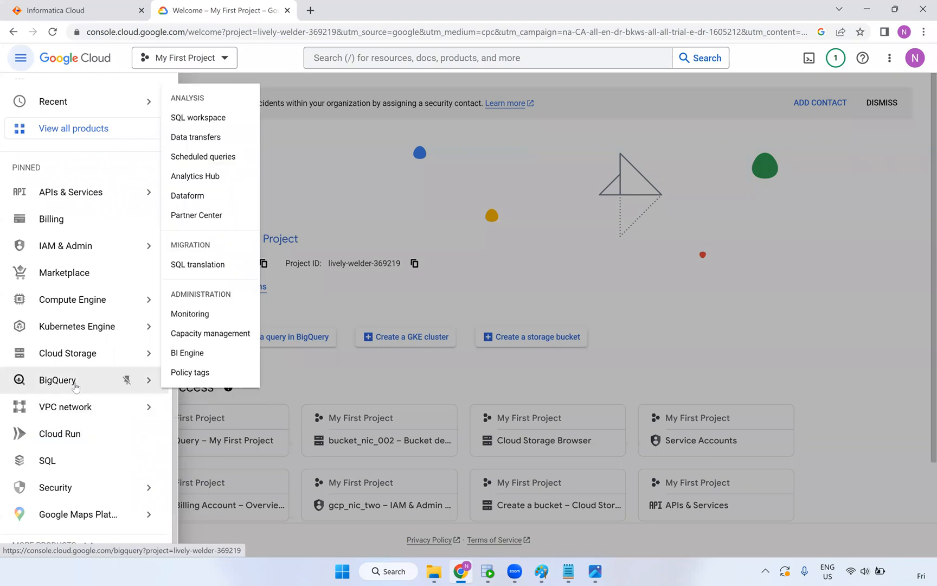
# Open BigQuery's SQL workspace from the navigation menu
pyautogui.moveTo(83, 362)
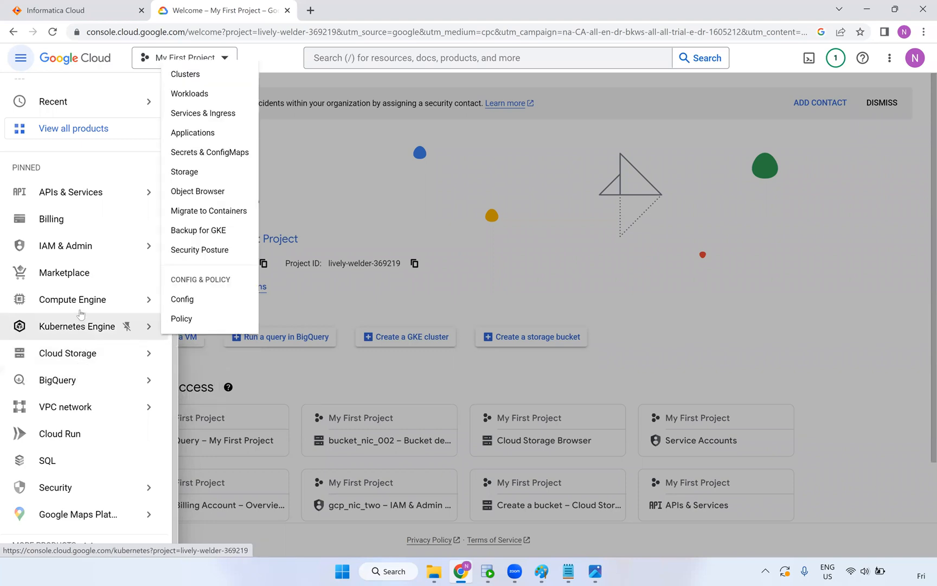
pyautogui.moveTo(80, 314)
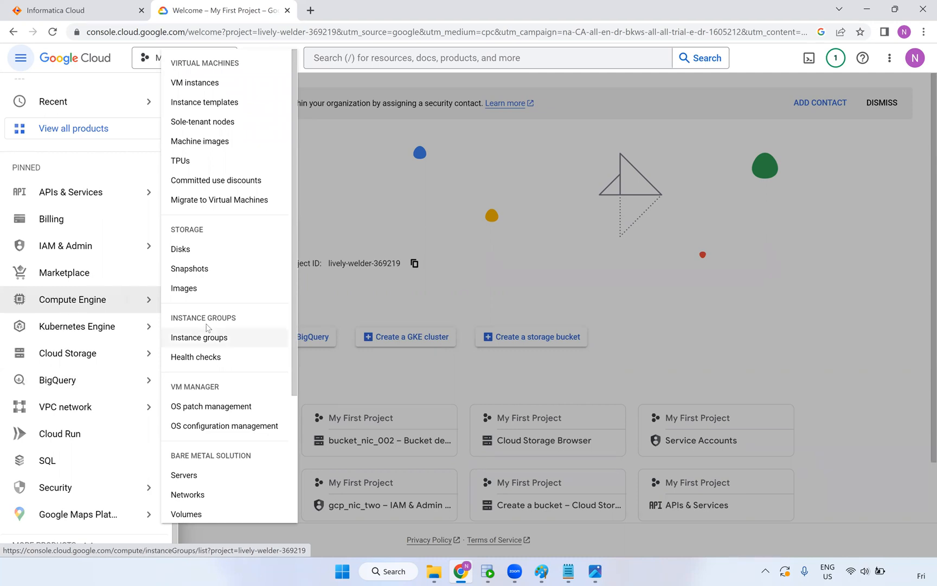
pyautogui.scroll(-3, 204, 330)
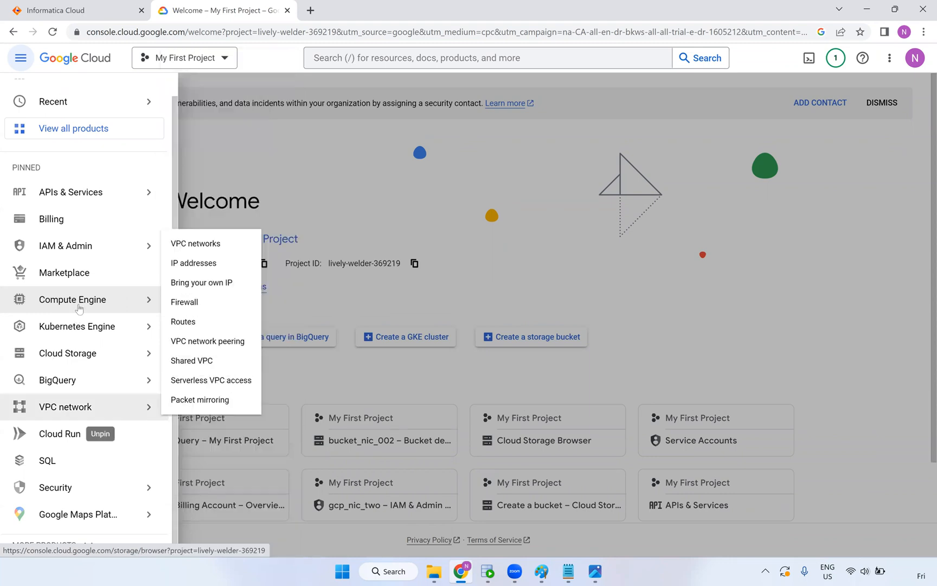
pyautogui.moveTo(84, 248)
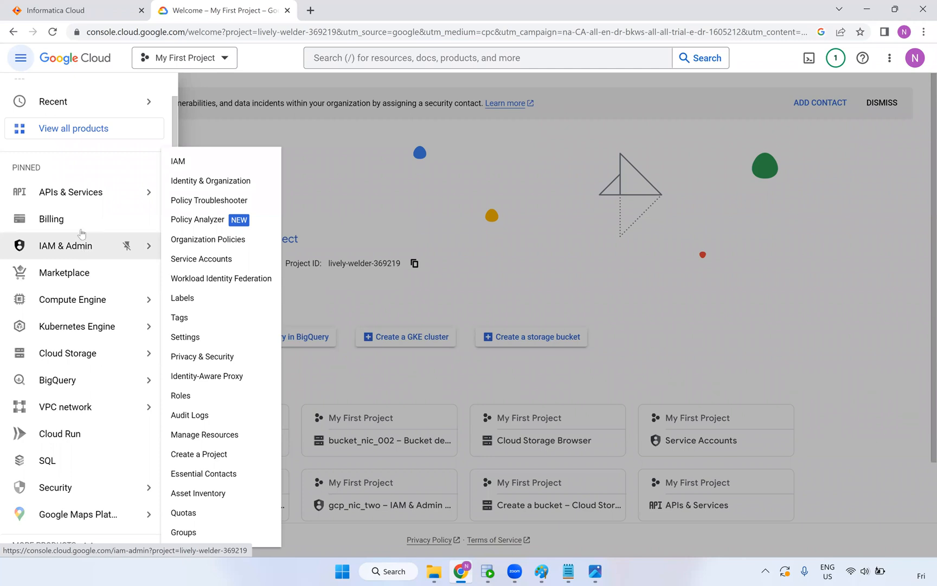
pyautogui.moveTo(84, 200)
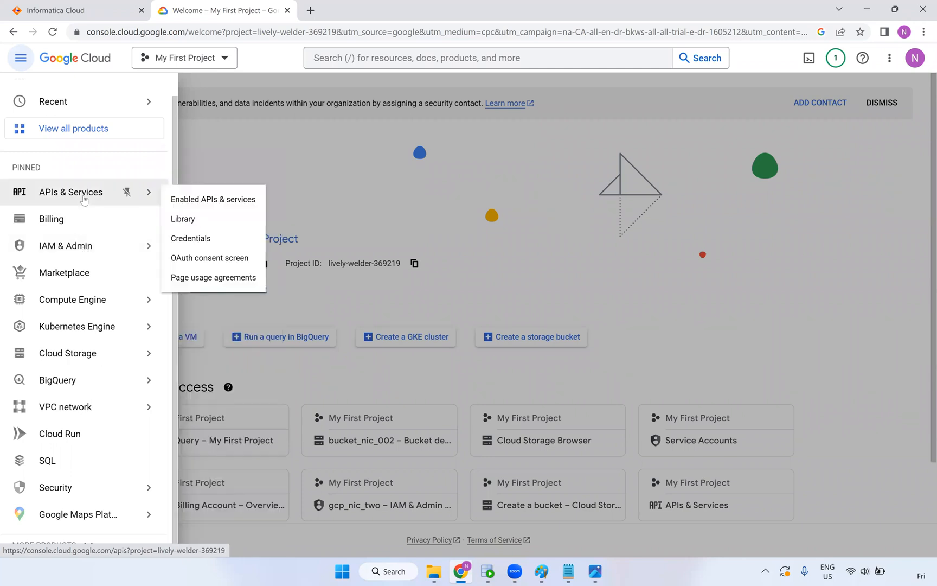
pyautogui.moveTo(63, 490)
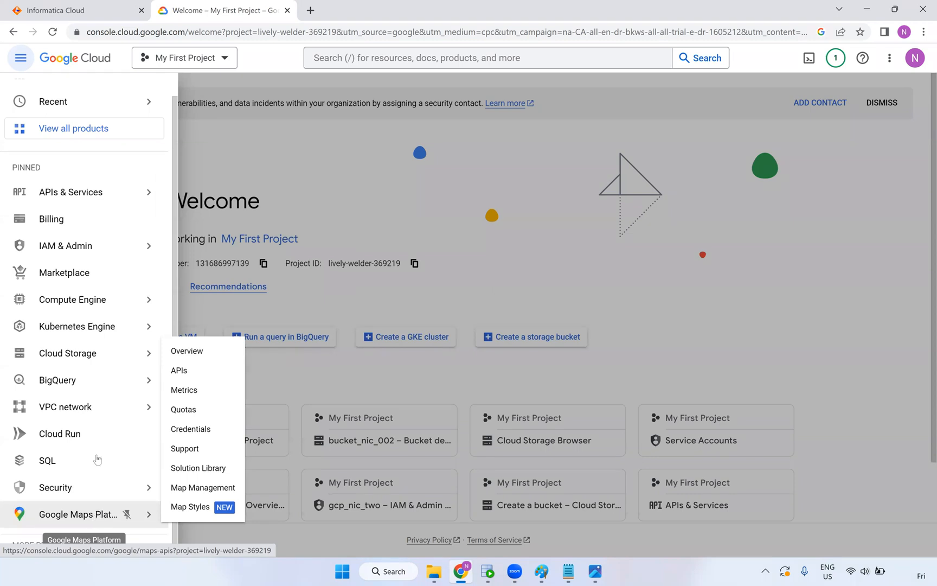
pyautogui.moveTo(79, 515)
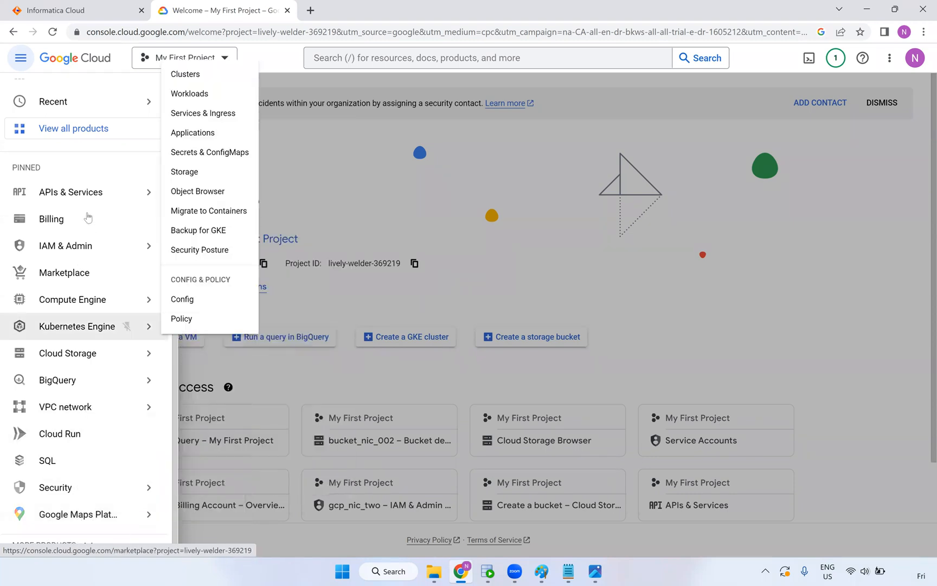
pyautogui.moveTo(74, 418)
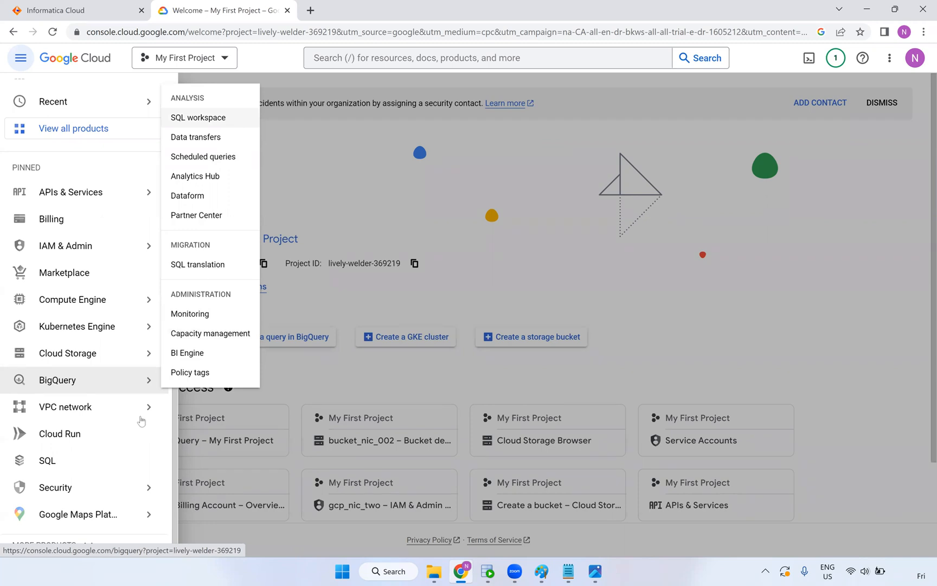
pyautogui.click(79, 380)
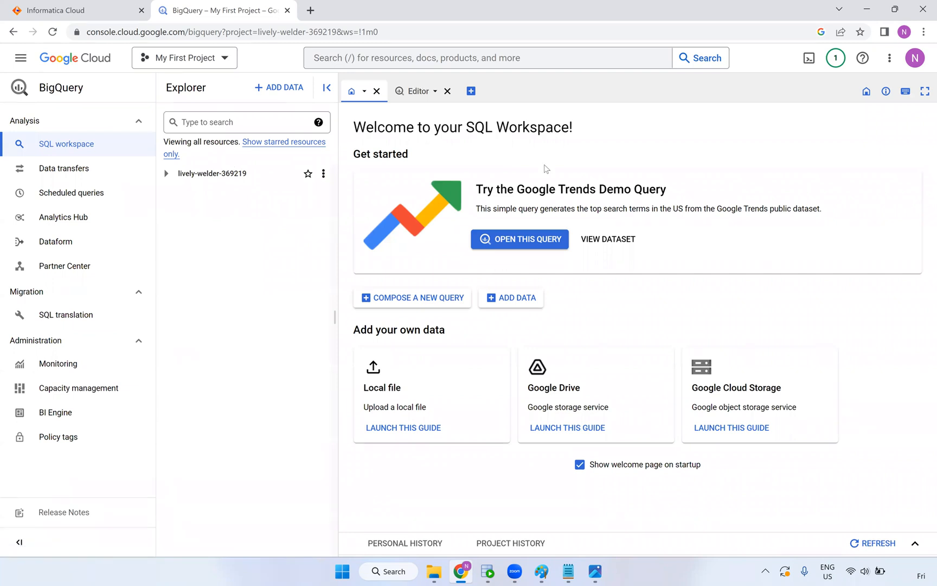
# Start an empty query editor and bring up the My First Project selector list
pyautogui.click(419, 91)
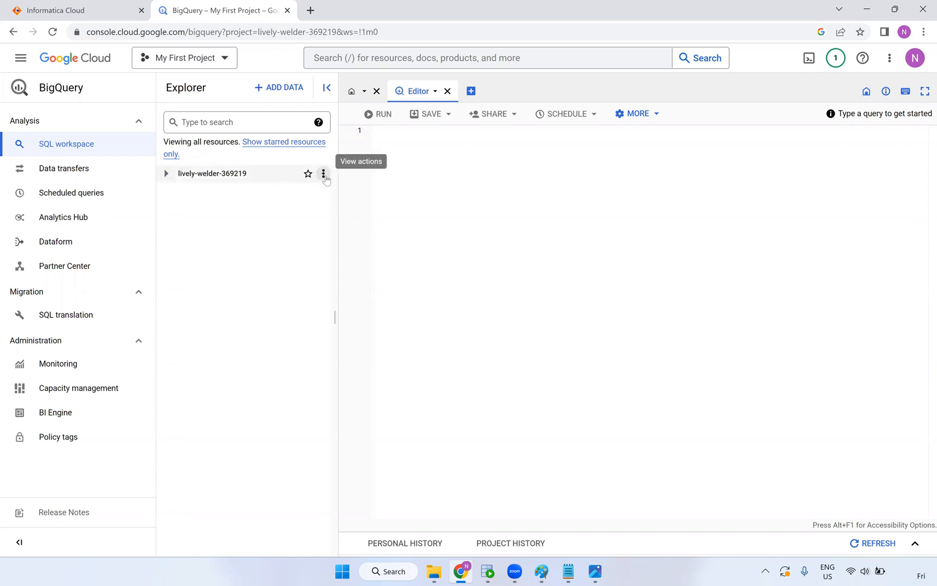
pyautogui.click(219, 64)
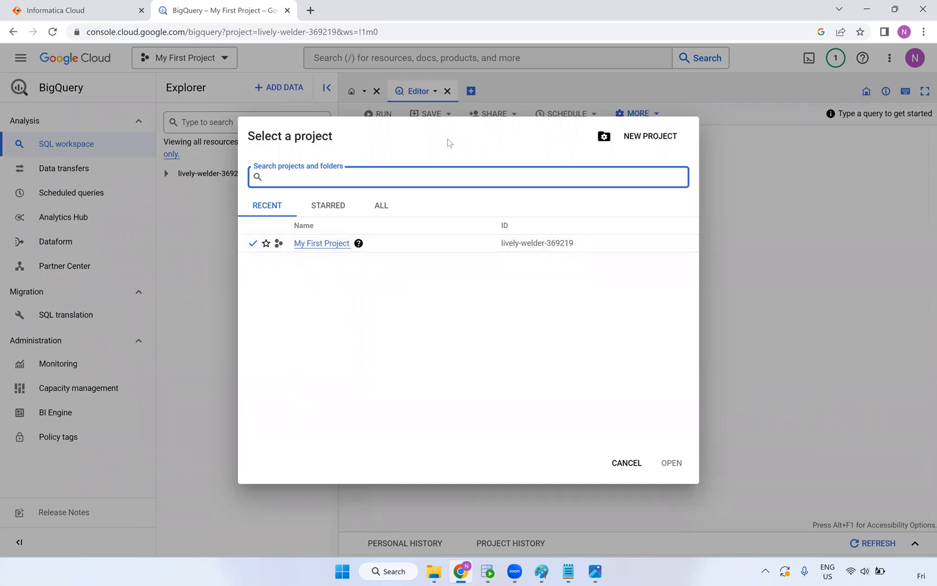
# Cancel the project list and a new project, staying in My First Project's BigQuery workspace
pyautogui.click(535, 144)
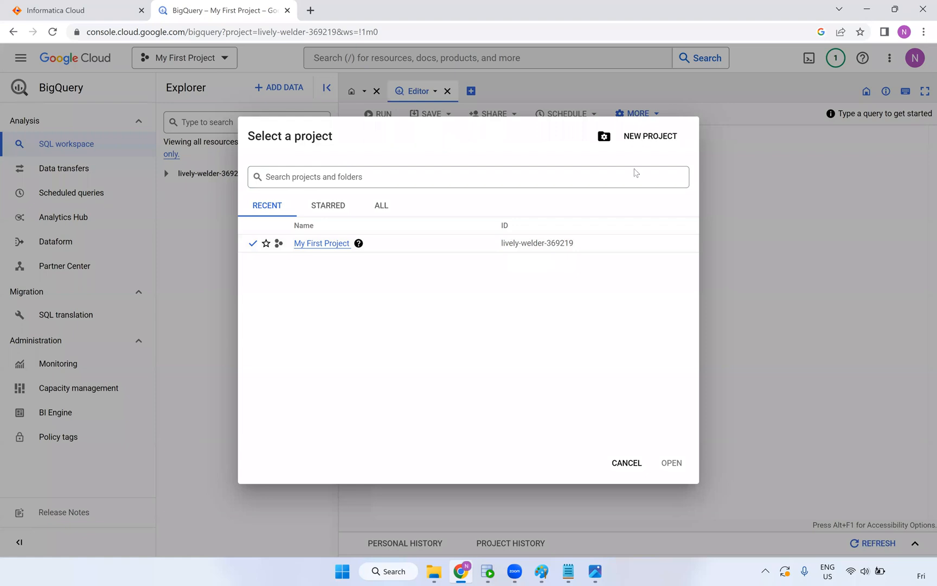
pyautogui.click(632, 463)
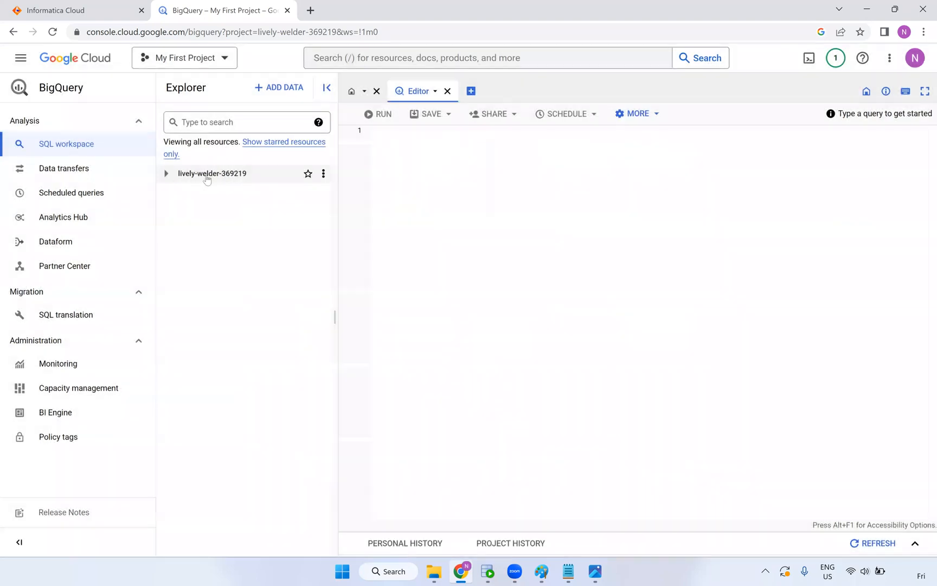
pyautogui.click(220, 64)
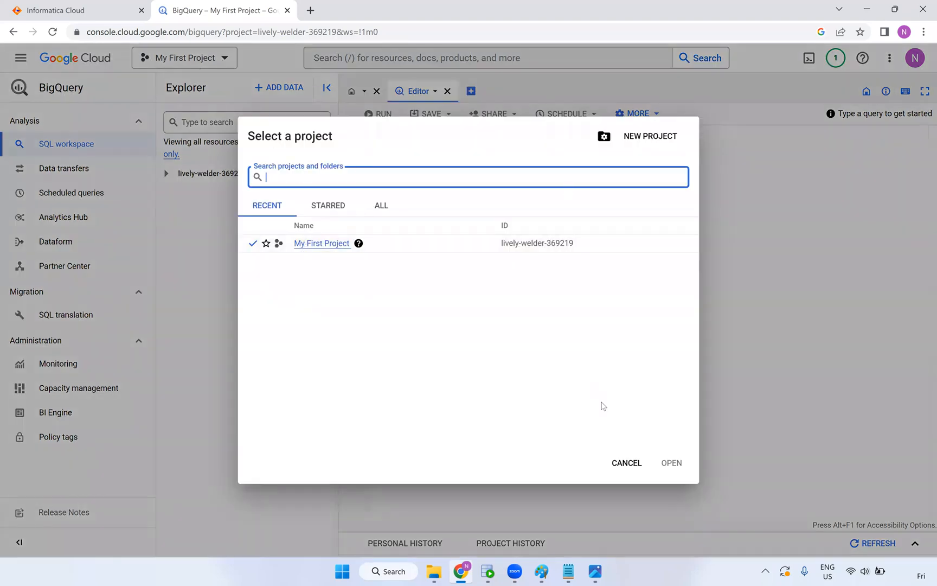
pyautogui.click(627, 462)
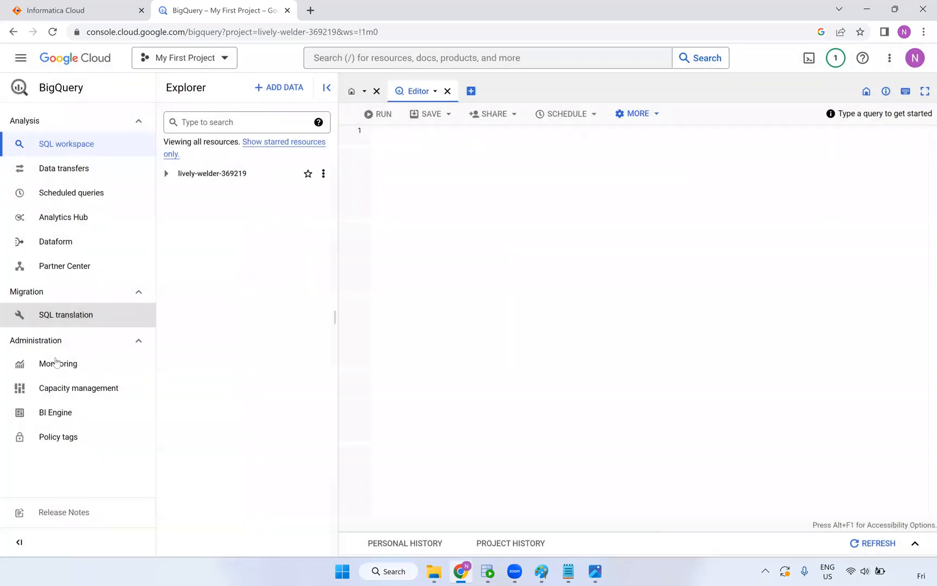
pyautogui.click(227, 64)
pyautogui.click(649, 136)
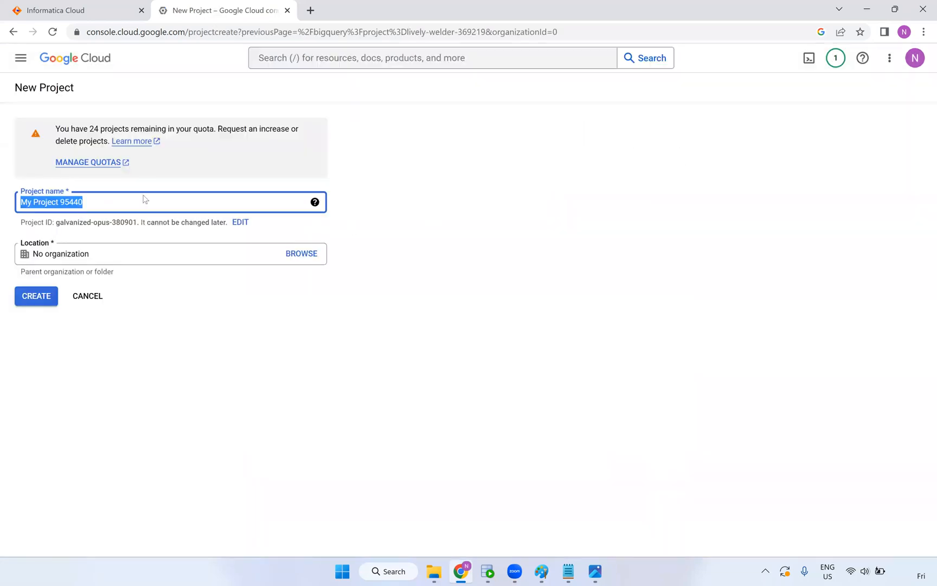
pyautogui.click(87, 297)
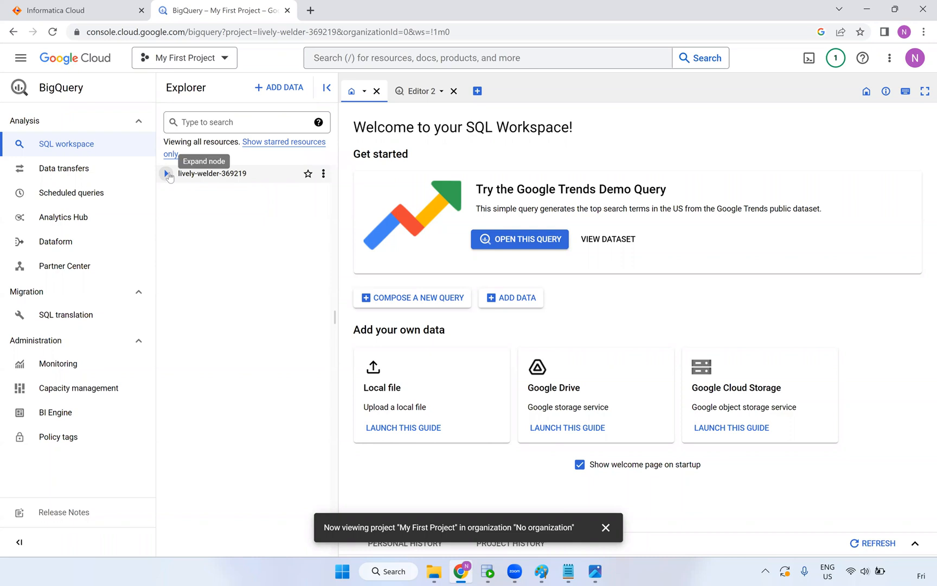
# Expand lively-welder-369219 and permanently delete the HR_DB dataset, confirming with 'delete'
pyautogui.click(166, 174)
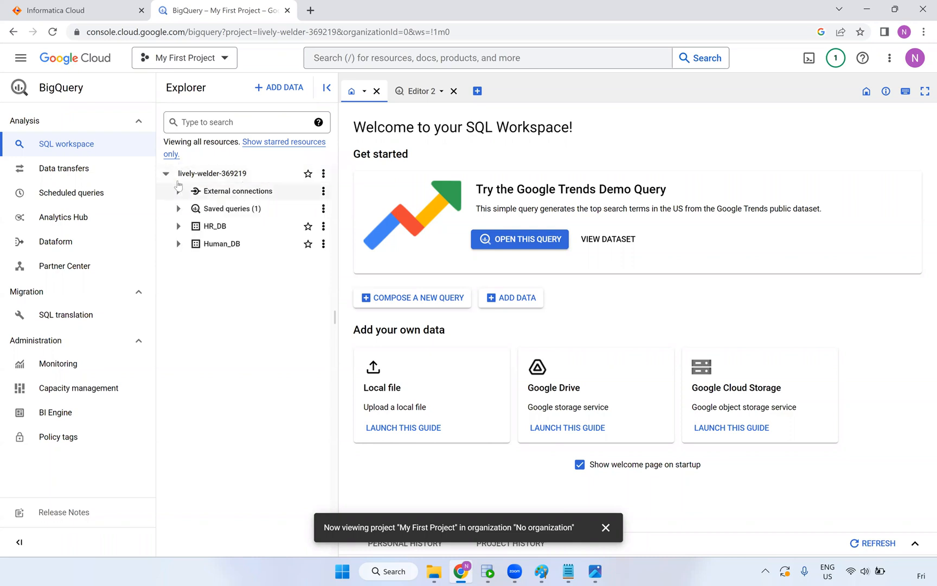
pyautogui.click(167, 175)
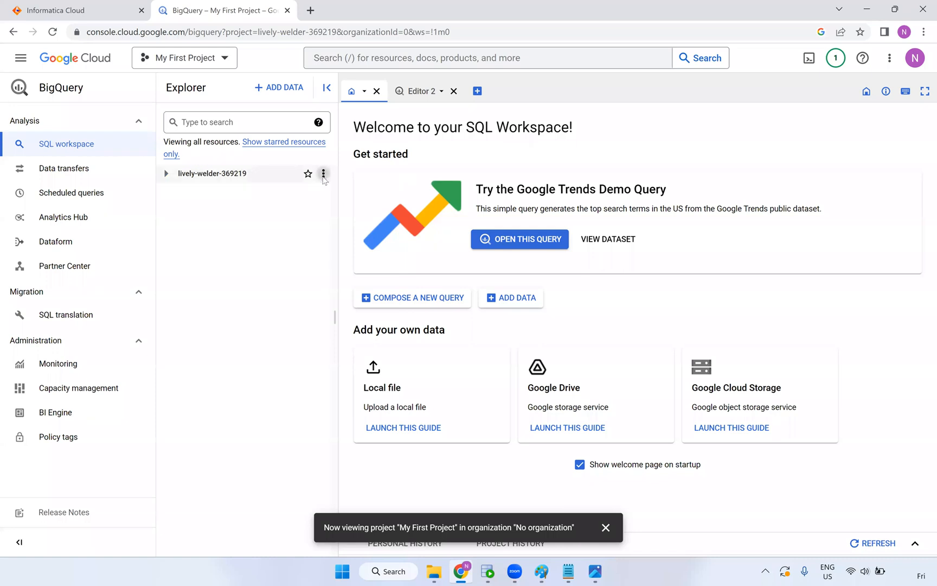
pyautogui.click(324, 174)
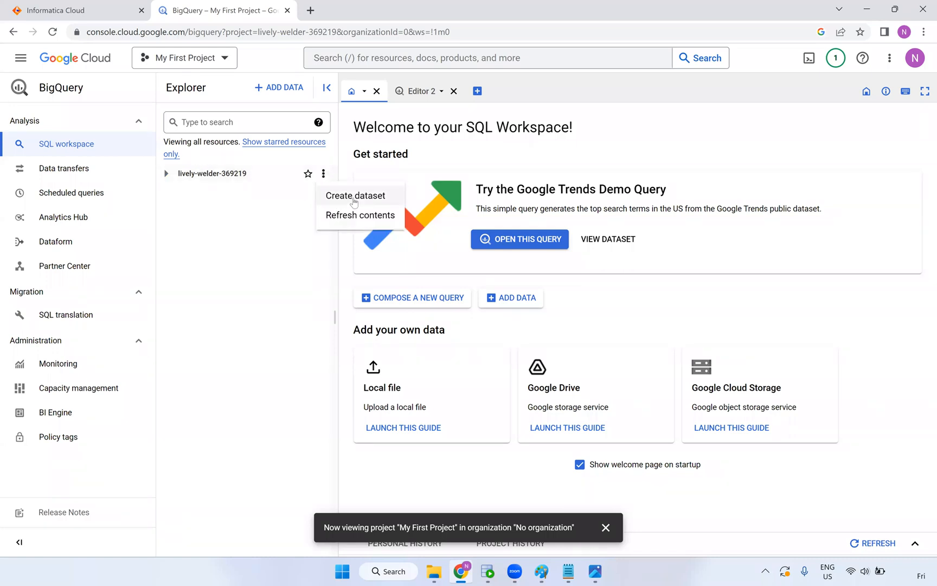
pyautogui.click(184, 191)
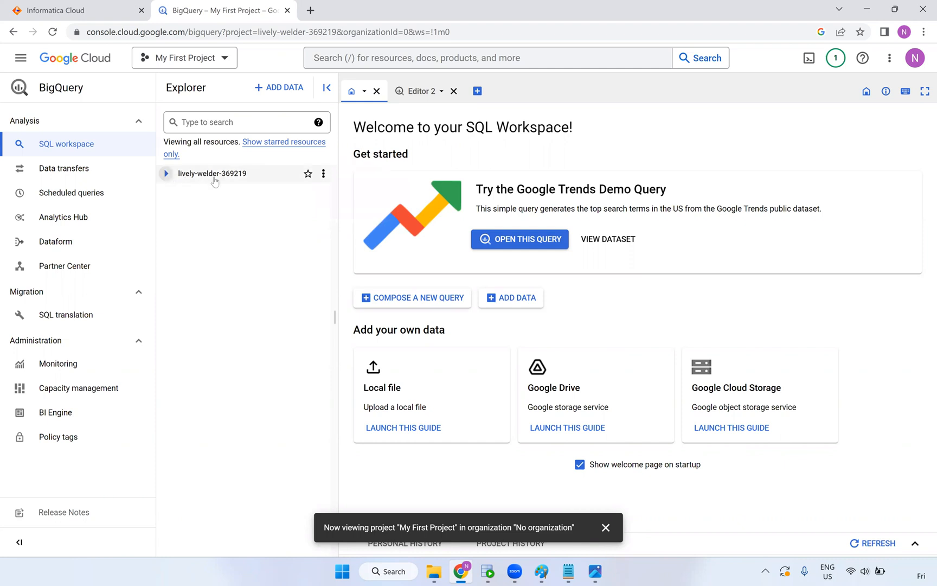
pyautogui.click(166, 173)
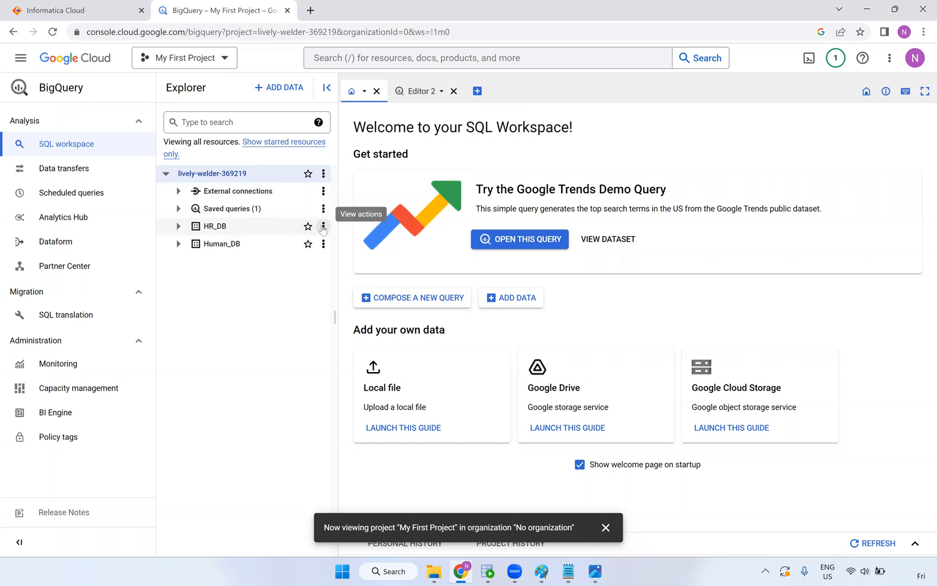
pyautogui.click(323, 226)
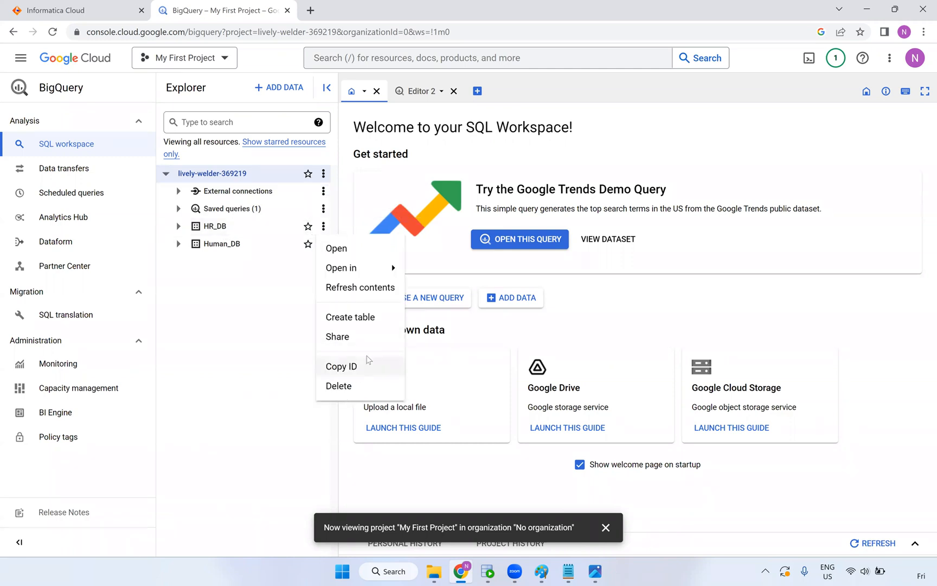
pyautogui.click(347, 386)
pyautogui.click(326, 347)
pyautogui.write('delete')
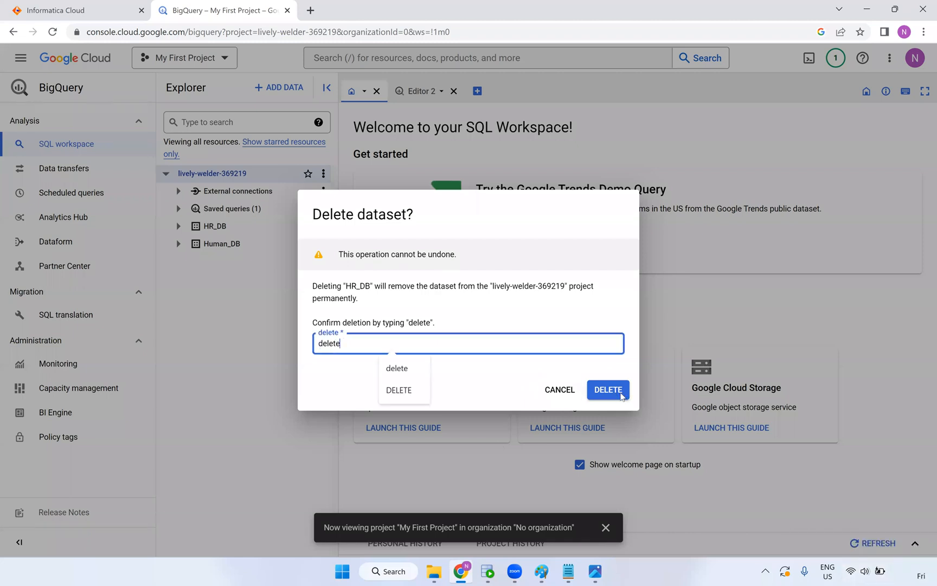
pyautogui.click(617, 396)
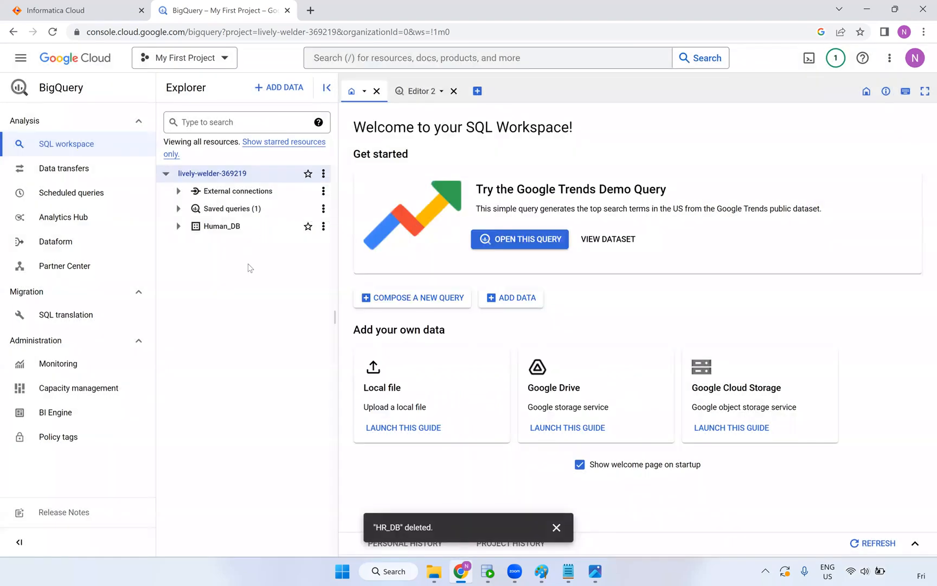
# Delete the Human_DB dataset the same way, then bring up the project's Create dataset form
pyautogui.click(323, 226)
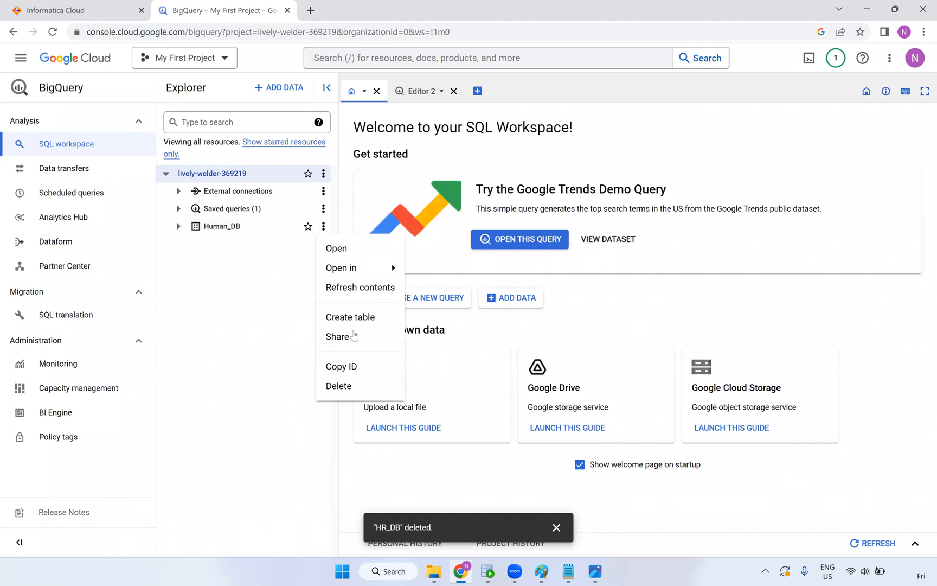
pyautogui.click(341, 392)
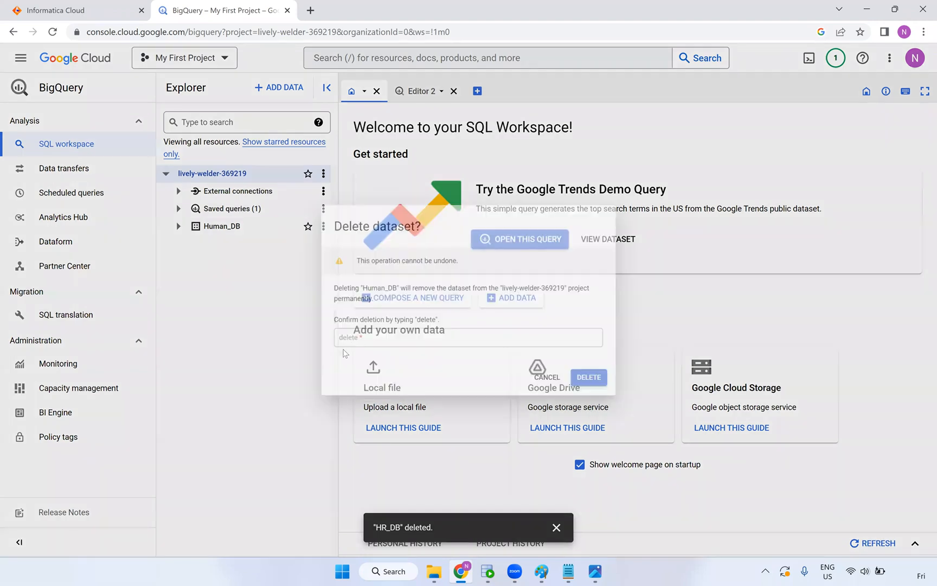
pyautogui.click(343, 343)
pyautogui.write('de')
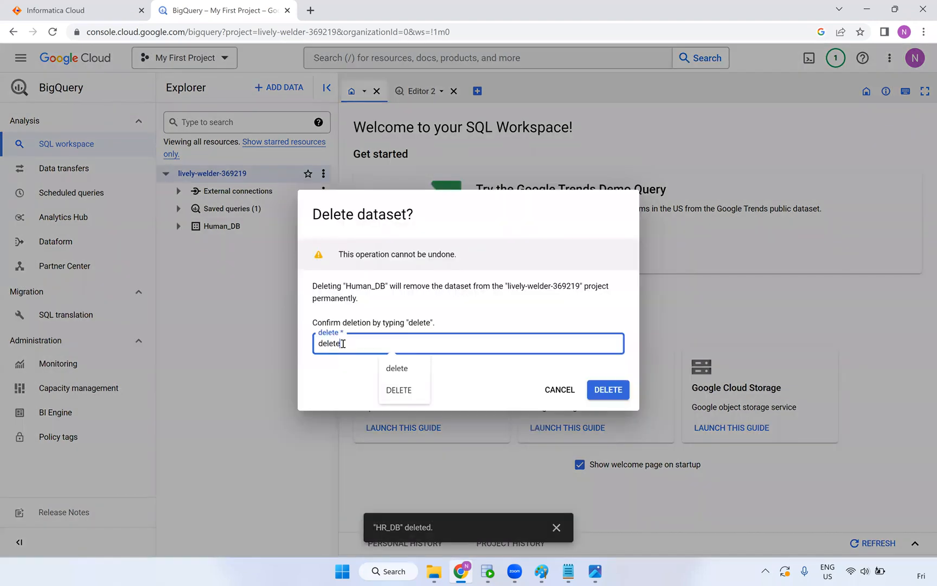
pyautogui.write('lete')
pyautogui.click(607, 389)
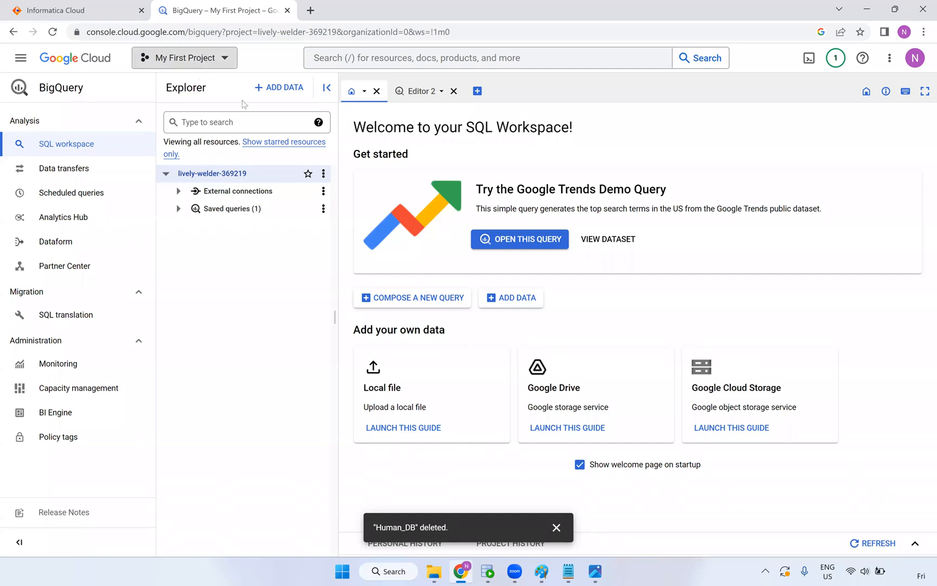
pyautogui.click(323, 173)
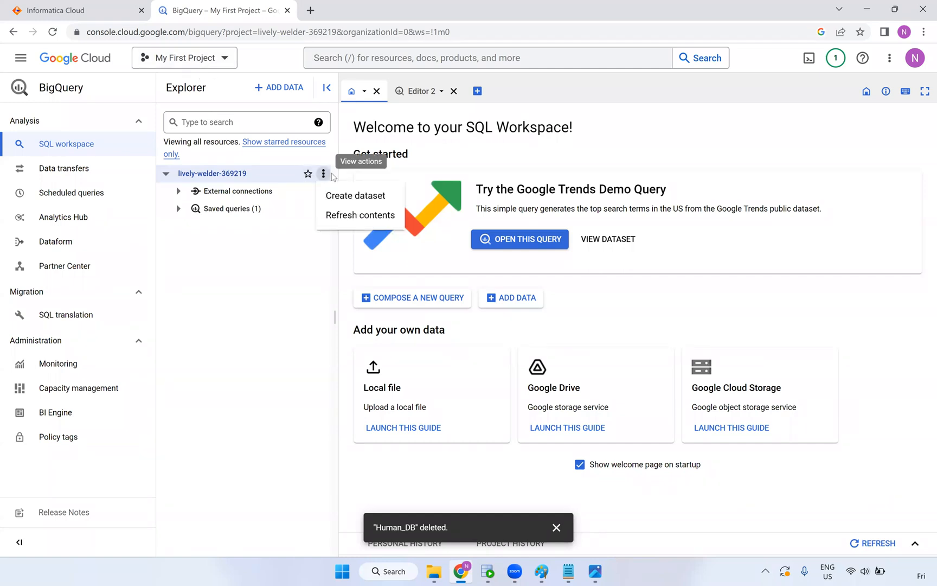
pyautogui.click(356, 196)
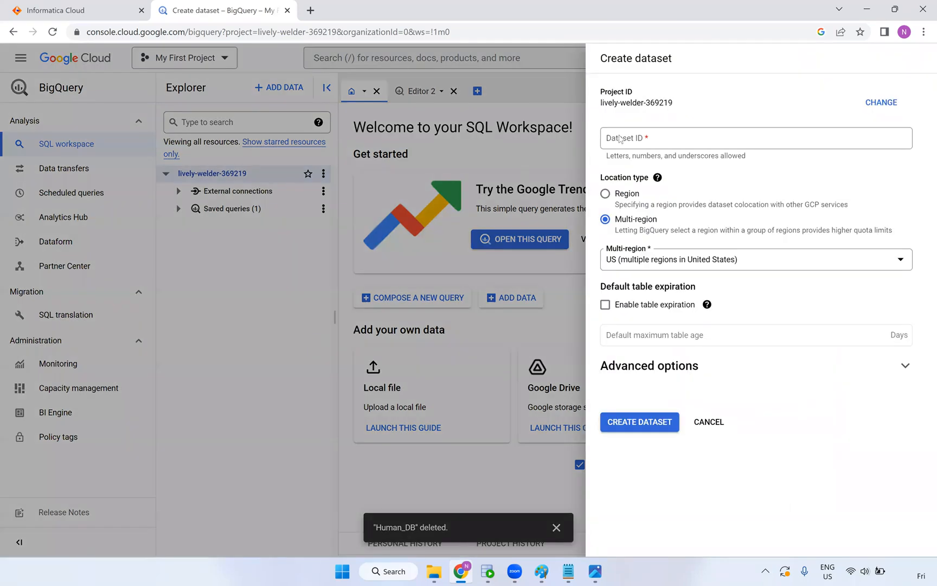
# Create dataset HR_DB as a single-region dataset in northamerica-northeast2 (Toronto)
pyautogui.click(618, 138)
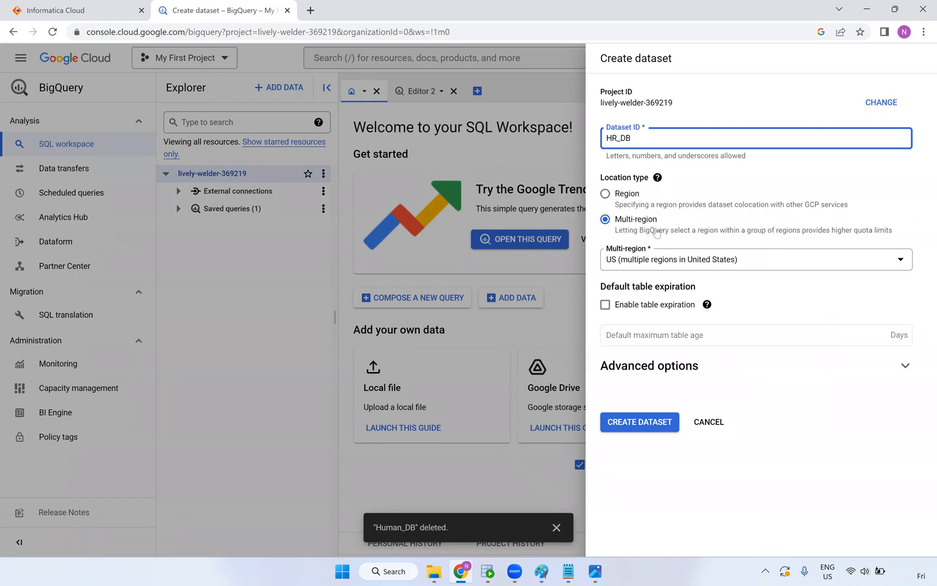
pyautogui.click(605, 194)
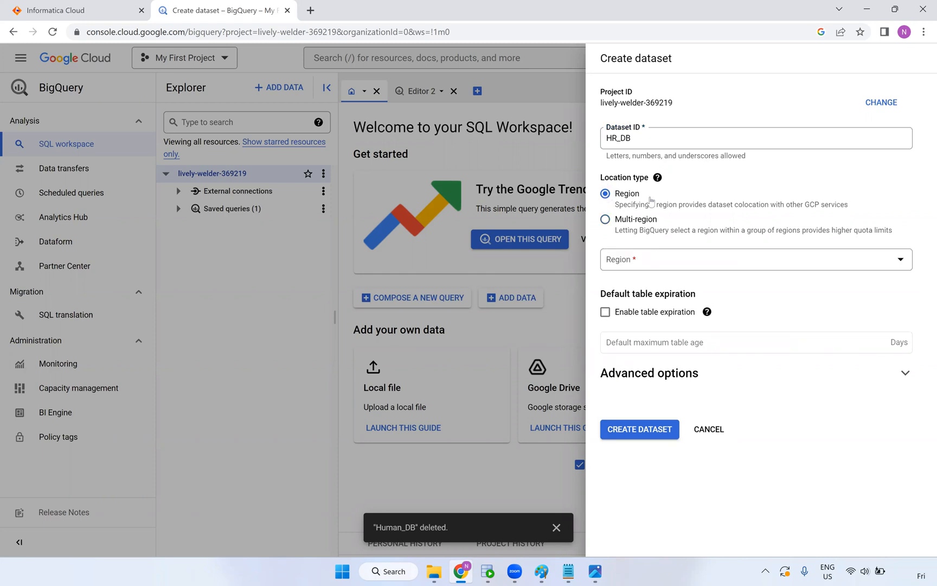
pyautogui.click(667, 260)
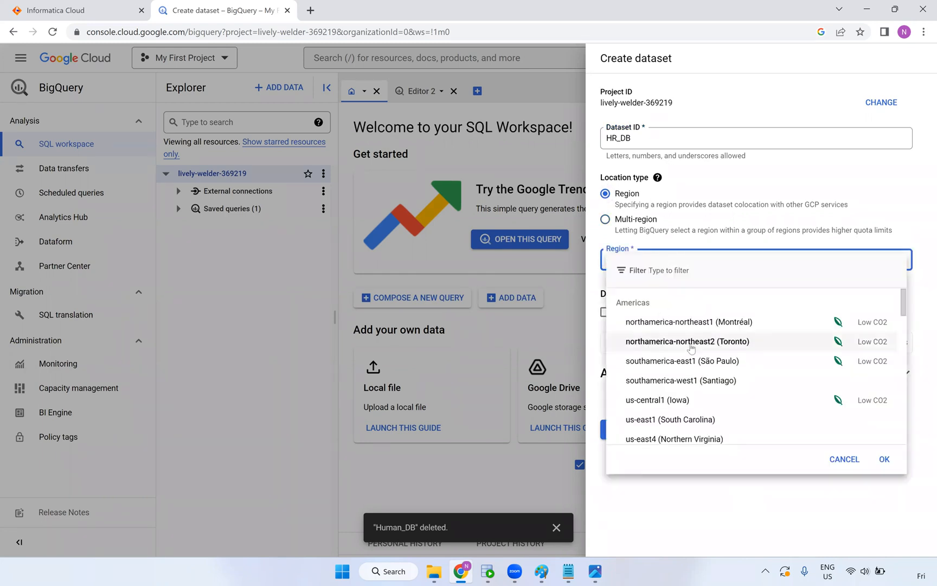
pyautogui.click(740, 341)
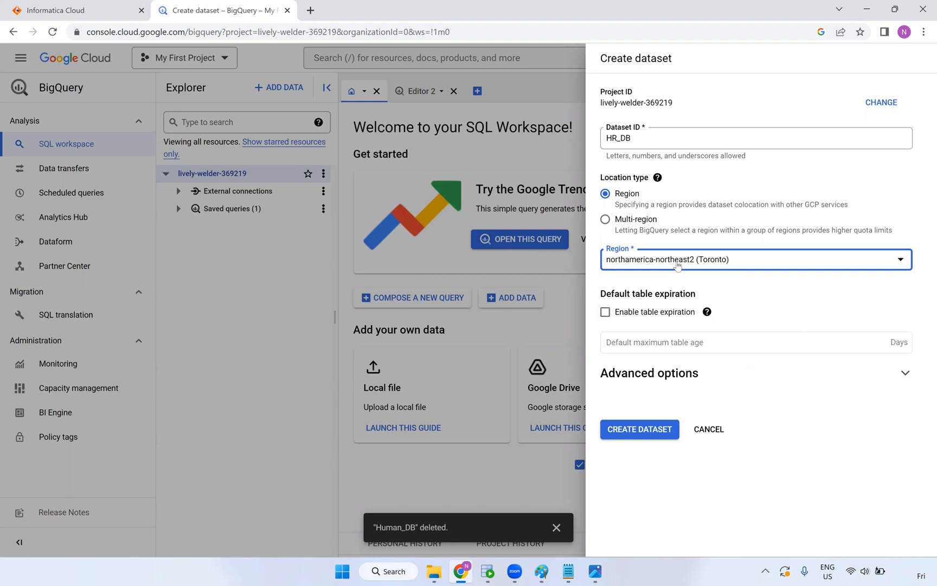
pyautogui.click(541, 571)
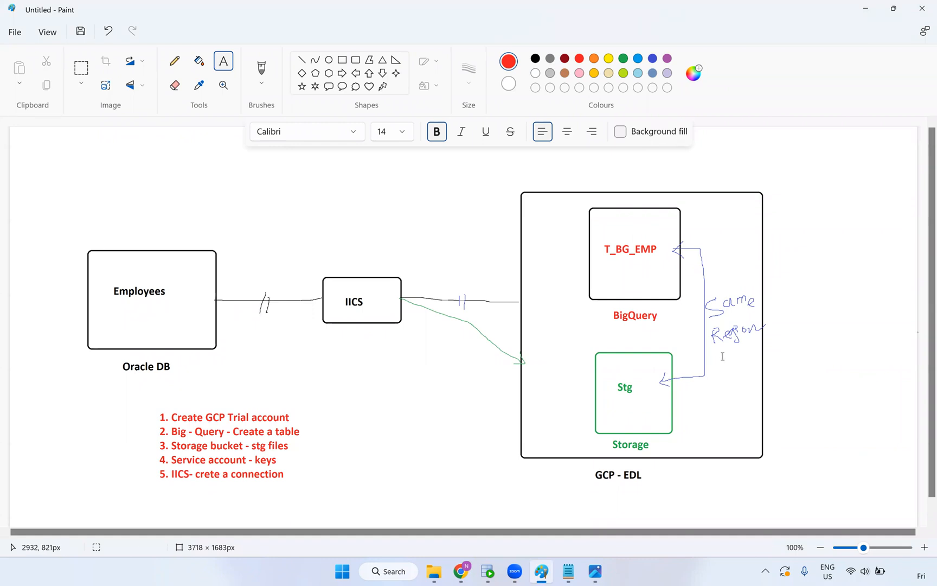
pyautogui.hotkey('alt', 'Tab')
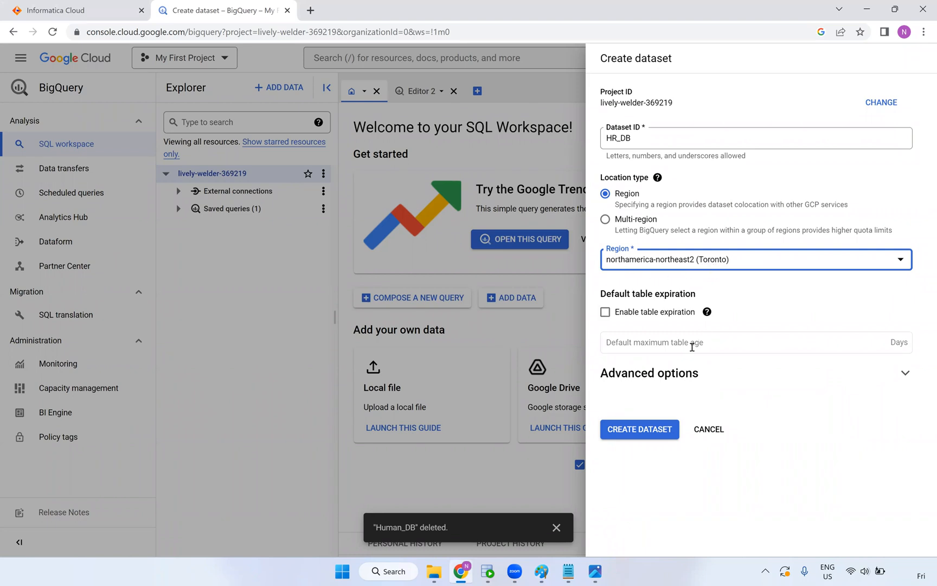
pyautogui.click(653, 436)
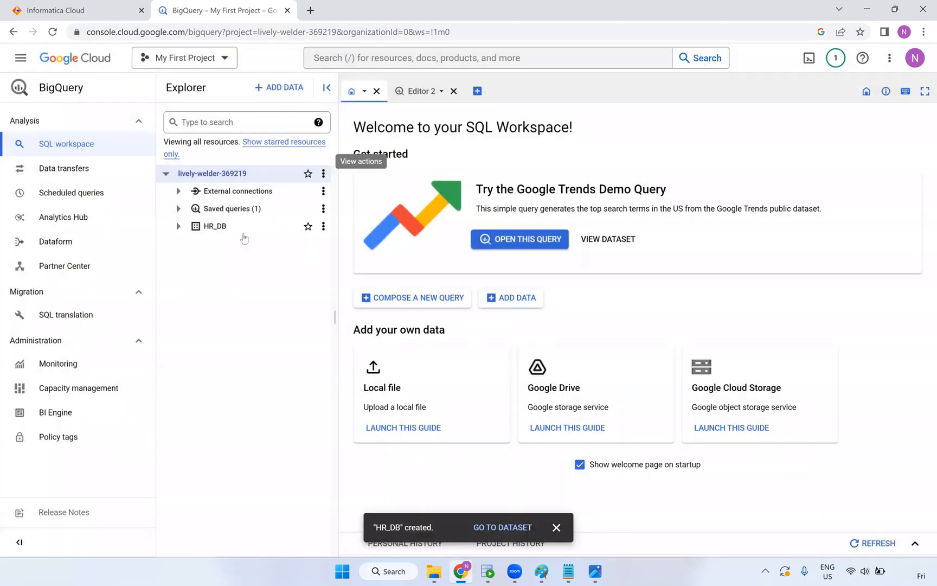
pyautogui.click(219, 230)
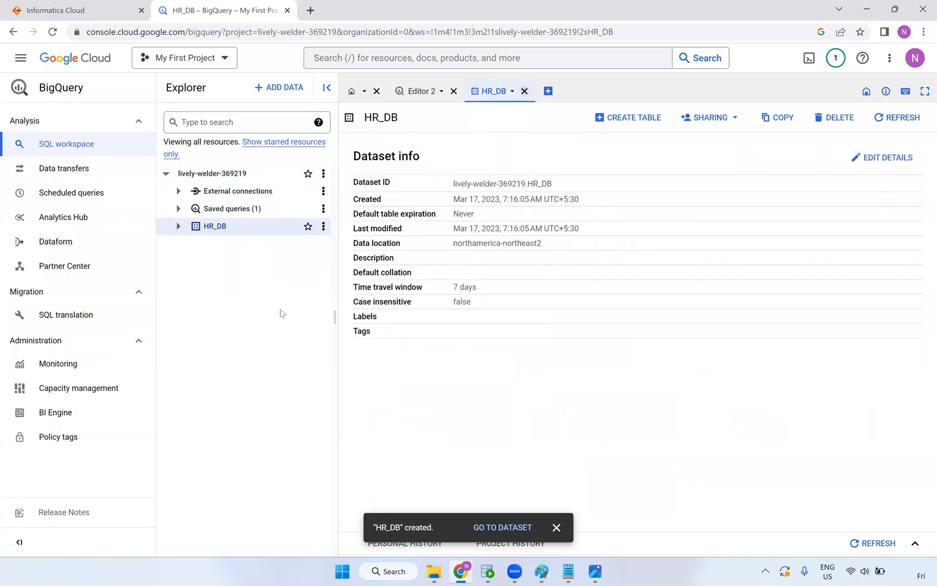
pyautogui.click(178, 226)
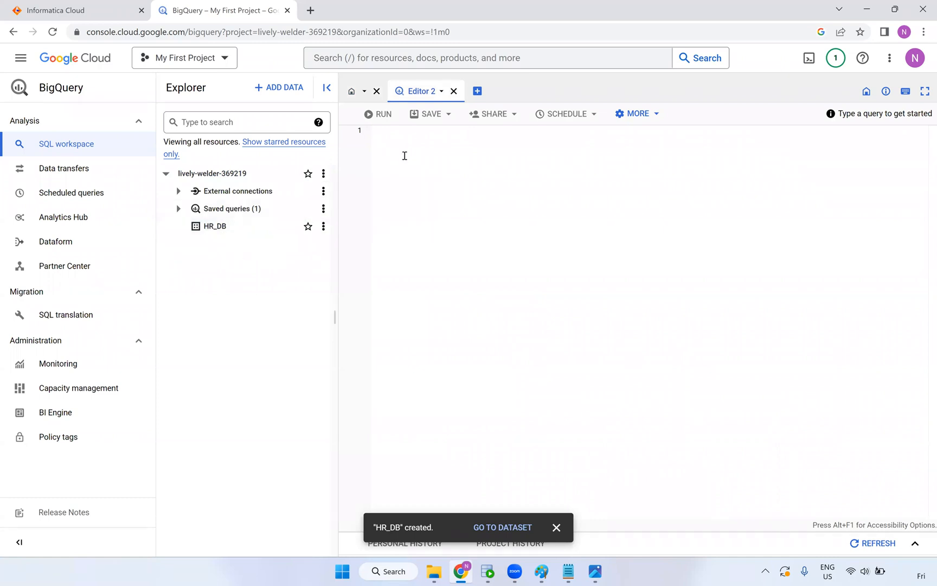
# From the GCP-BQ folder in File Explorer, open the GCP document in Word
pyautogui.click(434, 571)
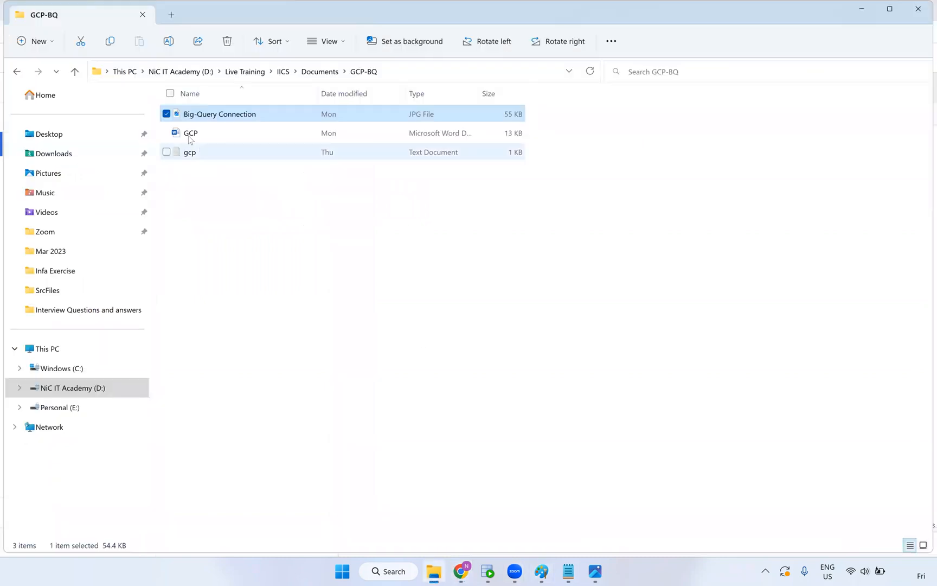
pyautogui.rightClick(189, 138)
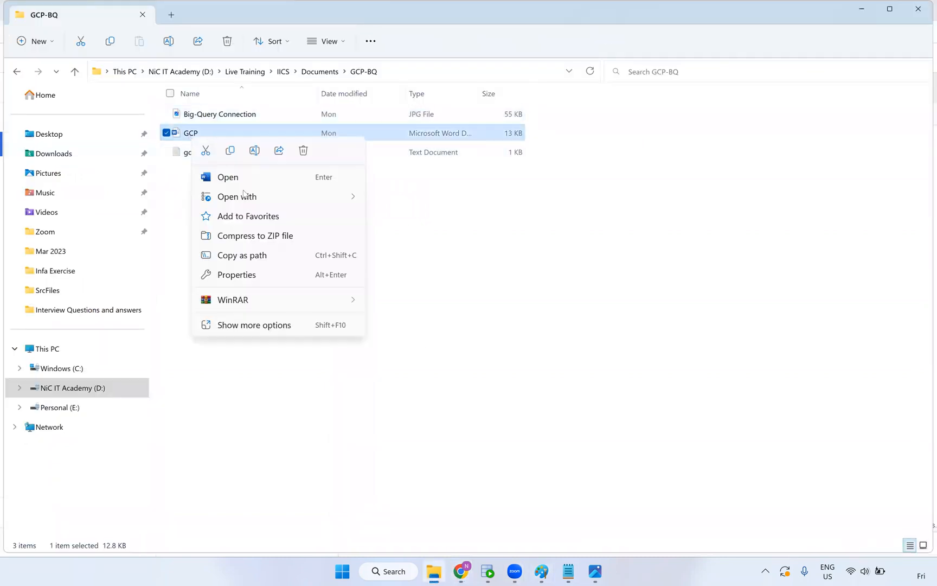
pyautogui.moveTo(247, 197)
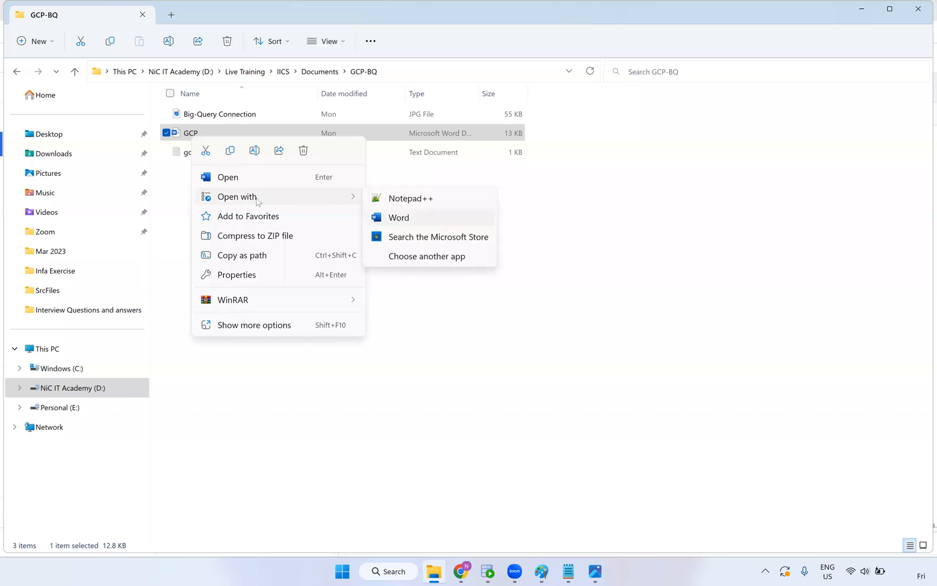
pyautogui.doubleClick(182, 133)
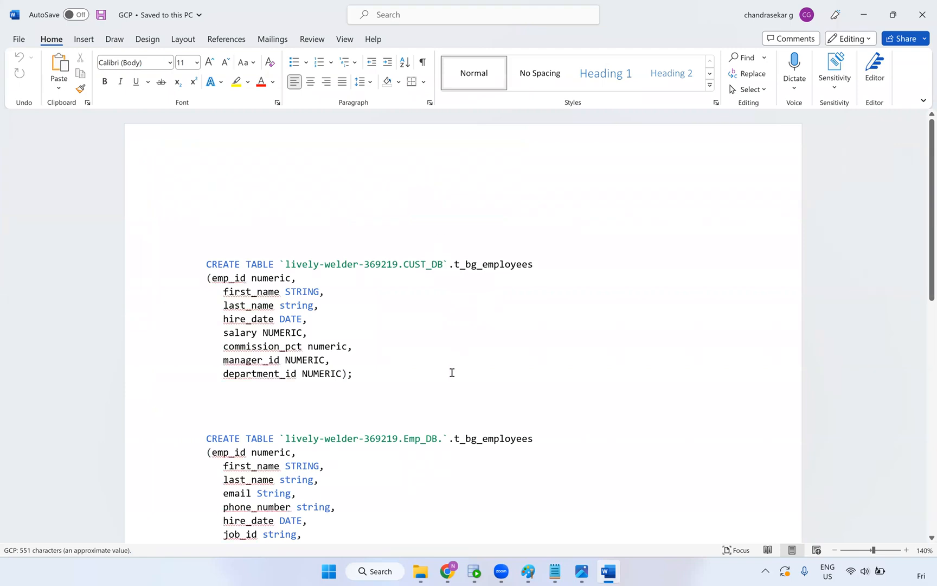
# Correct the first column to employee_id and put it on its own aligned line
pyautogui.scroll(-1, 455, 374)
pyautogui.scroll(-2, 446, 382)
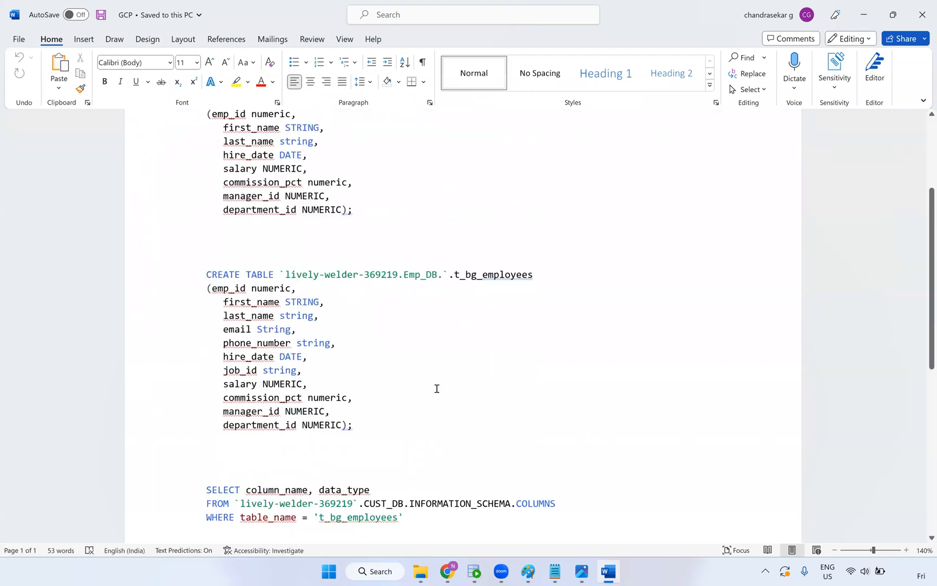
pyautogui.scroll(3, 374, 419)
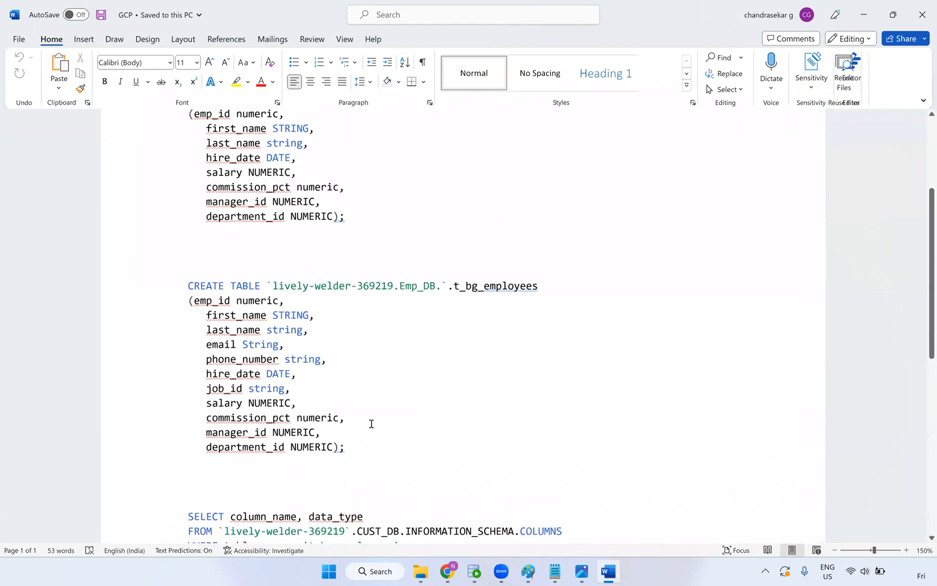
pyautogui.scroll(2, 245, 337)
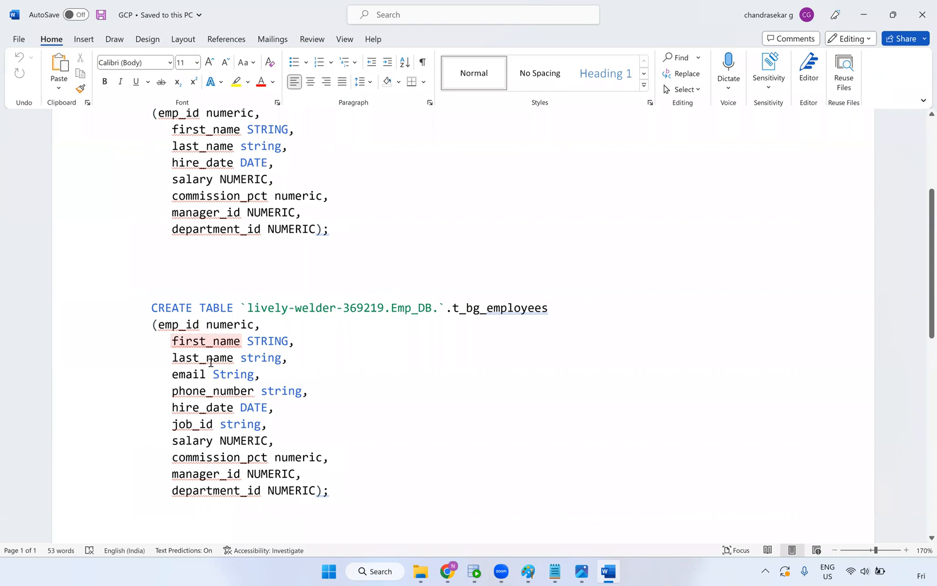
pyautogui.rightClick(179, 320)
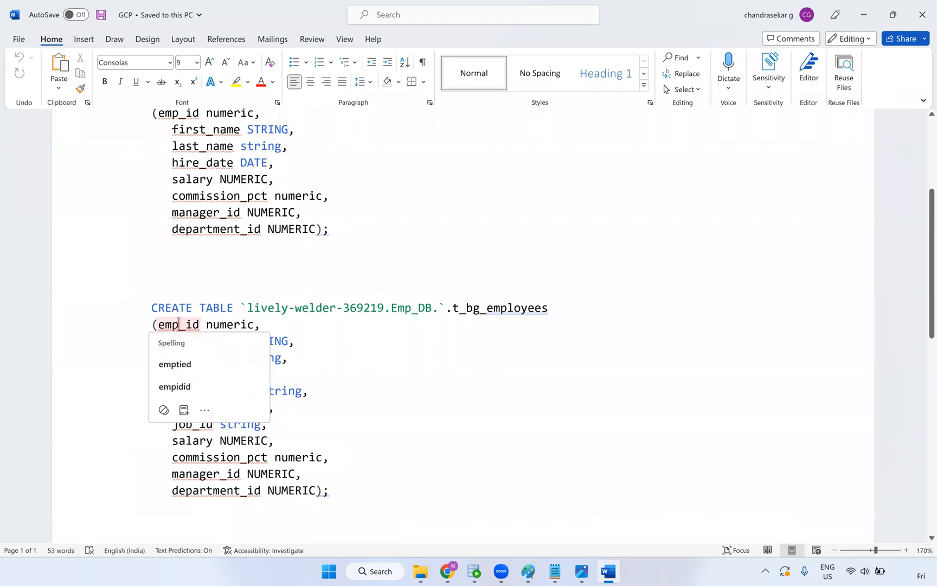
pyautogui.press('Escape')
pyautogui.write('loue')
pyautogui.press('BackSpace')
pyautogui.press('BackSpace')
pyautogui.write('yee')
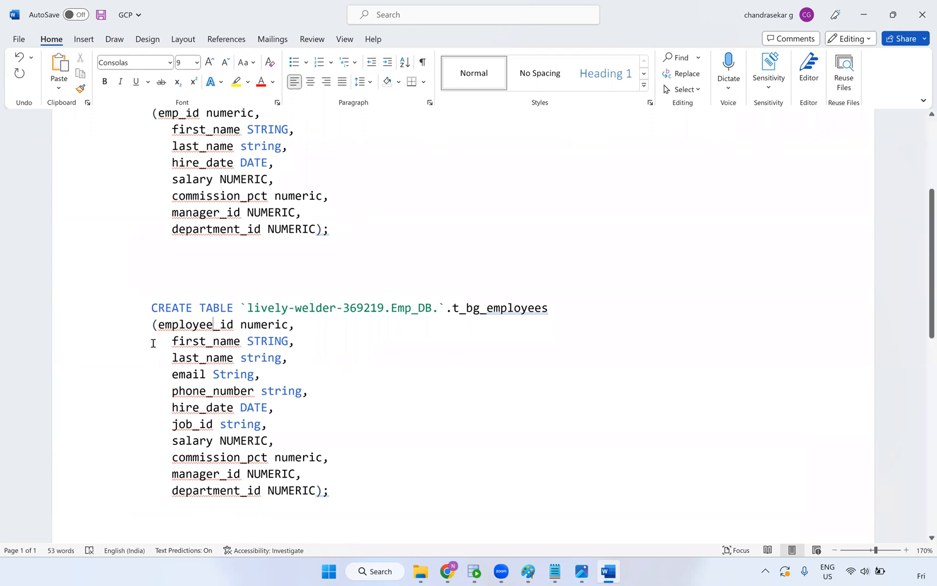
pyautogui.rightClick(160, 325)
pyautogui.press('Escape')
pyautogui.press('Left')
pyautogui.press('Return')
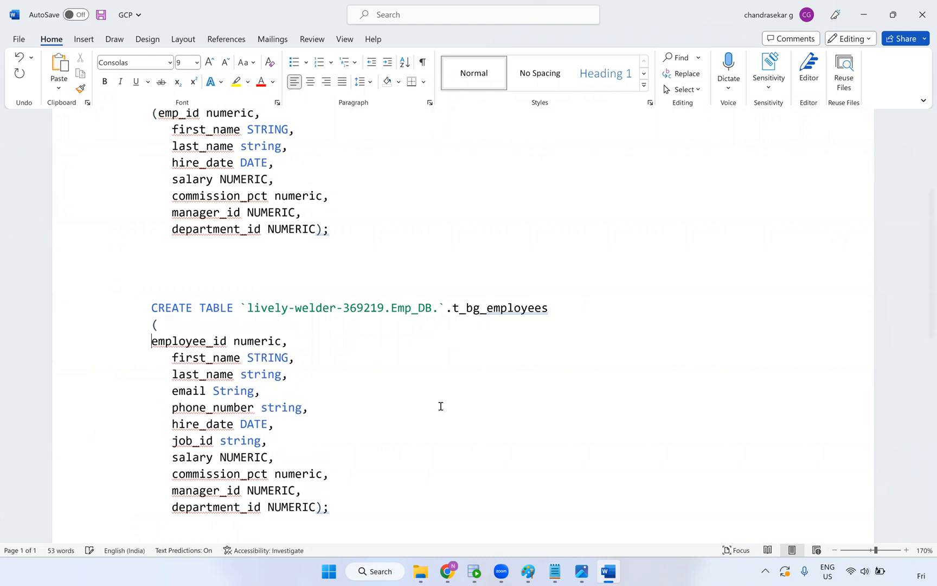
pyautogui.press('Tab')
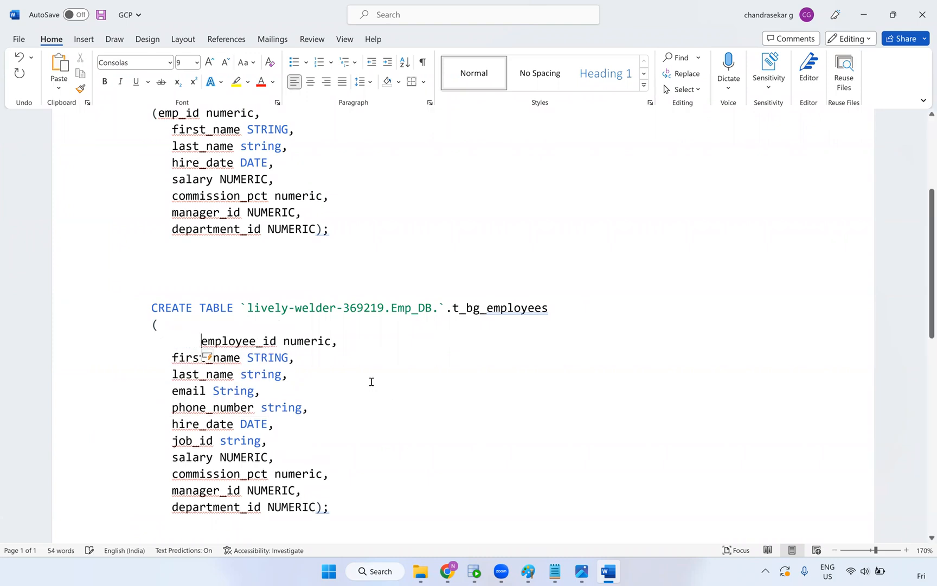
pyautogui.press('BackSpace')
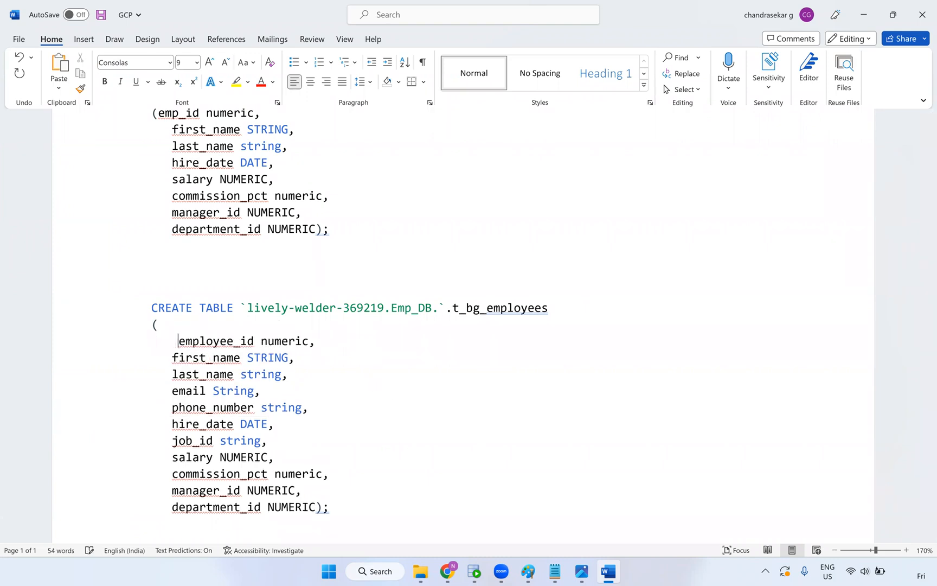
pyautogui.press('BackSpace')
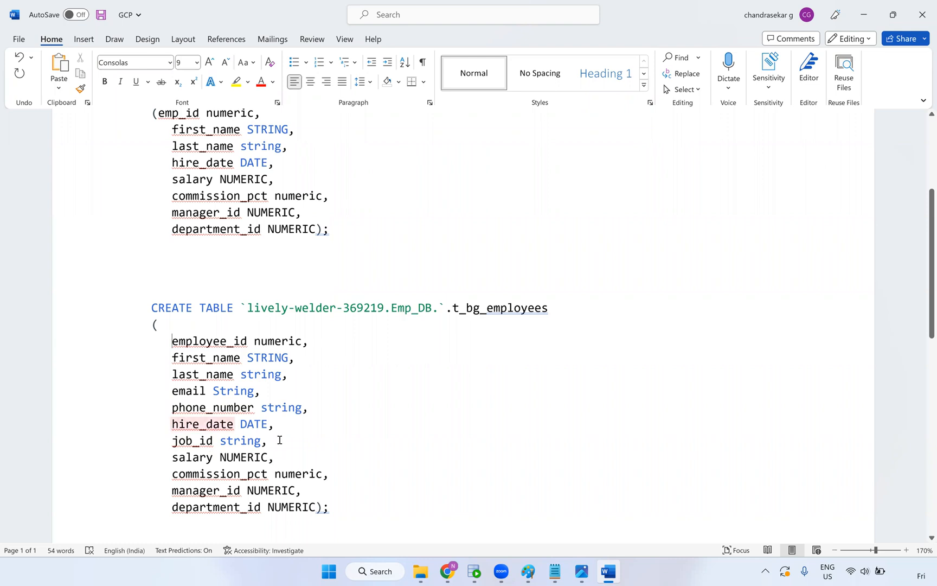
# Move the closing ); of t_bg_employees onto its own line after department_id NUMERIC
pyautogui.doubleClick(282, 347)
pyautogui.doubleClick(267, 357)
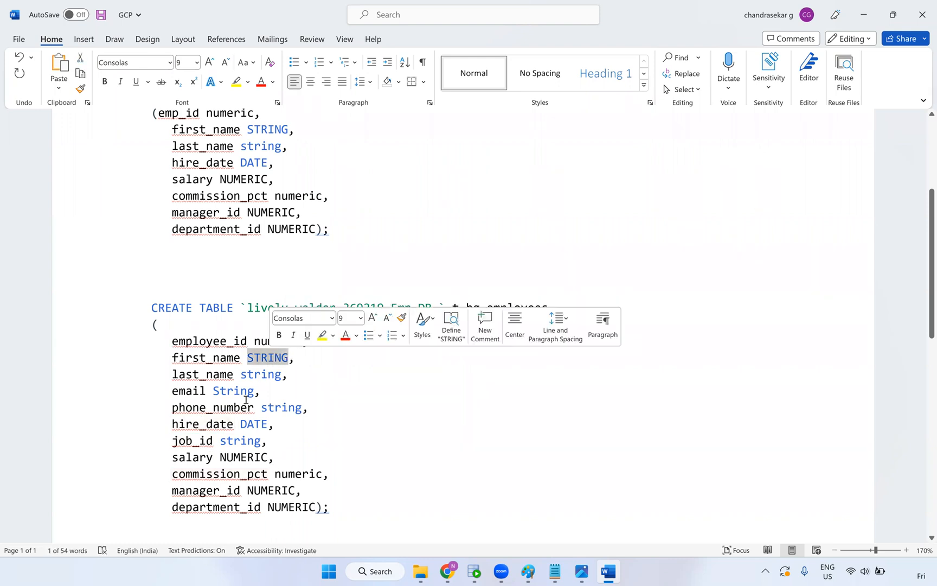
pyautogui.doubleClick(255, 423)
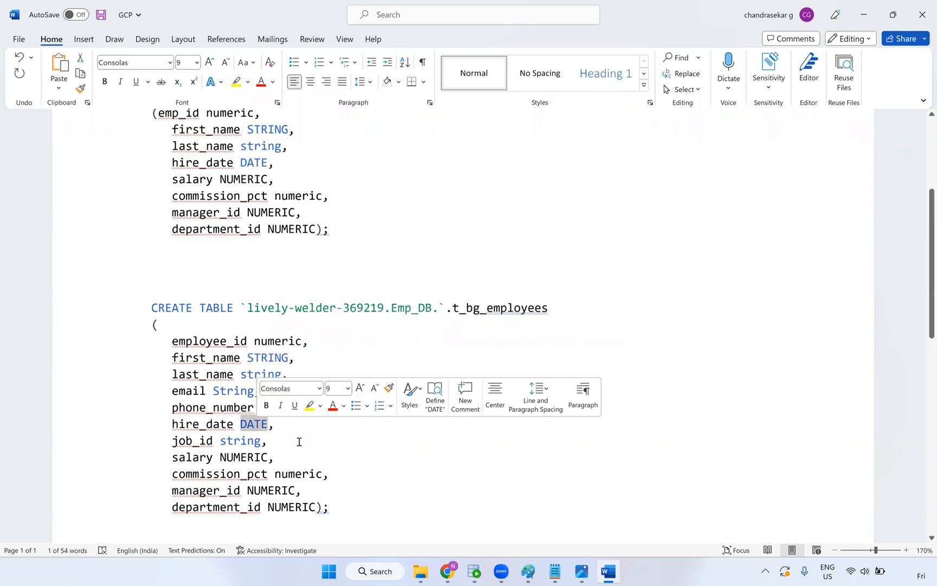
pyautogui.click(266, 440)
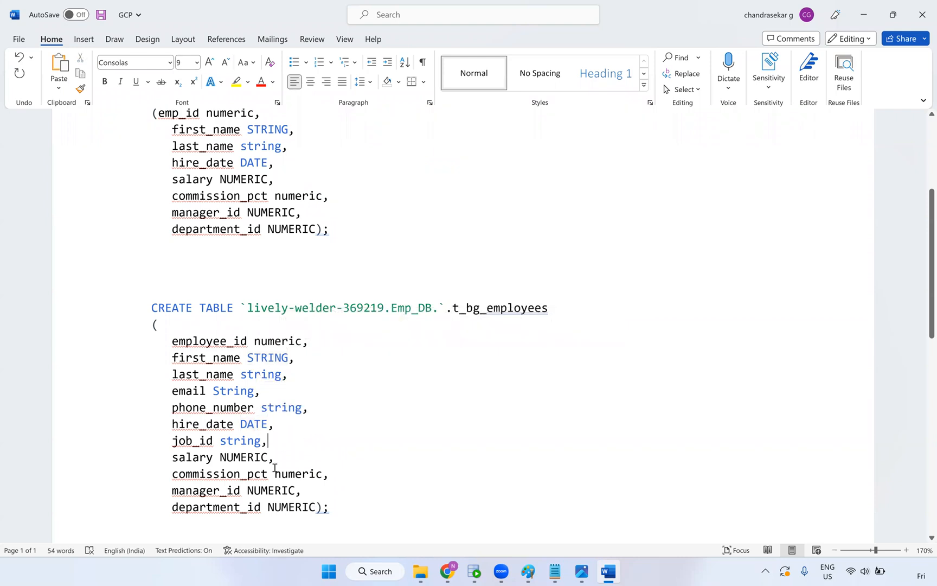
pyautogui.click(315, 505)
pyautogui.press('Return')
pyautogui.scroll(-2, 193, 236)
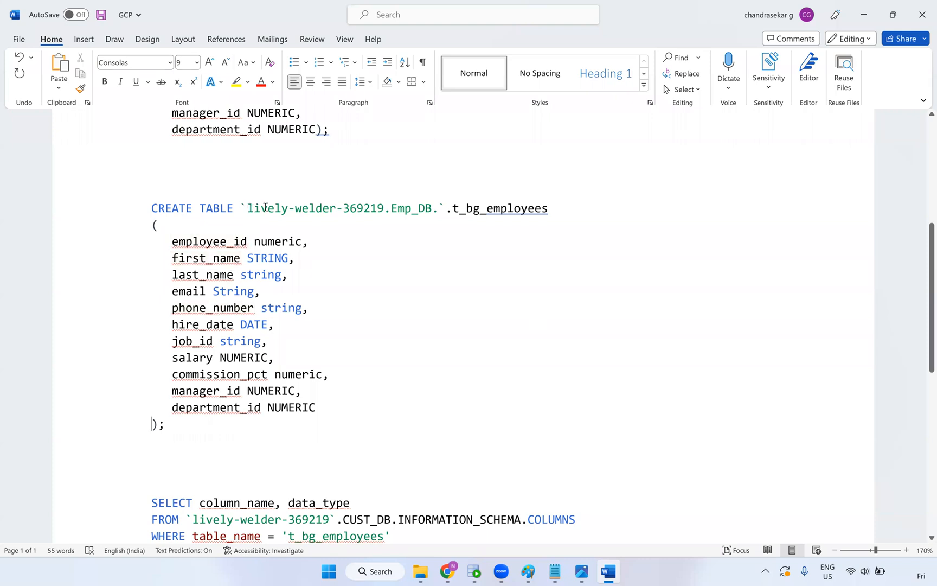
# Change the table path's dataset from Emp_DB to HR_DB
pyautogui.moveTo(248, 208); pyautogui.dragTo(433, 209)
pyautogui.click(384, 208)
pyautogui.keyDown('shift'); pyautogui.click(250, 208); pyautogui.keyUp('shift')
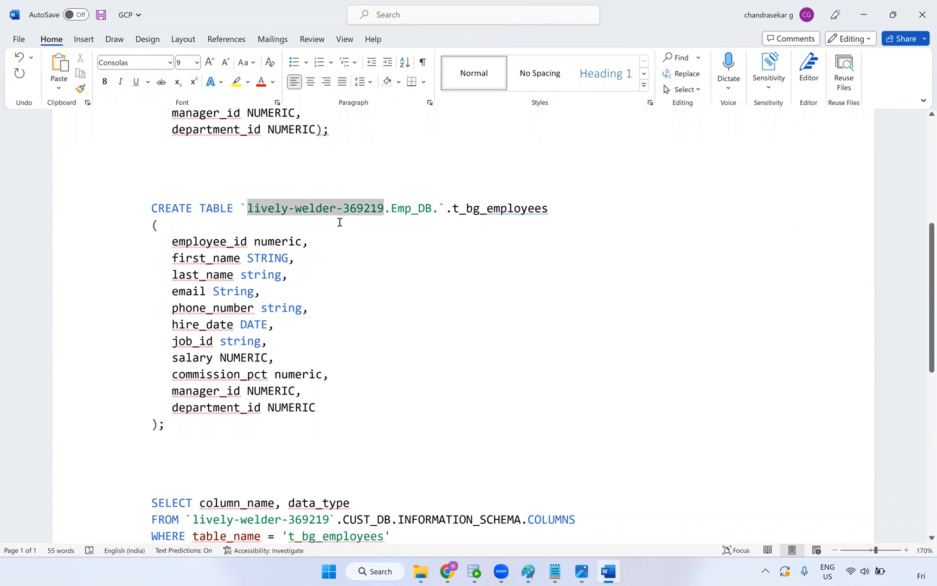
pyautogui.moveTo(412, 208); pyautogui.dragTo(390, 210)
pyautogui.write('HR')
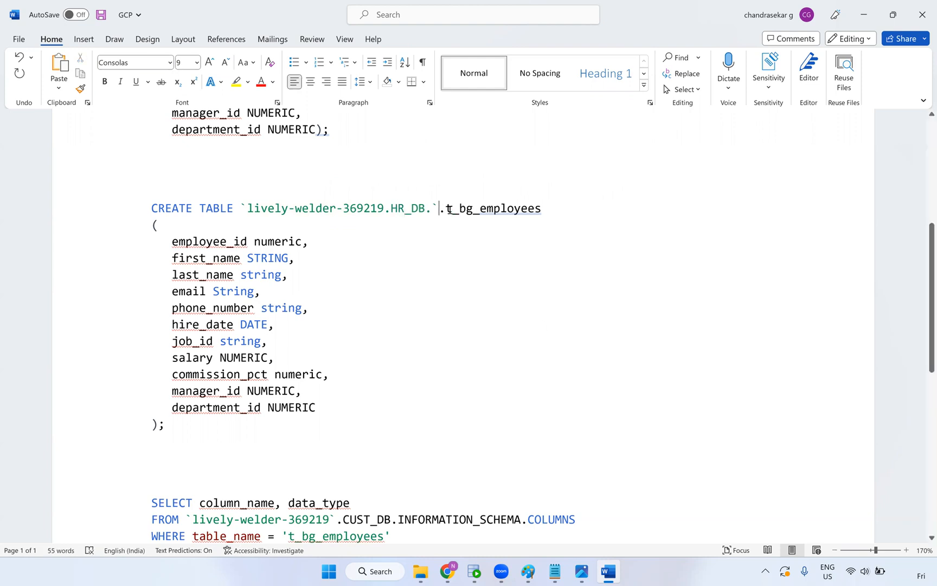
pyautogui.moveTo(448, 209); pyautogui.dragTo(549, 223)
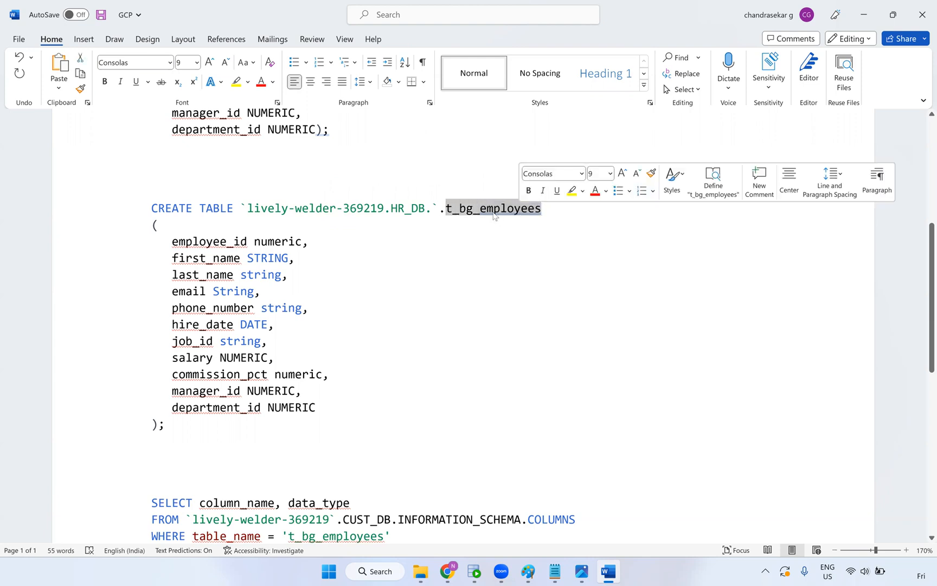
pyautogui.click(316, 242)
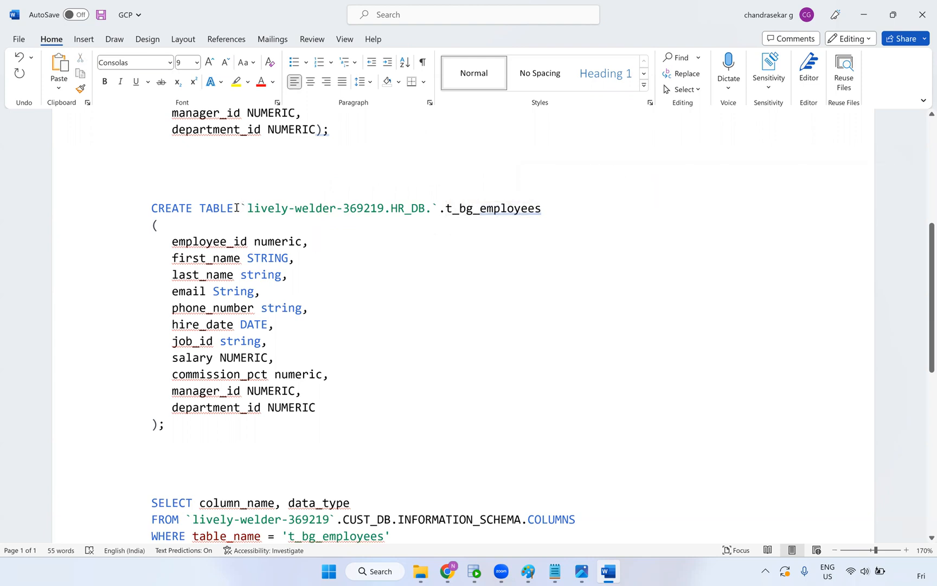
# Fix the backticks so the path reads `lively-welder-369219.HR_DB.`
pyautogui.moveTo(249, 208); pyautogui.dragTo(241, 208)
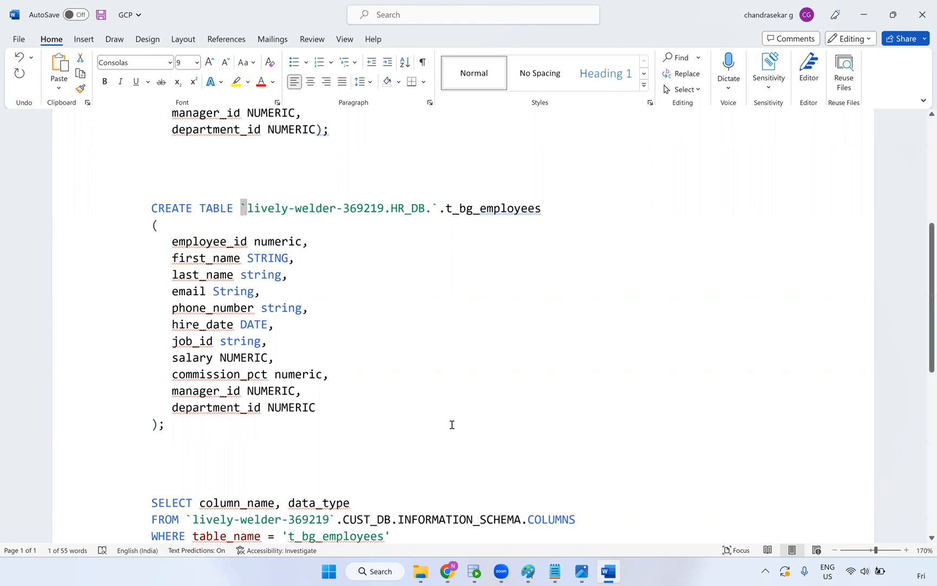
pyautogui.click(243, 206)
pyautogui.write("'")
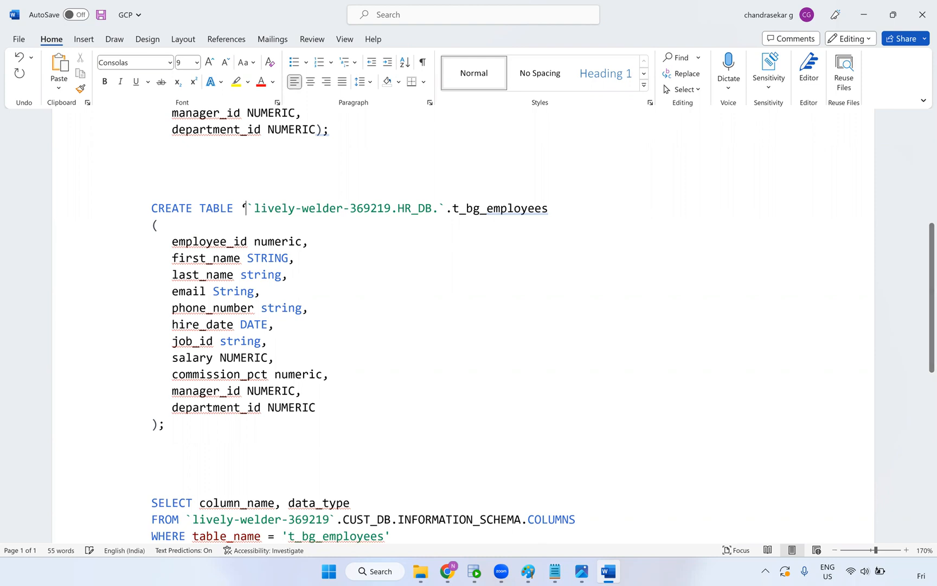
pyautogui.press('BackSpace')
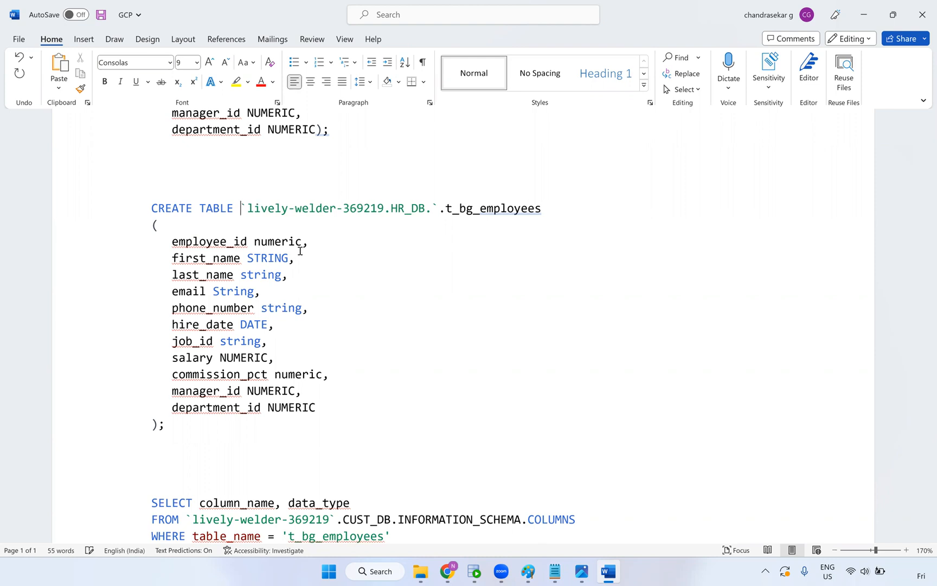
pyautogui.moveTo(248, 207); pyautogui.dragTo(240, 206)
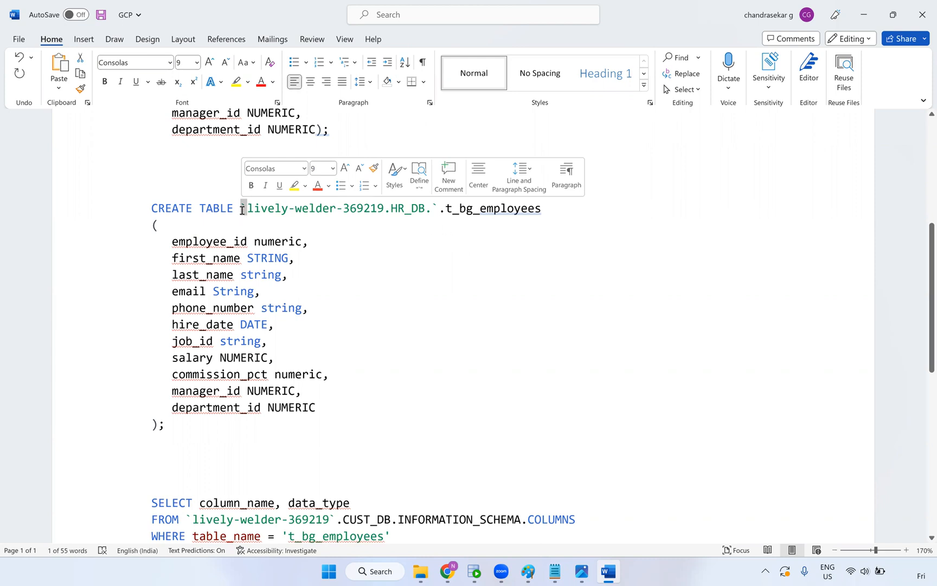
pyautogui.press('Right')
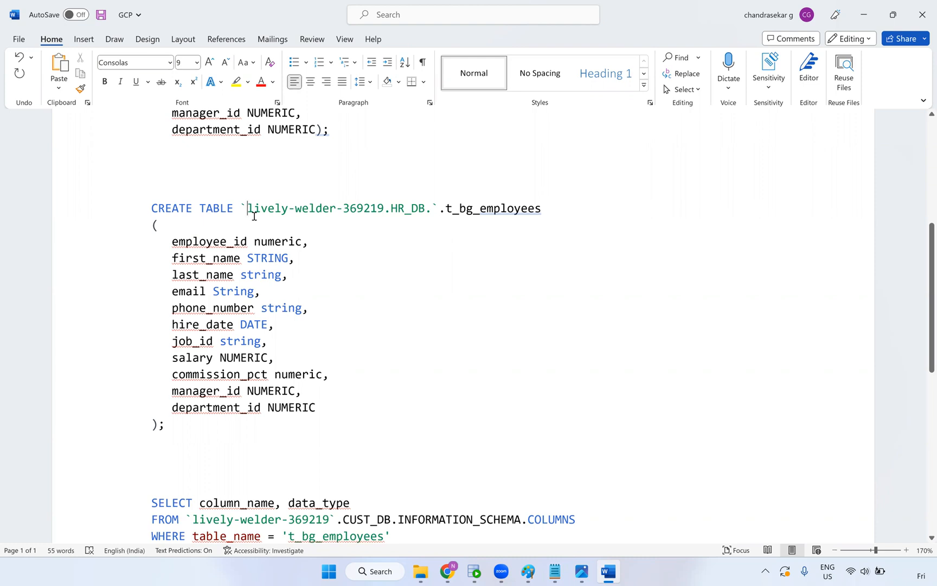
pyautogui.write('~')
pyautogui.press('BackSpace')
pyautogui.write('`')
pyautogui.press('BackSpace')
pyautogui.doubleClick(243, 208)
pyautogui.hotkey('ctrl', 'c')
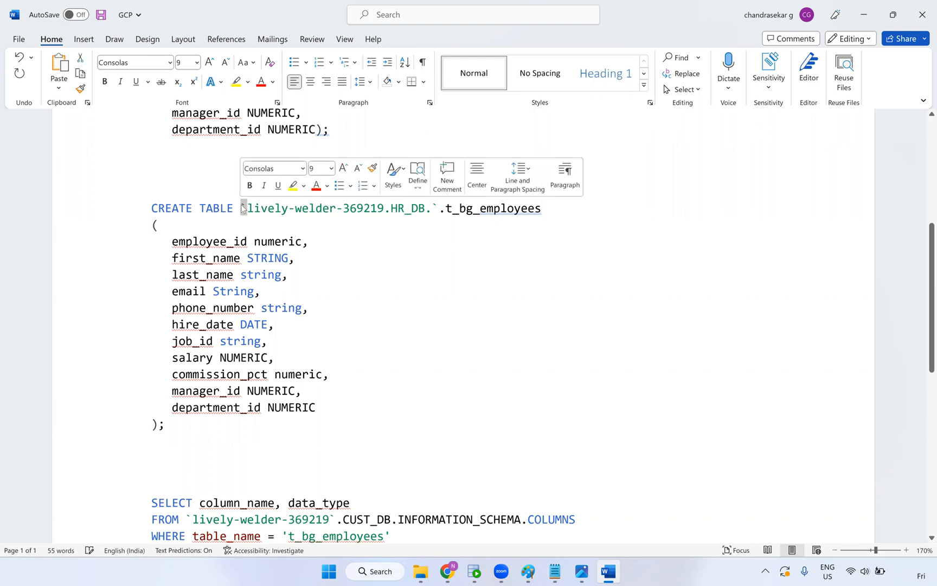
pyautogui.click(434, 207)
pyautogui.hotkey('ctrl', 'v')
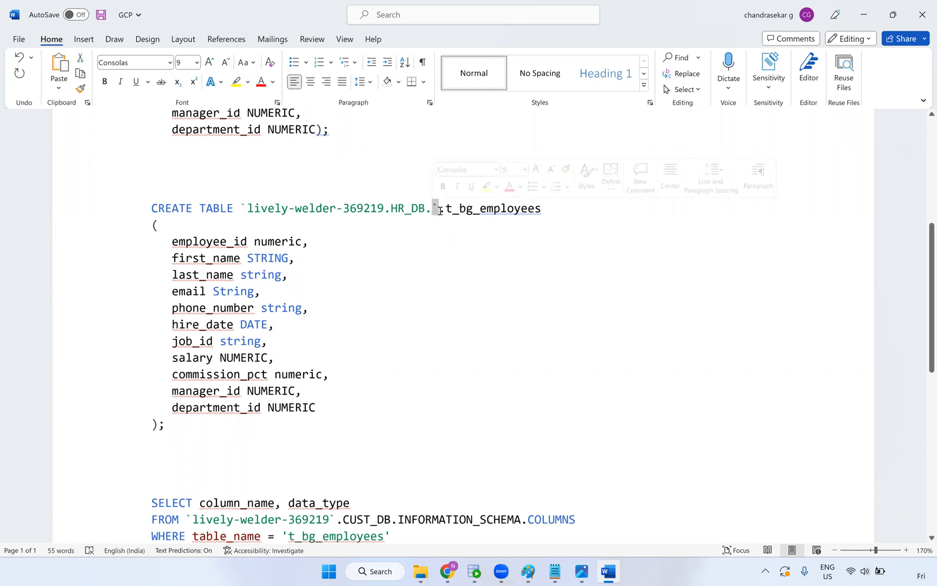
# Select the entire HR_DB CREATE TABLE statement for copying
pyautogui.click(183, 425)
pyautogui.keyDown('shift'); pyautogui.click(142, 257); pyautogui.keyUp('shift')
pyautogui.moveTo(139, 216); pyautogui.dragTo(145, 215)
pyautogui.hotkey('ctrl', 'c')
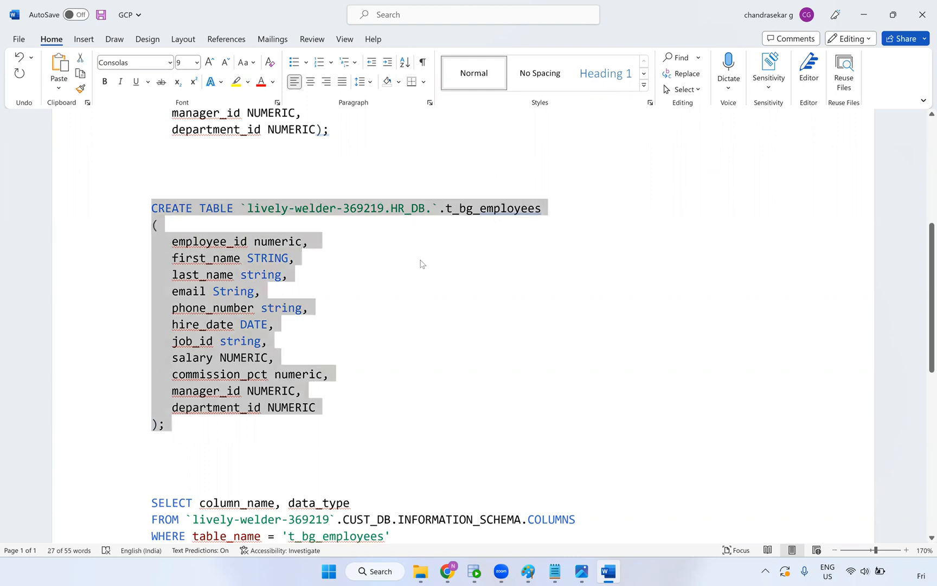
pyautogui.hotkey('alt', 'Tab')
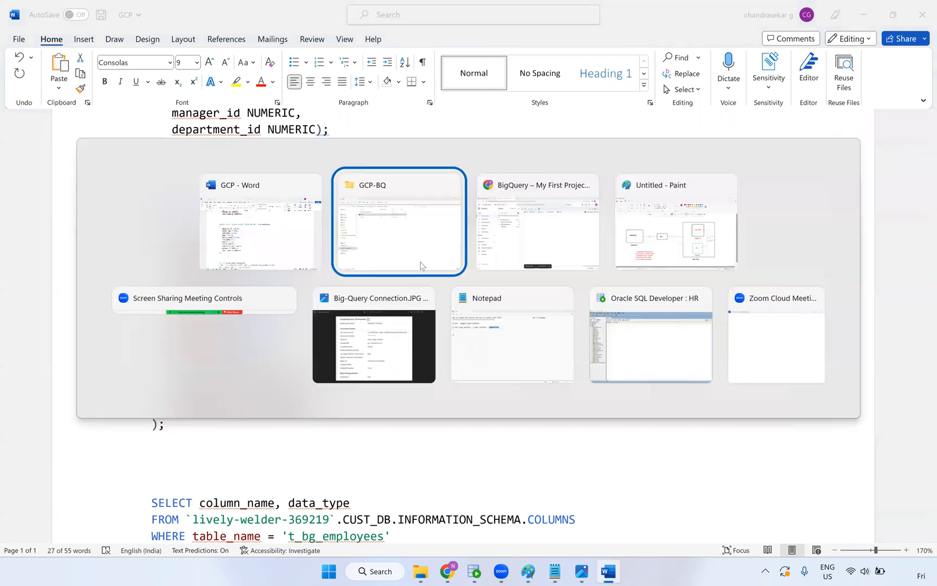
# Paste the CREATE TABLE statement into the BigQuery editor and run it
pyautogui.hotkey('alt', 'Tab')
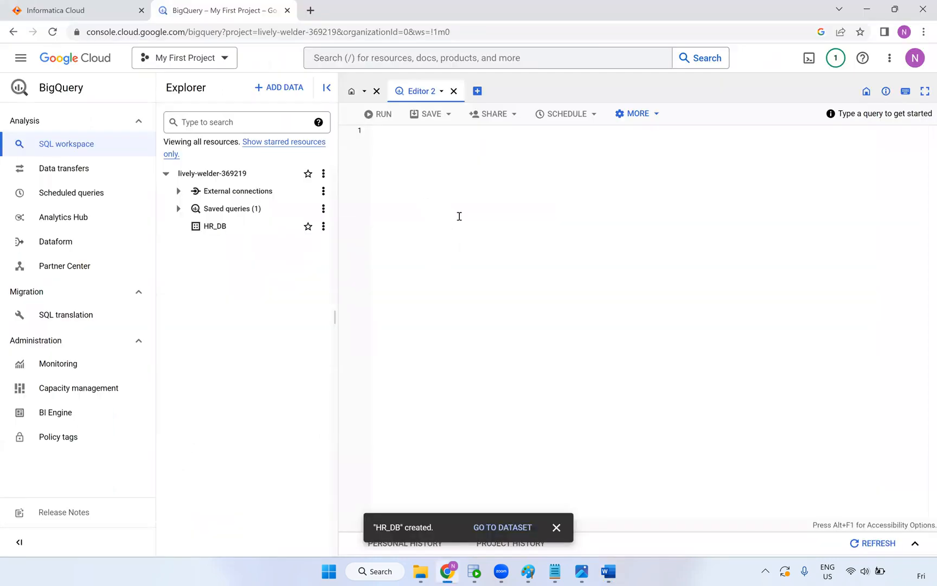
pyautogui.click(467, 287)
pyautogui.hotkey('ctrl', 'v')
pyautogui.click(413, 257)
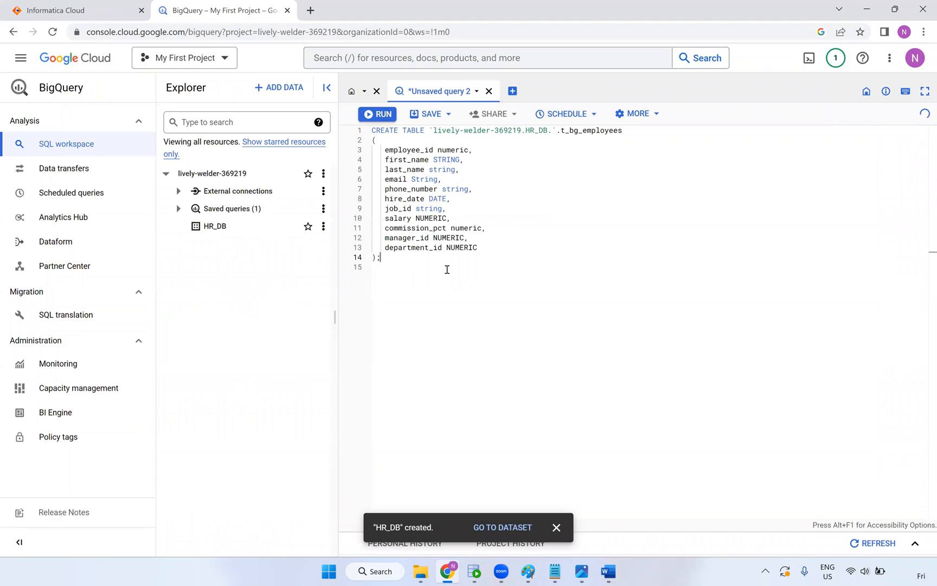
pyautogui.hotkey('ctrl', 'a')
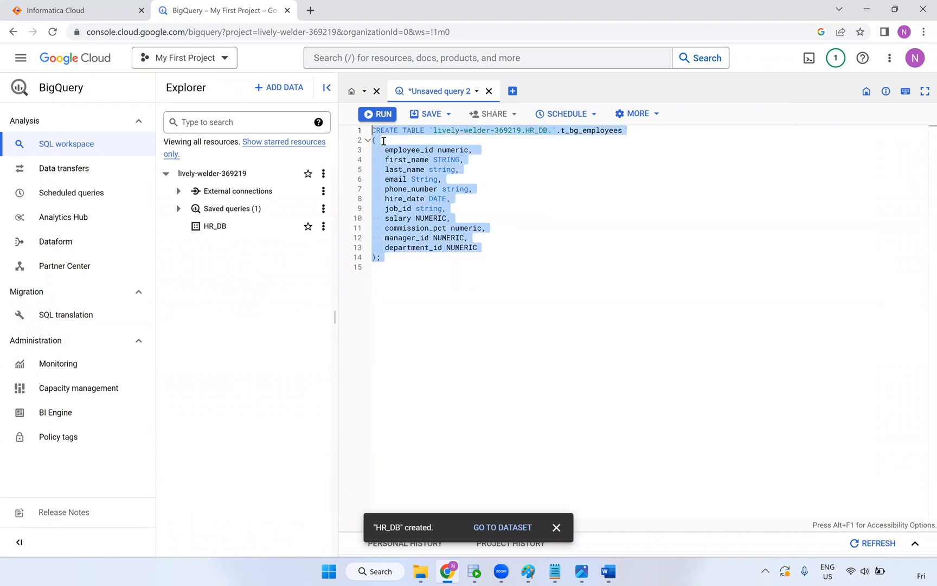
pyautogui.click(382, 116)
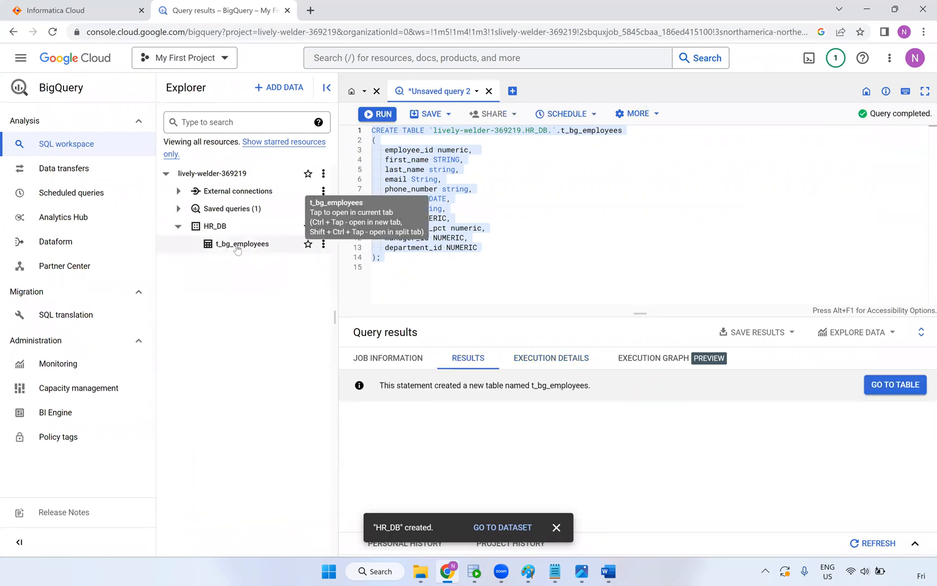
# Begin a new 'select * from' line below the query
pyautogui.click(436, 278)
pyautogui.press('Return')
pyautogui.press('Return')
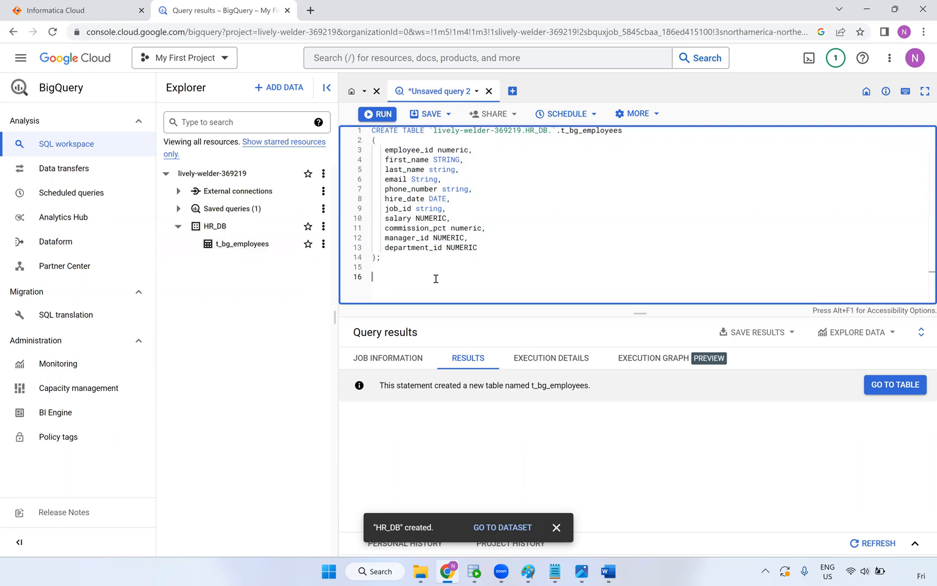
pyautogui.write('select *')
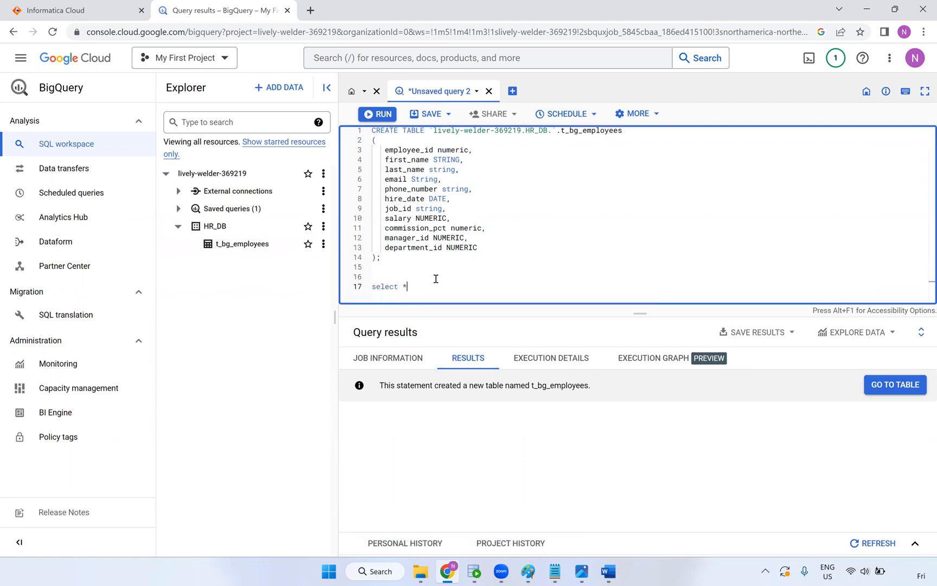
pyautogui.write(' from')
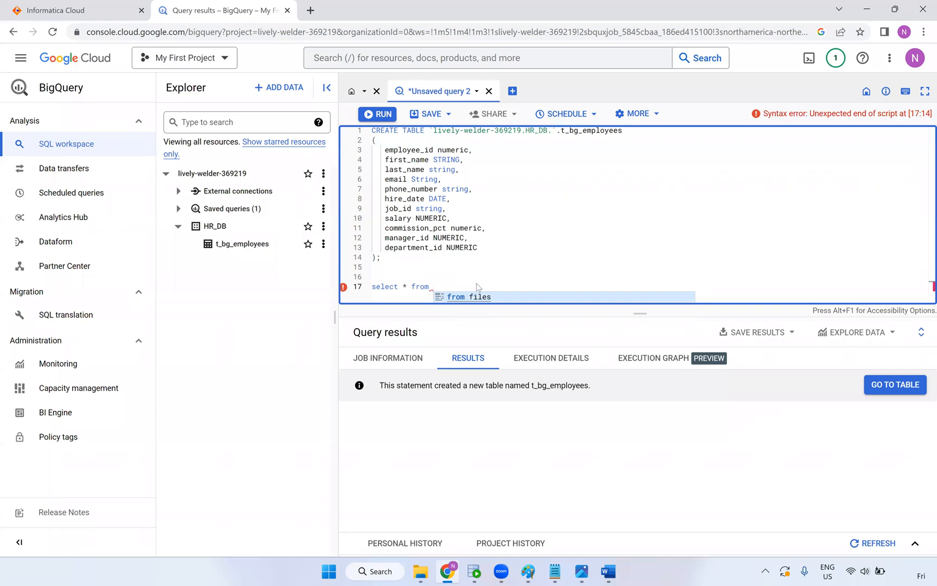
pyautogui.hotkey('alt', 'Tab')
# Copy Word's SELECT column_name query over BigQuery's unfinished select line
pyautogui.scroll(-3, 376, 376)
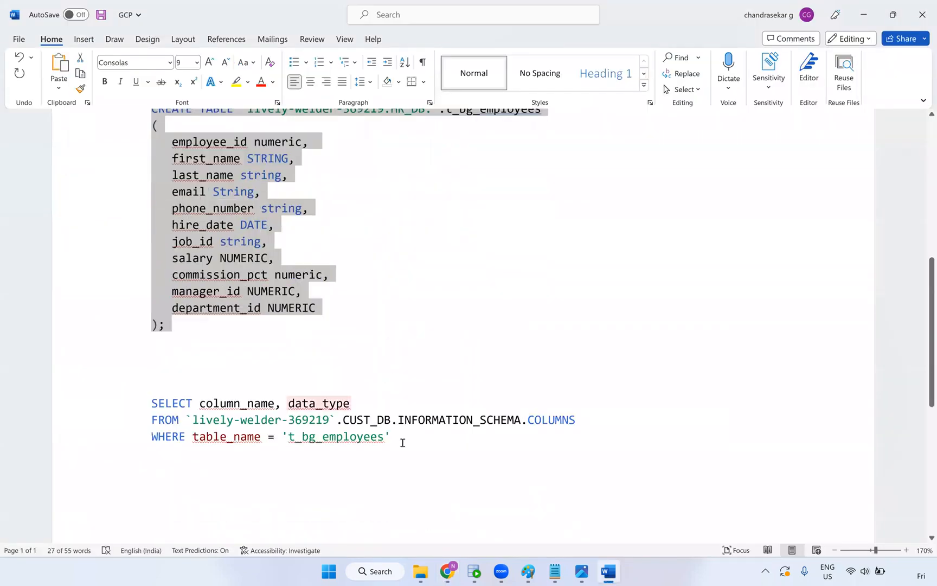
pyautogui.tripleClick(152, 402)
pyautogui.hotkey('ctrl', 'c')
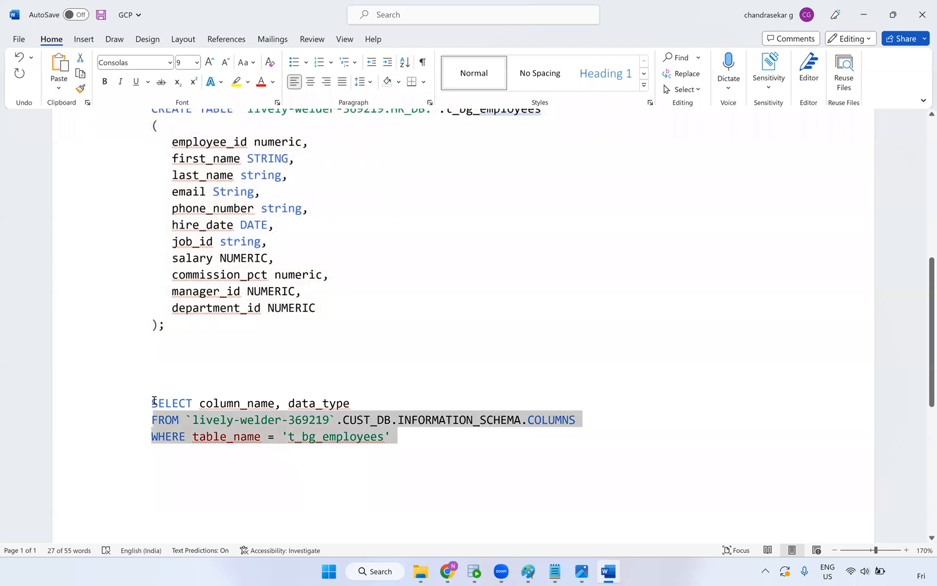
pyautogui.scroll(5, 433, 337)
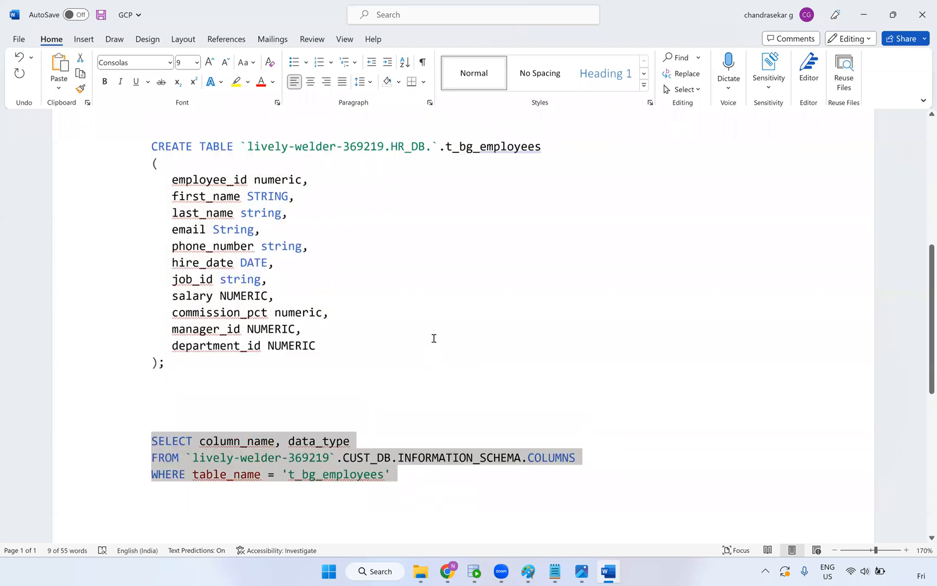
pyautogui.scroll(2, 428, 358)
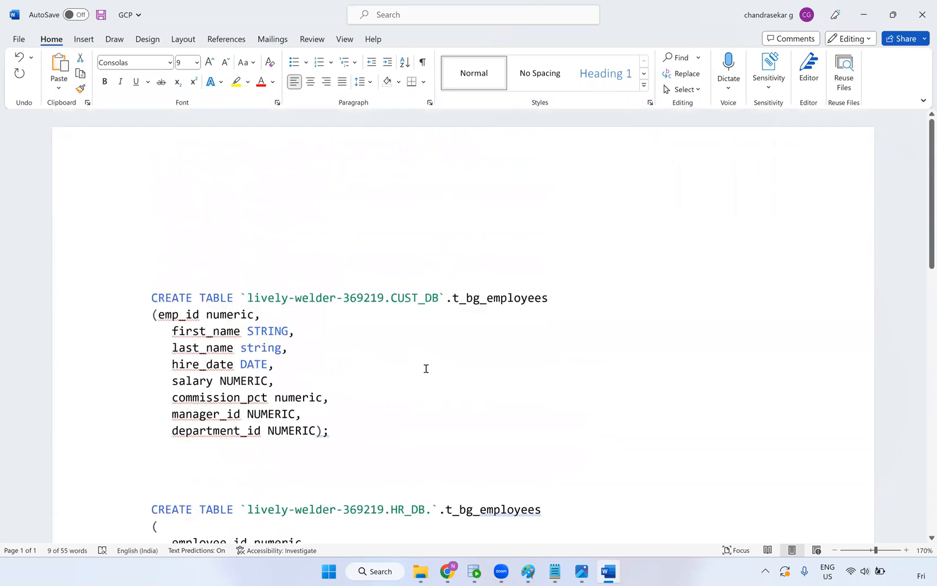
pyautogui.hotkey('alt', 'Tab')
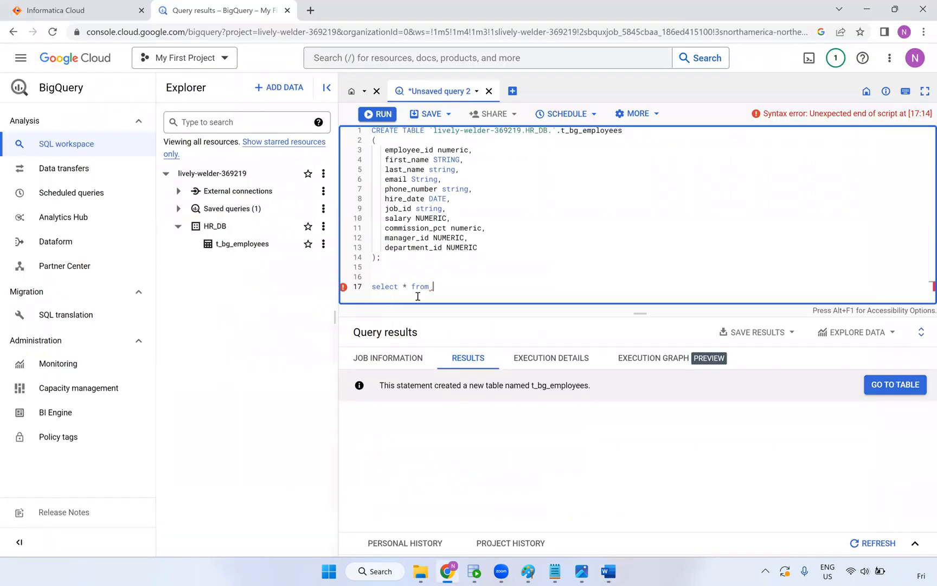
pyautogui.tripleClick(371, 290)
pyautogui.hotkey('ctrl', 'v')
# Point the column query at HR_DB instead of CUST_DB and end it with a semicolon
pyautogui.hotkey('ctrl', 'Return')
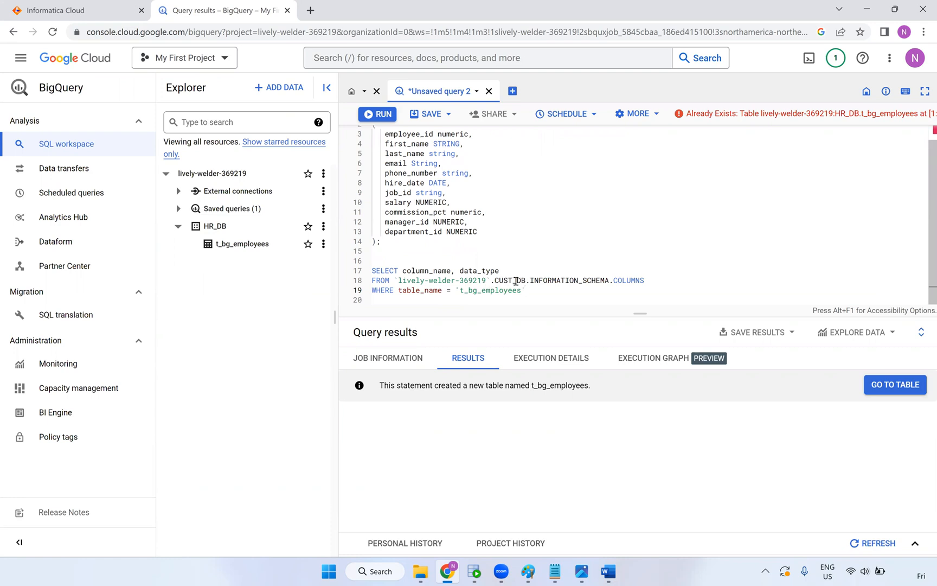
pyautogui.click(510, 281)
pyautogui.press('BackSpace')
pyautogui.press('BackSpace')
pyautogui.press('BackSpace')
pyautogui.press('BackSpace')
pyautogui.write('HR')
pyautogui.click(567, 289)
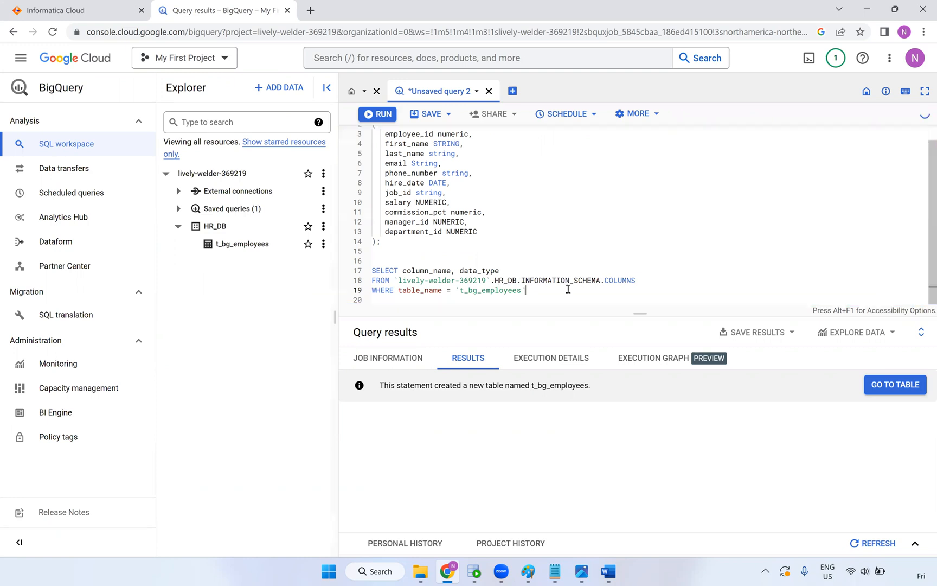
pyautogui.write(';')
# Run the three-line query to list all 11 t_bg_employees columns with their data types
pyautogui.moveTo(568, 287); pyautogui.dragTo(373, 270)
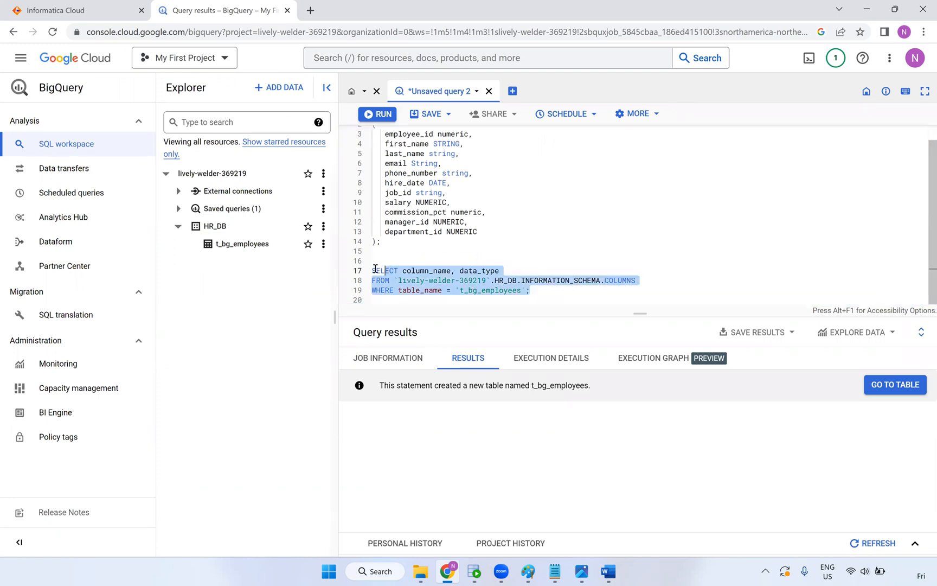
pyautogui.click(379, 115)
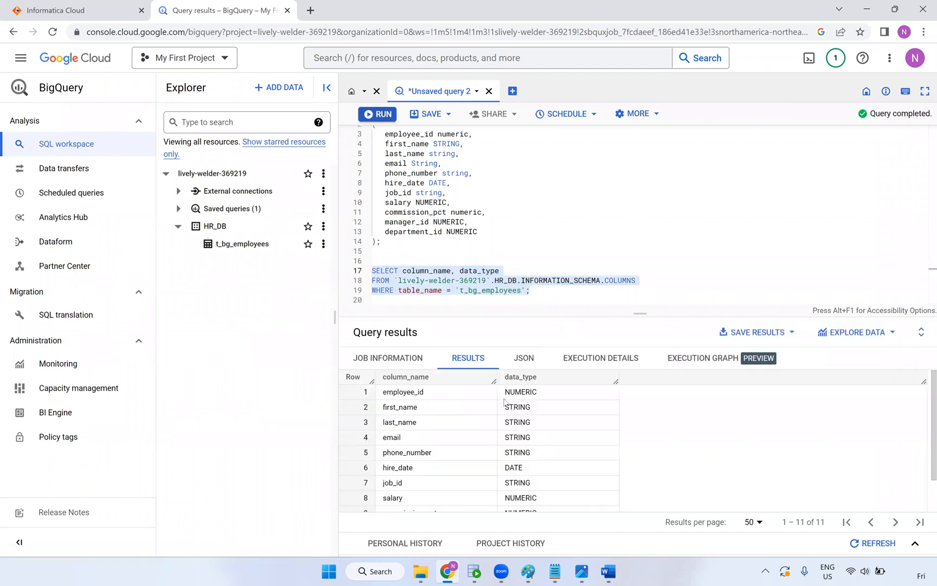
pyautogui.scroll(-2, 428, 449)
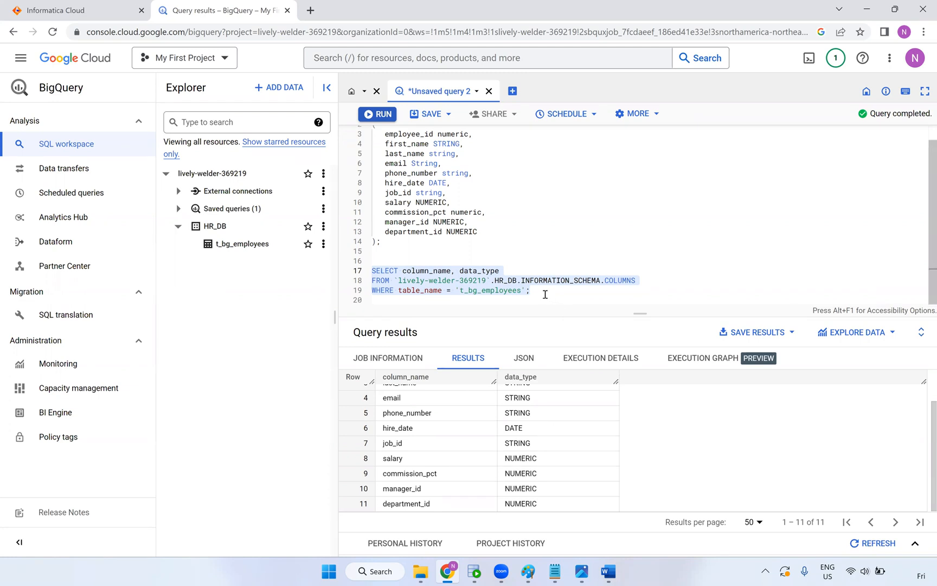
pyautogui.click(540, 290)
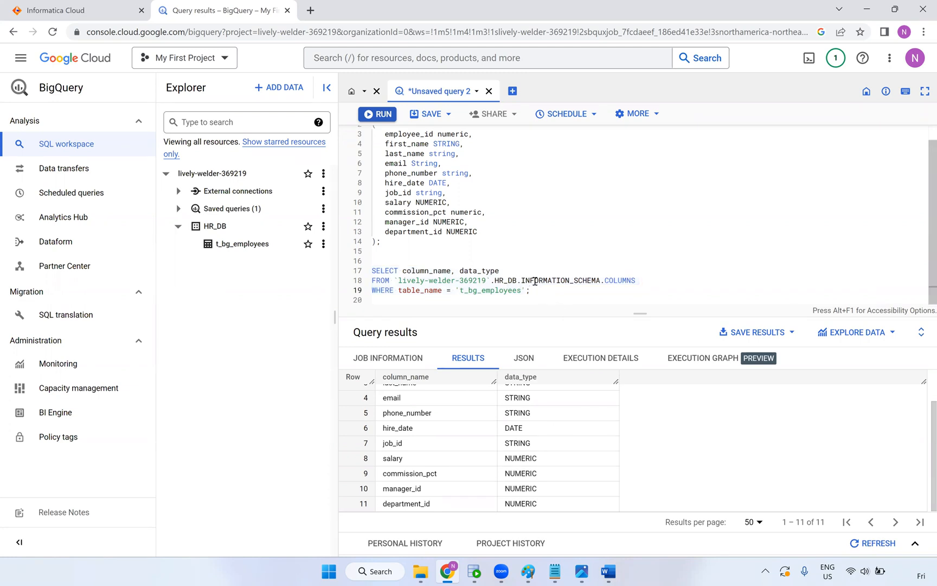
pyautogui.doubleClick(534, 280)
pyautogui.click(553, 302)
# Write 'select * from' with the copied t_bg_employees table reference on line 22 and run it
pyautogui.press('Return')
pyautogui.press('Return')
pyautogui.write('select * from')
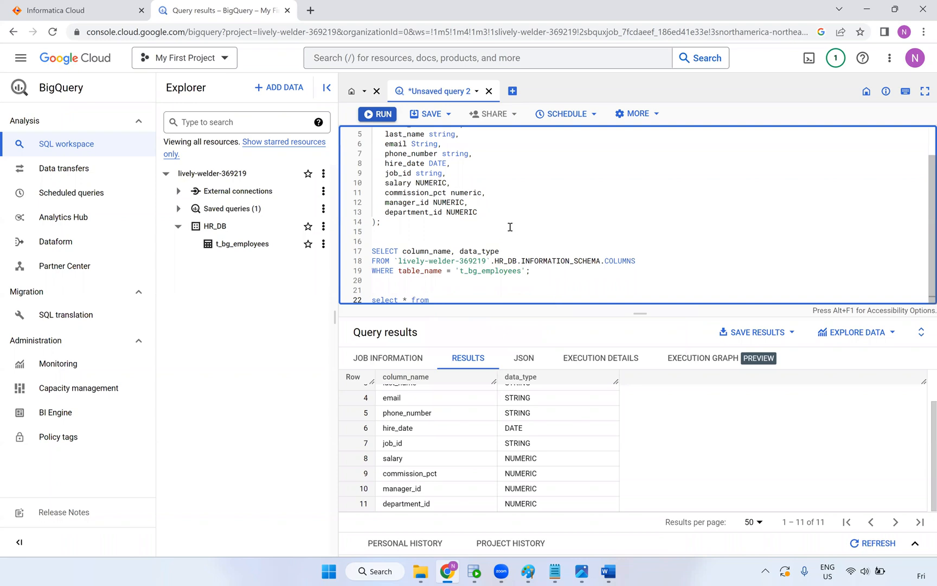
pyautogui.scroll(2, 510, 227)
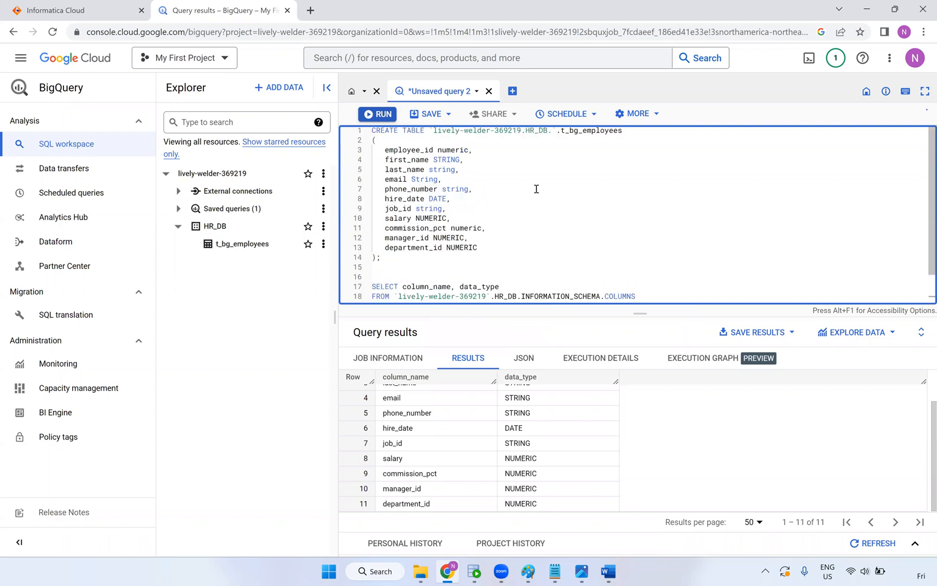
pyautogui.click(630, 135)
pyautogui.moveTo(622, 130); pyautogui.dragTo(429, 130)
pyautogui.hotkey('ctrl', 'c')
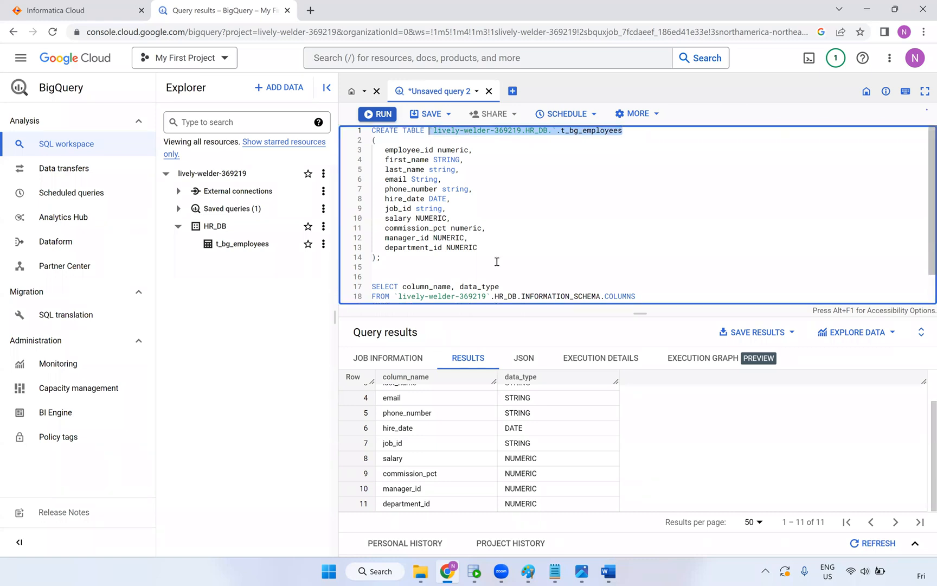
pyautogui.scroll(-2, 464, 292)
pyautogui.hotkey('ctrl', 'v')
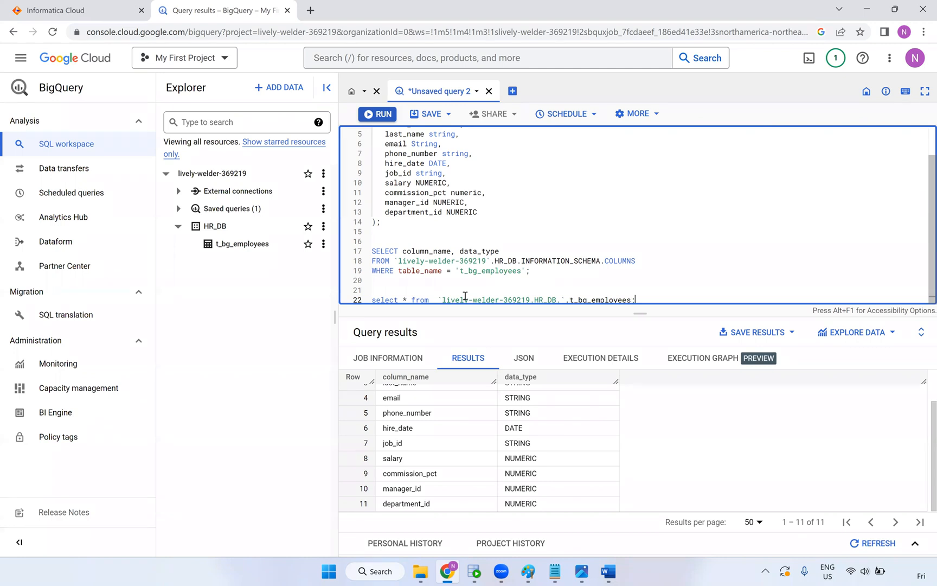
pyautogui.scroll(-2, 465, 295)
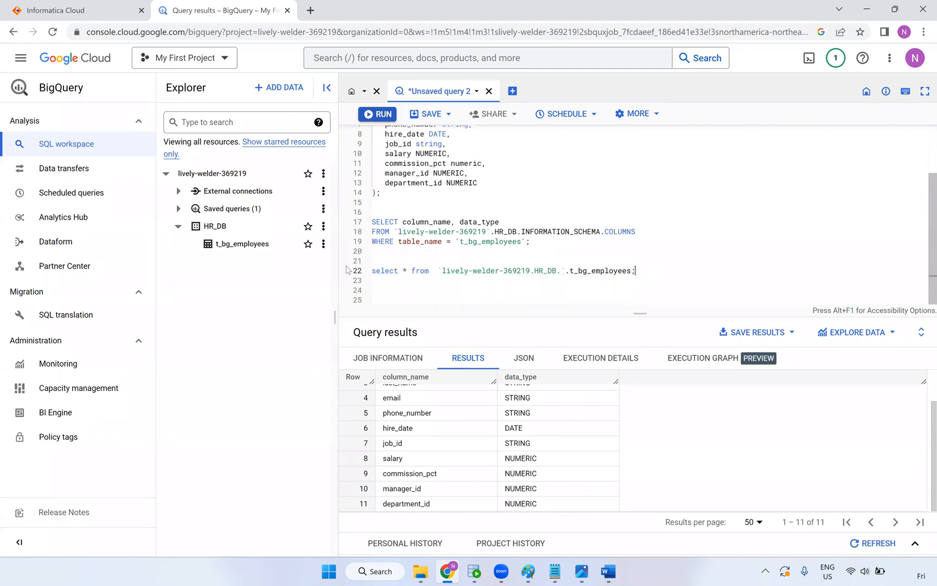
pyautogui.moveTo(636, 270); pyautogui.dragTo(335, 265)
pyautogui.click(379, 117)
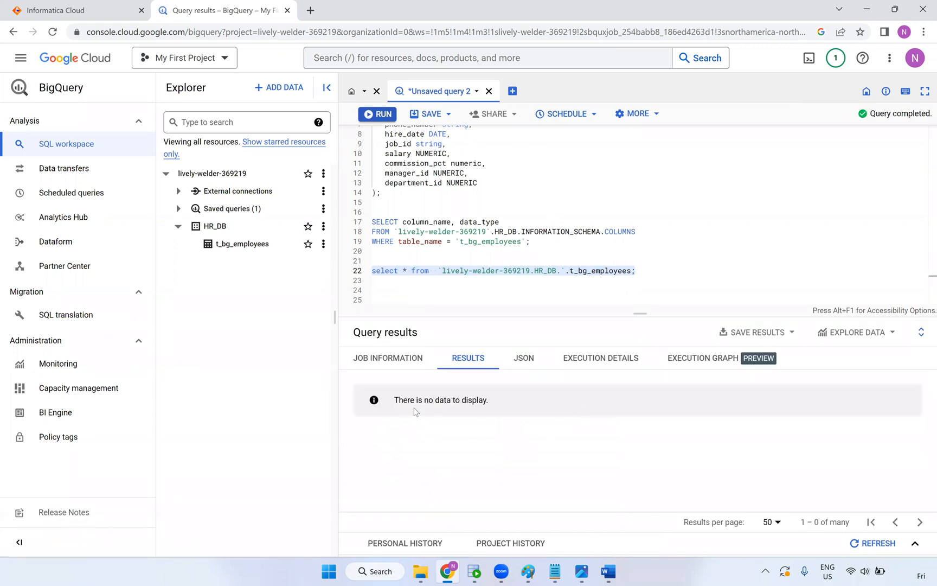
# Select the entire SQL script in the BigQuery editor and bring up the Word document
pyautogui.click(459, 283)
pyautogui.click(541, 200)
pyautogui.scroll(2, 540, 197)
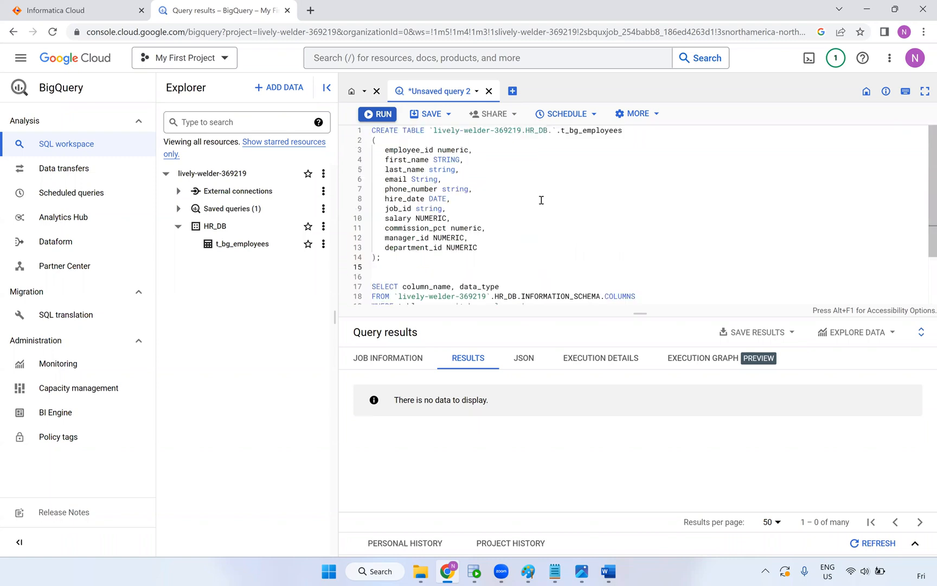
pyautogui.click(583, 210)
pyautogui.scroll(-2, 601, 224)
pyautogui.click(444, 280)
pyautogui.moveTo(644, 271); pyautogui.dragTo(366, 271)
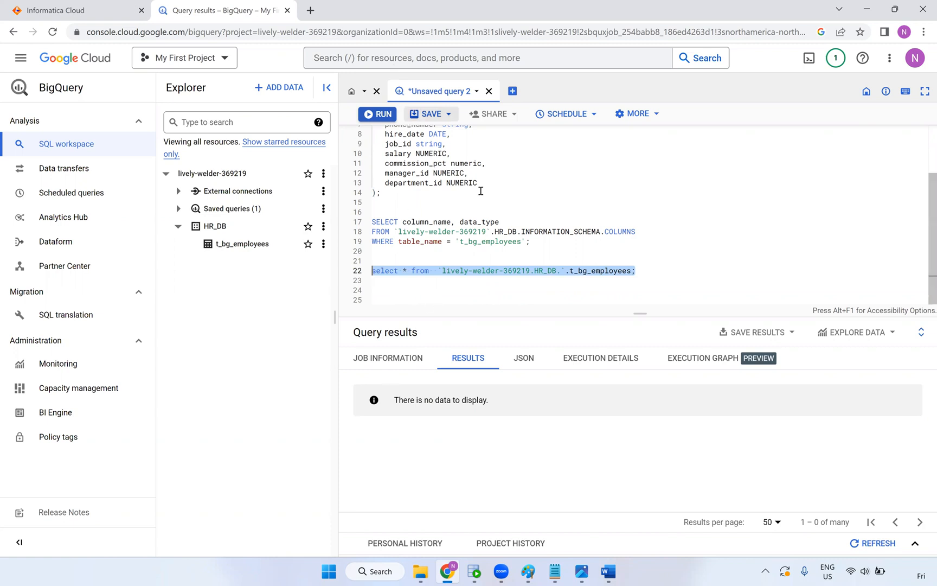
pyautogui.click(512, 263)
pyautogui.hotkey('ctrl', 'a')
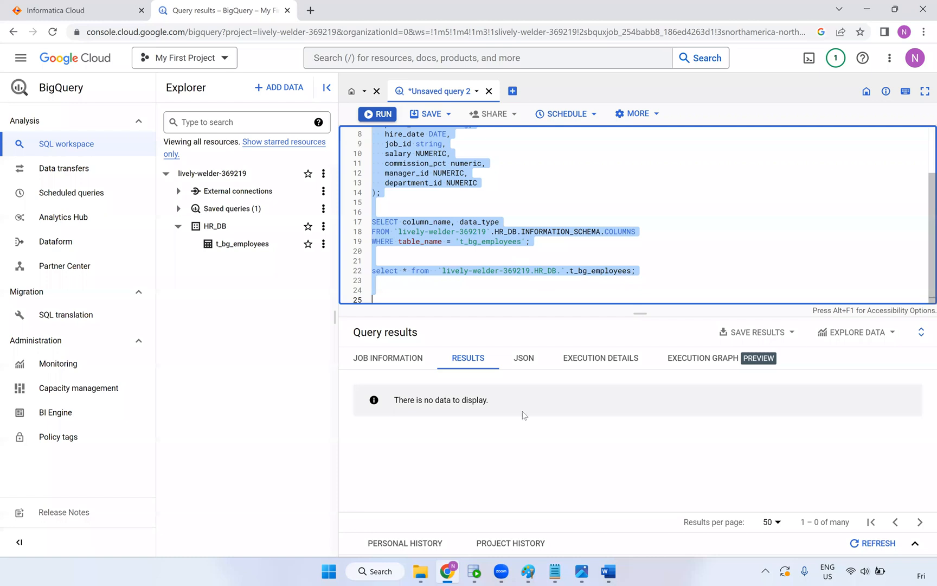
pyautogui.click(609, 571)
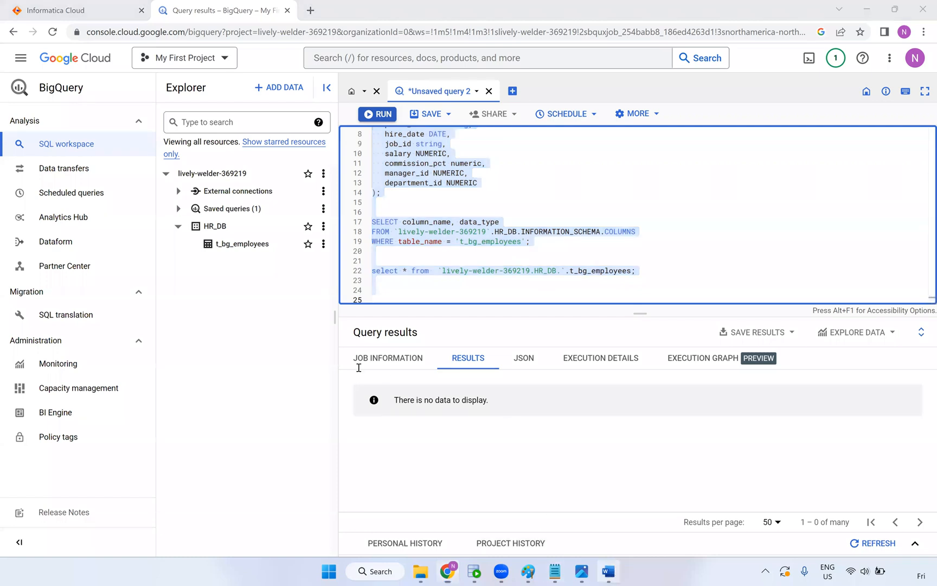
pyautogui.scroll(-4, 159, 328)
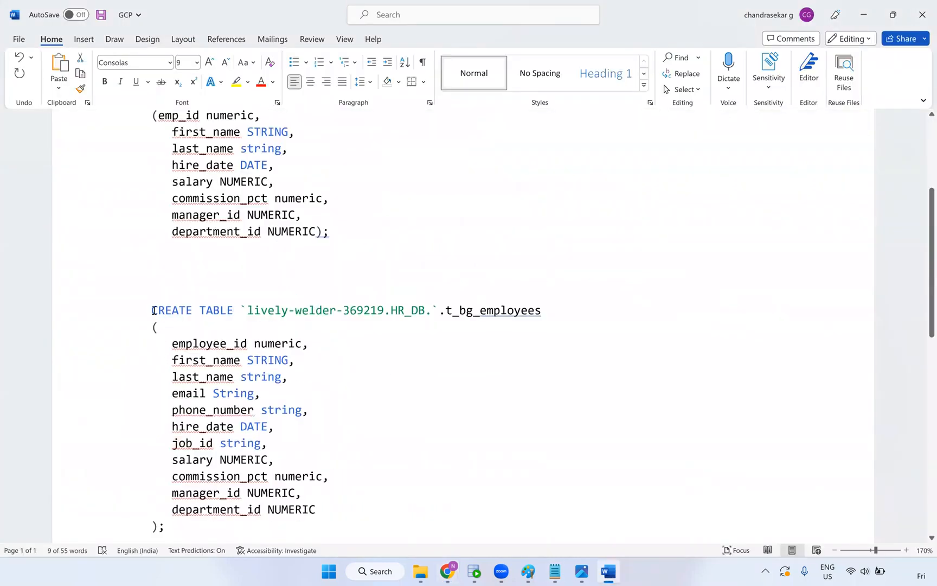
# Replace the HR_DB script section with the pasted updated queries and save the GCP document
pyautogui.moveTo(246, 498); pyautogui.dragTo(299, 290)
pyautogui.hotkey('ctrl', 'v')
pyautogui.press('Return')
pyautogui.scroll(2, 372, 281)
pyautogui.scroll(6, 372, 283)
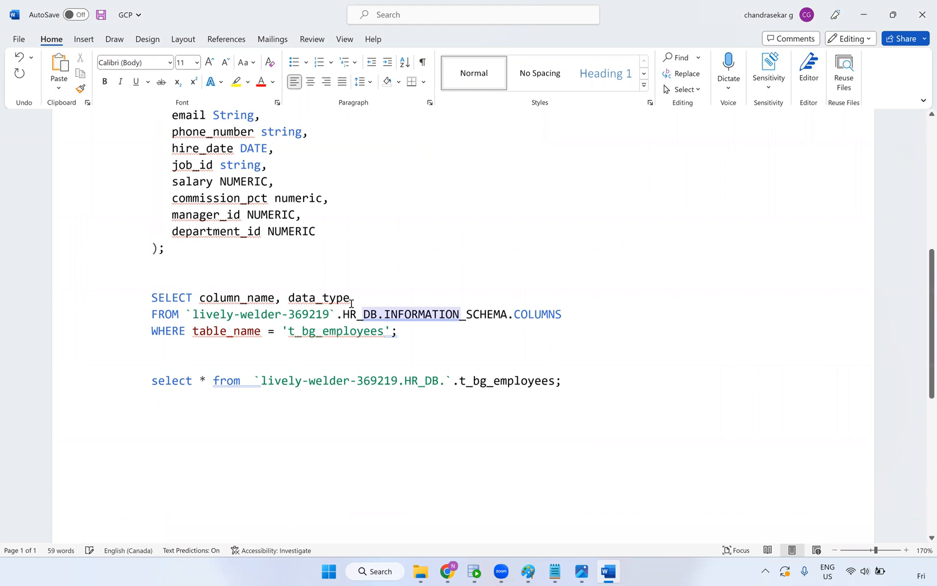
pyautogui.click(370, 316)
pyautogui.scroll(4, 338, 320)
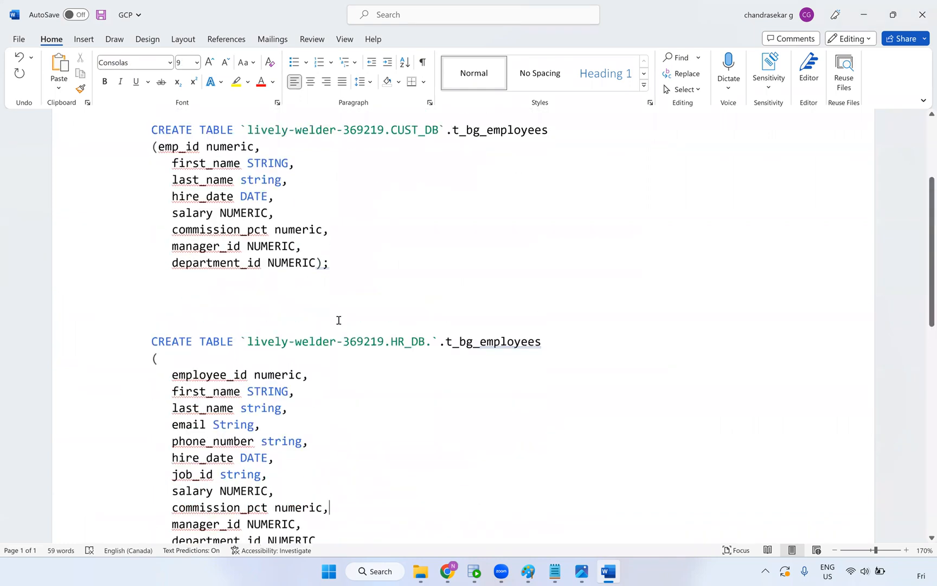
pyautogui.click(338, 320)
pyautogui.hotkey('ctrl', 's')
# Return to the BigQuery window showing the empty query results
pyautogui.moveTo(592, 573)
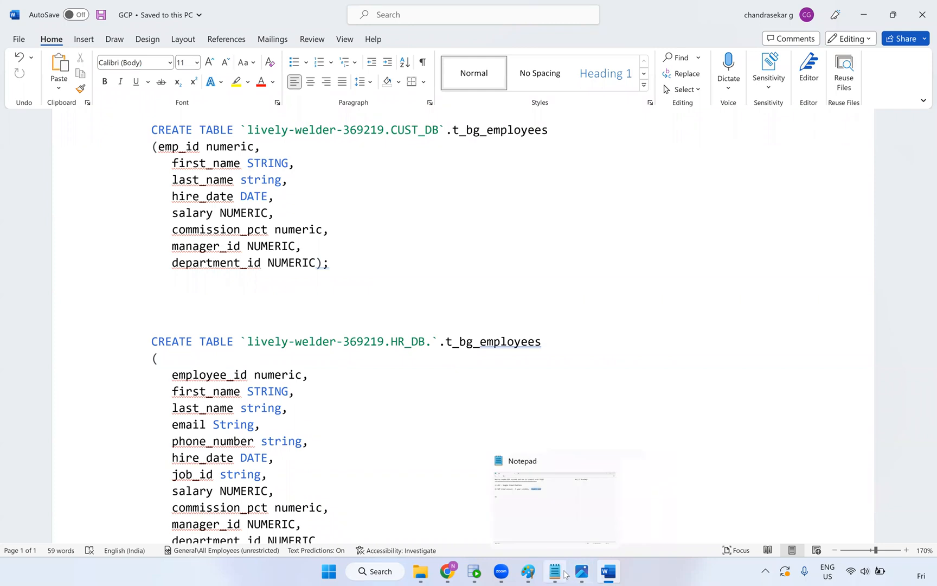
pyautogui.click(452, 573)
pyautogui.moveTo(510, 165); pyautogui.dragTo(493, 173)
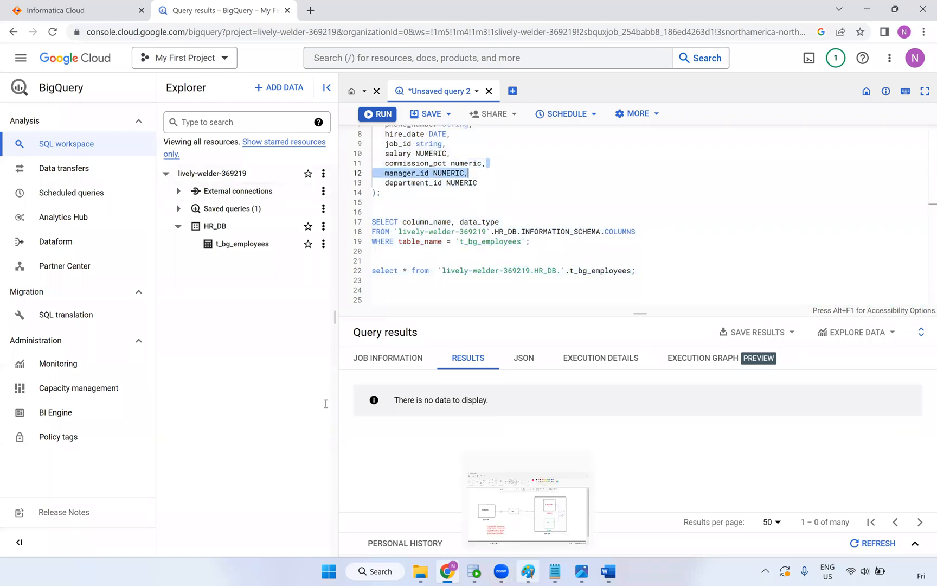
pyautogui.click(529, 572)
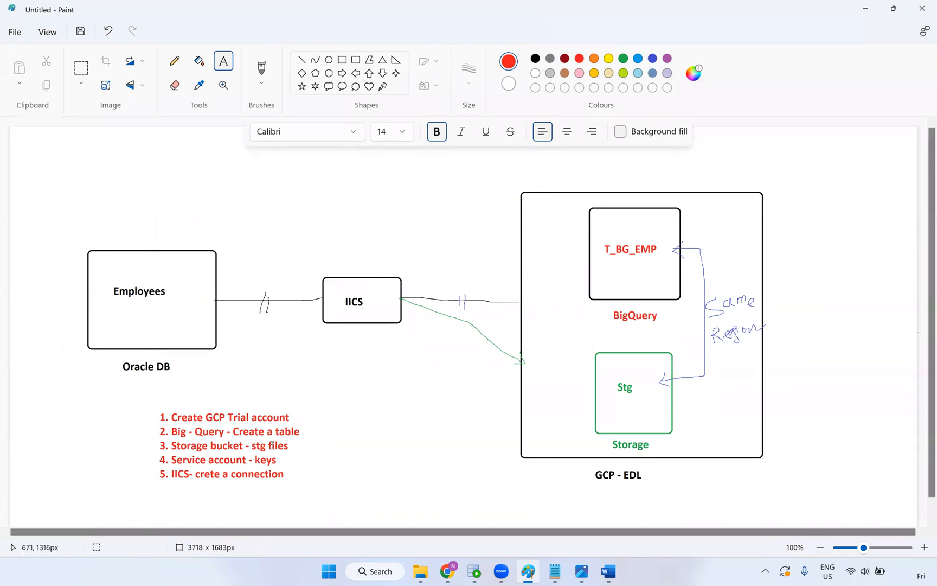
pyautogui.hotkey('alt', 'Tab')
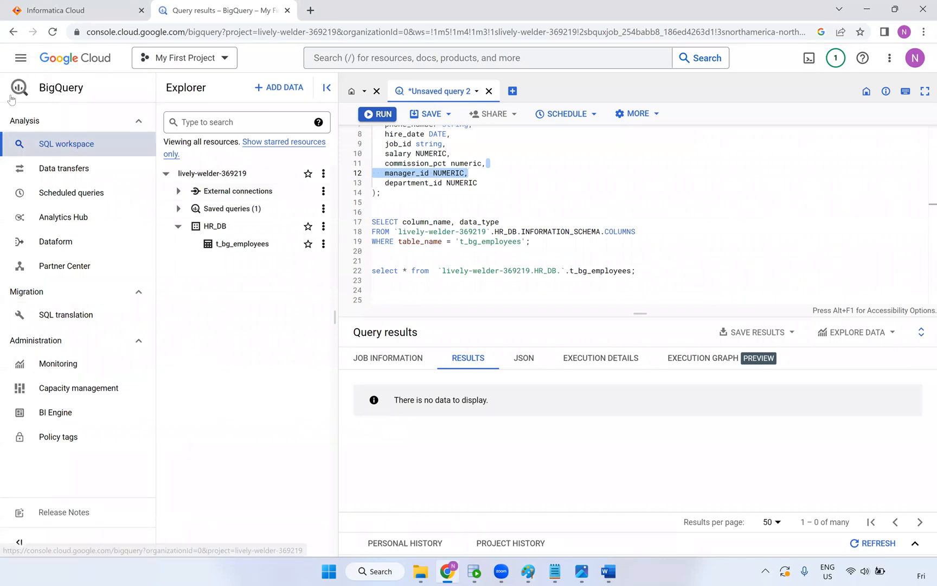
# Go to Cloud Storage > Buckets, leaving the unsaved BigQuery query behind
pyautogui.click(22, 60)
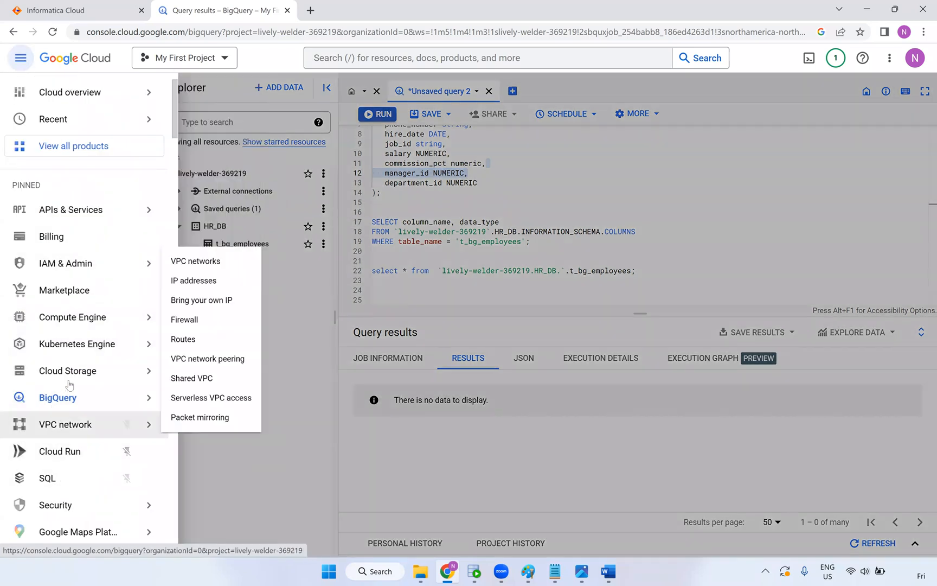
pyautogui.moveTo(77, 376)
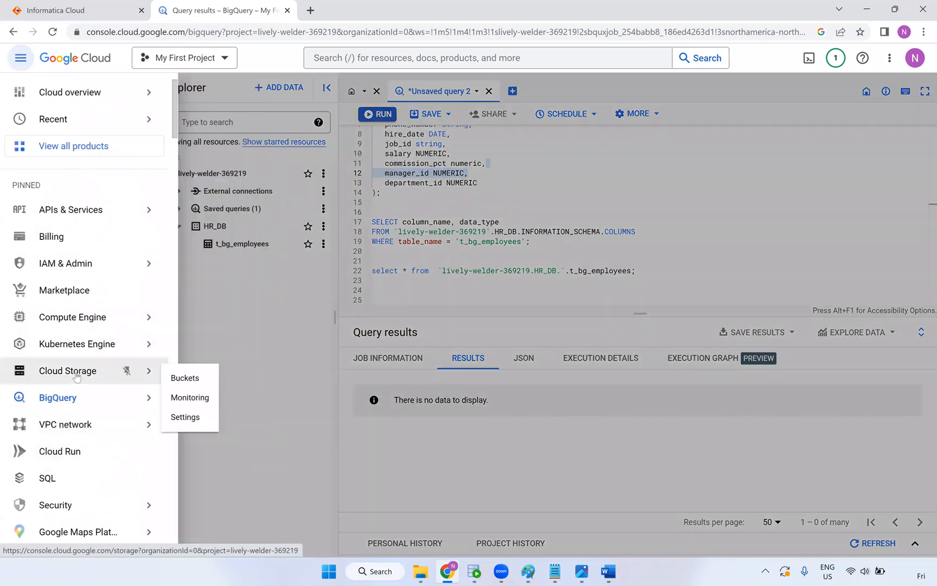
pyautogui.click(190, 382)
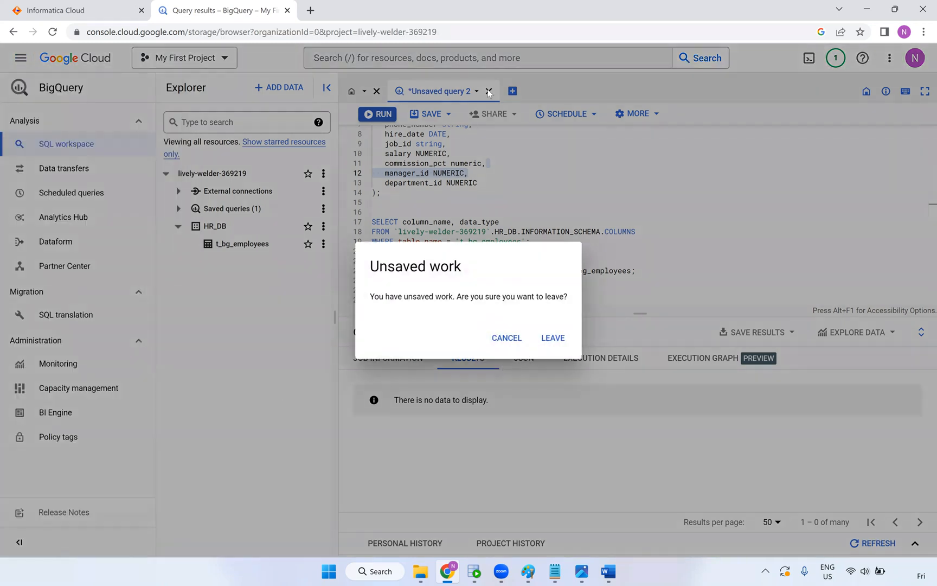
pyautogui.click(548, 343)
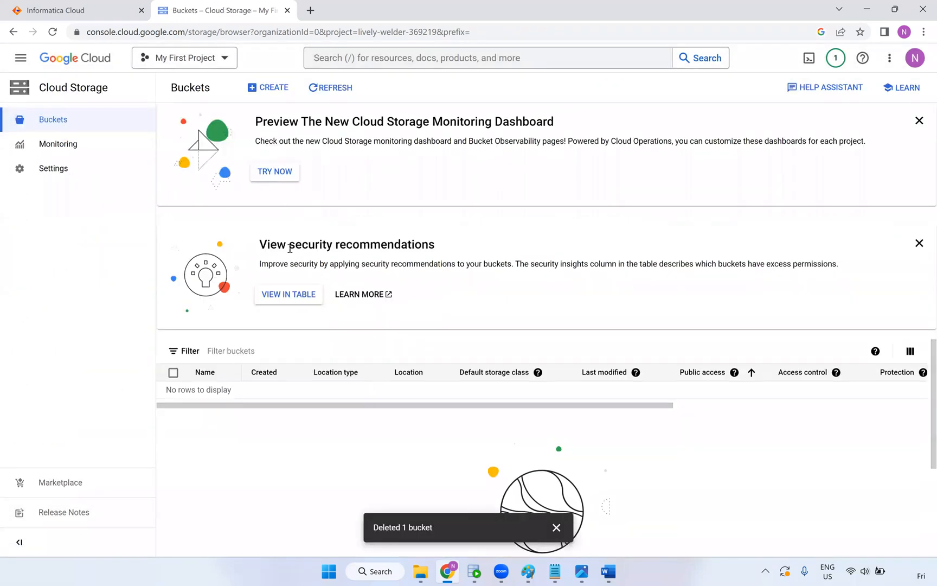
pyautogui.click(274, 90)
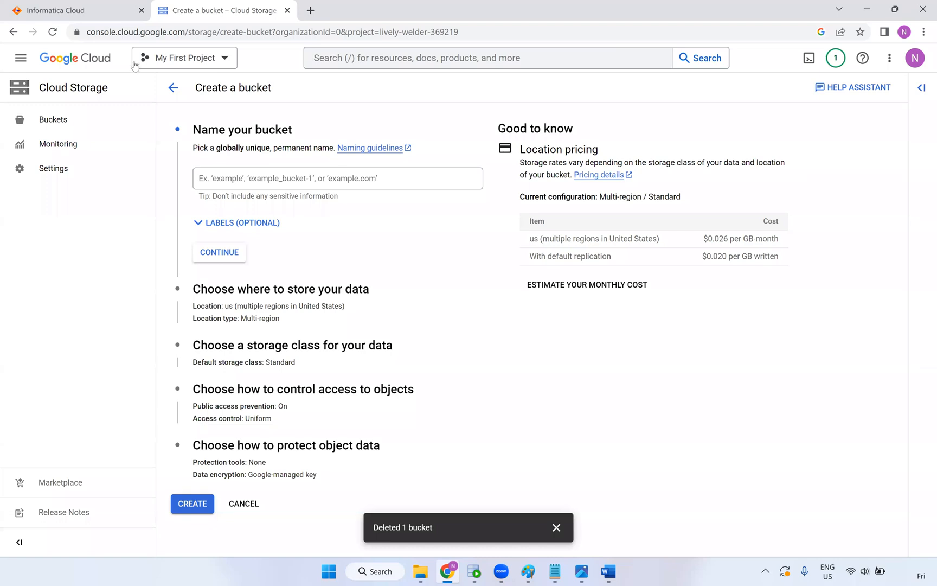
pyautogui.click(173, 88)
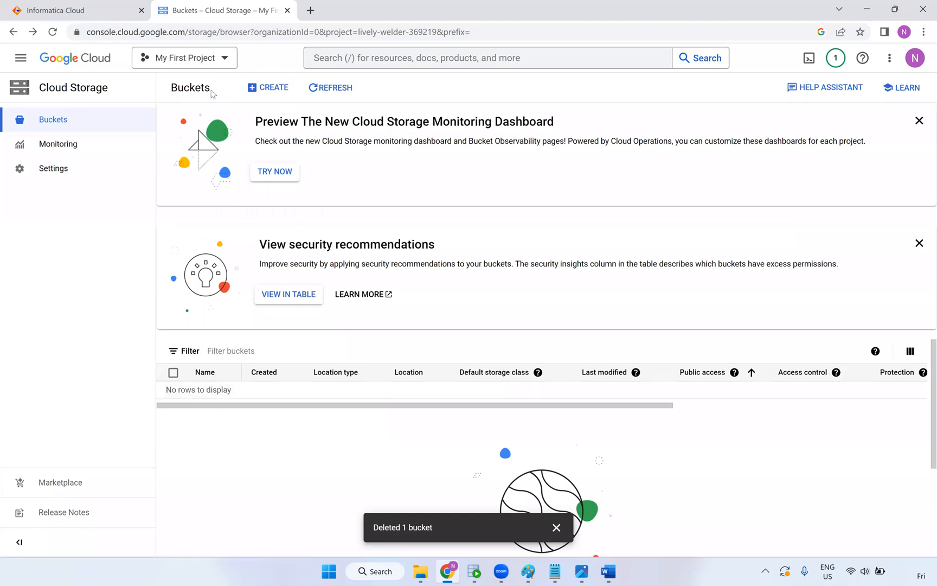
pyautogui.moveTo(173, 90); pyautogui.dragTo(217, 99)
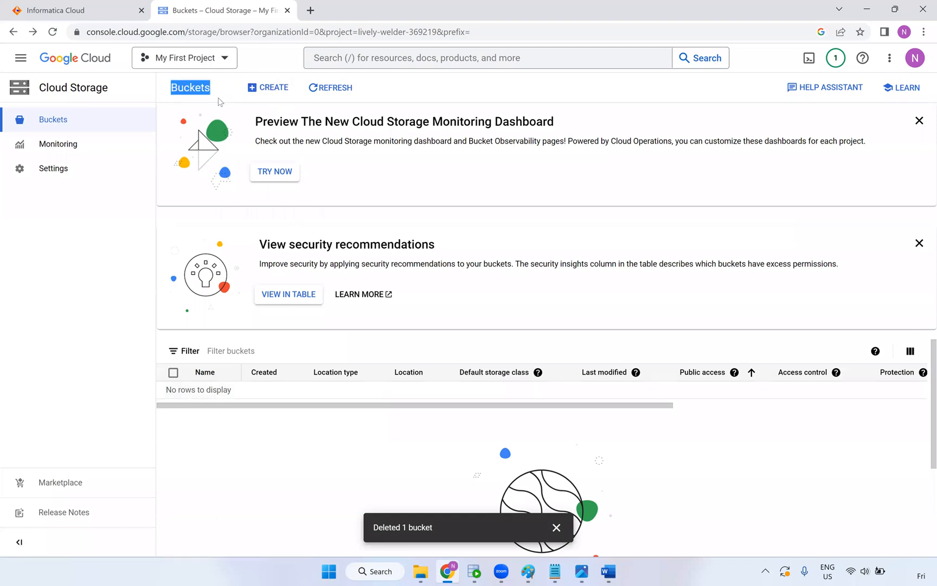
# Name the new bucket nic_bucket_003 after nic_bucket_001 turns out to be taken
pyautogui.click(268, 88)
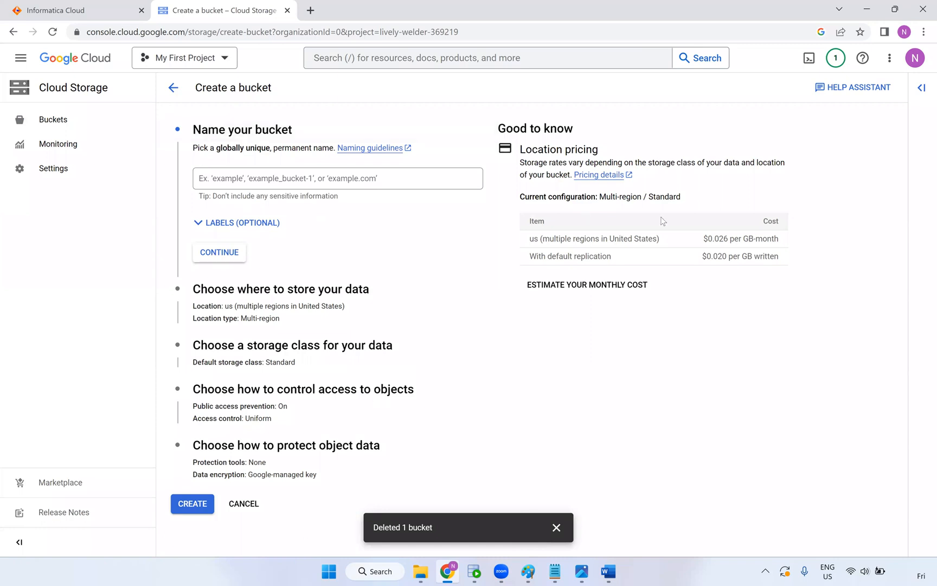
pyautogui.moveTo(779, 238); pyautogui.dragTo(704, 241)
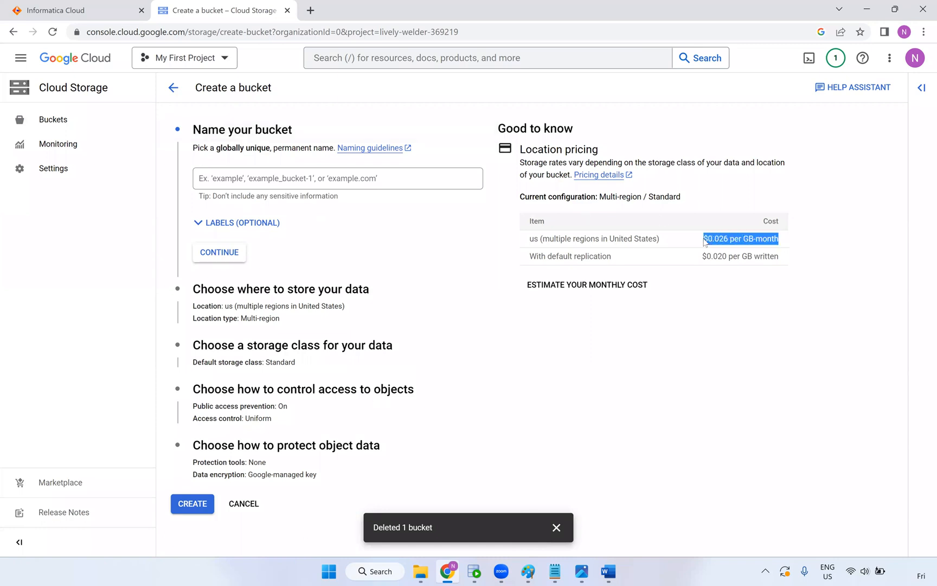
pyautogui.moveTo(780, 256); pyautogui.dragTo(697, 328)
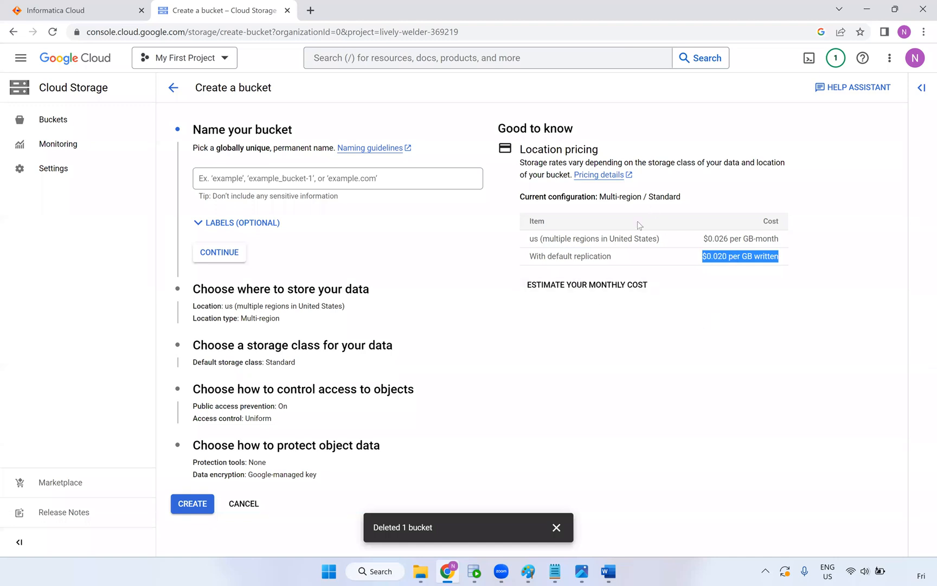
pyautogui.click(252, 183)
pyautogui.click(292, 211)
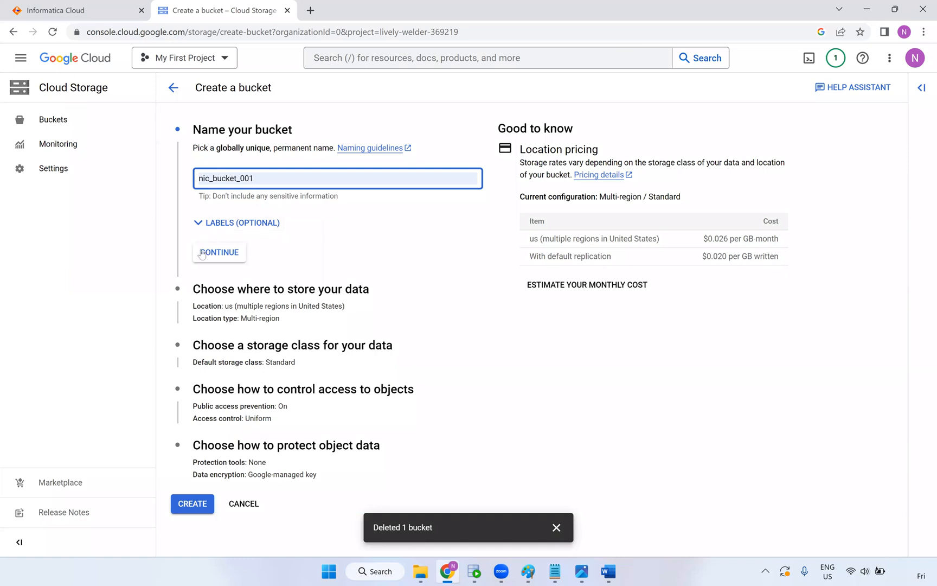
pyautogui.click(220, 258)
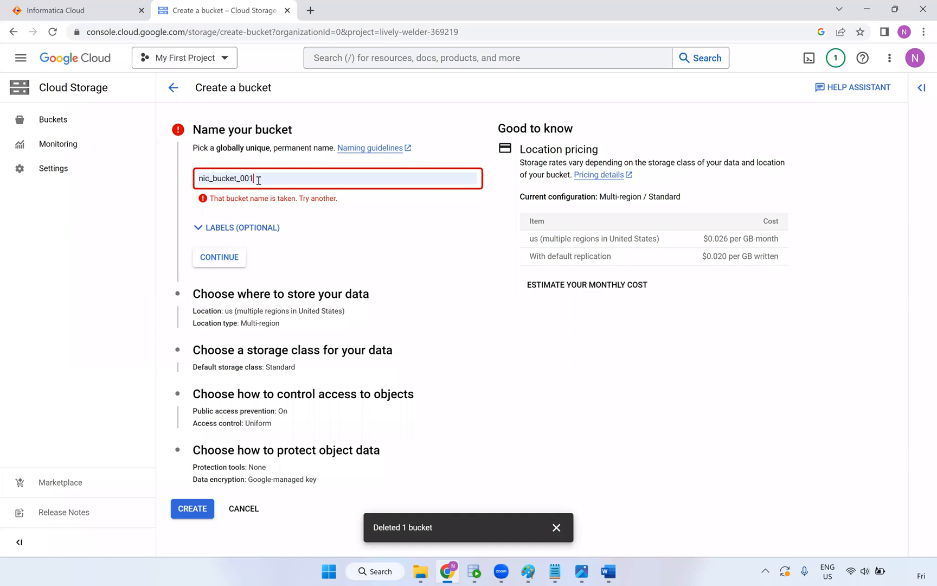
pyautogui.press('BackSpace')
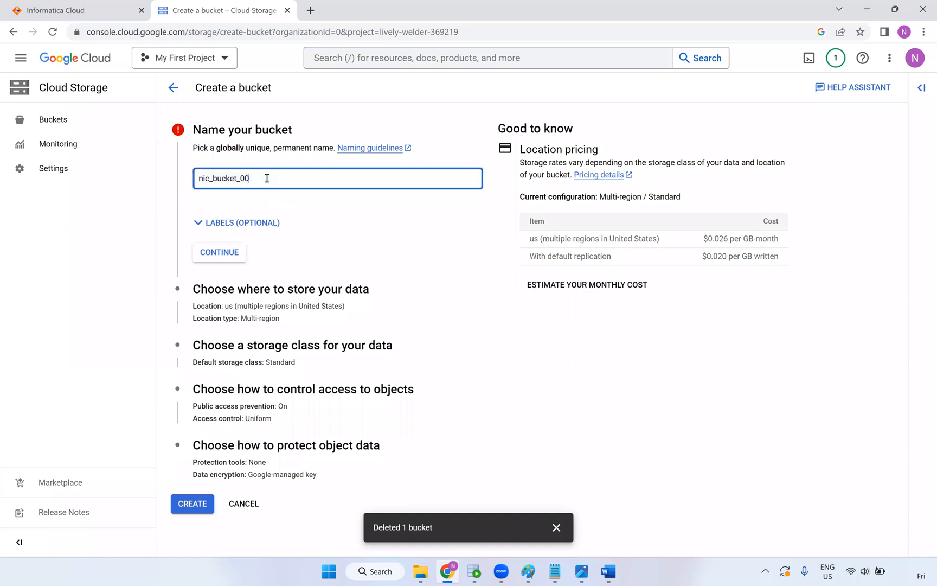
pyautogui.write('3')
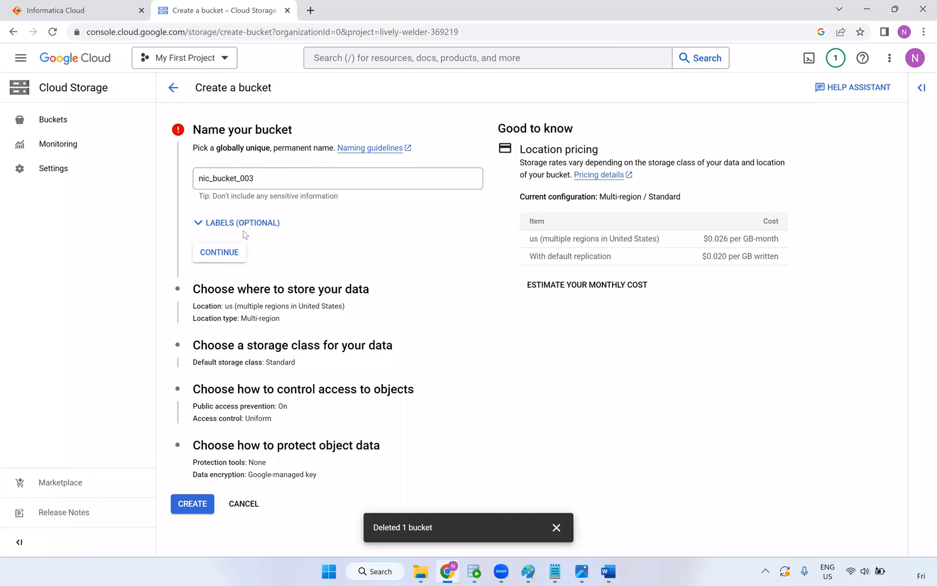
pyautogui.click(232, 256)
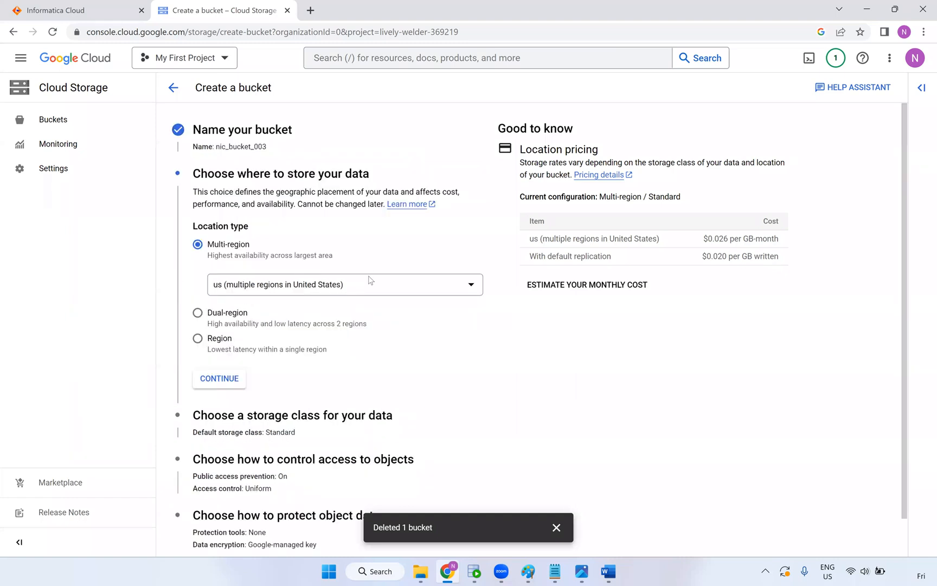
# Choose region northamerica-northeast2 (Toronto), Standard class, create it, and disable public access prevention
pyautogui.click(199, 338)
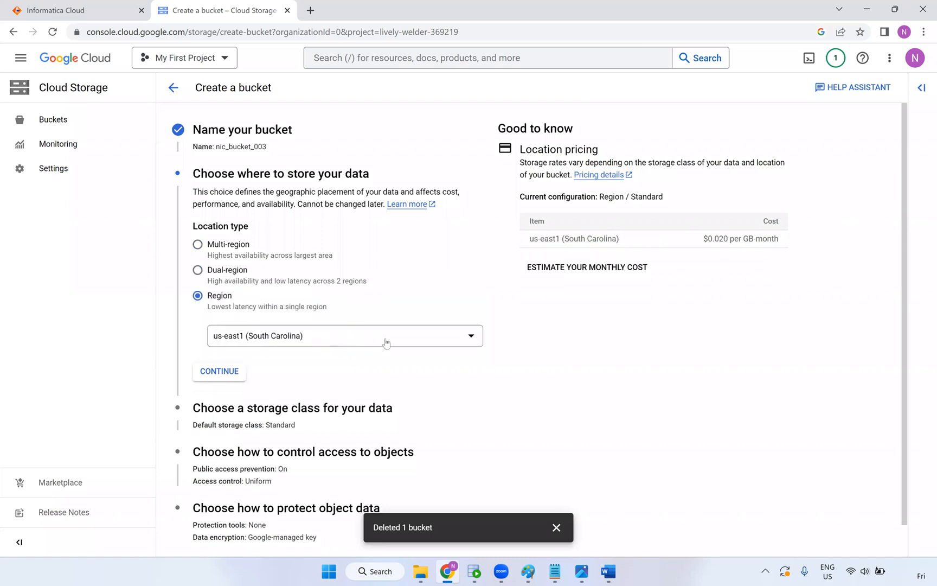
pyautogui.click(365, 341)
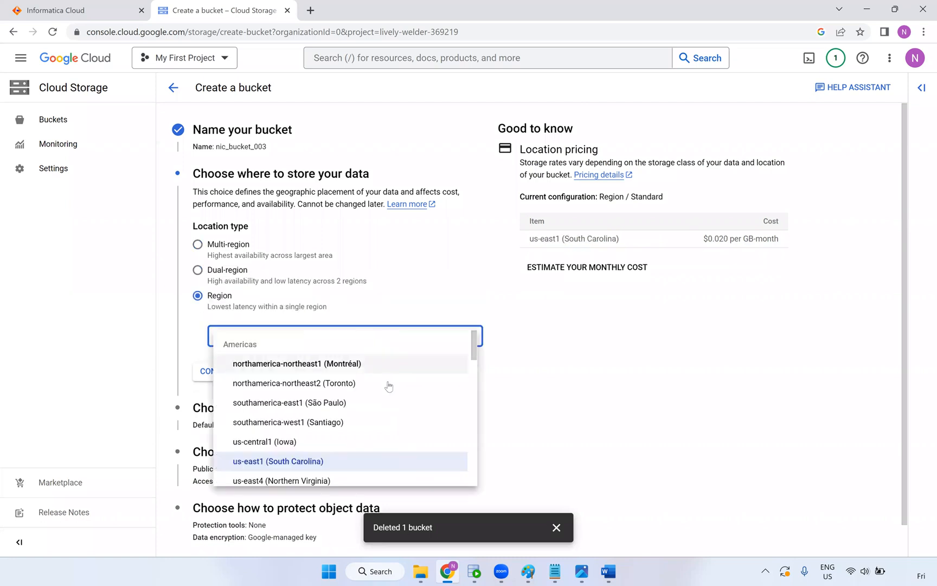
pyautogui.press('Return')
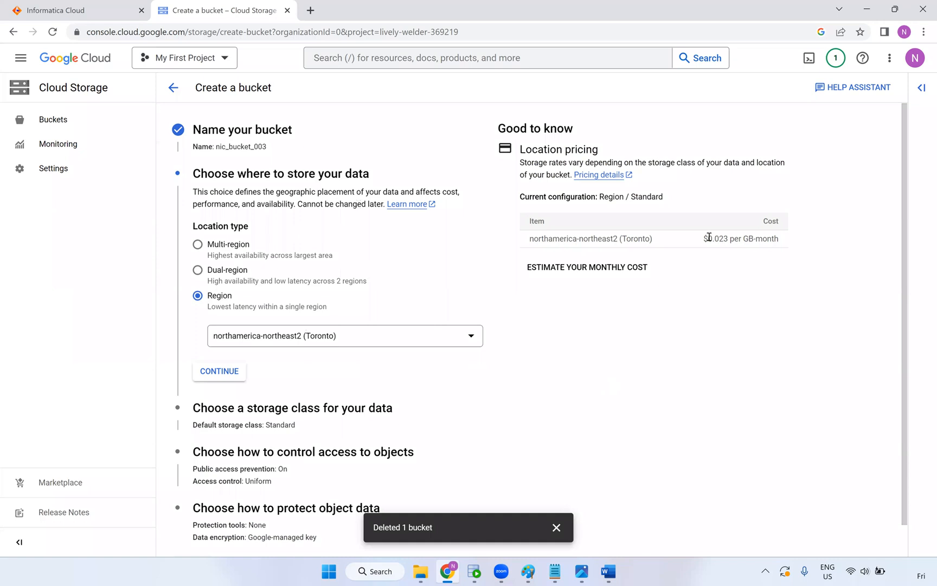
pyautogui.moveTo(707, 239); pyautogui.dragTo(782, 294)
pyautogui.scroll(-1, 310, 335)
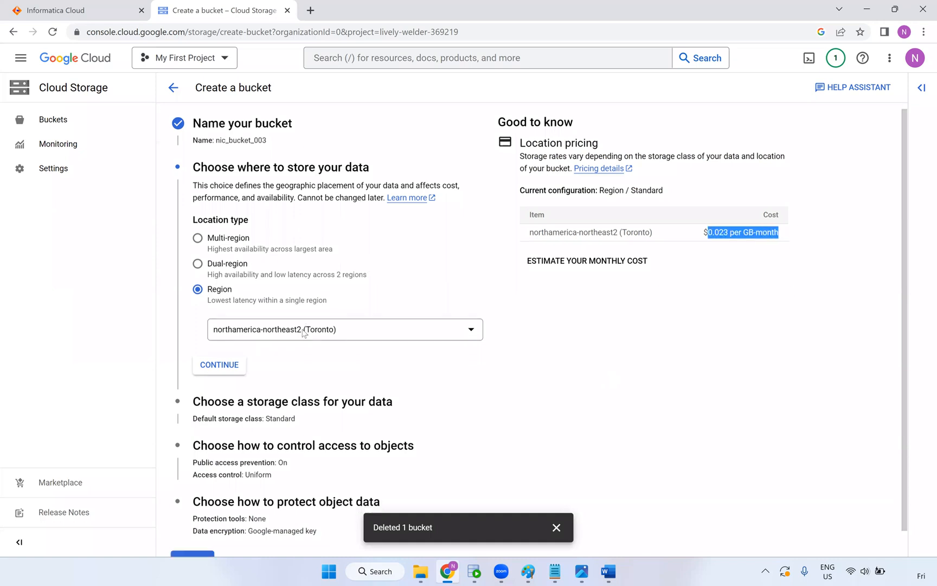
pyautogui.click(234, 339)
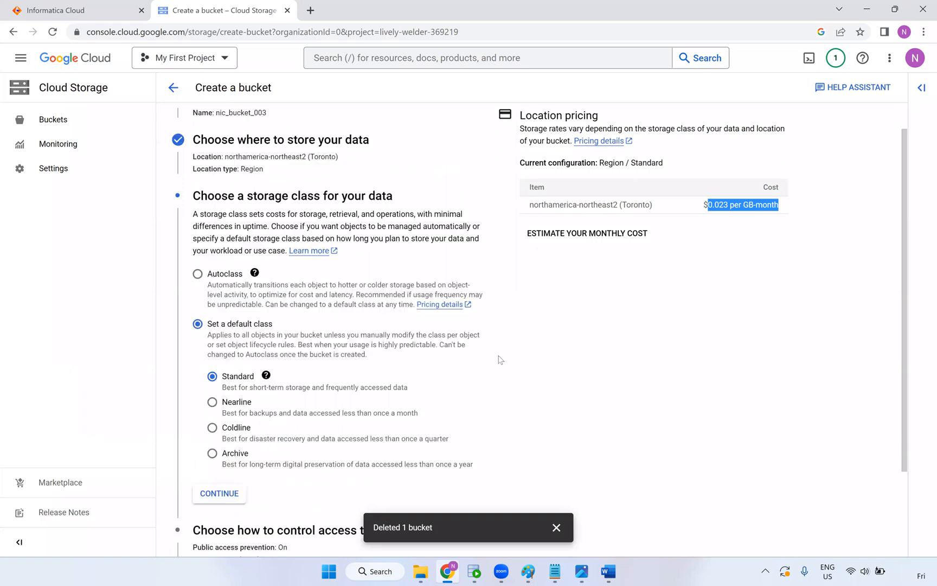
pyautogui.scroll(-2, 273, 302)
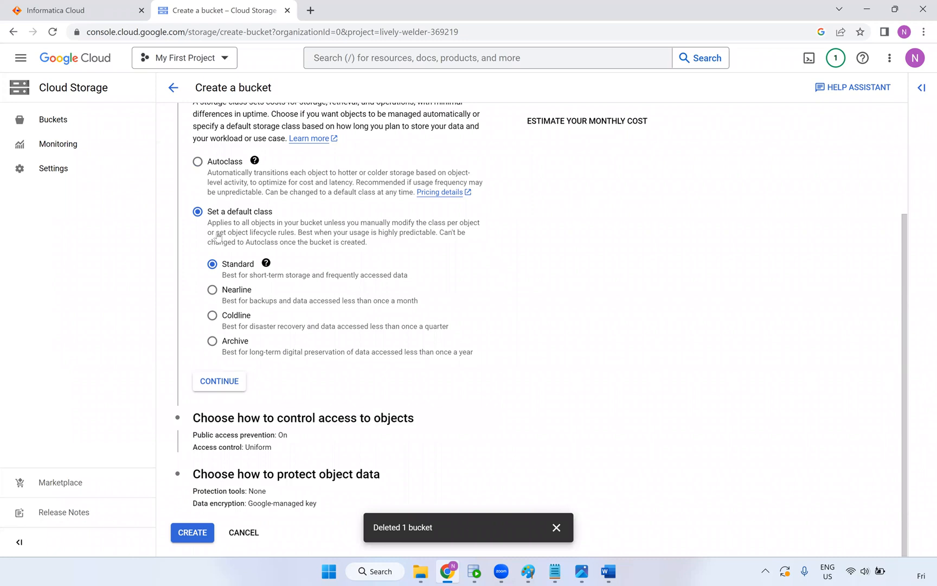
pyautogui.scroll(2, 217, 239)
pyautogui.scroll(-2, 218, 291)
pyautogui.click(193, 531)
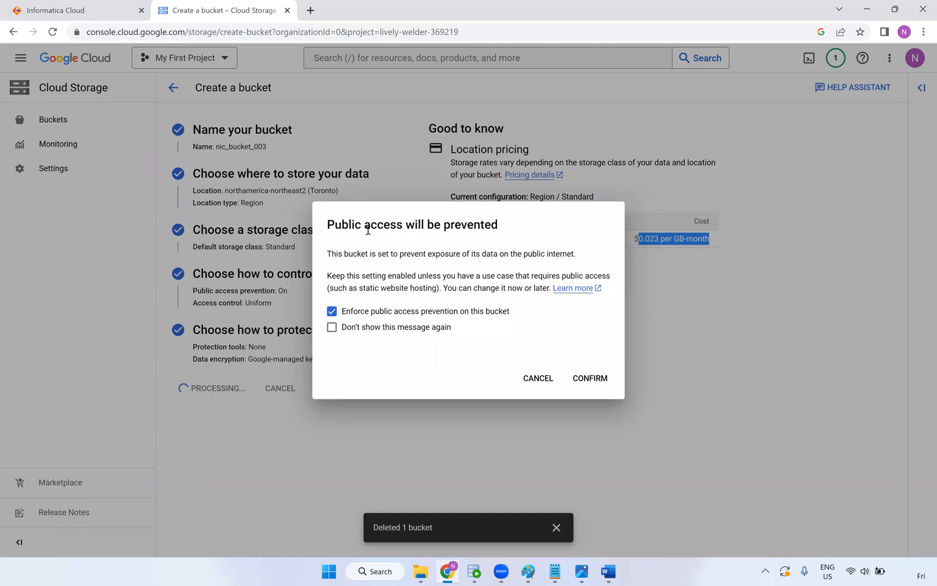
pyautogui.click(332, 312)
# Confirm the public access choice to create nic_bucket_003, briefly checking the connection screenshot and diagram
pyautogui.click(590, 378)
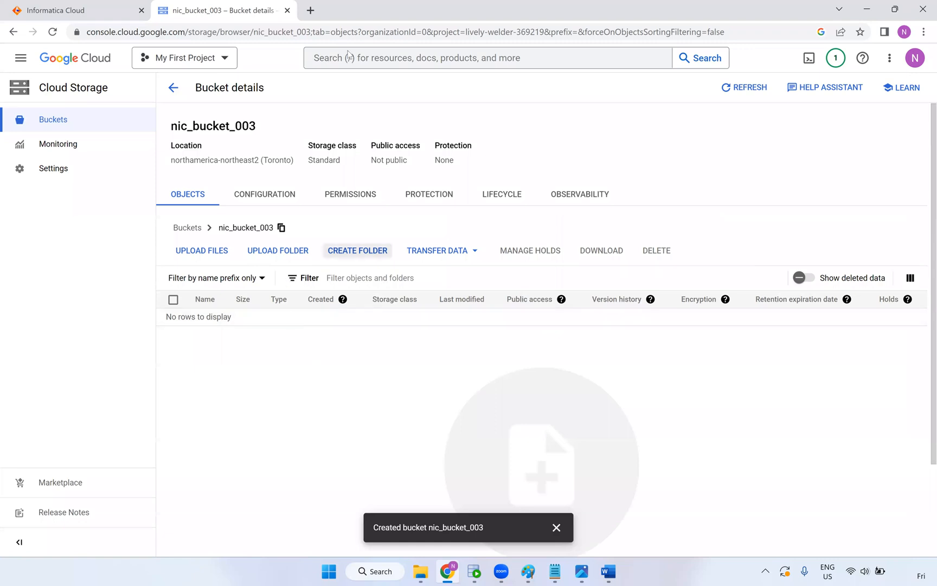
pyautogui.moveTo(256, 126); pyautogui.dragTo(170, 123)
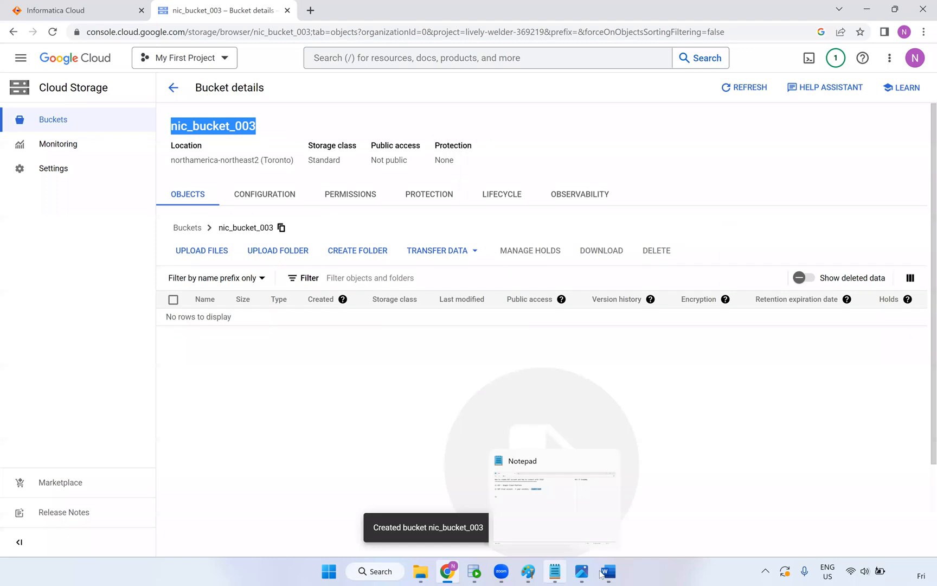
pyautogui.moveTo(599, 574)
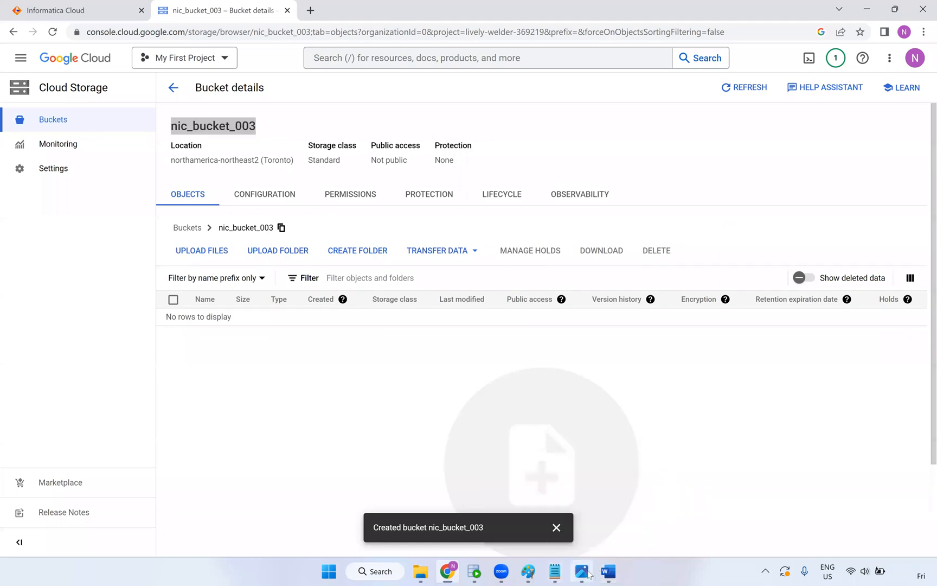
pyautogui.click(589, 574)
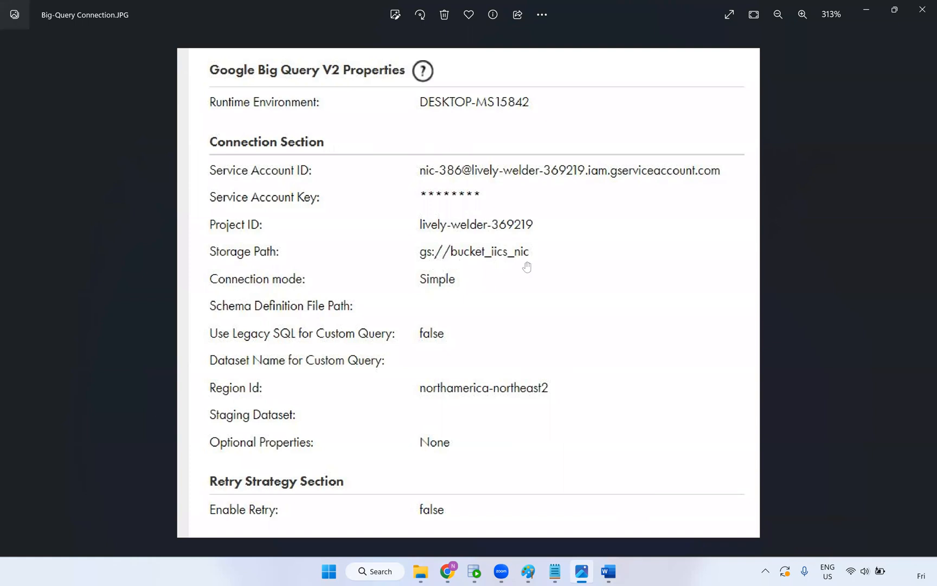
pyautogui.hotkey('alt', 'Tab')
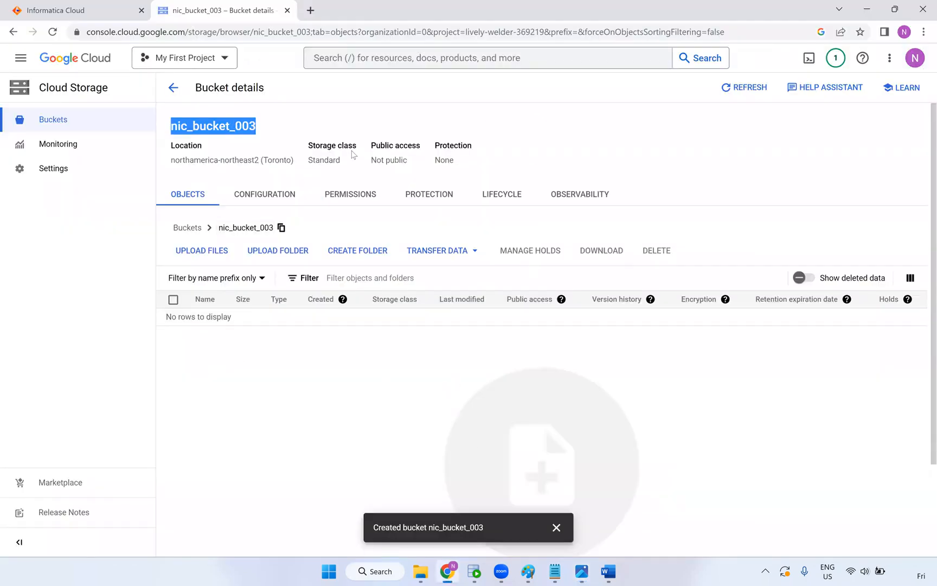
pyautogui.click(528, 571)
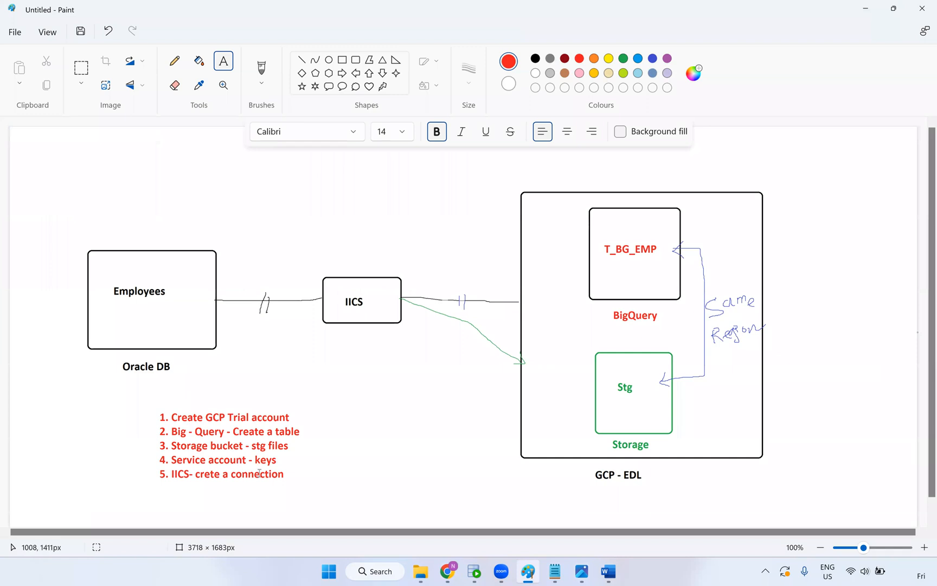
pyautogui.hotkey('alt', 'Tab')
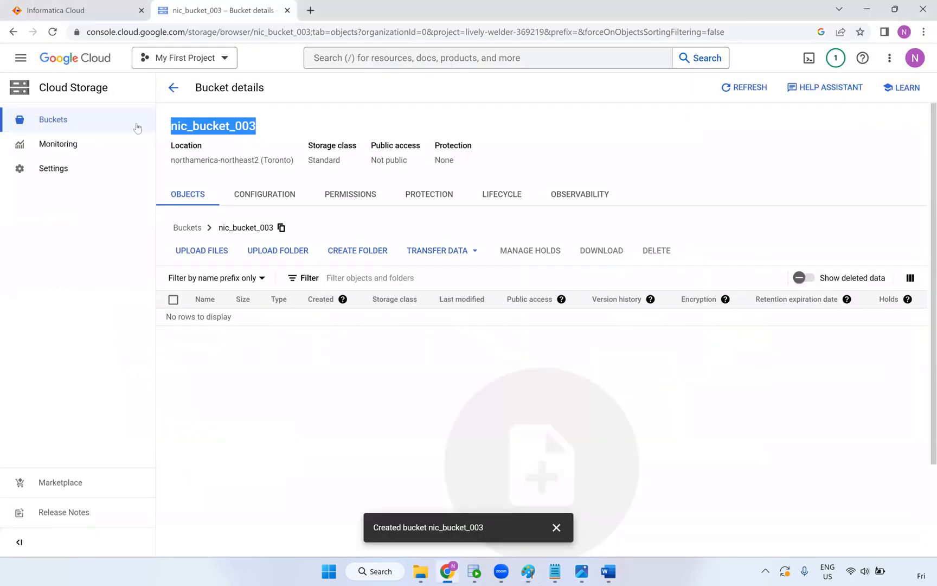
# Go to IAM & Admin > Service Accounts from the navigation menu
pyautogui.click(20, 59)
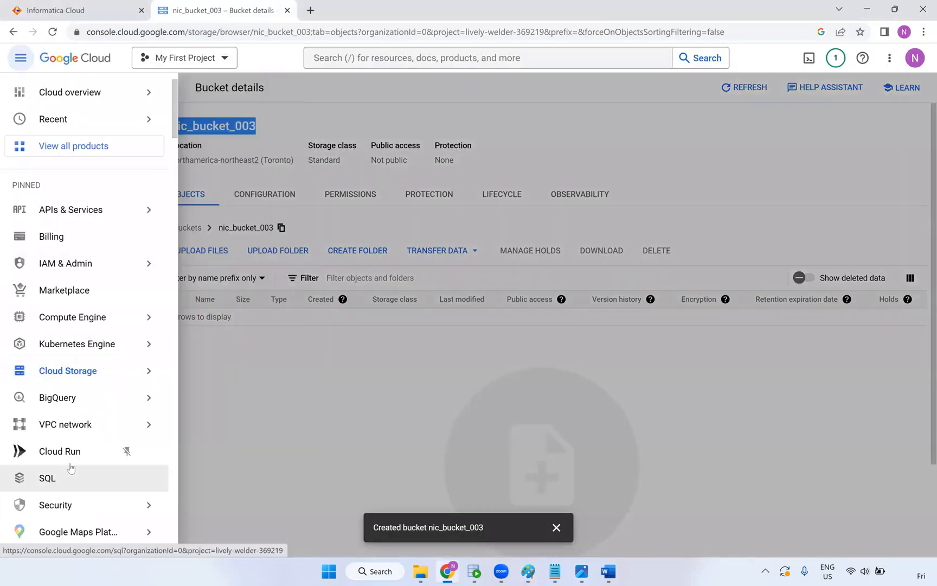
pyautogui.moveTo(65, 264)
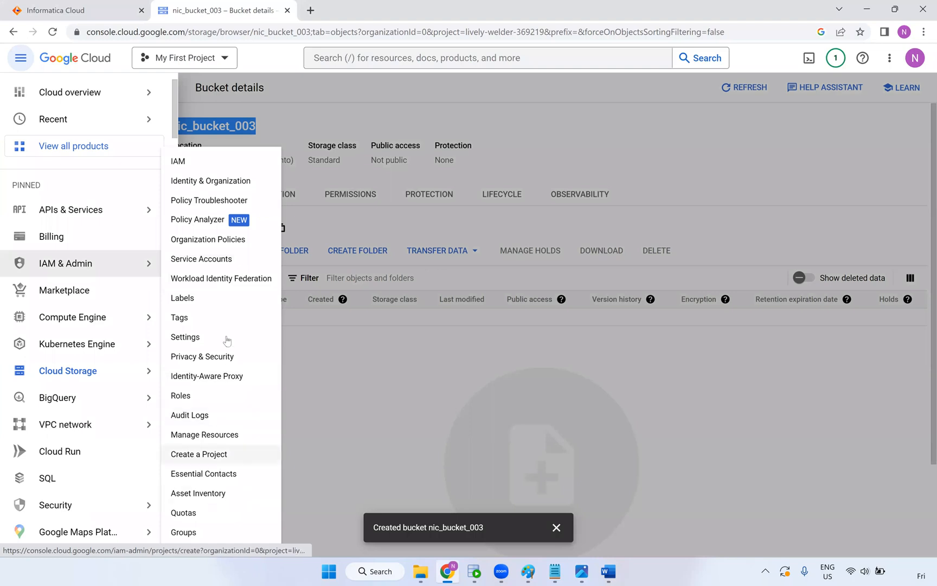
pyautogui.click(208, 264)
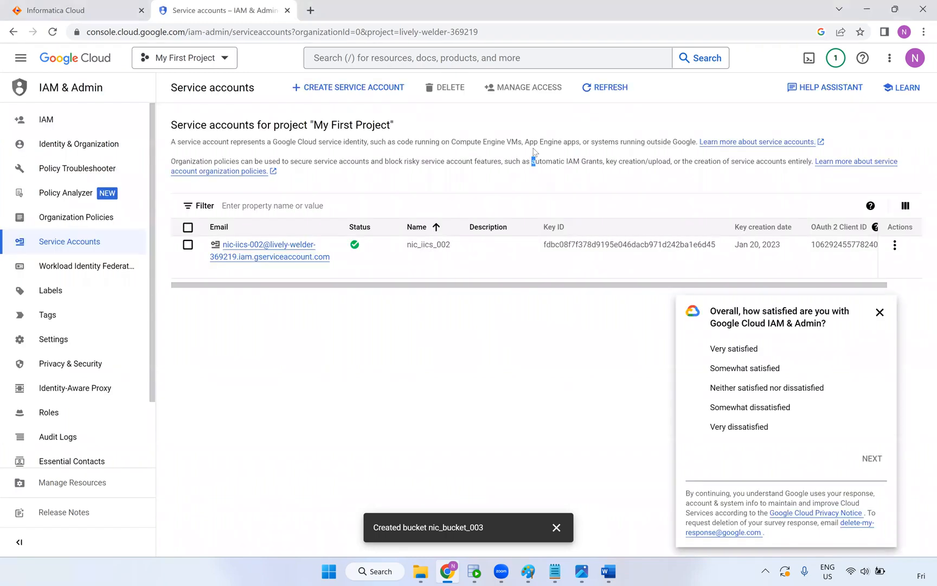
# Close the satisfaction survey popup on the Service accounts page
pyautogui.moveTo(534, 143); pyautogui.dragTo(534, 160)
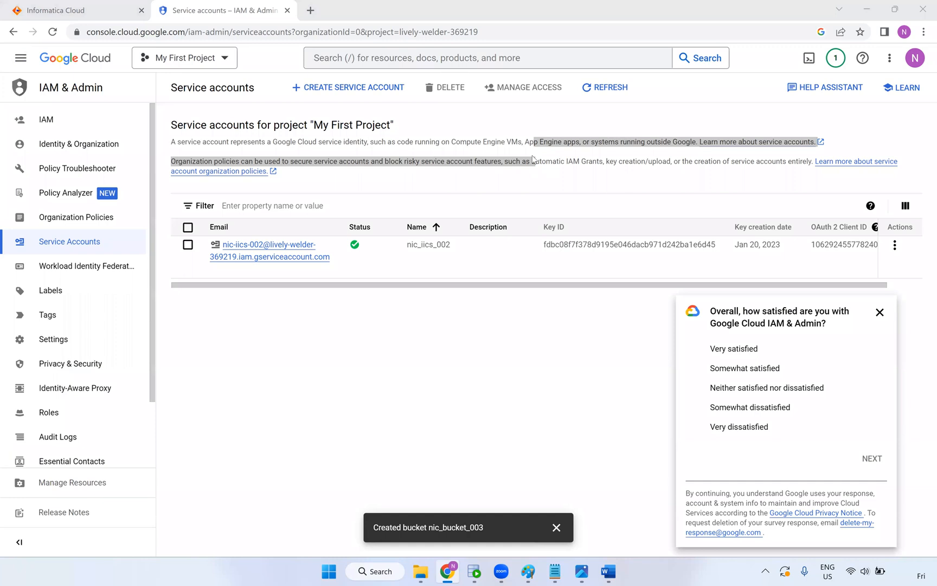
pyautogui.click(880, 313)
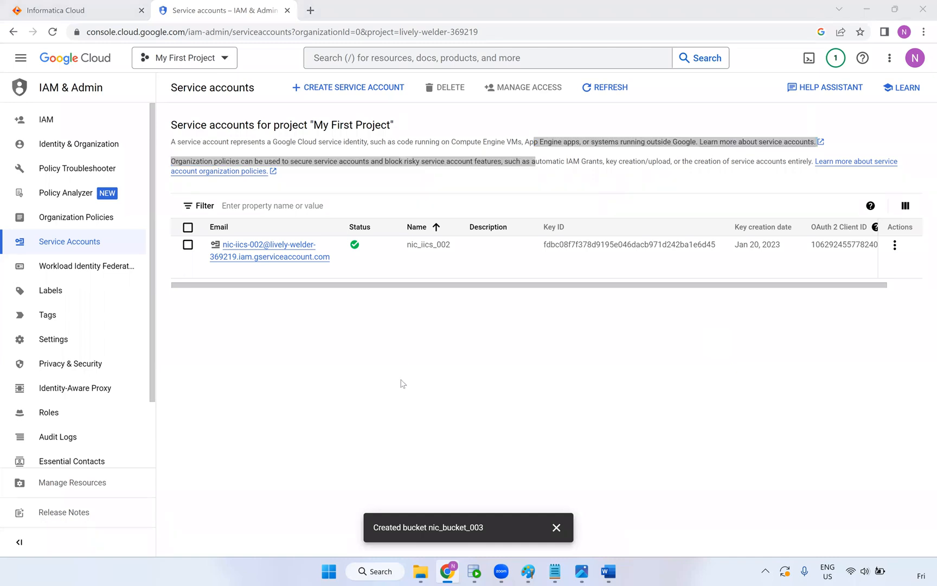
pyautogui.click(390, 364)
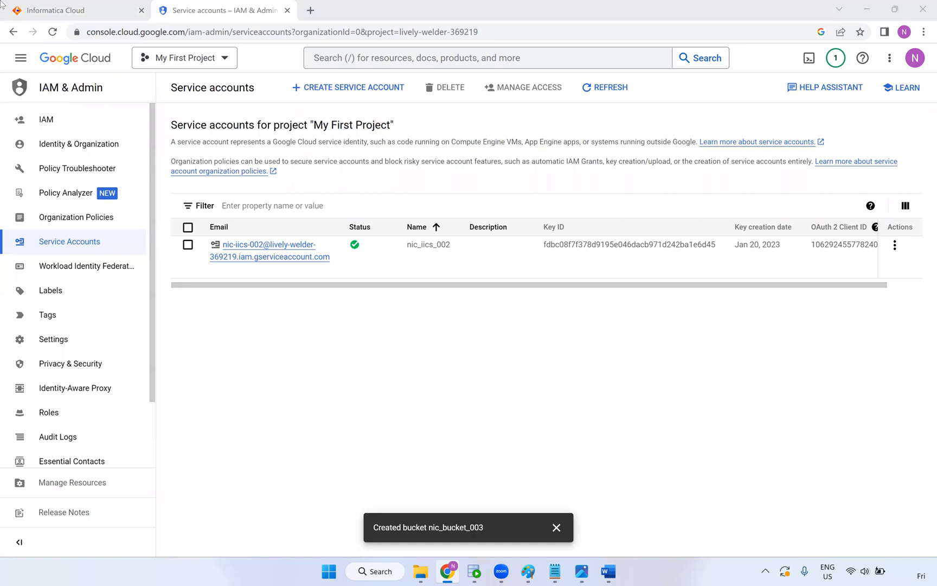
# Delete the nic_iics_002 service account through its Actions menu and confirm
pyautogui.moveTo(18, 7)
pyautogui.click(187, 245)
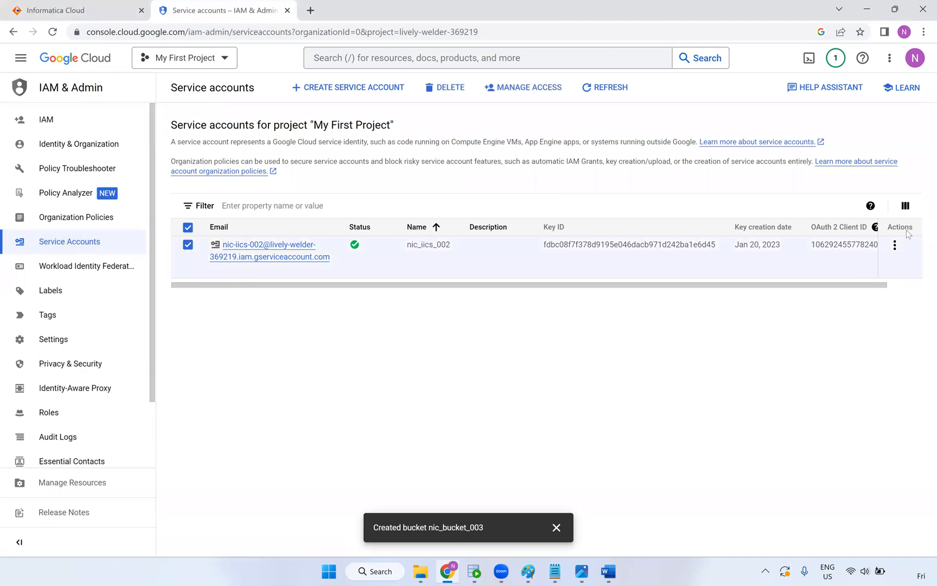
pyautogui.click(895, 245)
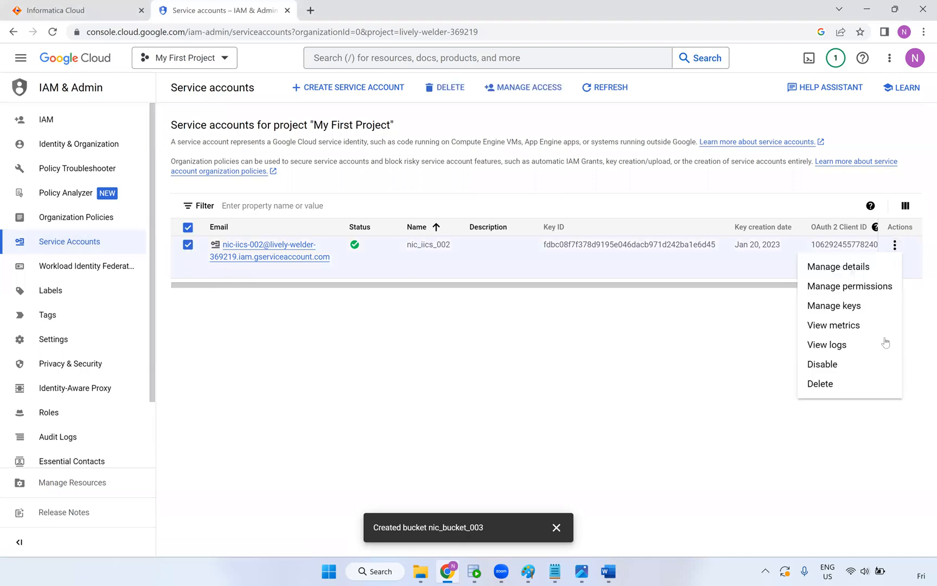
pyautogui.click(840, 385)
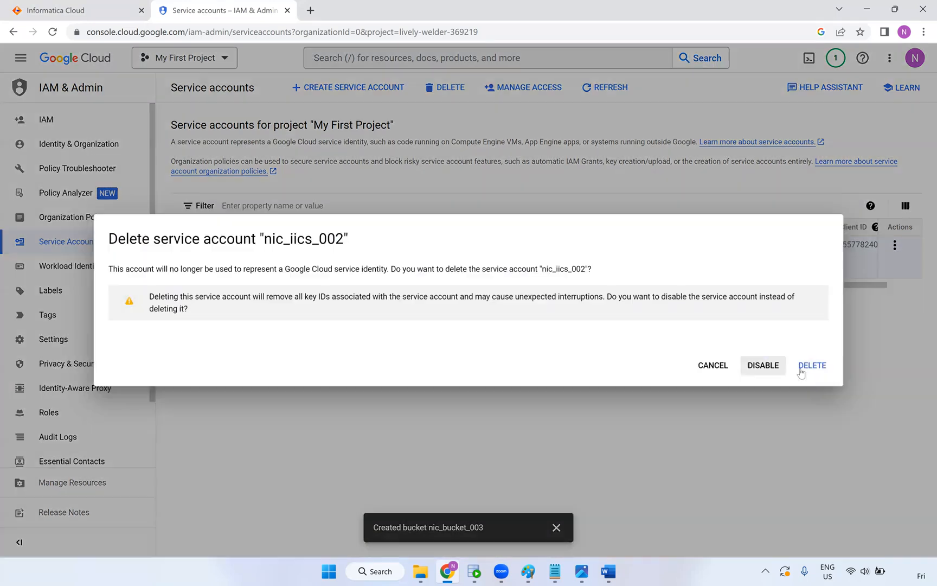
pyautogui.click(810, 366)
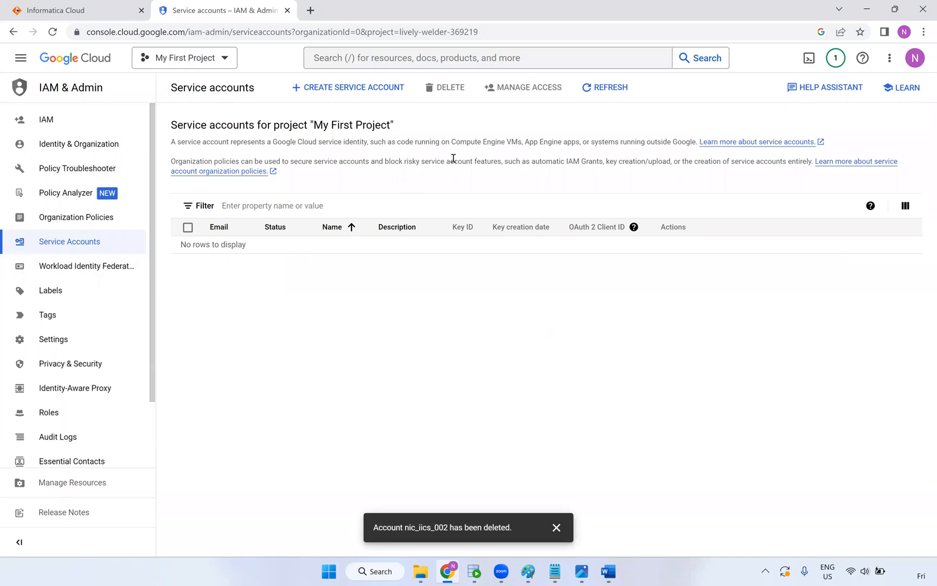
# Create service account nic_iics11 and grant it the Owner role
pyautogui.click(355, 90)
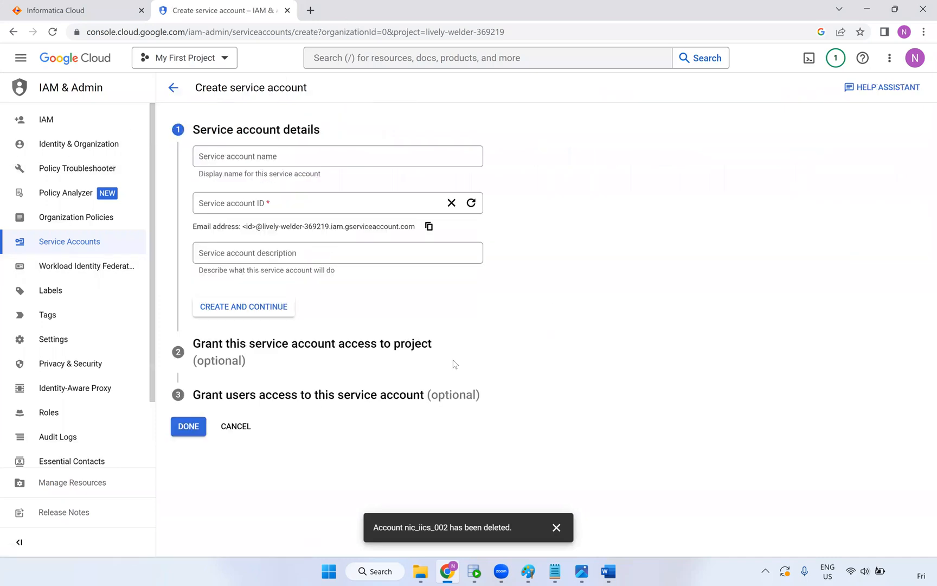
pyautogui.moveTo(529, 573)
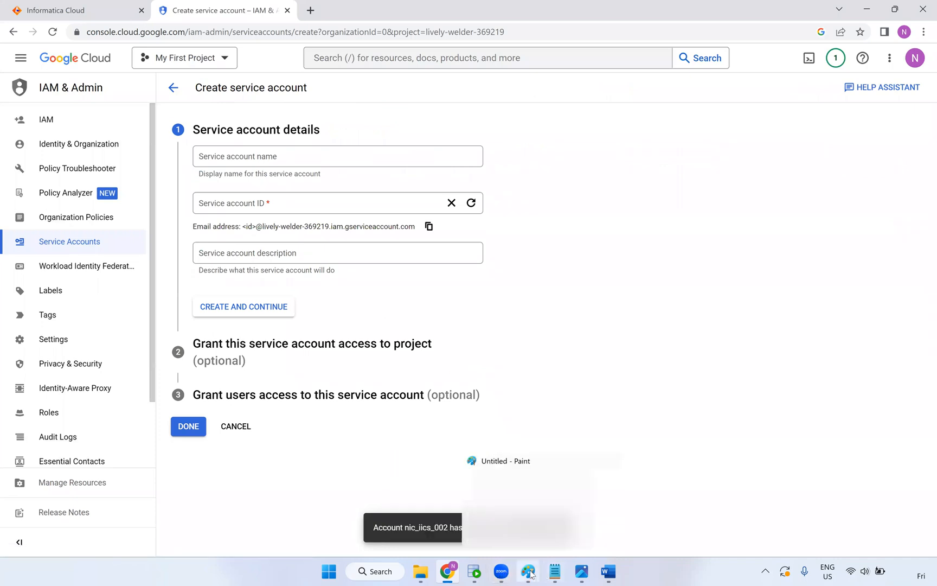
pyautogui.click(531, 573)
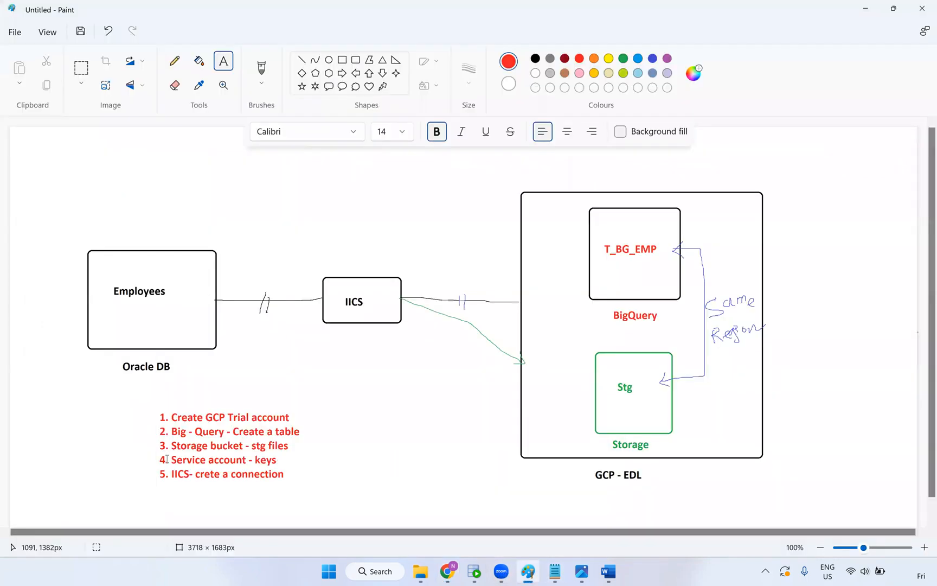
pyautogui.hotkey('alt', 'Tab')
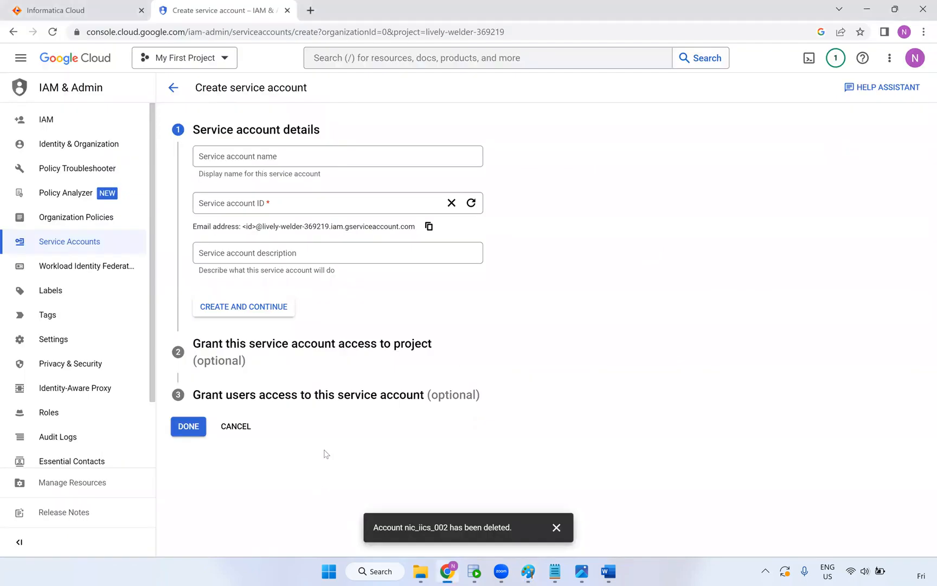
pyautogui.click(257, 164)
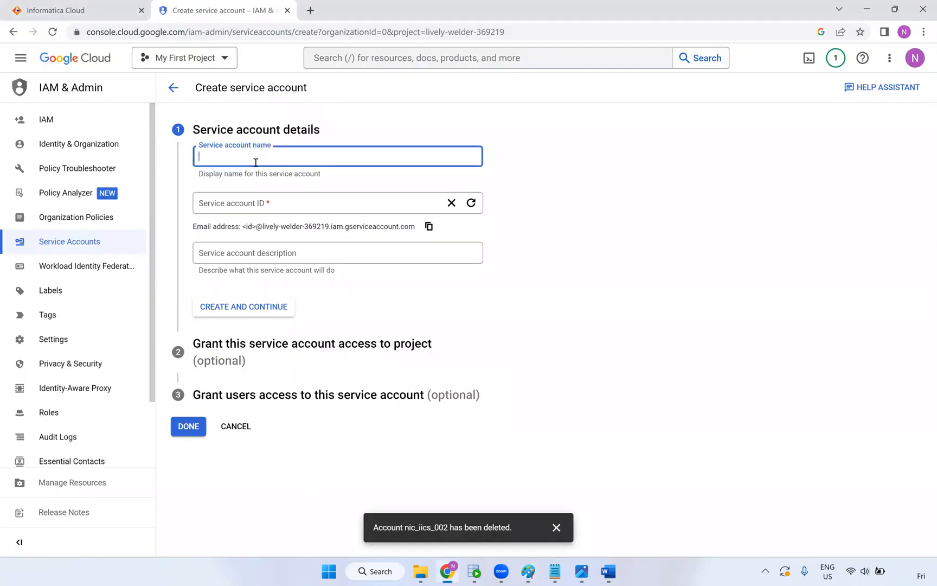
pyautogui.write('n')
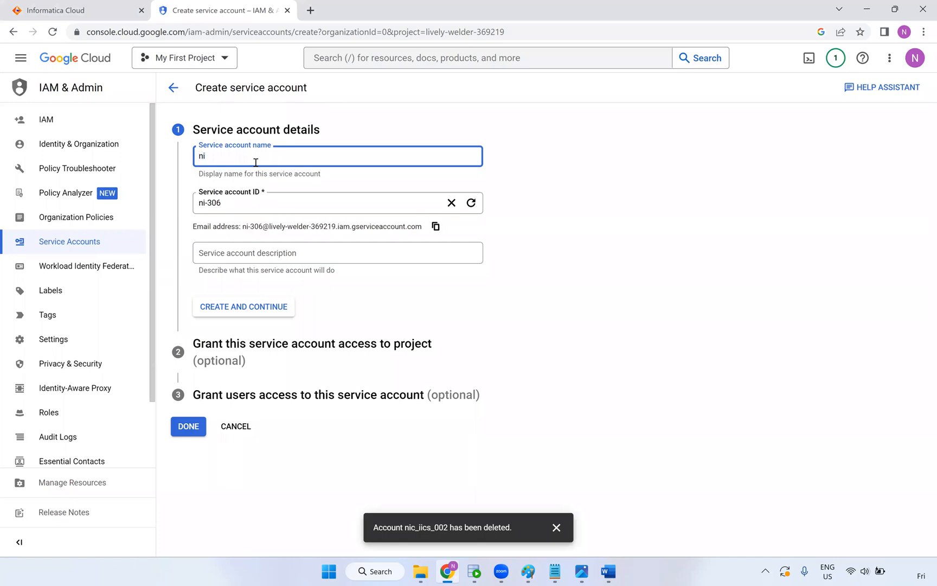
pyautogui.write('ic_')
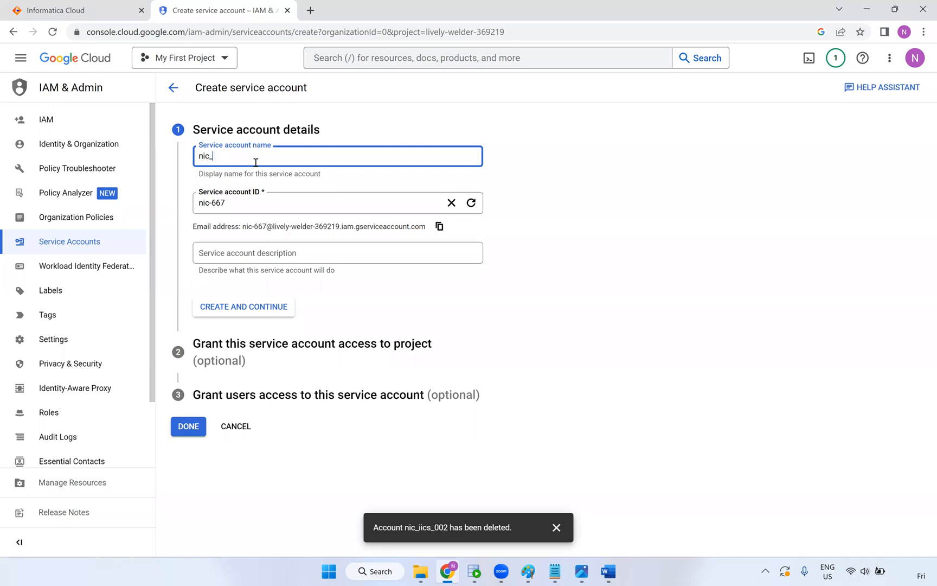
pyautogui.write('iics11')
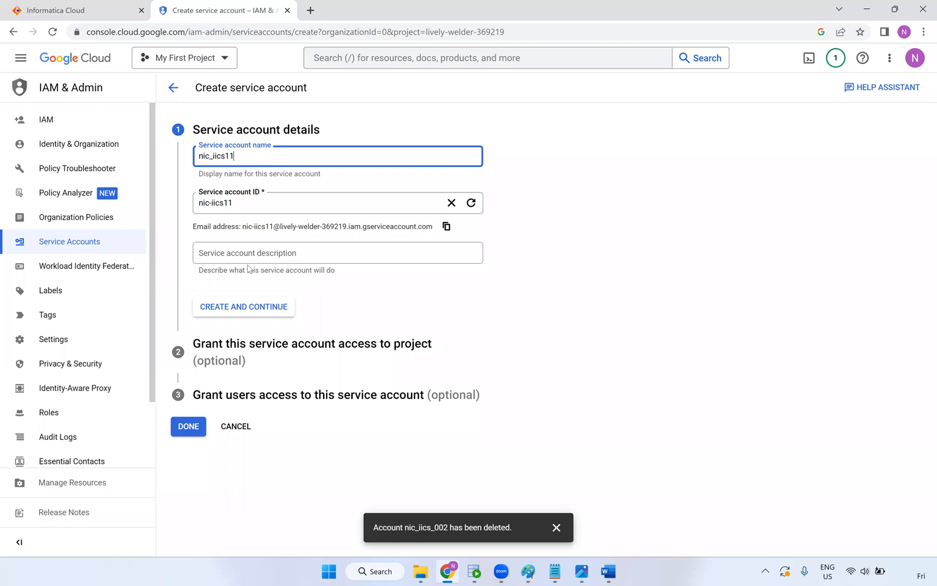
pyautogui.click(254, 309)
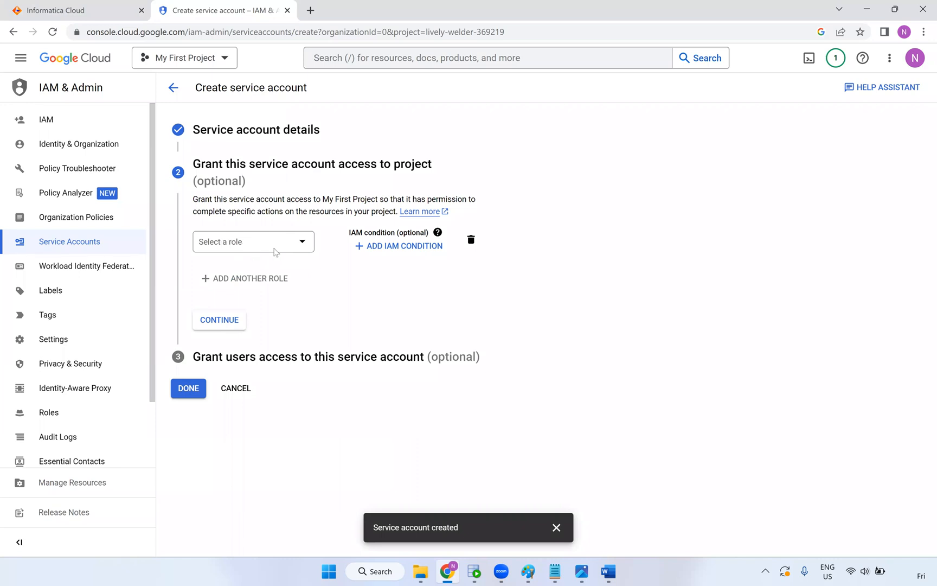
pyautogui.click(302, 241)
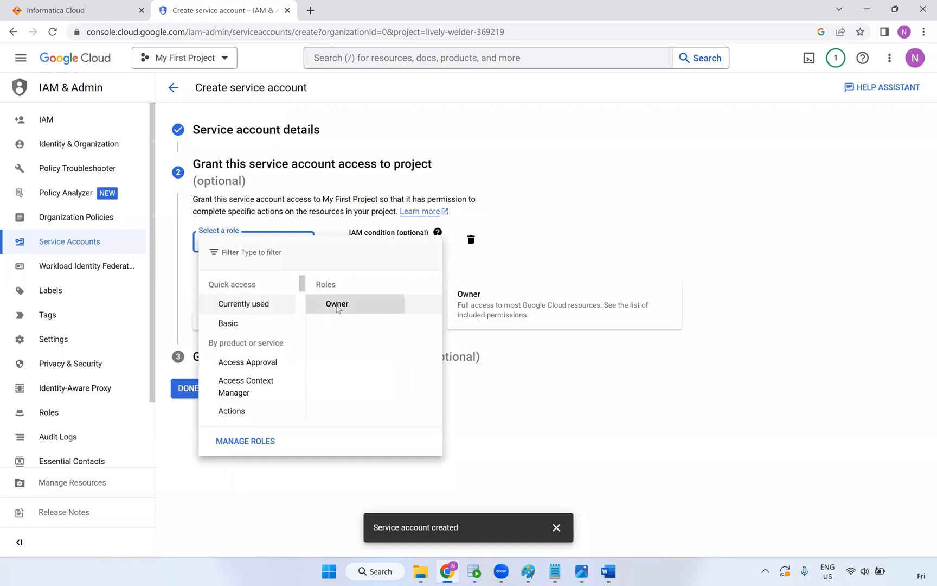
pyautogui.click(399, 305)
pyautogui.click(221, 347)
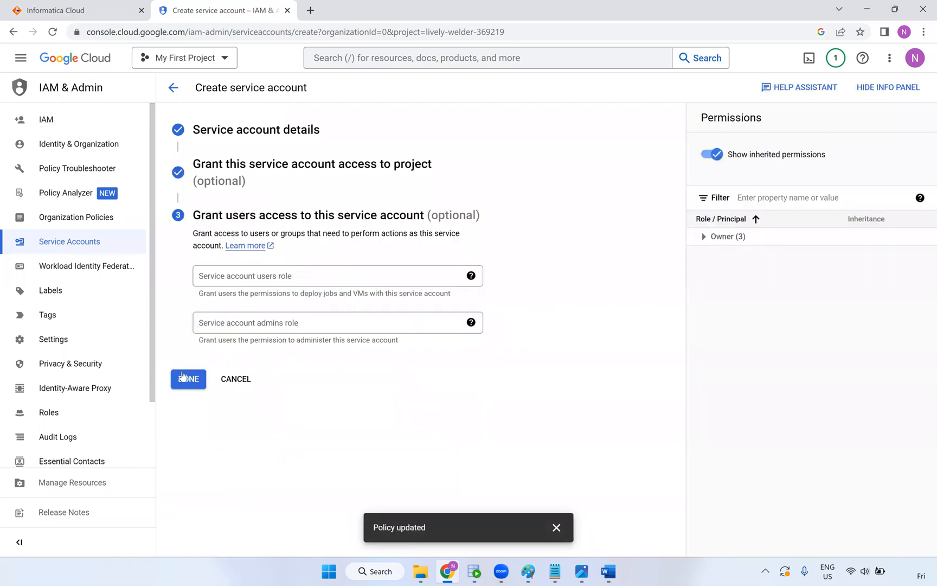
pyautogui.click(189, 379)
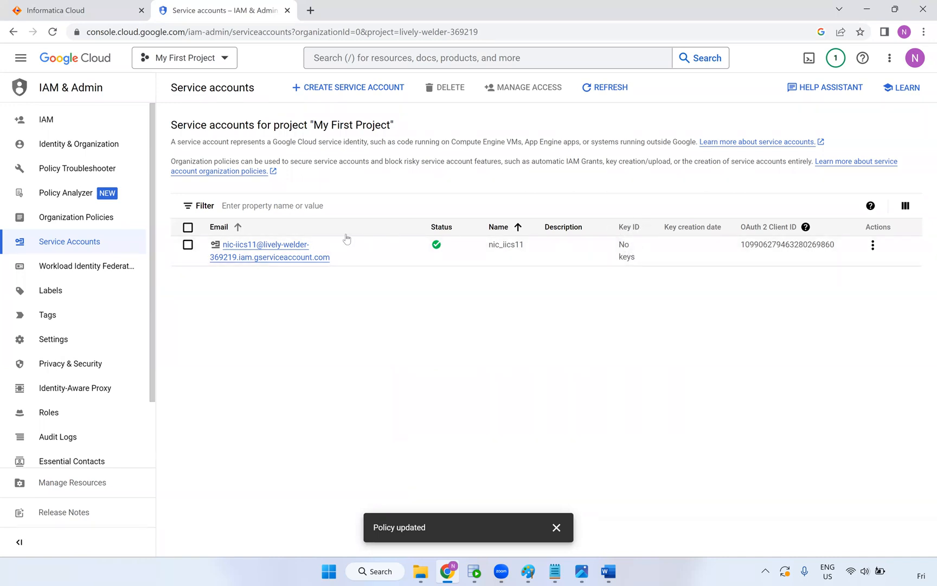
# Add a new JSON key to nic_iics11 and open the downloaded key file
pyautogui.click(264, 245)
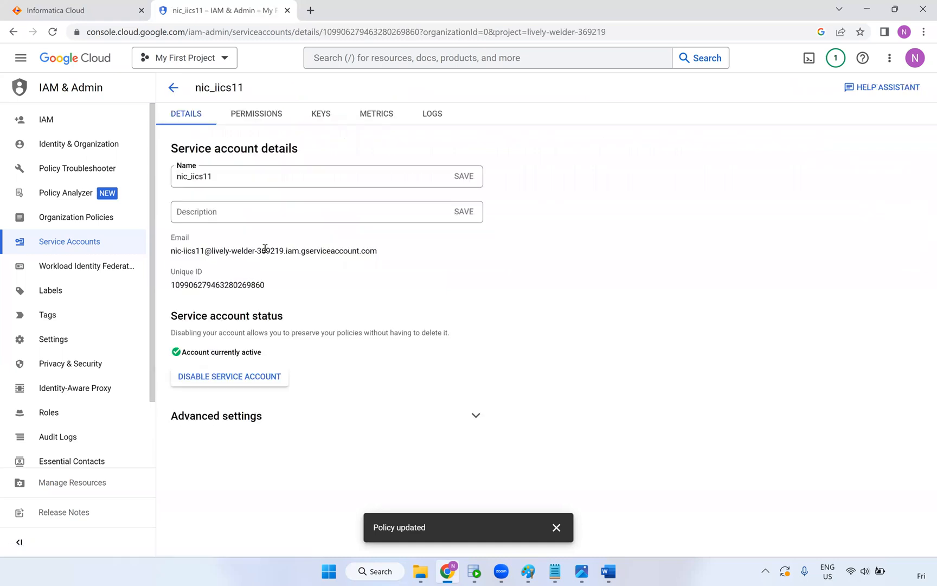
pyautogui.click(324, 117)
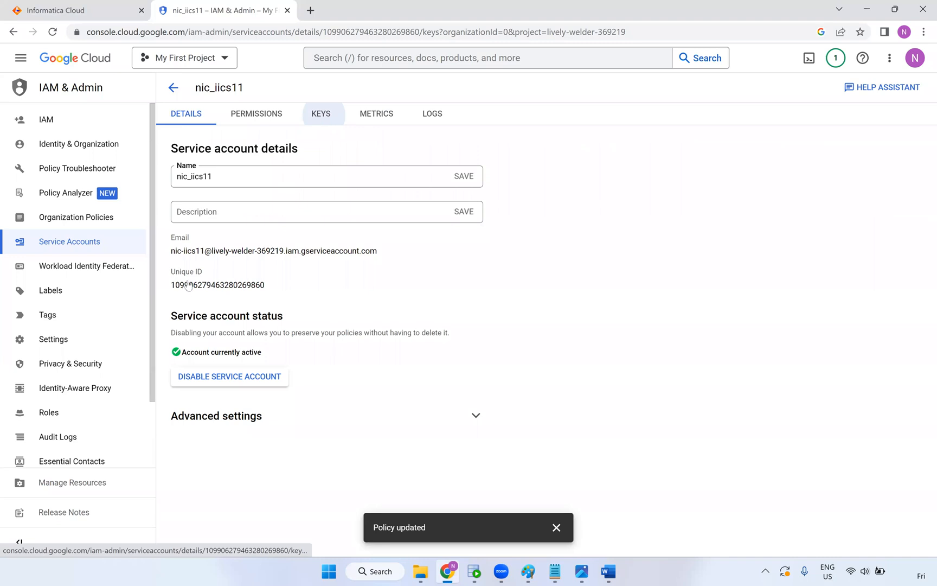
pyautogui.click(215, 275)
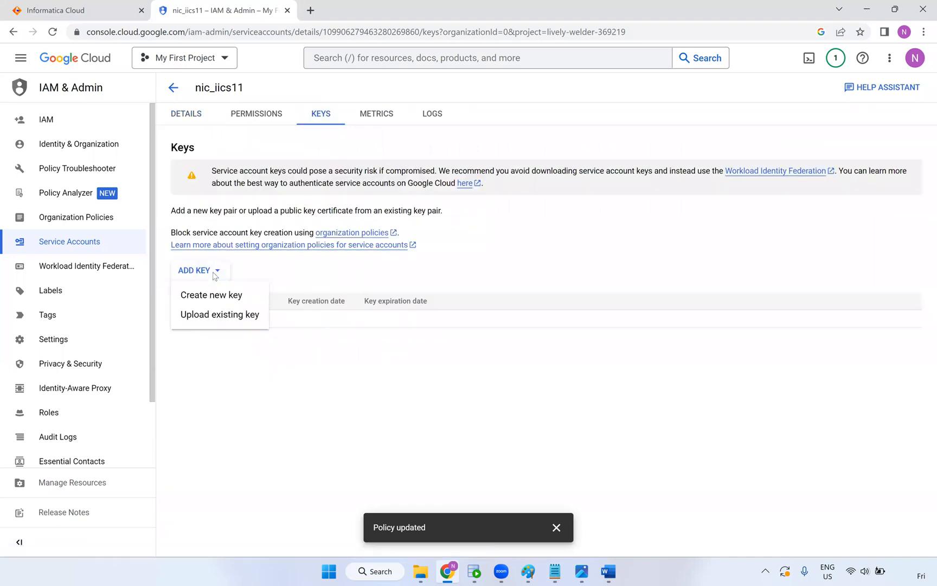
pyautogui.click(227, 300)
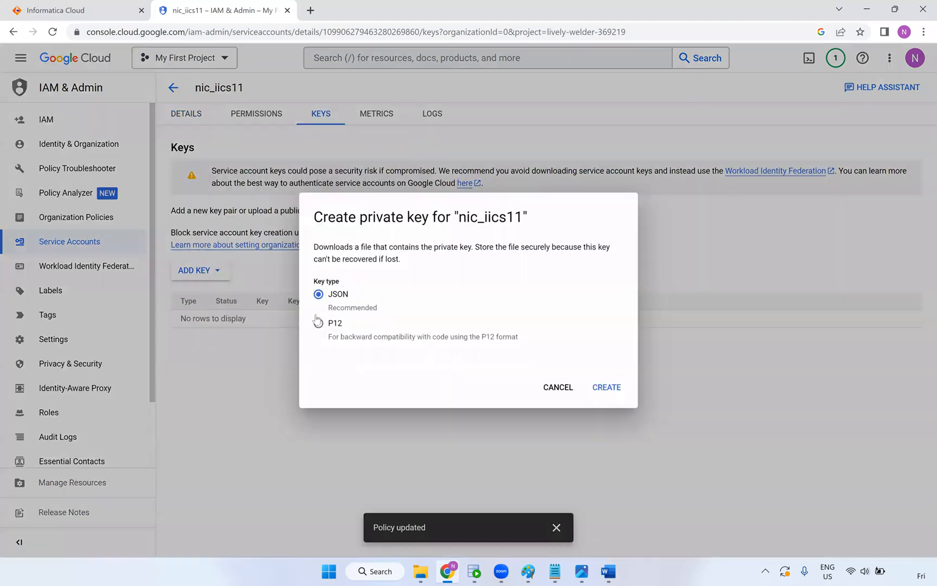
pyautogui.click(606, 388)
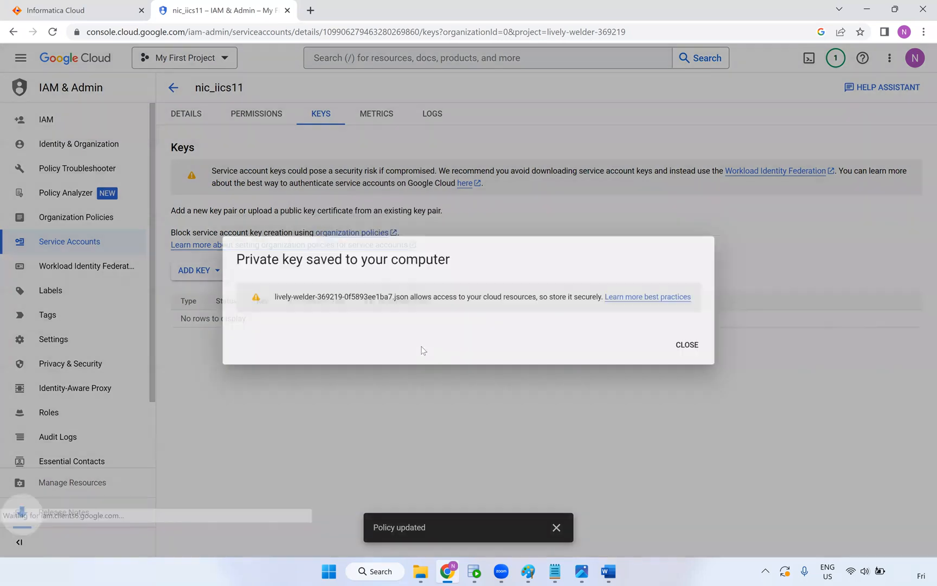
pyautogui.click(701, 331)
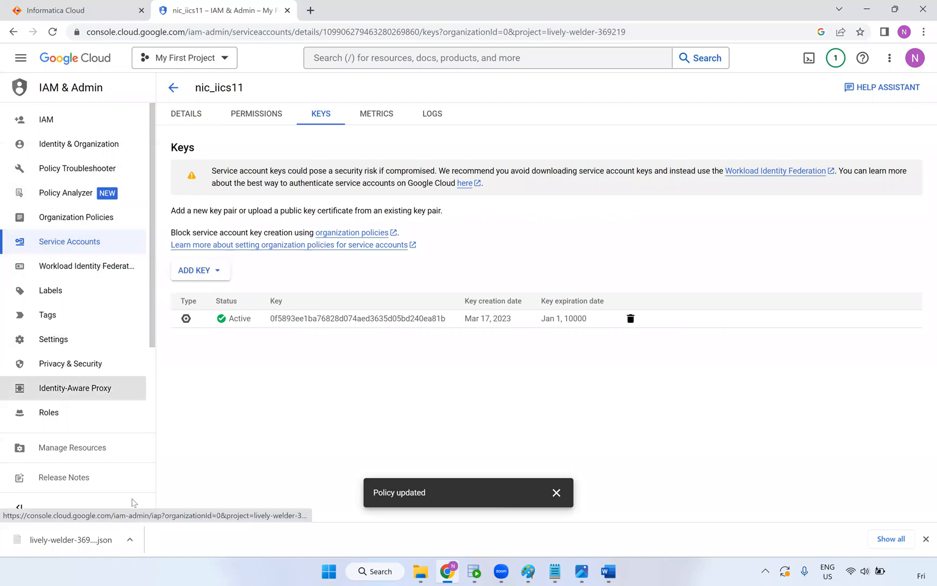
pyautogui.click(56, 539)
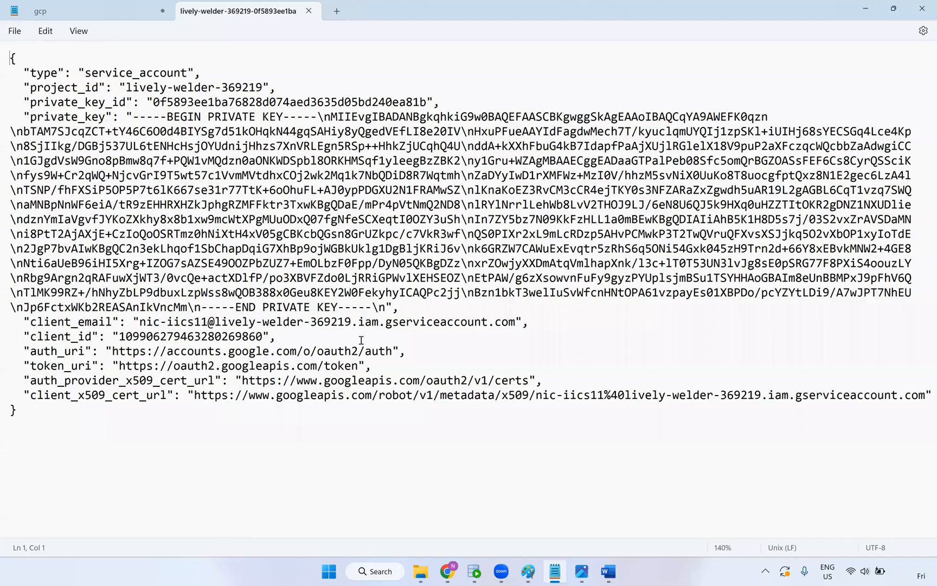
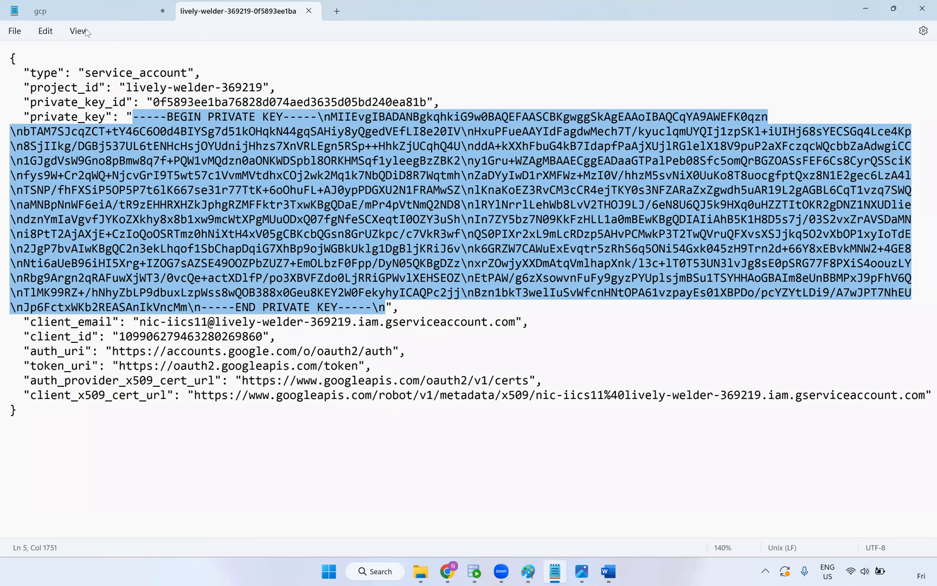
# Sign in to Informatica Cloud in Chrome with the account username and password
pyautogui.click(444, 574)
pyautogui.click(71, 16)
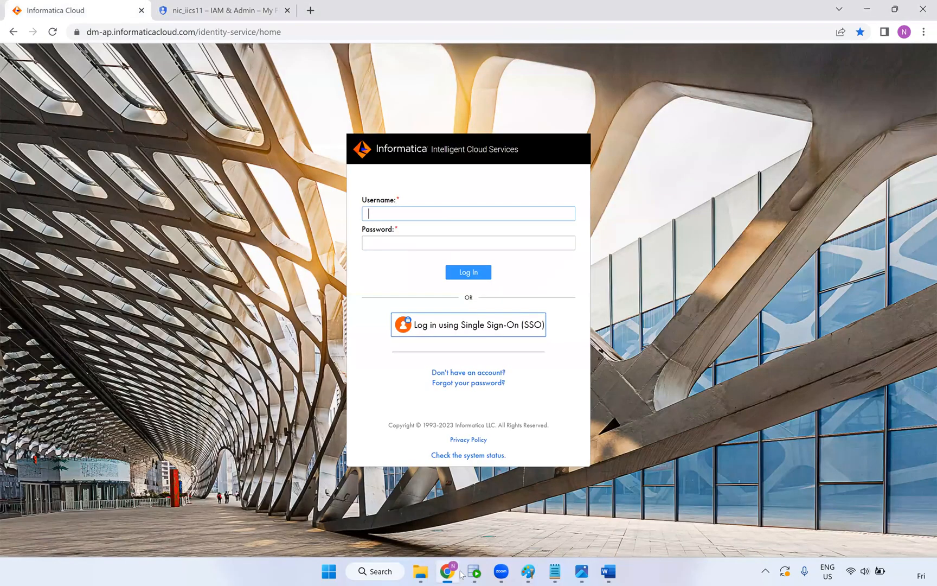
pyautogui.click(535, 574)
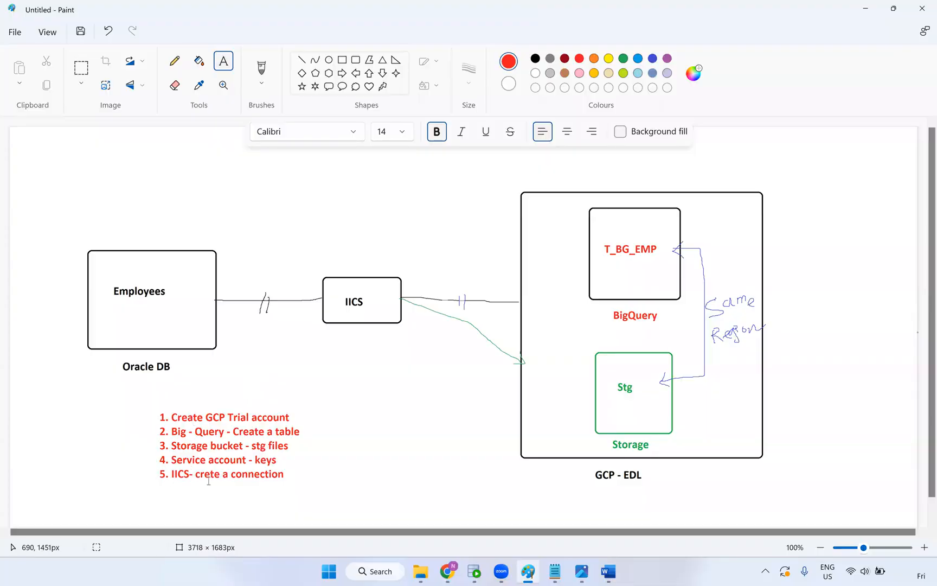
pyautogui.hotkey('alt', 'Tab')
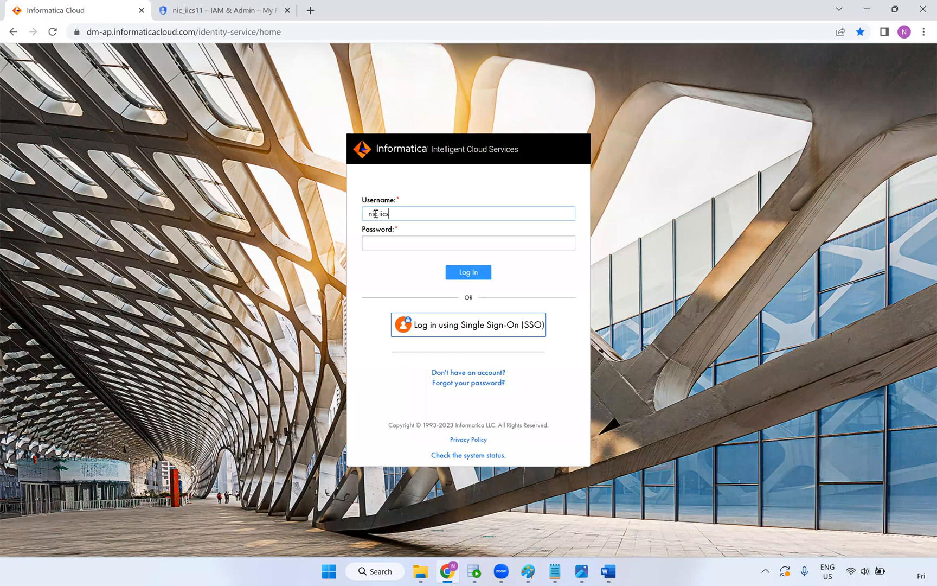
pyautogui.write('mail.com')
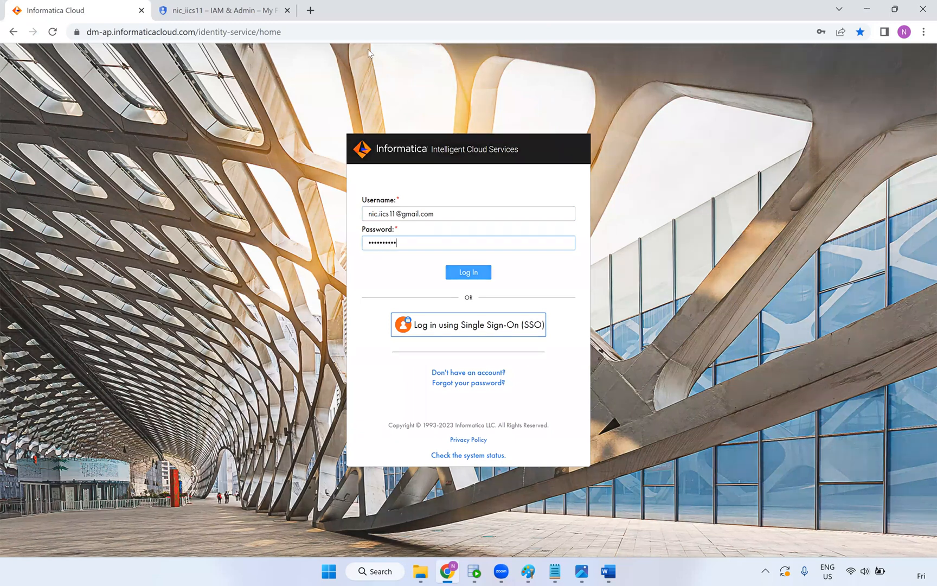
pyautogui.press('Return')
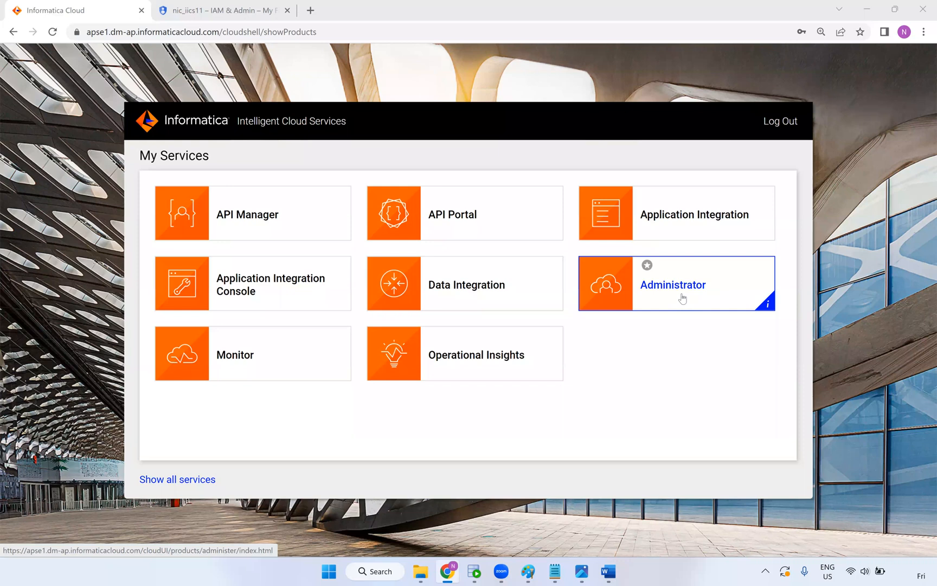
pyautogui.click(160, 12)
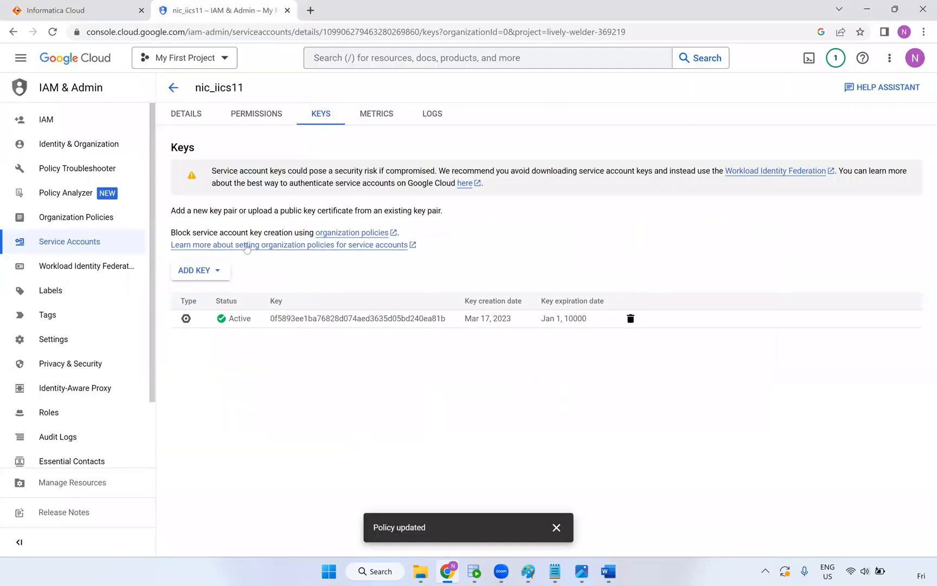
pyautogui.scroll(-2, 52, 366)
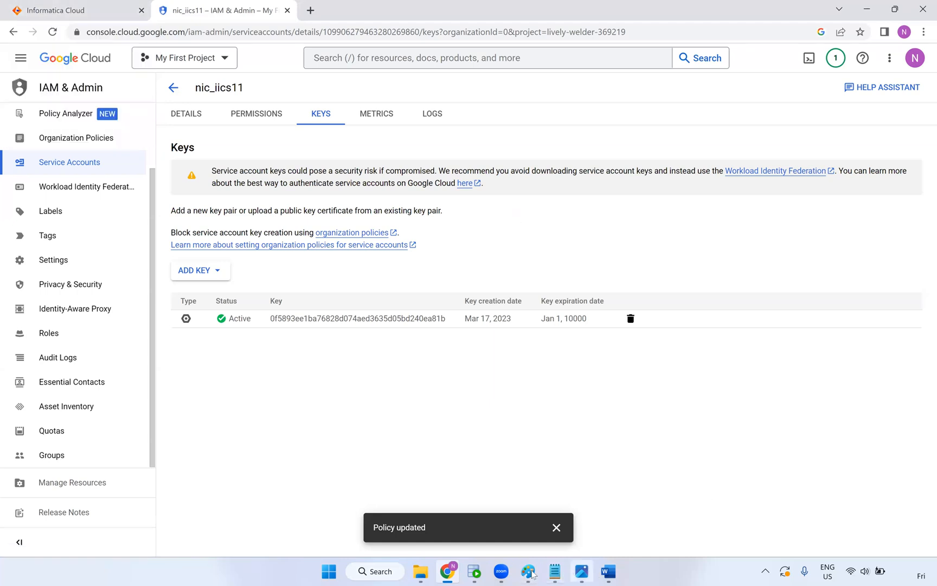
pyautogui.click(77, 9)
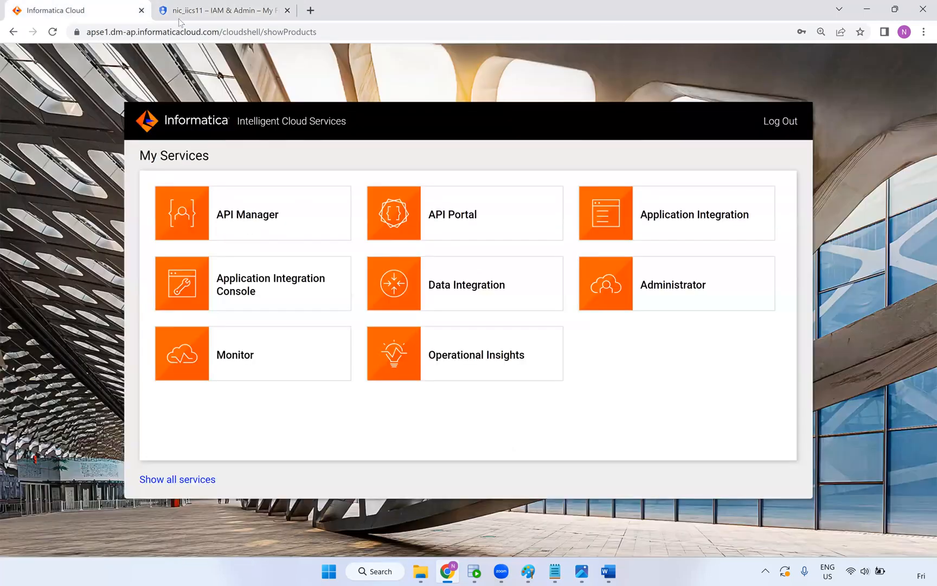
# Go to Administrator > Runtime Environments and open the NIC Secure Agent's details
pyautogui.click(699, 303)
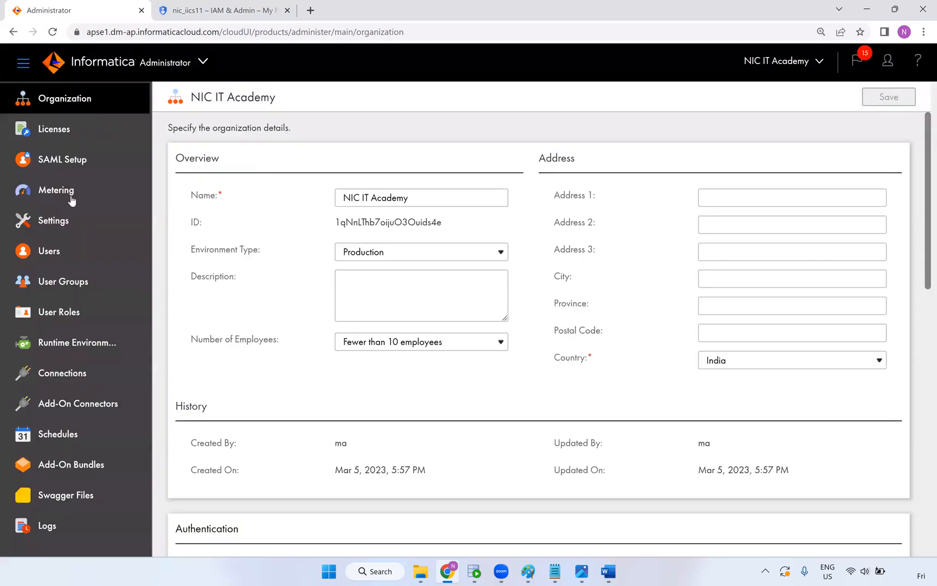
pyautogui.click(56, 344)
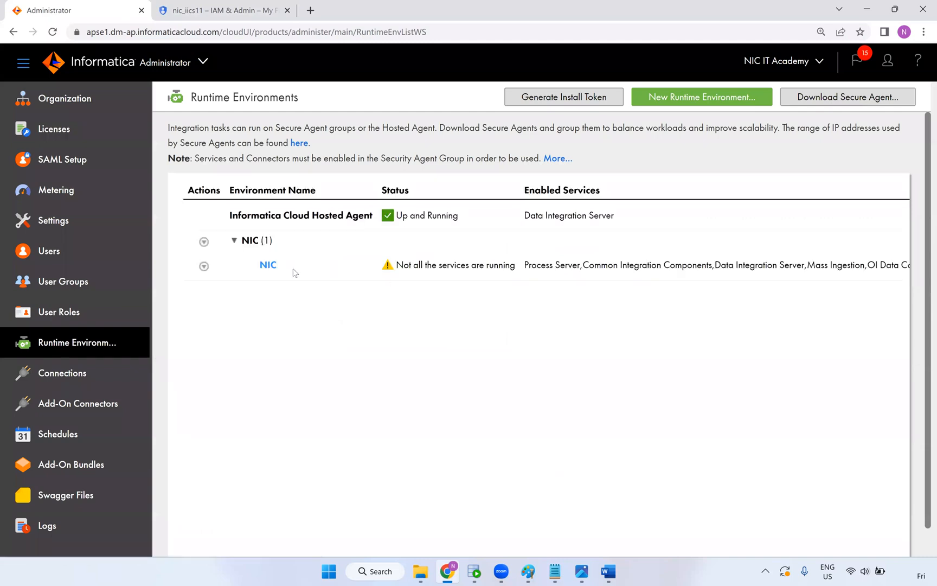
pyautogui.click(268, 266)
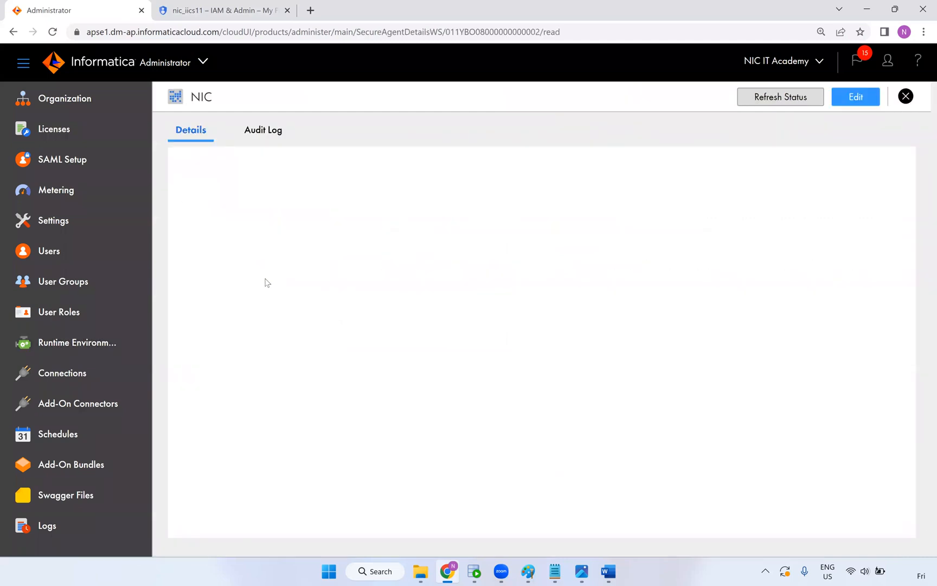
# Stop the Mass Ingestion service on the NIC agent
pyautogui.scroll(-4, 433, 344)
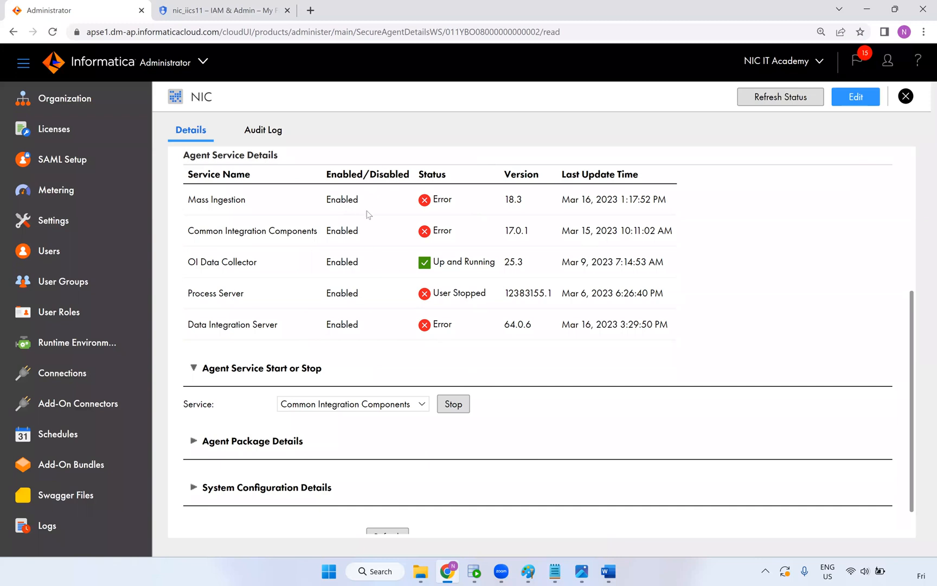
pyautogui.click(392, 405)
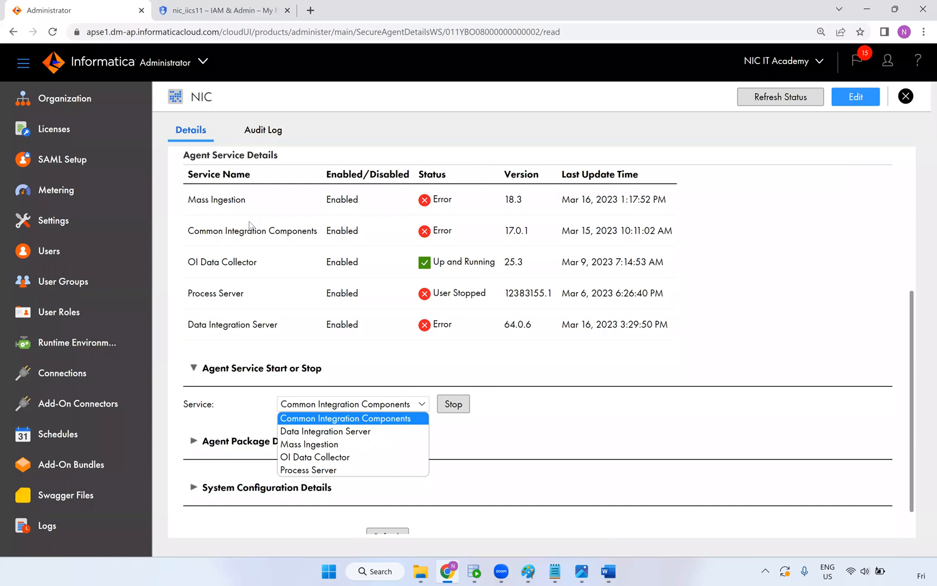
pyautogui.click(385, 342)
pyautogui.click(358, 410)
pyautogui.click(349, 445)
pyautogui.click(453, 404)
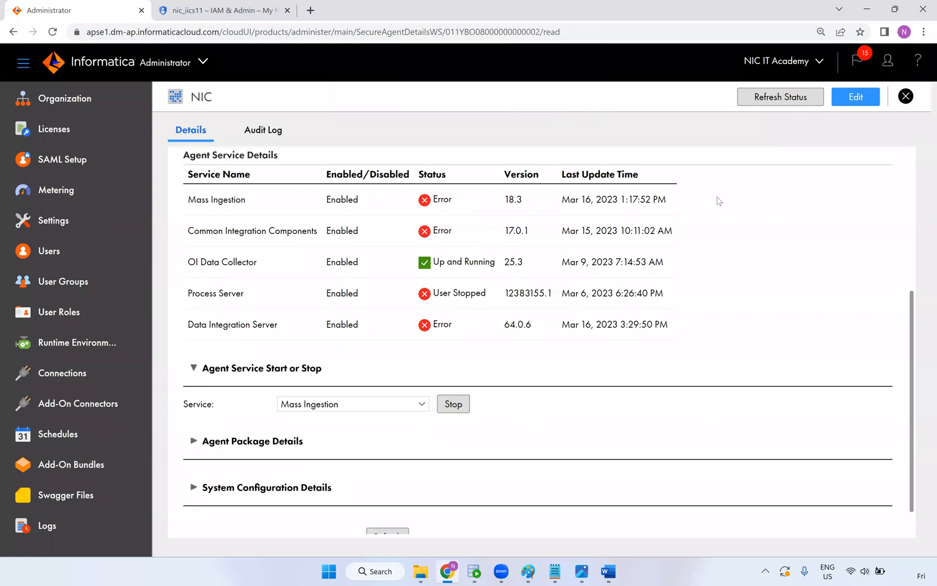
# Stop the Common Integration Components and Data Integration Server services, confirming each
pyautogui.scroll(-5, 533, 297)
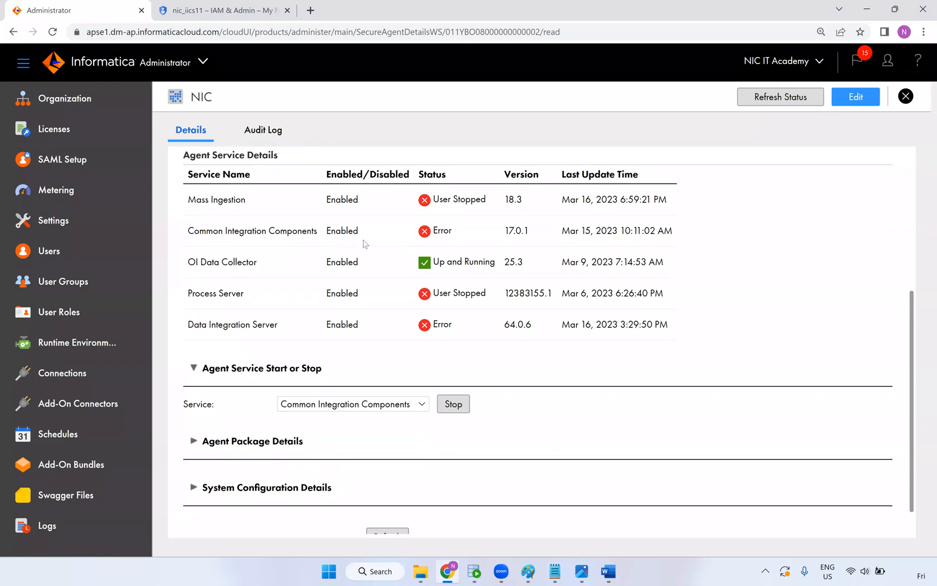
pyautogui.click(416, 405)
pyautogui.click(452, 405)
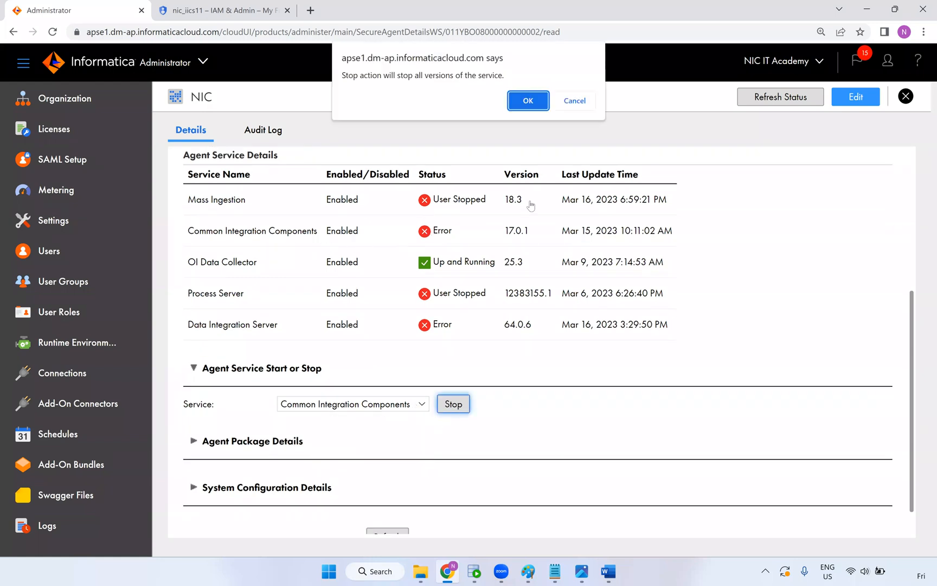
pyautogui.click(528, 101)
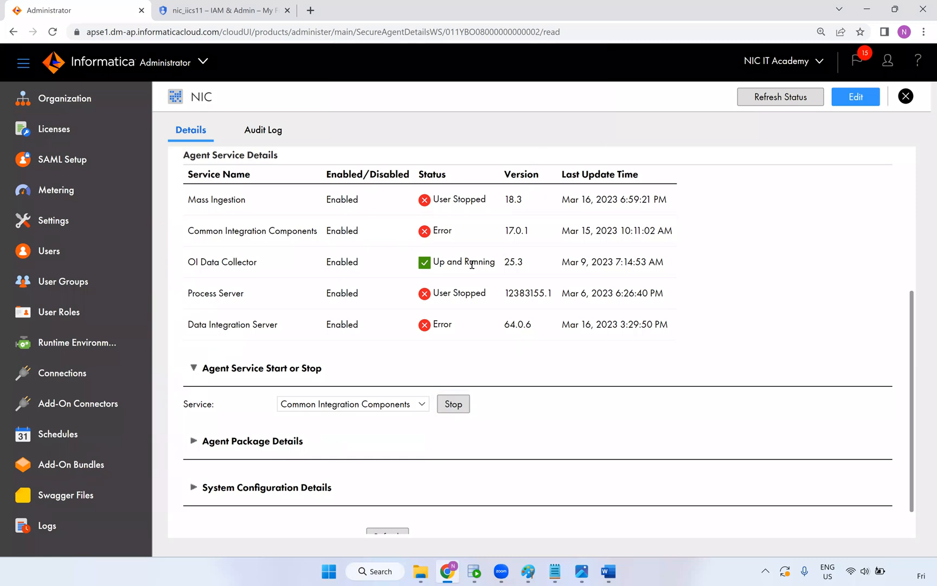
pyautogui.scroll(-5, 465, 336)
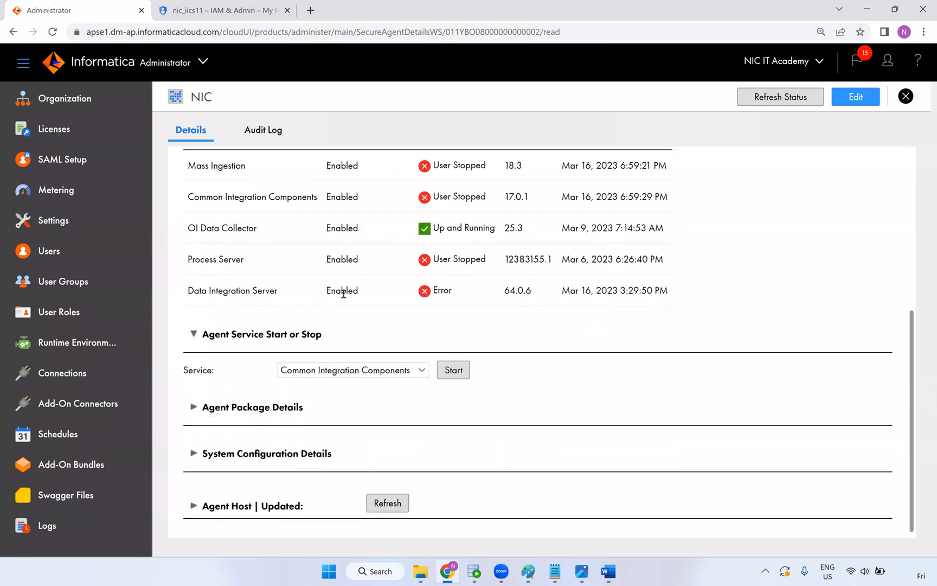
pyautogui.click(336, 374)
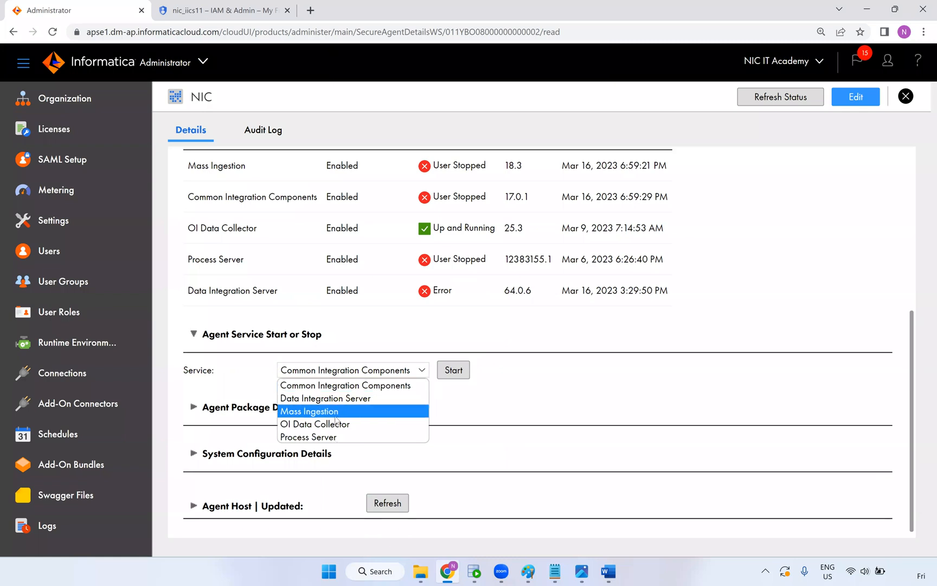
pyautogui.click(421, 396)
pyautogui.click(453, 370)
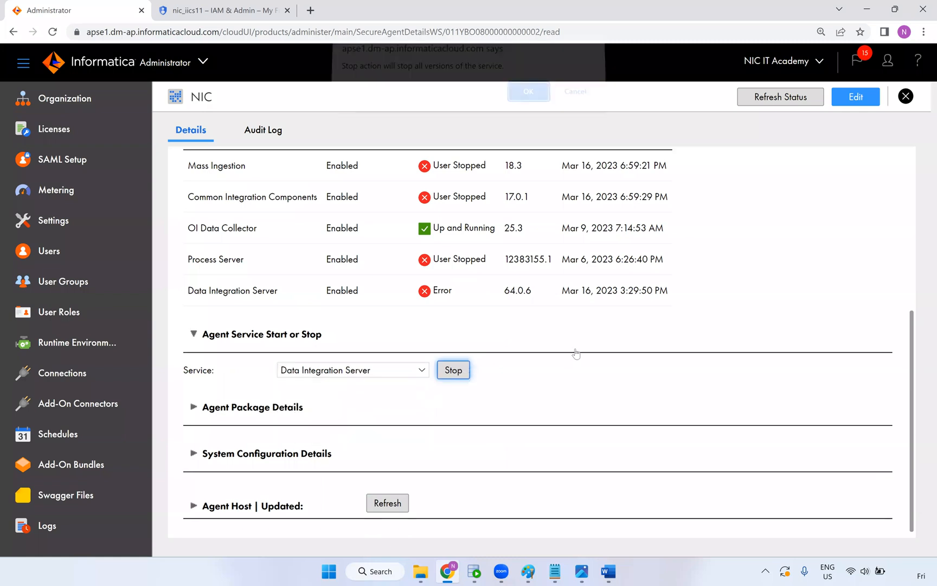
pyautogui.click(528, 101)
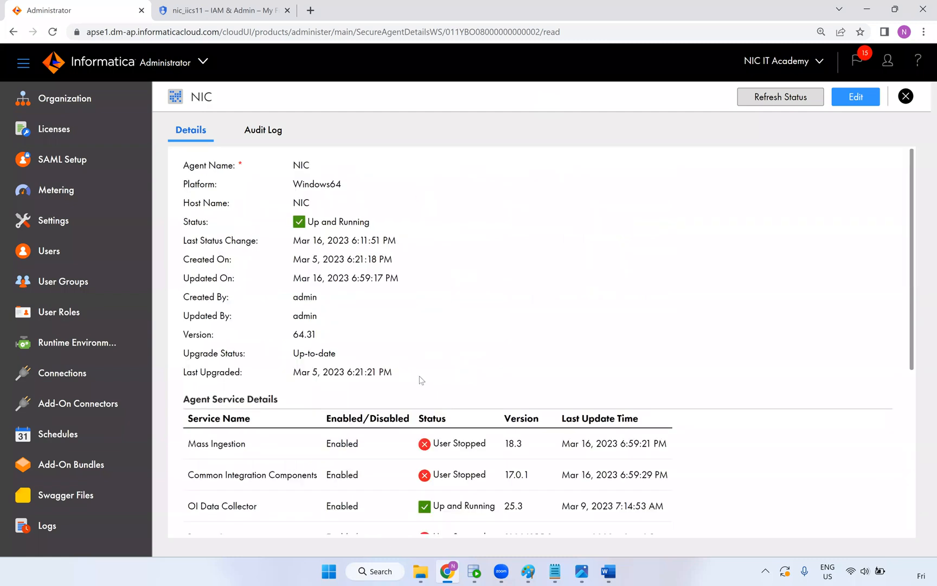
# Start the Common Integration Components and Data Integration Server services, confirming each
pyautogui.scroll(-3, 418, 378)
pyautogui.scroll(-1, 424, 392)
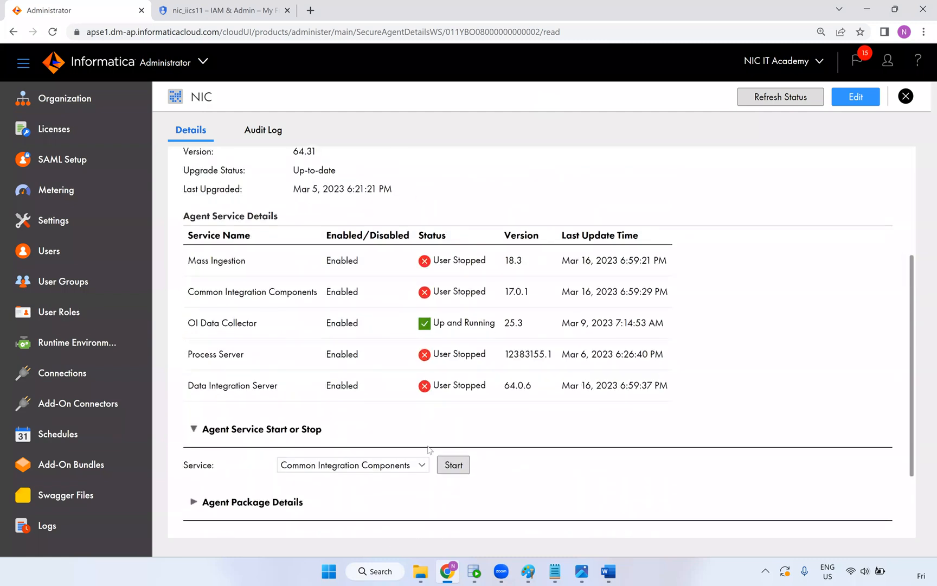
pyautogui.click(453, 464)
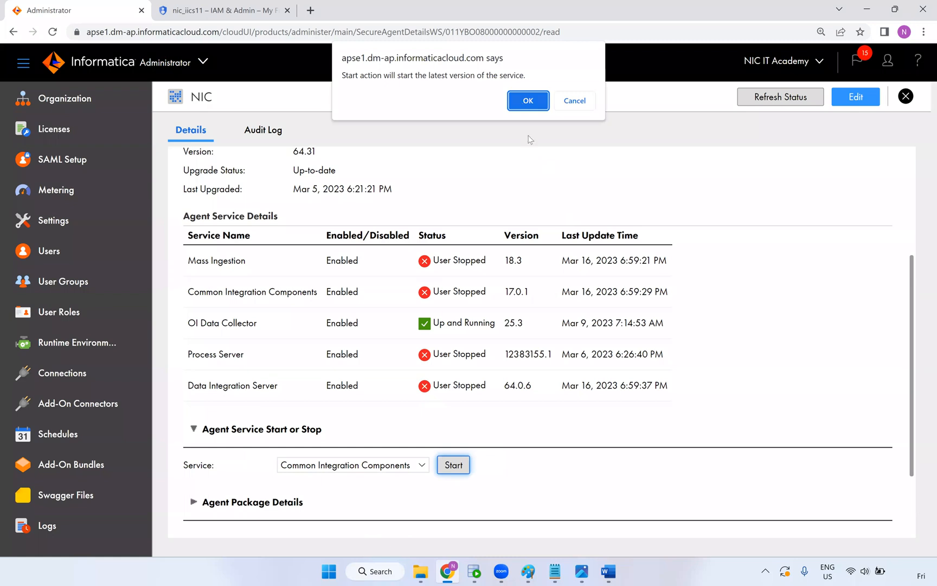
pyautogui.click(528, 100)
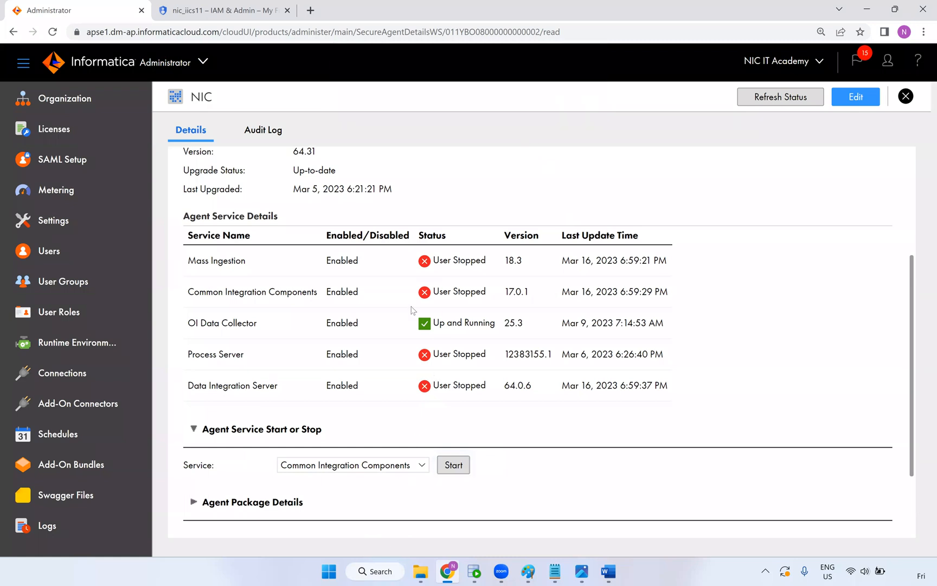
pyautogui.scroll(-4, 402, 466)
pyautogui.click(403, 466)
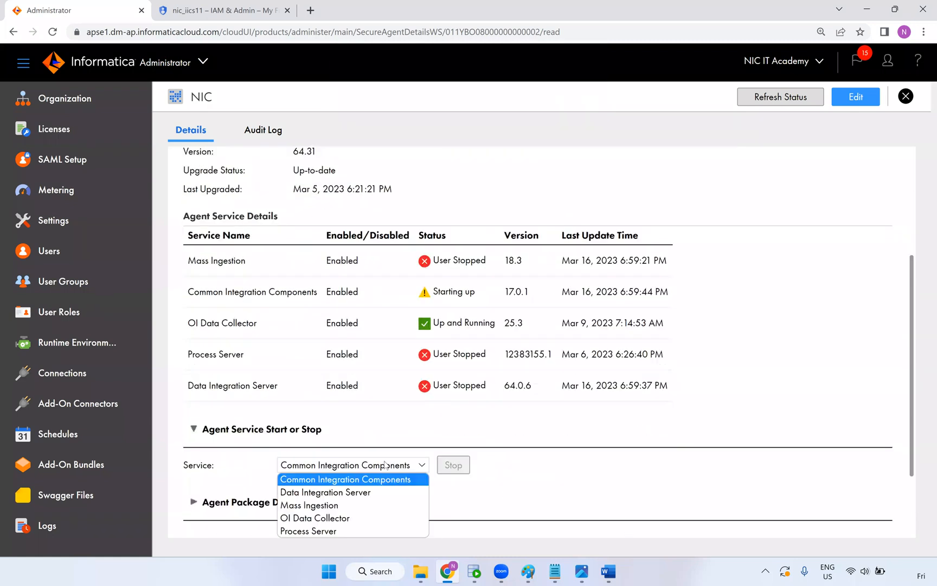
pyautogui.click(364, 493)
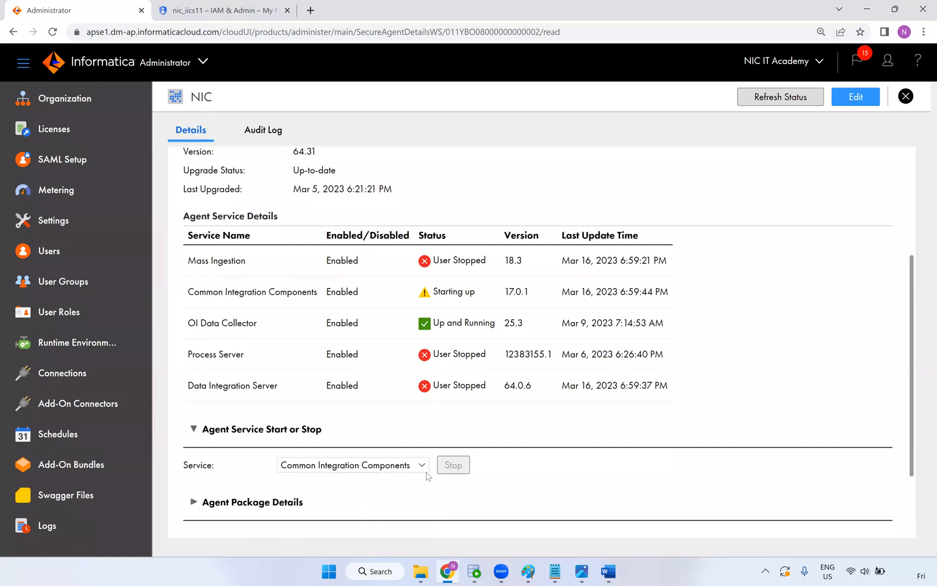
pyautogui.click(454, 465)
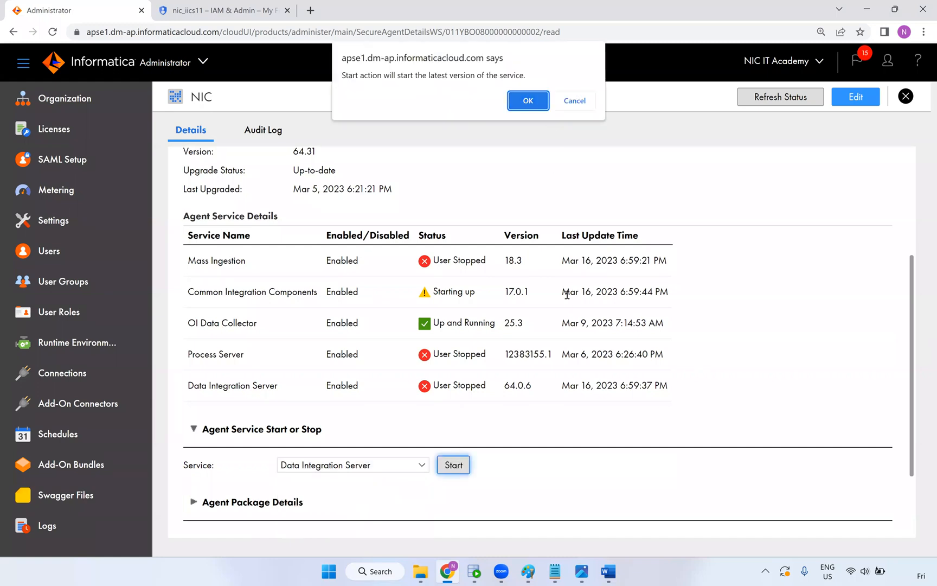
pyautogui.click(528, 102)
# Start the Mass Ingestion service on its latest version
pyautogui.scroll(-4, 395, 411)
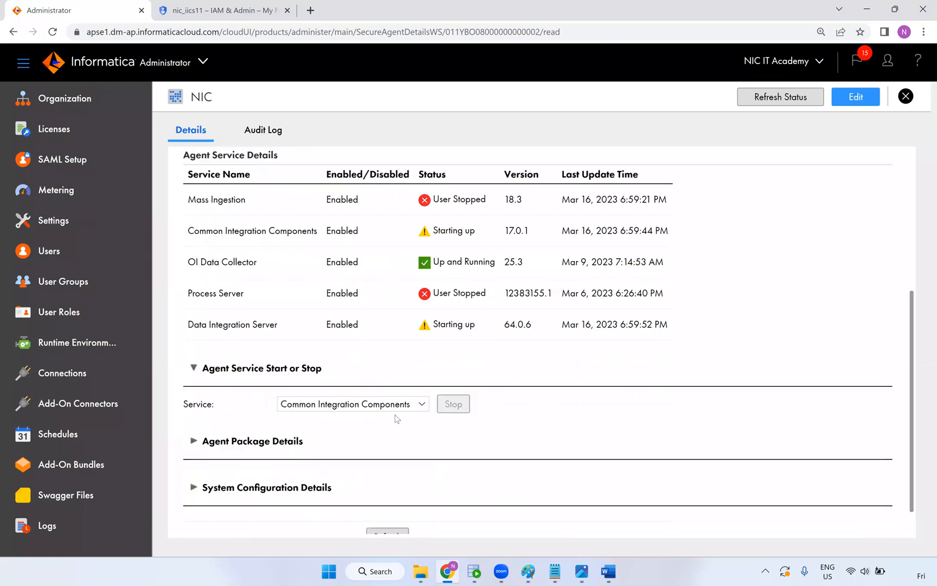
pyautogui.click(402, 402)
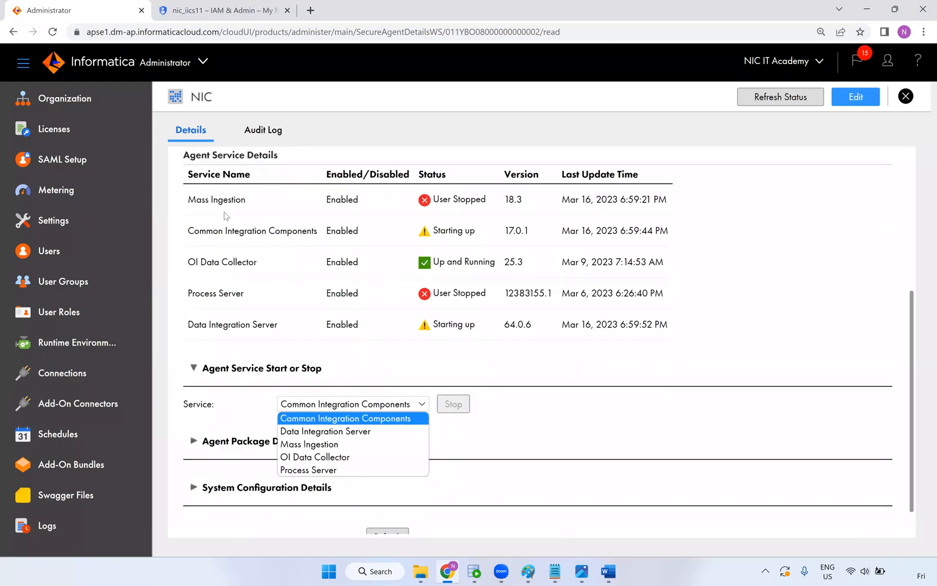
pyautogui.click(310, 444)
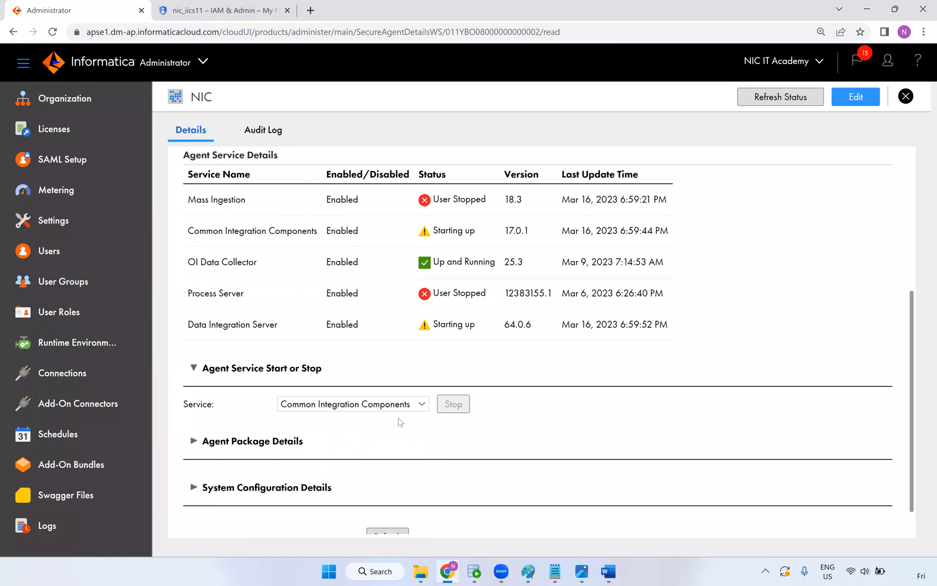
pyautogui.click(453, 404)
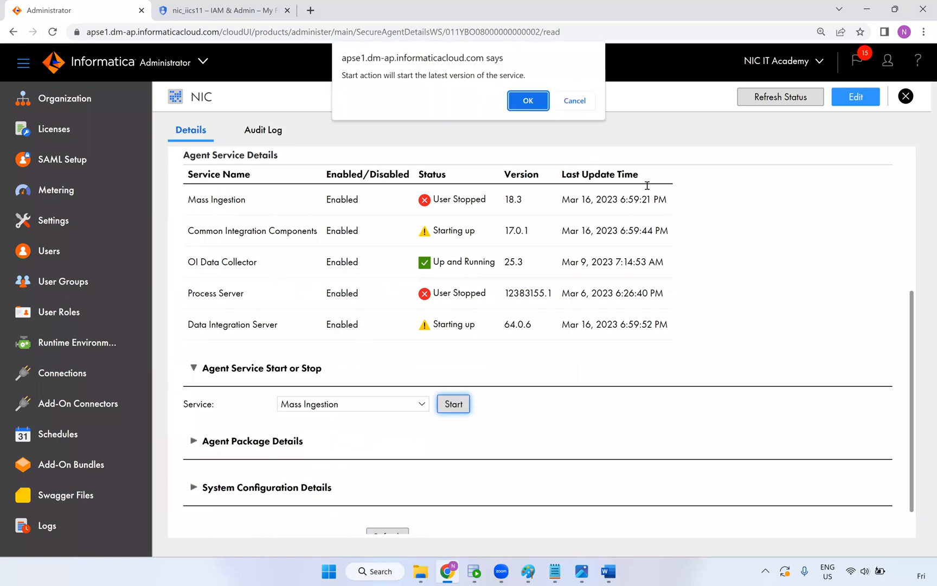
pyautogui.press('Return')
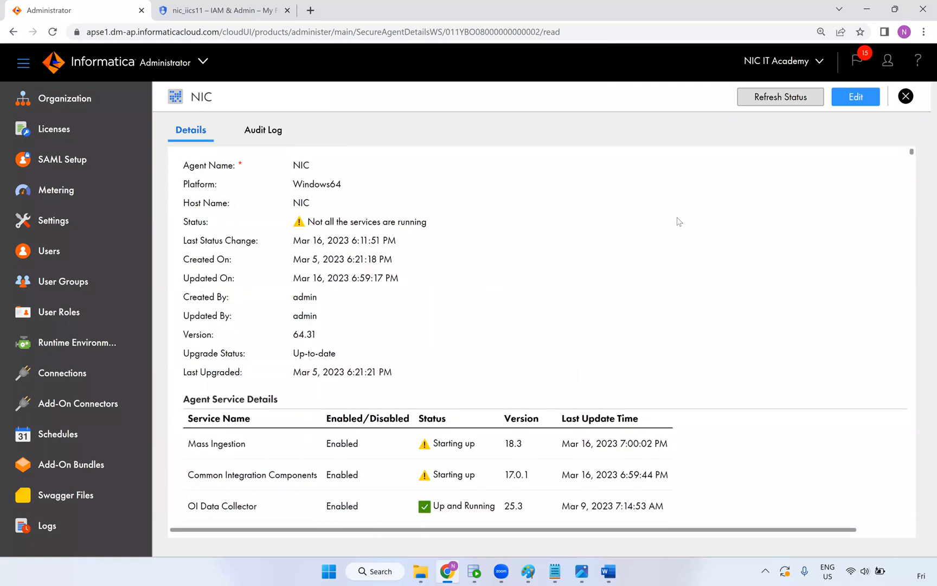
# Reload the NIC agent details page to refresh the service statuses
pyautogui.scroll(-2, 503, 380)
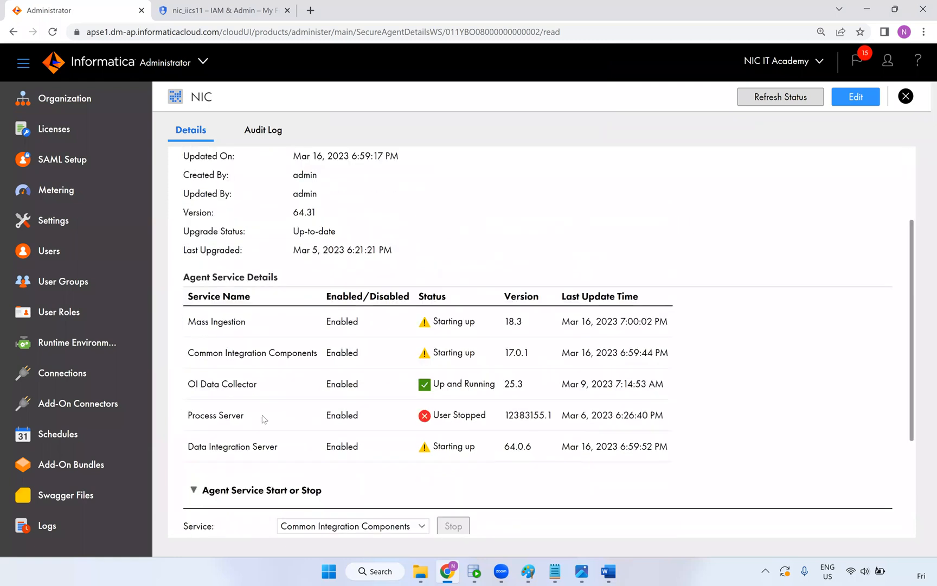
pyautogui.tripleClick(239, 416)
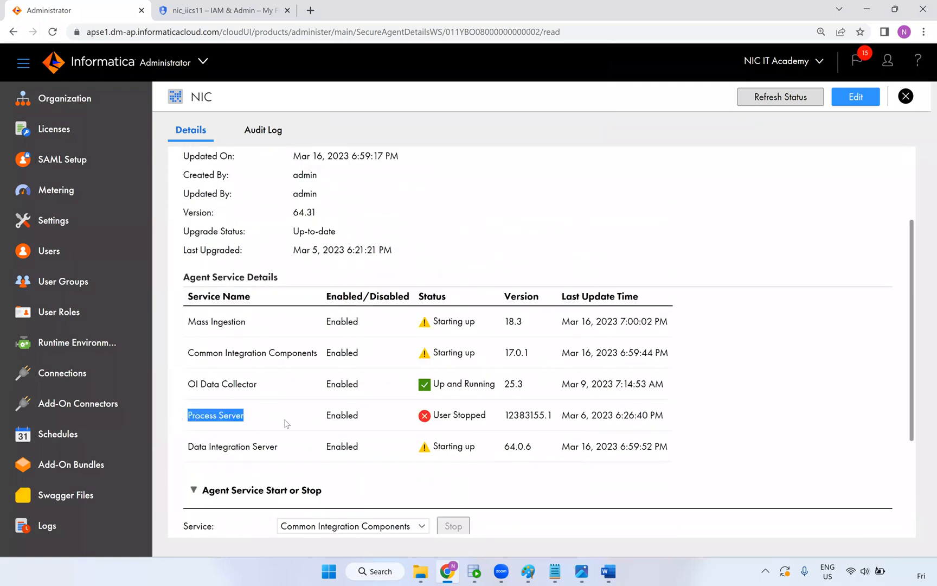
pyautogui.click(244, 34)
pyautogui.press('Return')
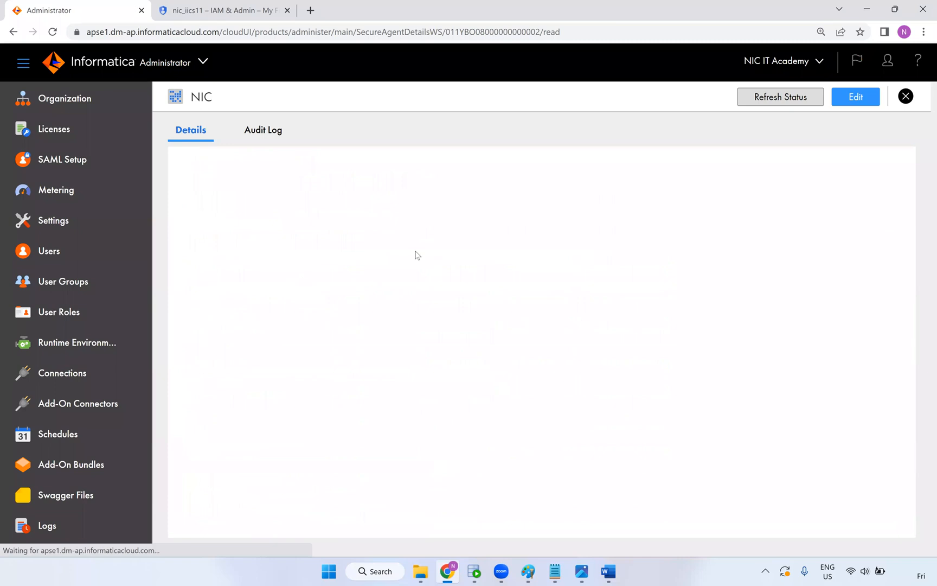
pyautogui.scroll(-4, 443, 280)
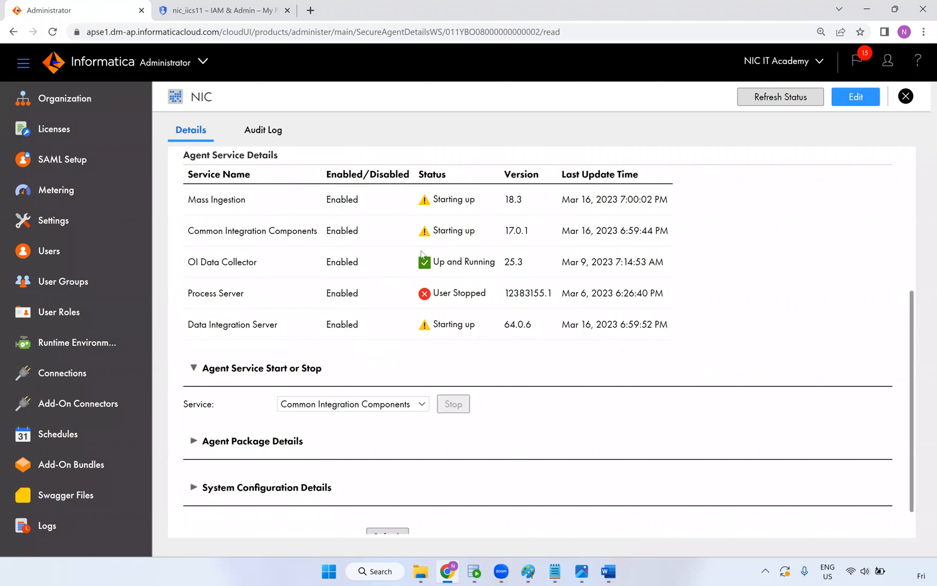
# Search the Add-On Connectors catalogue for Google and locate Google BigQuery V2
pyautogui.click(81, 410)
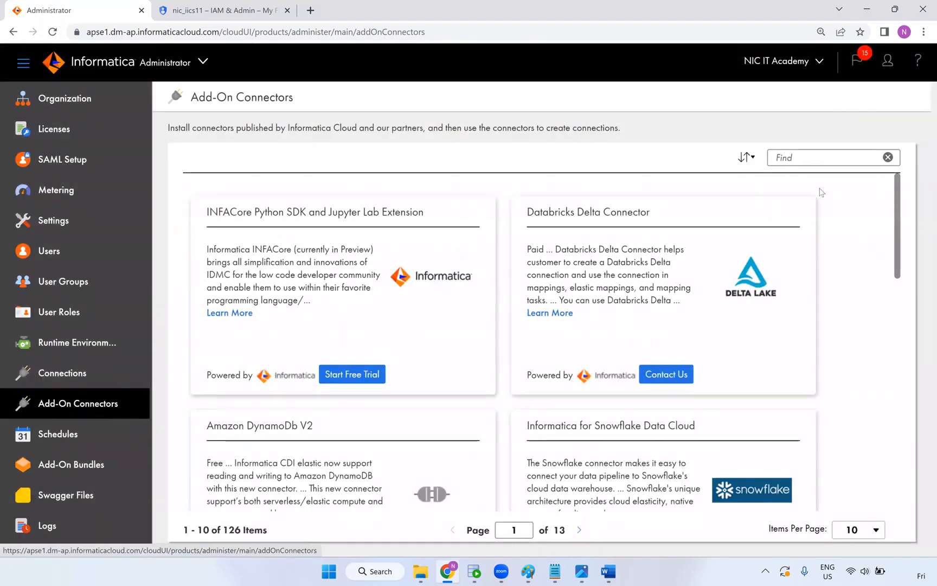
pyautogui.click(802, 160)
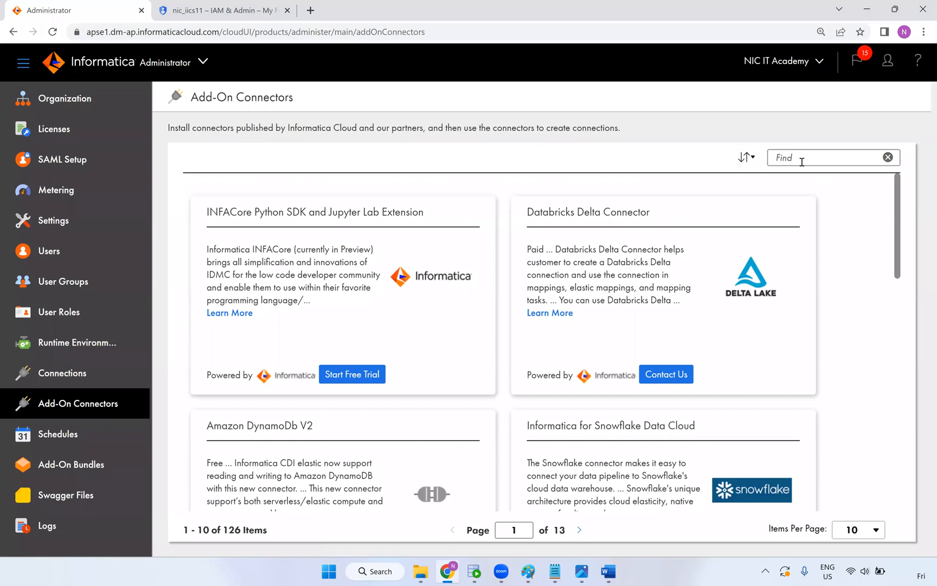
pyautogui.write('gcp')
pyautogui.press('BackSpace')
pyautogui.press('BackSpace')
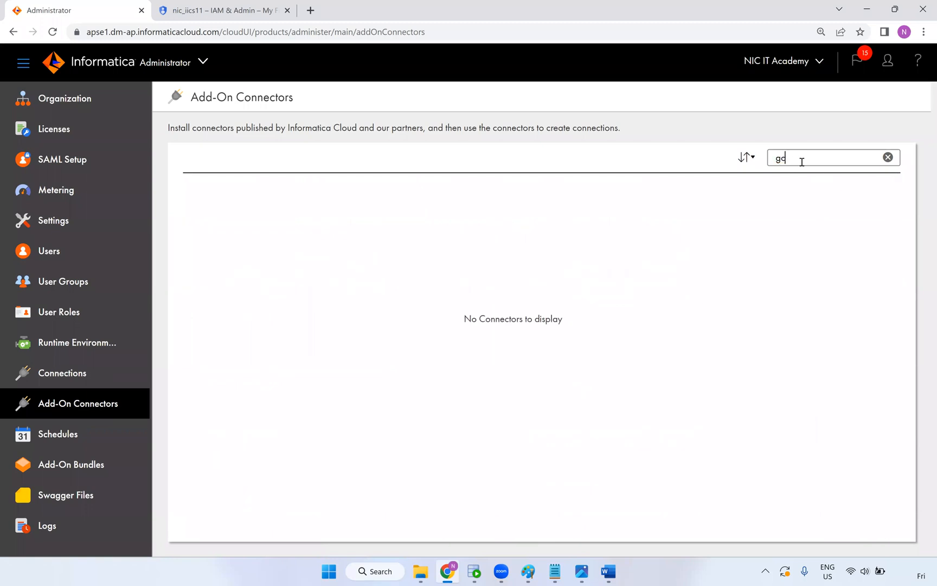
pyautogui.write('oogle')
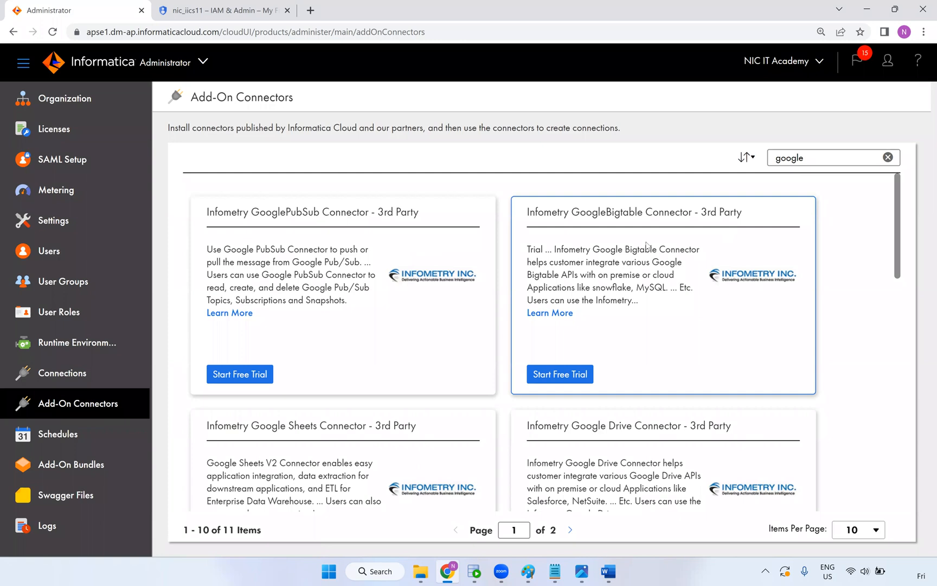
pyautogui.scroll(-5, 599, 266)
pyautogui.scroll(-6, 595, 269)
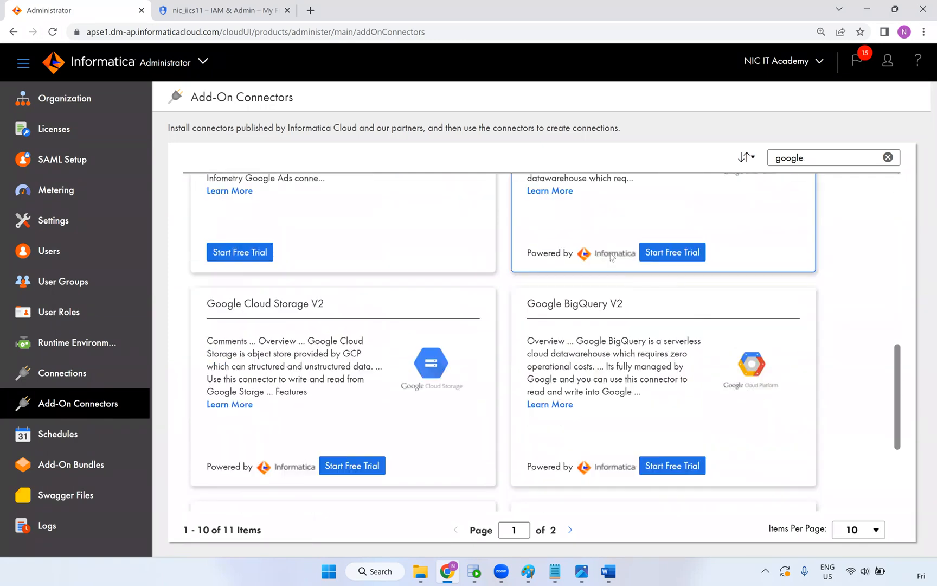
pyautogui.scroll(2, 568, 280)
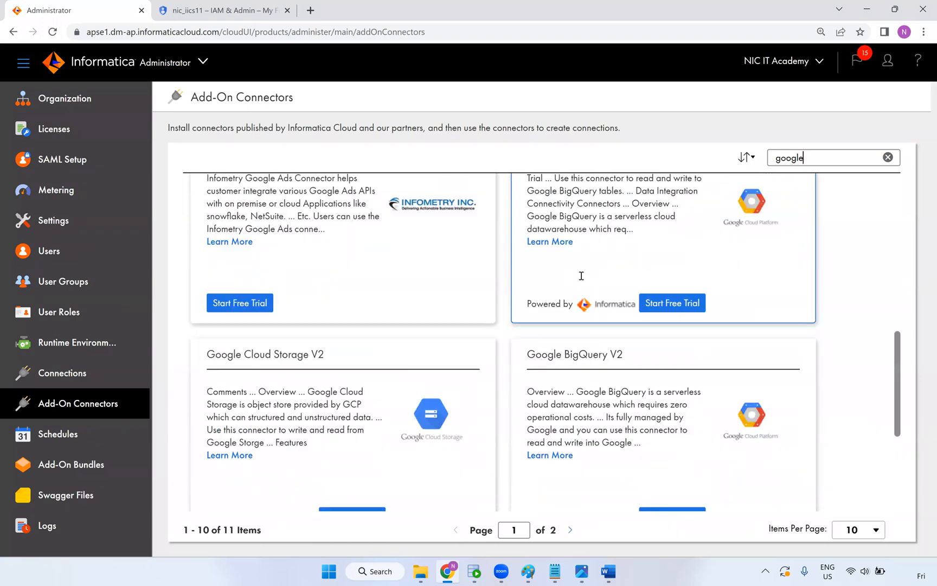
pyautogui.moveTo(611, 216); pyautogui.dragTo(524, 216)
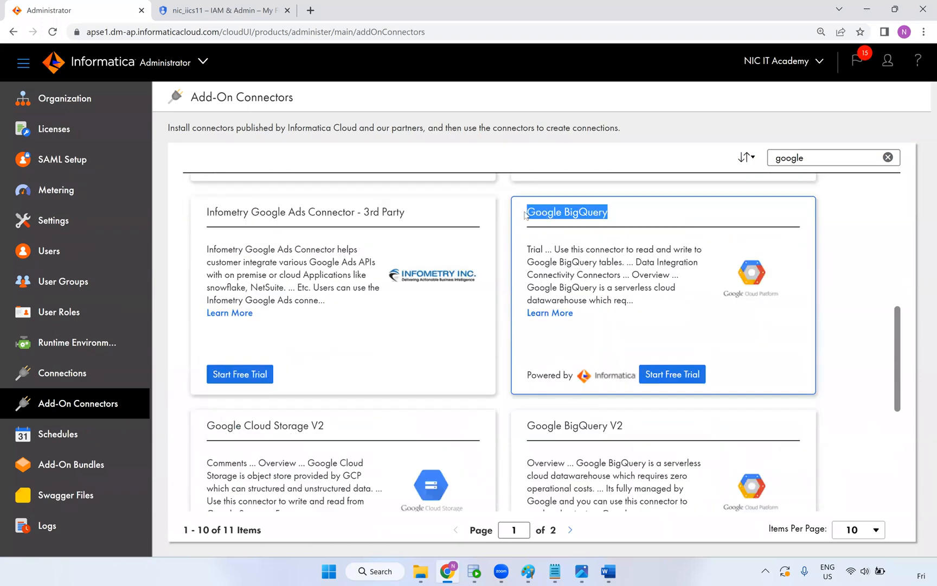
pyautogui.scroll(-1, 611, 289)
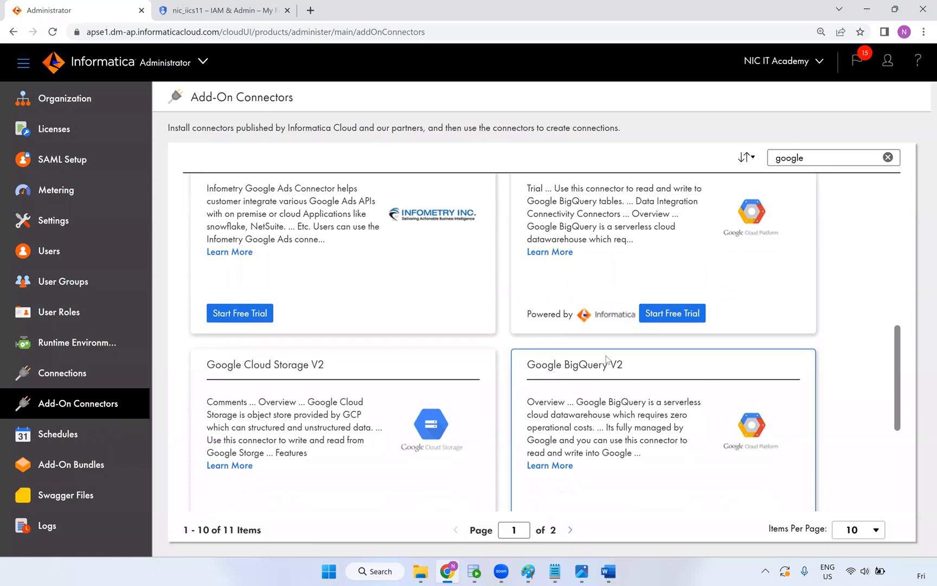
pyautogui.moveTo(624, 364); pyautogui.dragTo(526, 364)
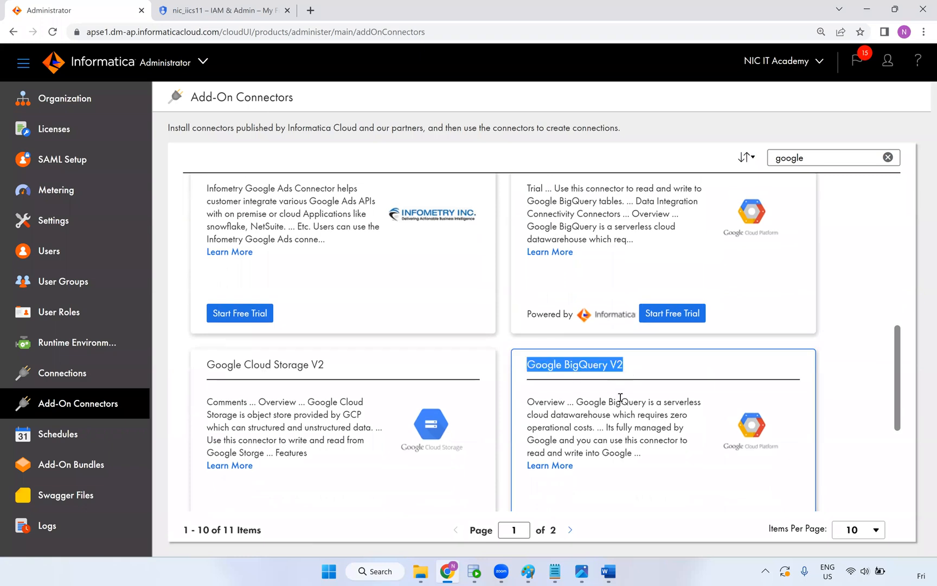
pyautogui.scroll(-2, 622, 413)
# Start and confirm the Google BigQuery V2 free trial, then view the Connections list
pyautogui.click(676, 409)
pyautogui.click(656, 337)
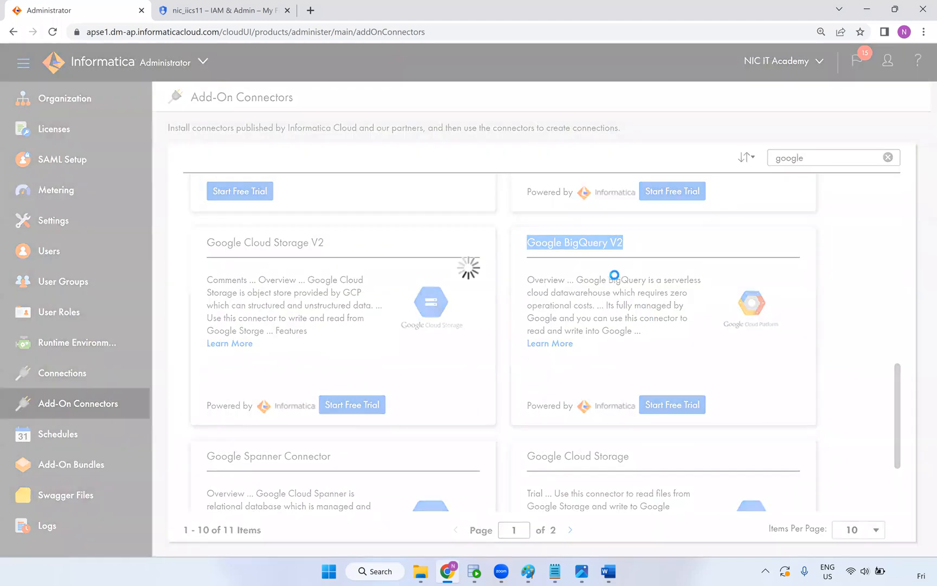
pyautogui.scroll(-3, 621, 397)
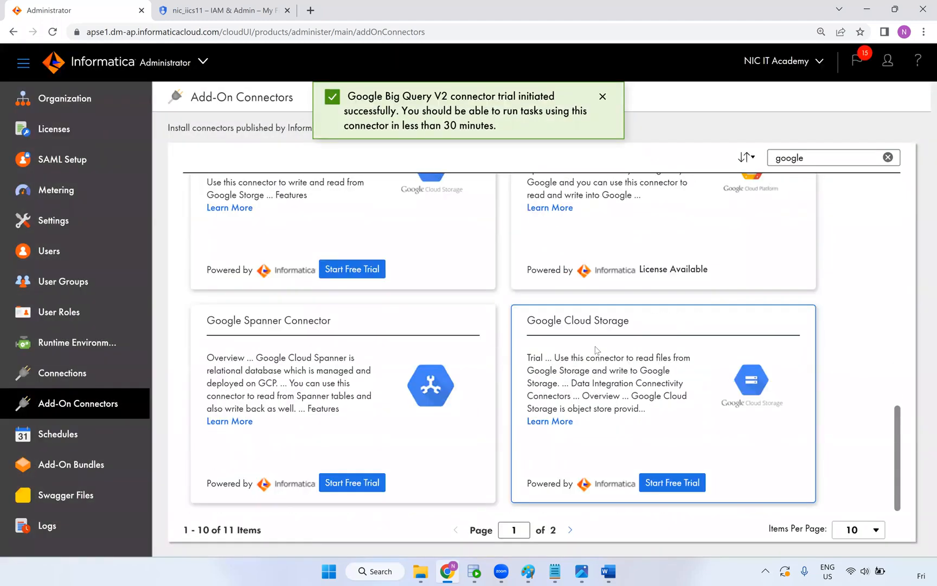
pyautogui.scroll(3, 649, 297)
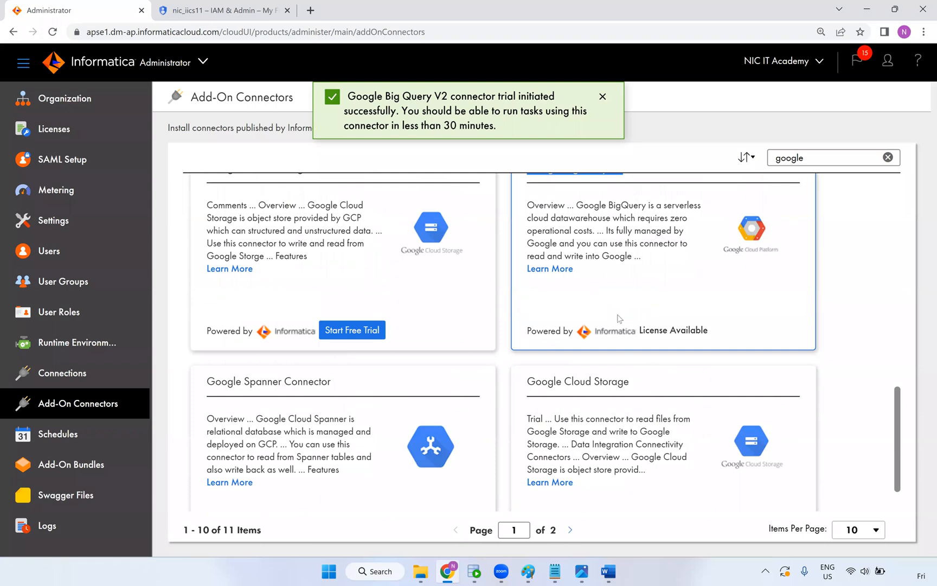
pyautogui.scroll(1, 609, 320)
pyautogui.doubleClick(706, 373)
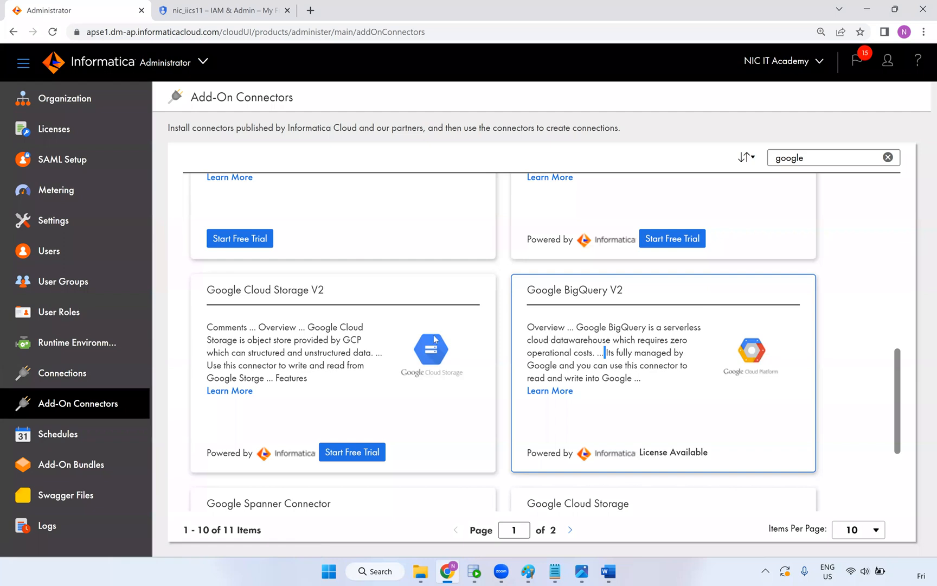
pyautogui.click(51, 373)
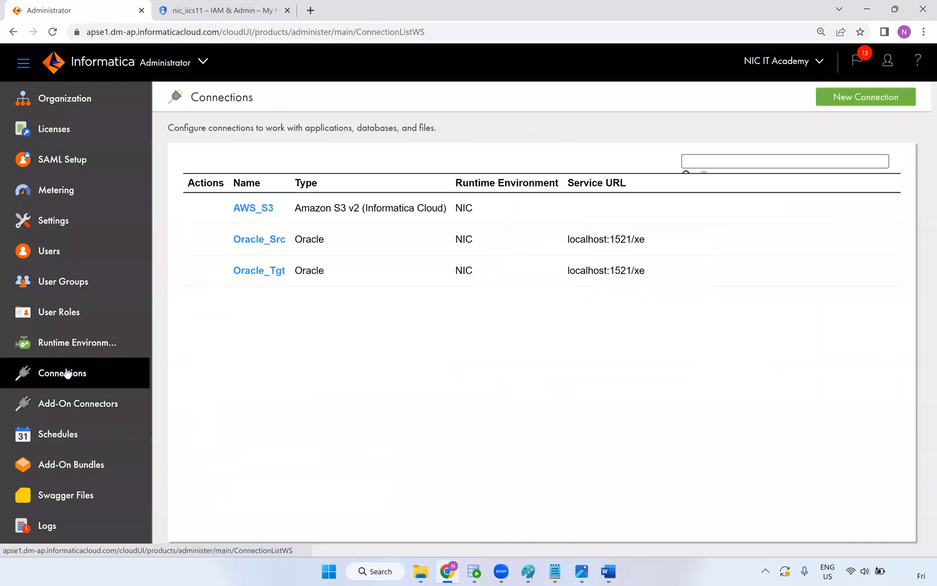
# Reopen the NIC agent details and reload to review Data Integration Server and Mass Ingestion statuses
pyautogui.click(84, 342)
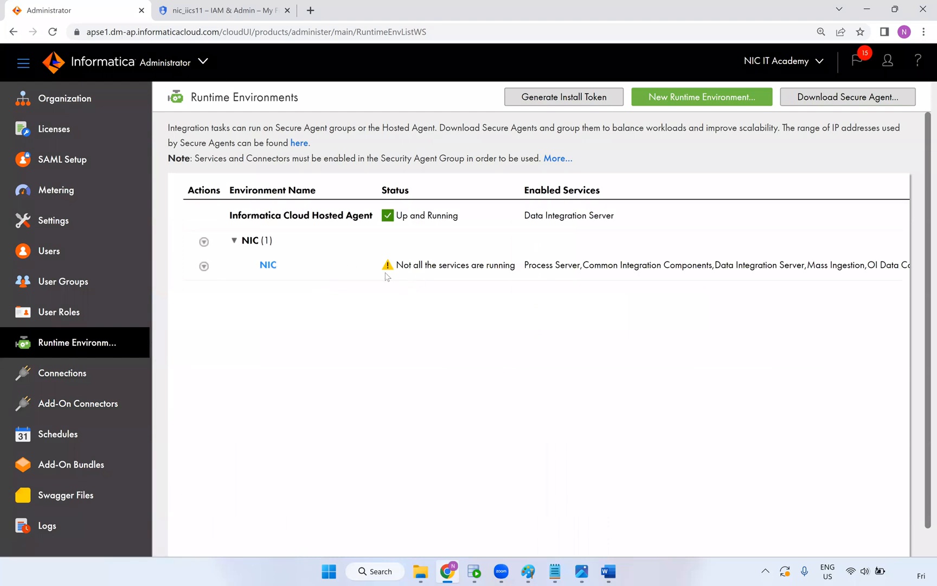
pyautogui.click(268, 266)
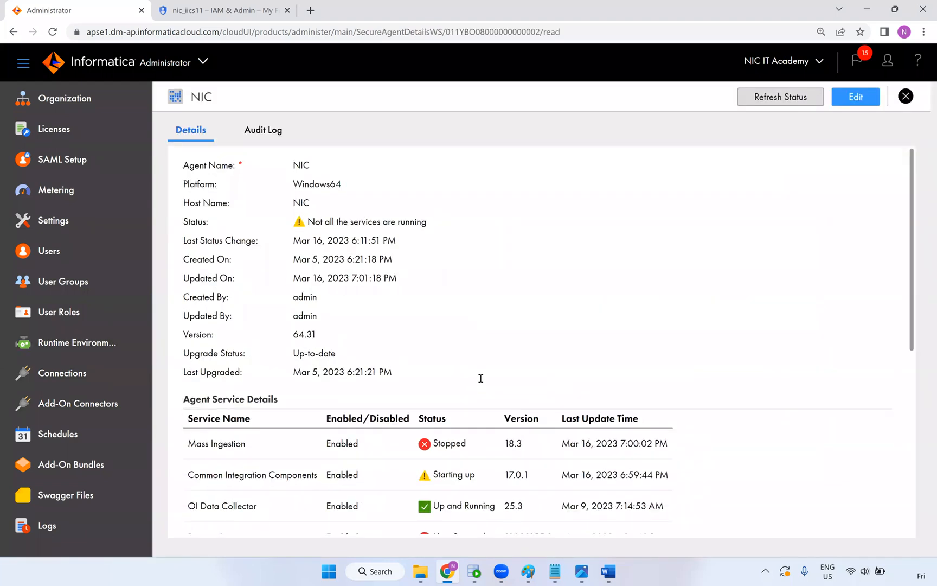
pyautogui.scroll(-2, 481, 378)
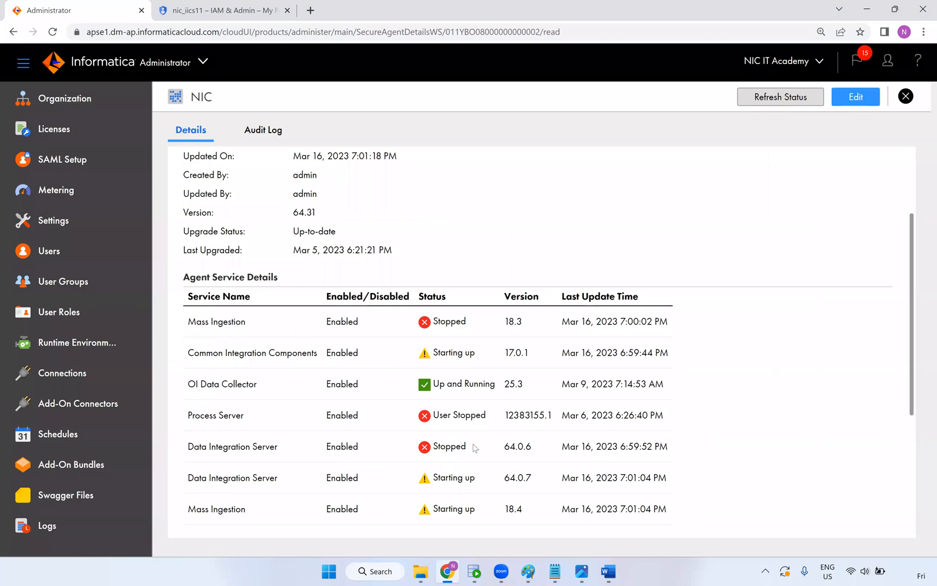
pyautogui.scroll(-3, 478, 289)
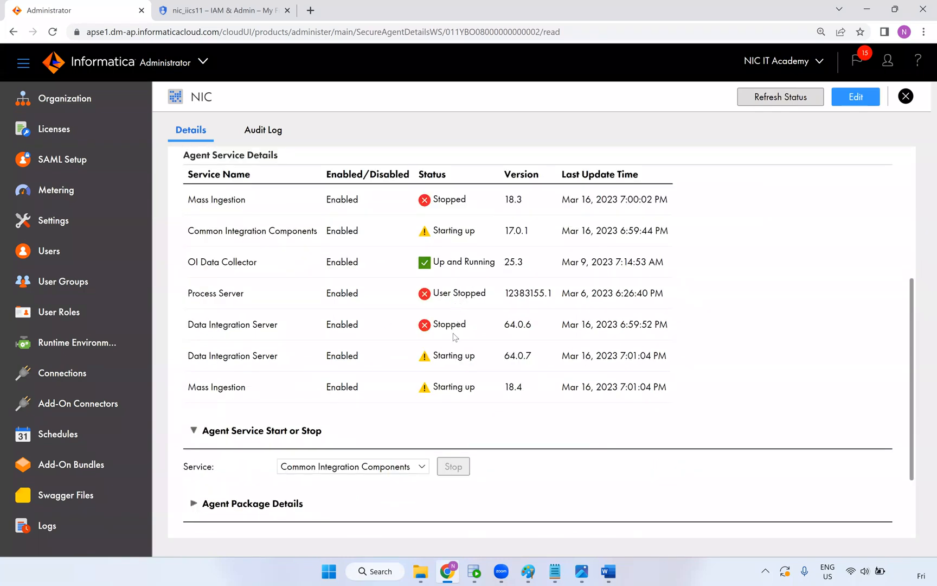
pyautogui.moveTo(278, 327); pyautogui.dragTo(194, 325)
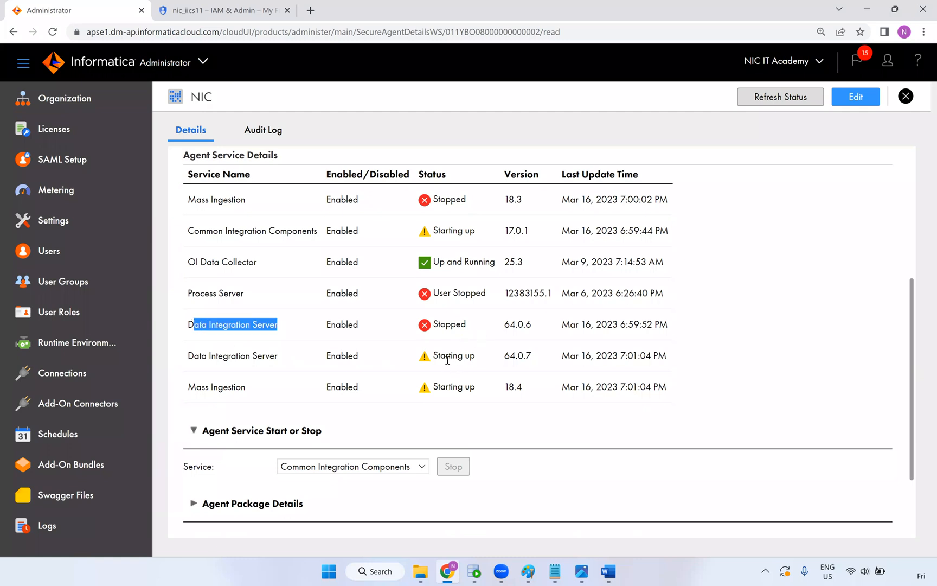
pyautogui.click(258, 34)
pyautogui.press('Return')
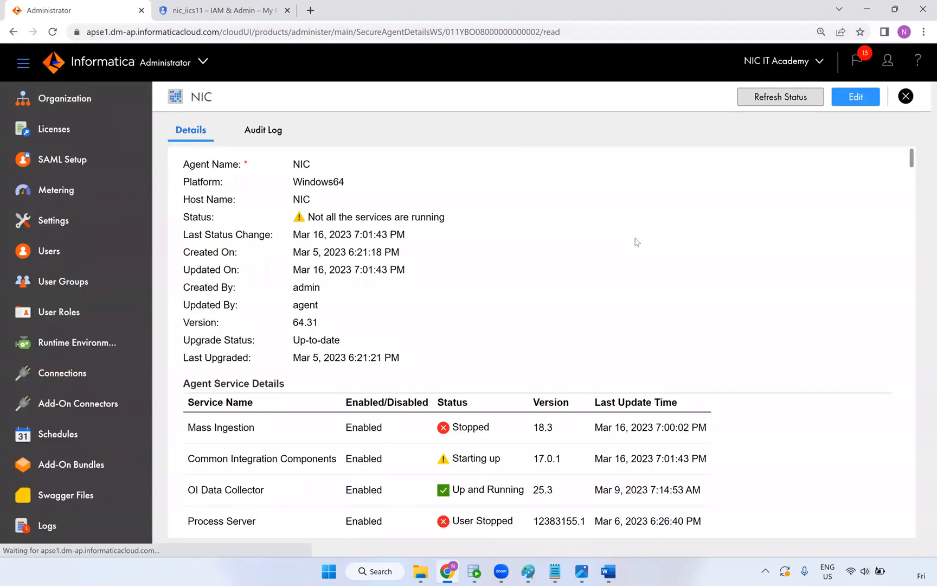
pyautogui.scroll(-4, 637, 242)
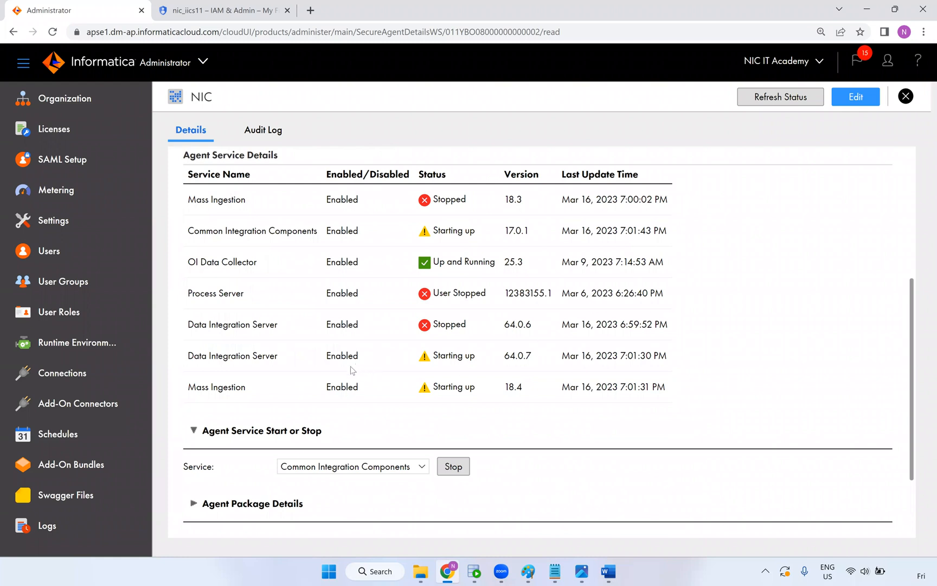
# Run services.msc and start the Informatica 10.4.1 Windows service
pyautogui.press('super+r')
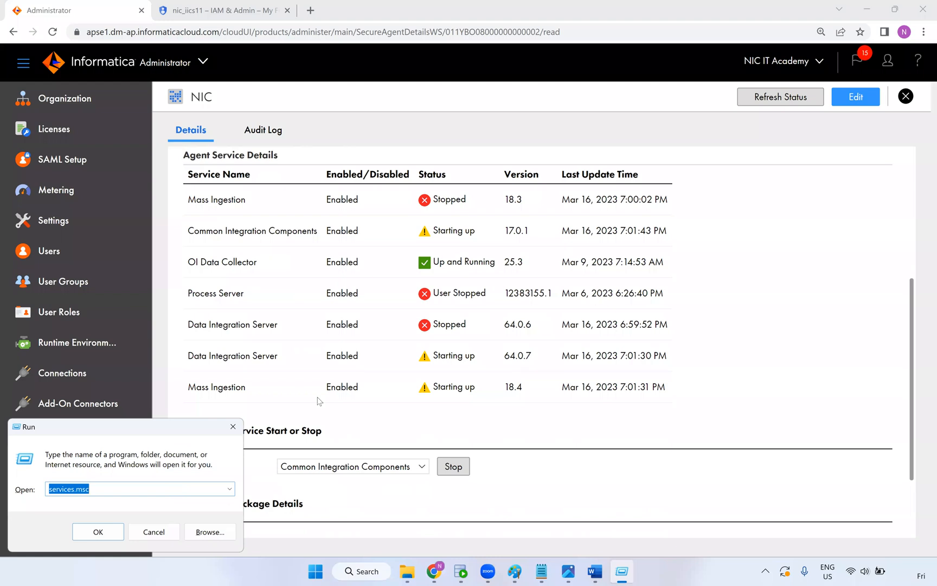
pyautogui.press('Return')
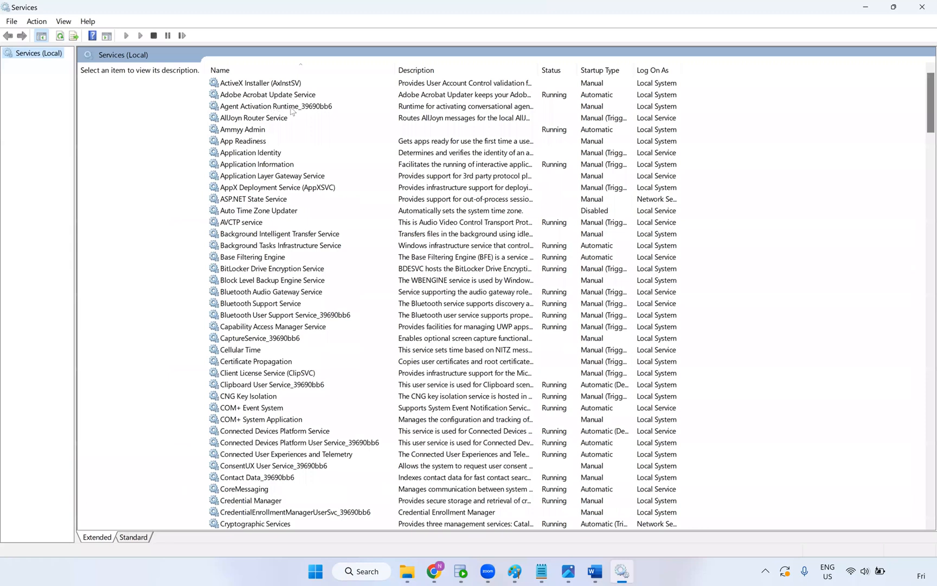
pyautogui.press('i')
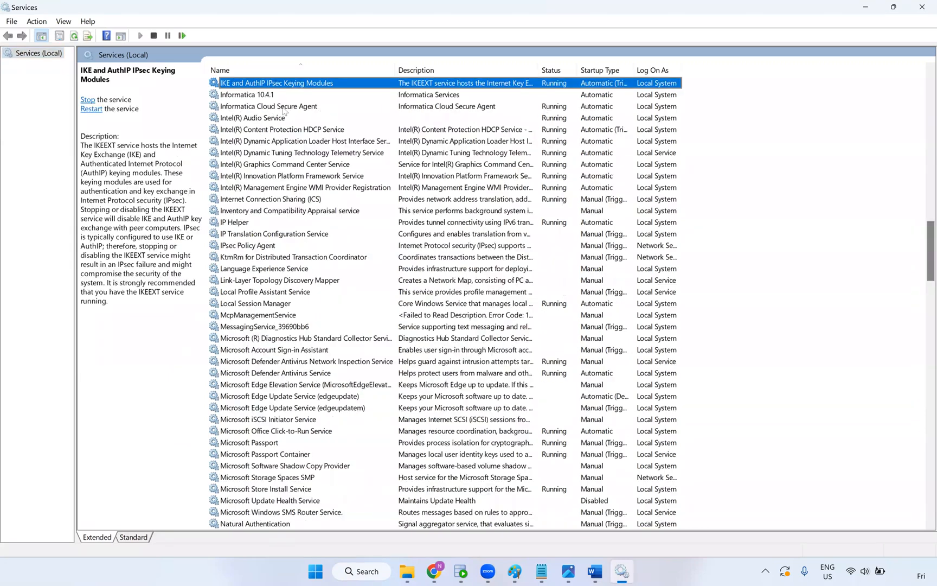
pyautogui.click(279, 98)
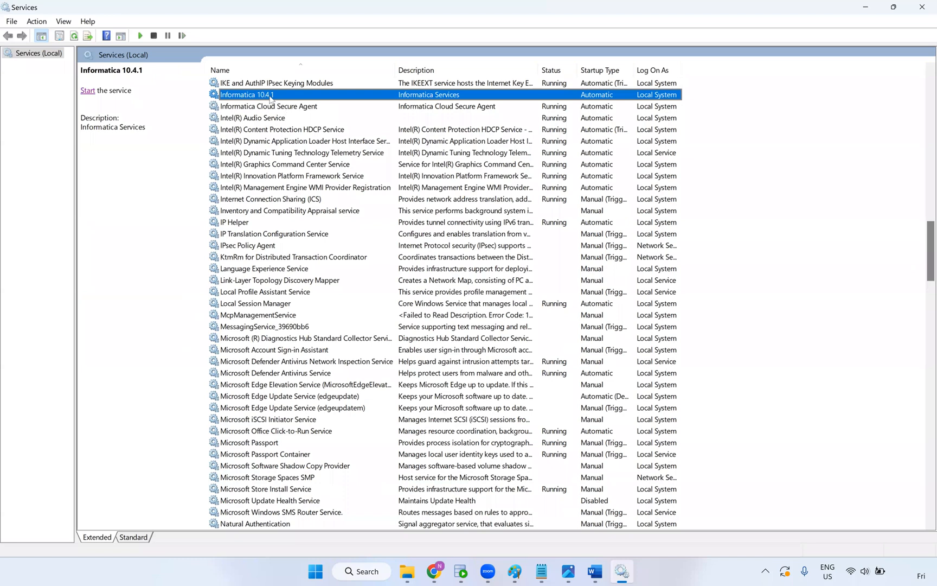
pyautogui.rightClick(270, 98)
pyautogui.click(286, 103)
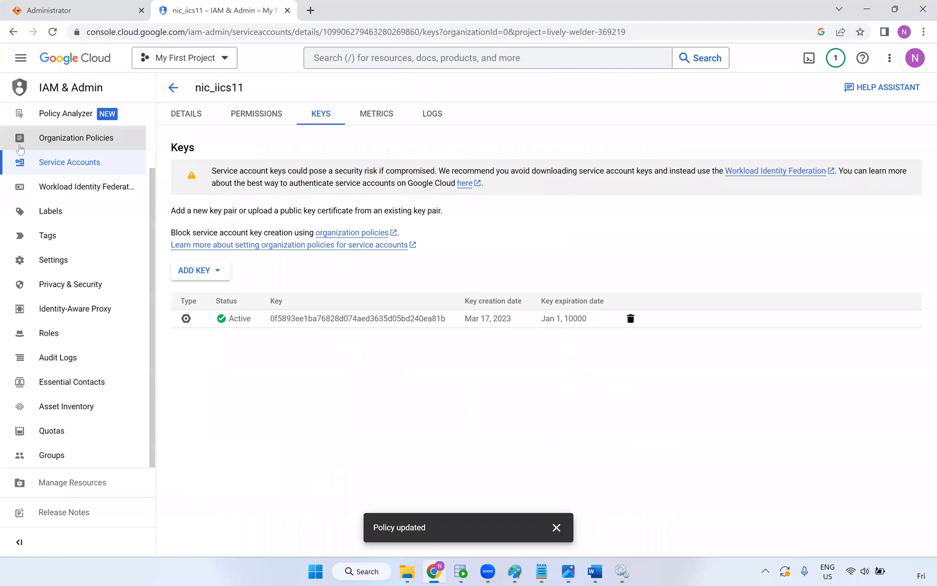
# Open Cloud Storage Buckets and check that nic_bucket_003 contains no objects
pyautogui.click(22, 59)
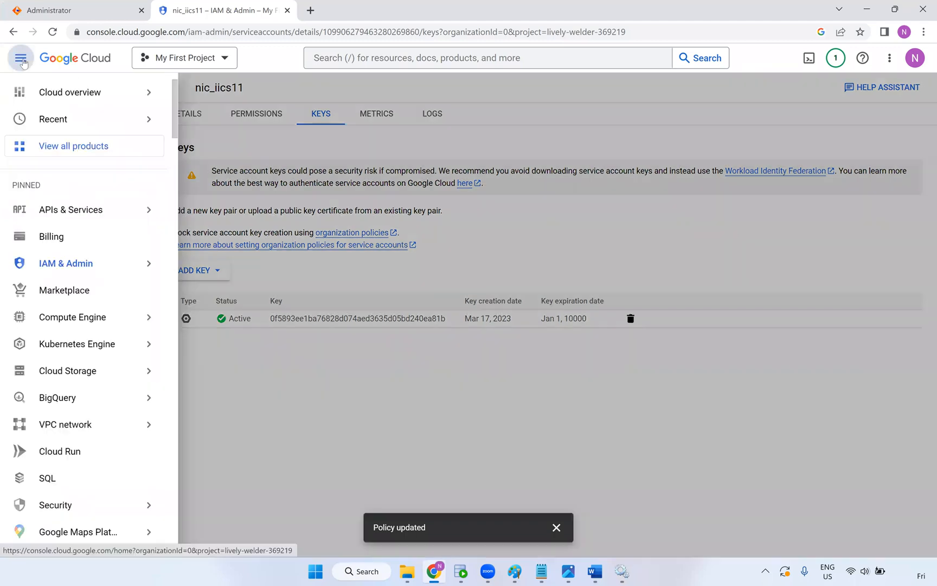
pyautogui.moveTo(81, 374)
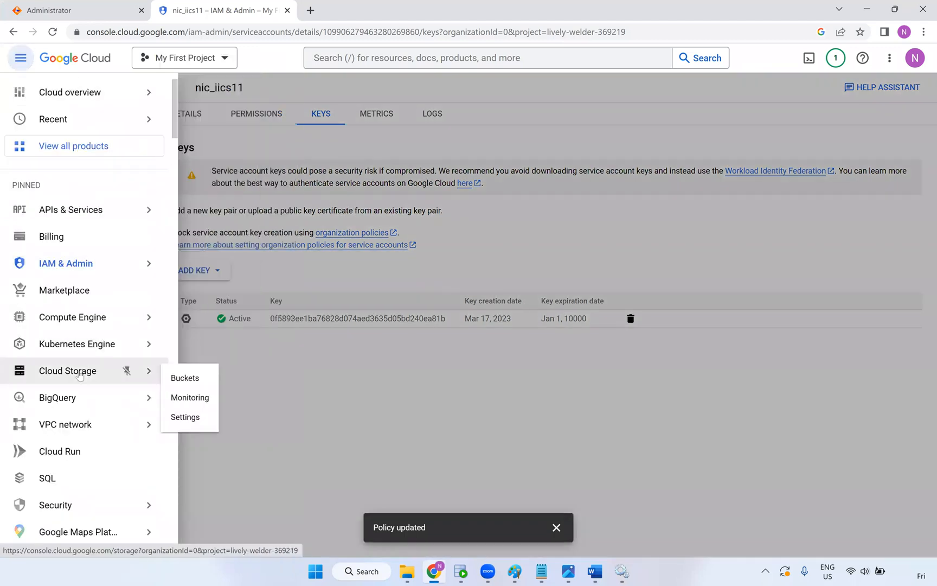
pyautogui.click(178, 378)
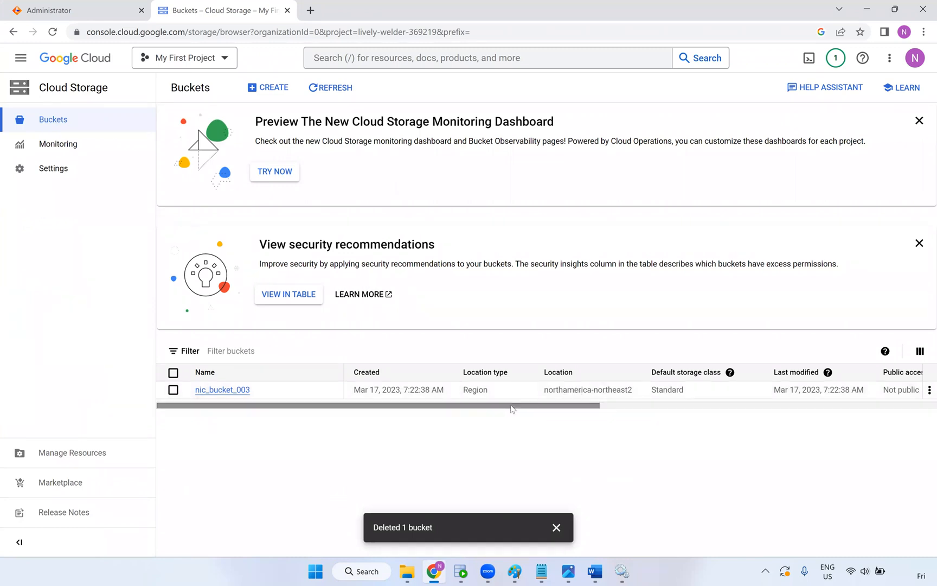
pyautogui.moveTo(522, 412); pyautogui.dragTo(378, 422)
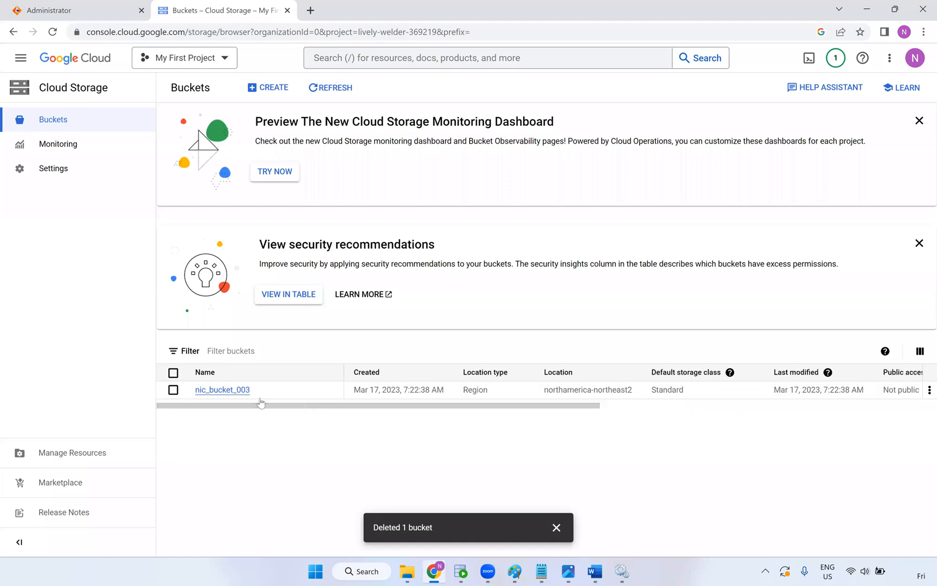
pyautogui.click(225, 390)
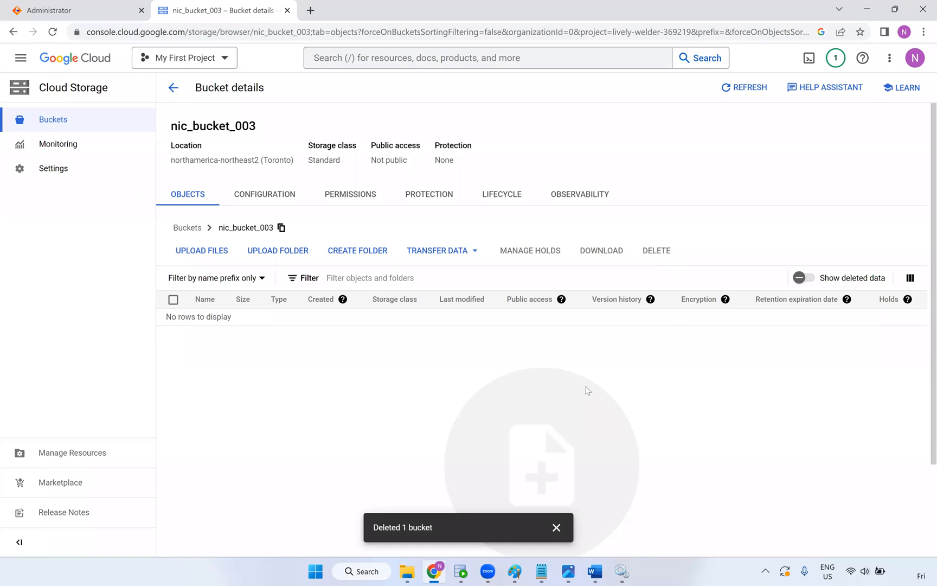
pyautogui.scroll(-1, 546, 451)
pyautogui.click(556, 527)
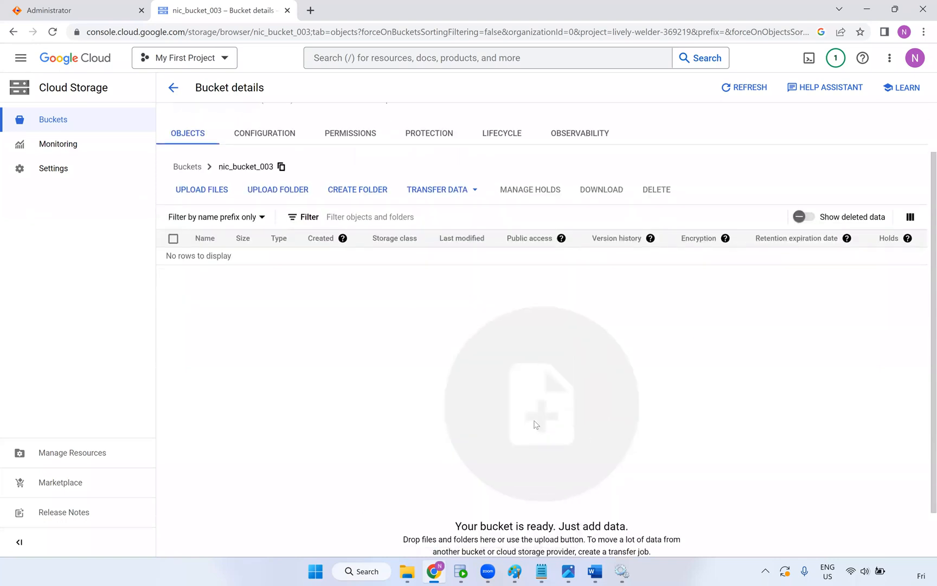
pyautogui.scroll(-1, 535, 412)
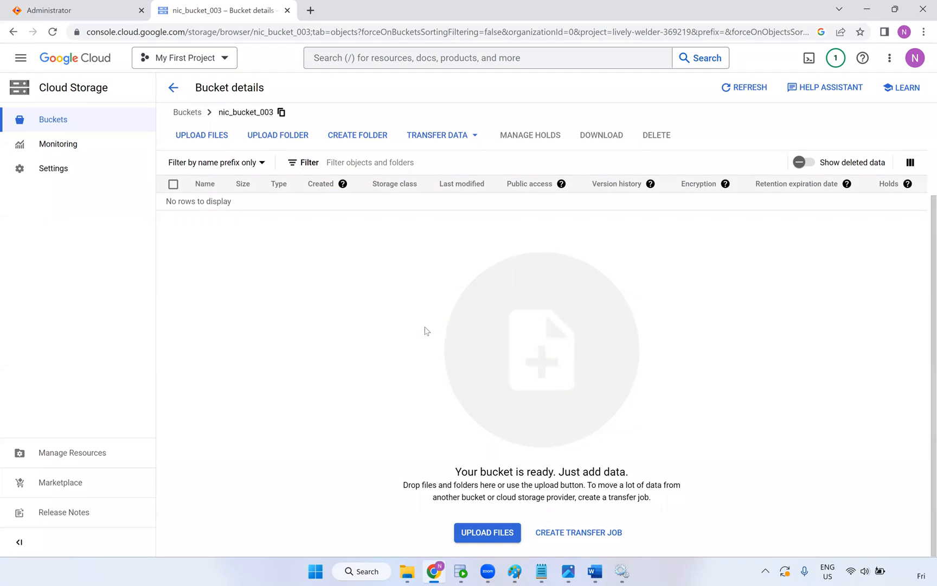
# Switch back to Informatica and reload the NIC agent details page
pyautogui.click(74, 12)
pyautogui.click(320, 34)
pyautogui.press('Return')
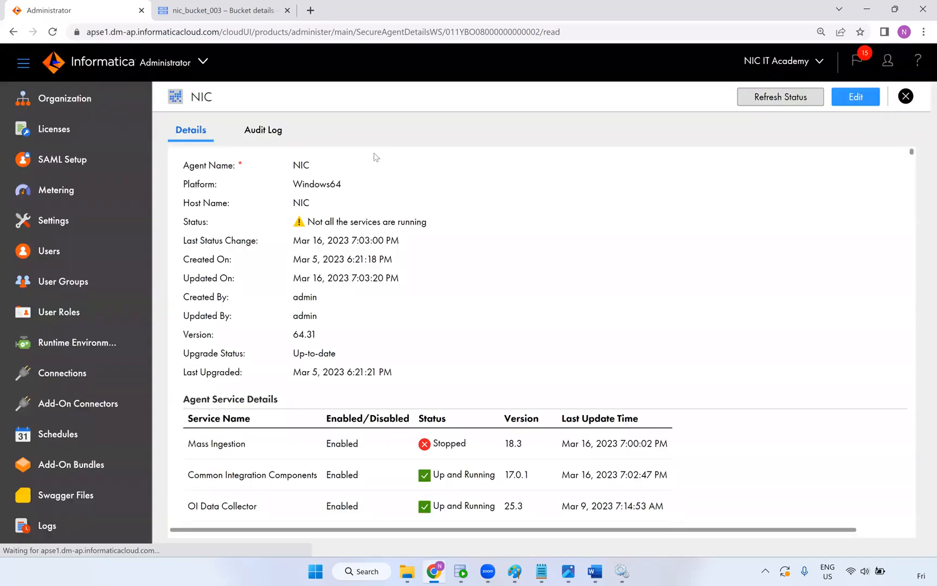
# Compare the Data Integration Server rows: 64.0.6 versus 64.0.7 Starting up
pyautogui.scroll(-1, 587, 353)
pyautogui.scroll(-3, 587, 354)
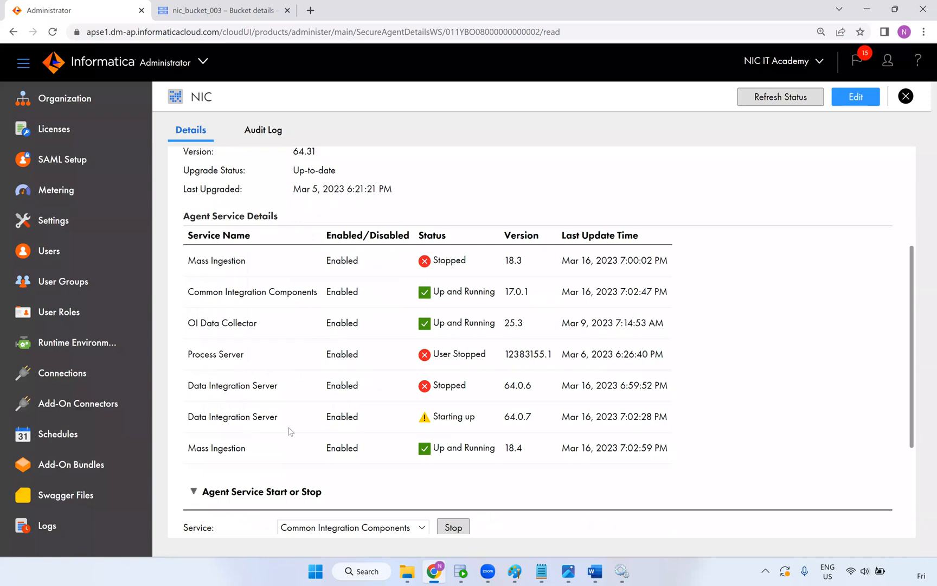
pyautogui.moveTo(487, 428); pyautogui.dragTo(419, 426)
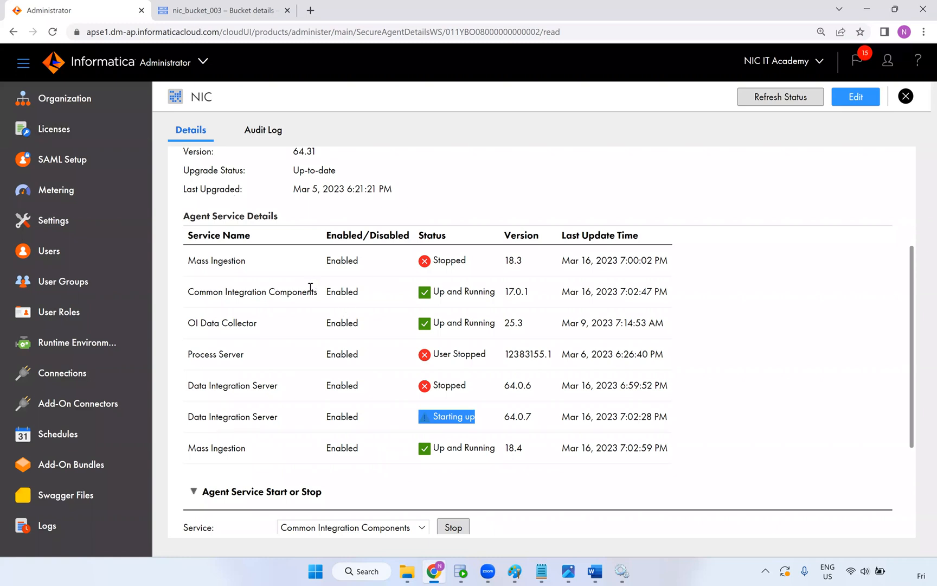
pyautogui.click(521, 386)
pyautogui.doubleClick(519, 386)
pyautogui.click(505, 422)
pyautogui.doubleClick(504, 422)
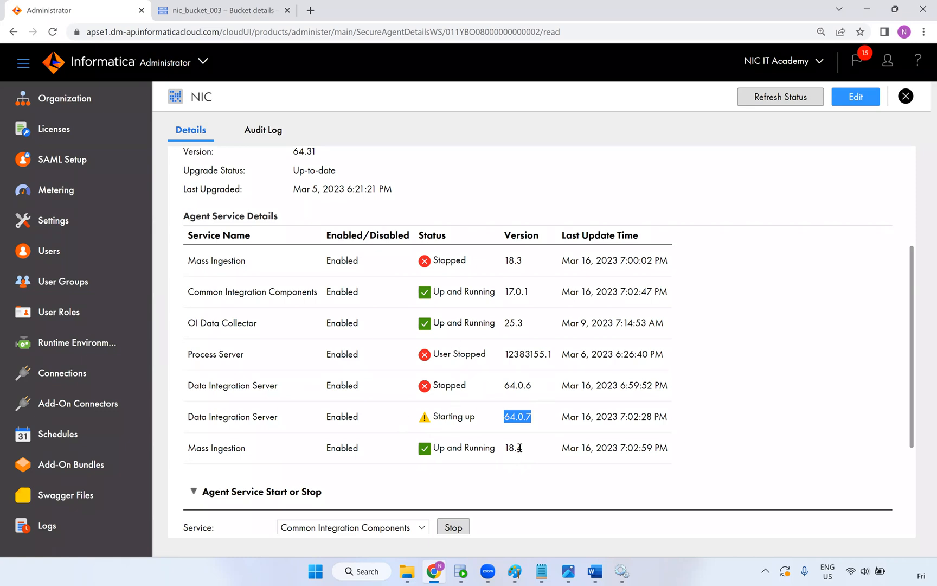
# Reload the agent details and recheck versions 64.0.7 and 64.0.6
pyautogui.click(123, 33)
pyautogui.press('Return')
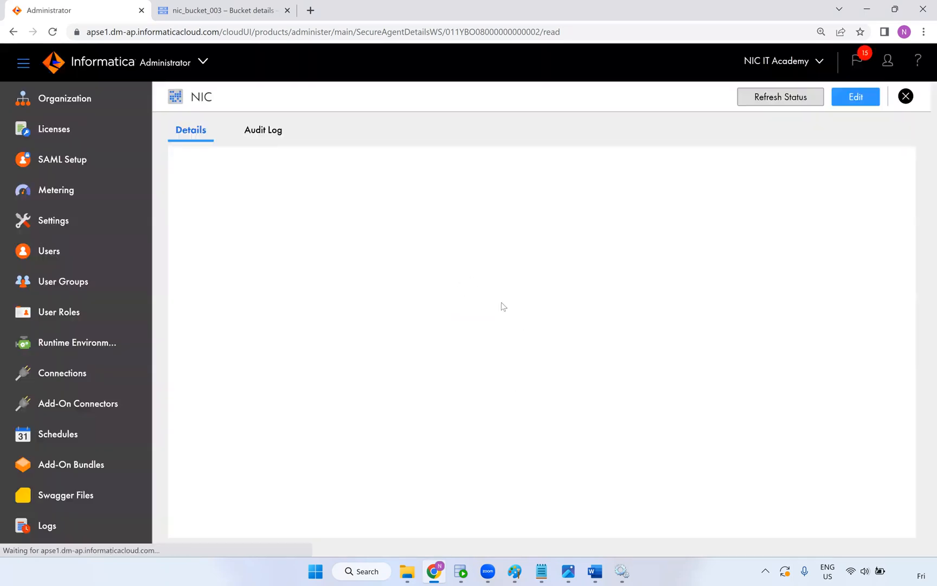
pyautogui.scroll(-4, 490, 312)
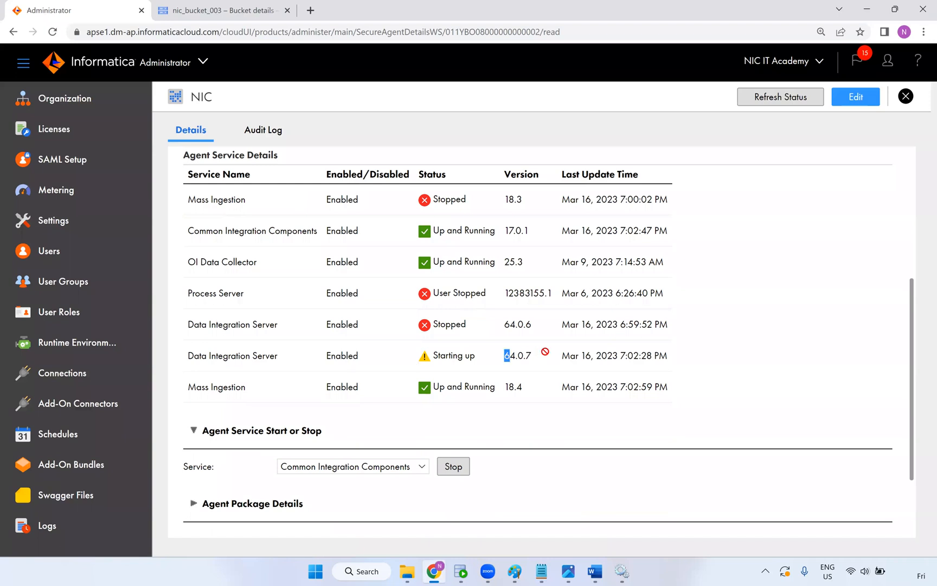
pyautogui.doubleClick(519, 355)
pyautogui.doubleClick(513, 324)
# Browse to C:\Program Files\Informatica Cloud Secure Agent\apps\Data_Integration_Server in File Explorer
pyautogui.click(406, 571)
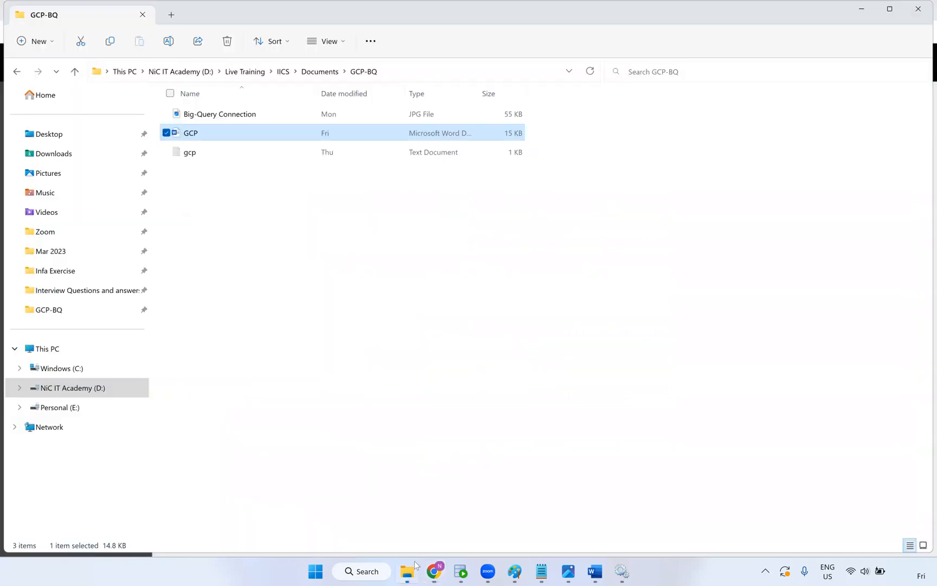
pyautogui.click(85, 367)
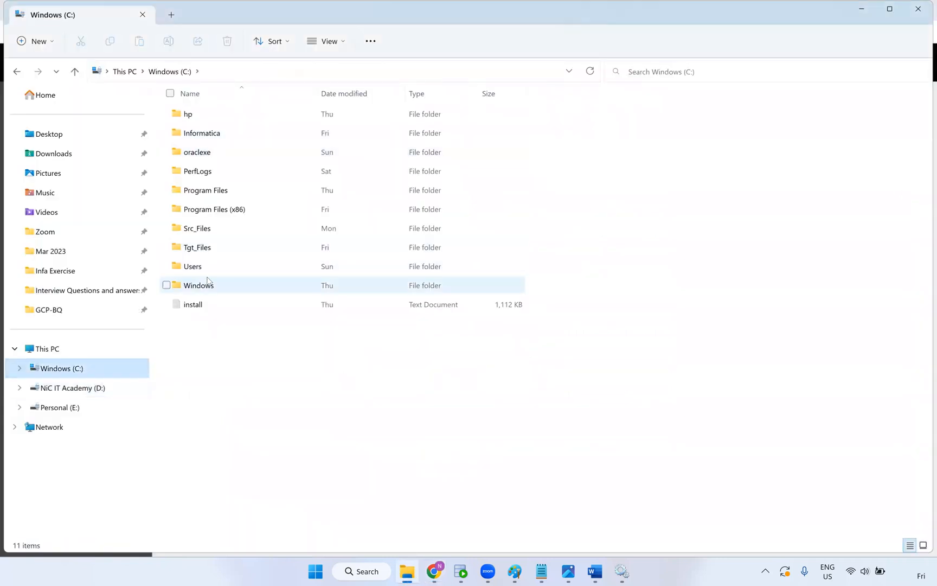
pyautogui.doubleClick(220, 195)
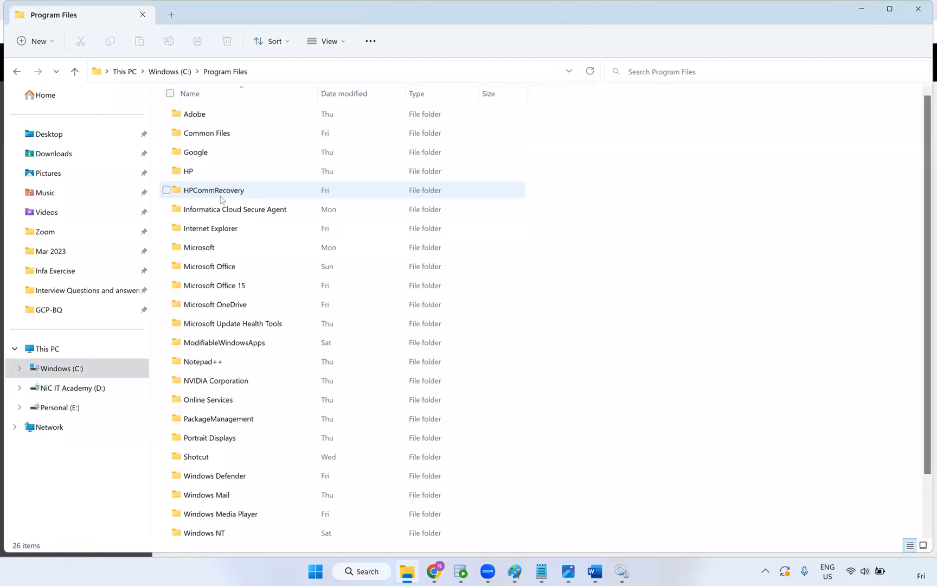
pyautogui.click(280, 215)
pyautogui.doubleClick(281, 217)
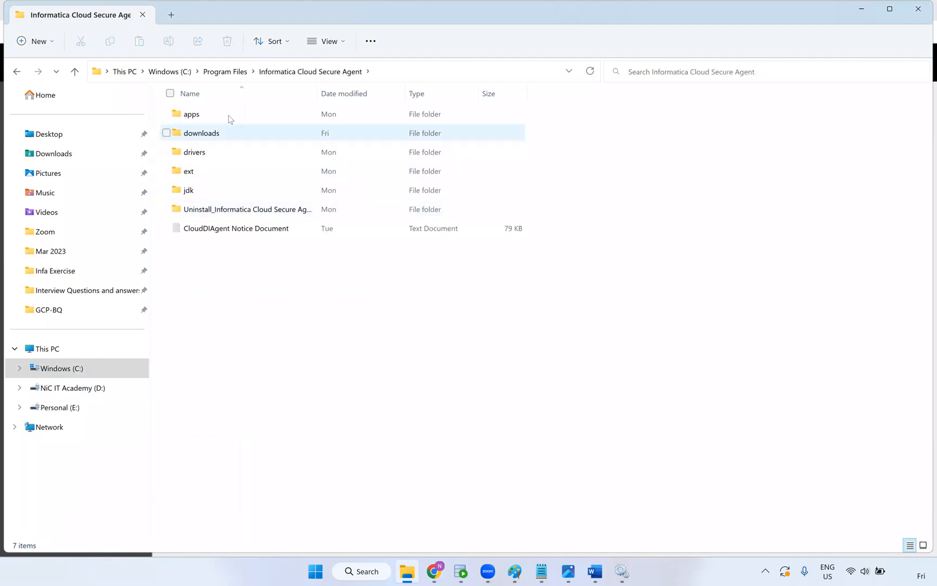
pyautogui.doubleClick(230, 115)
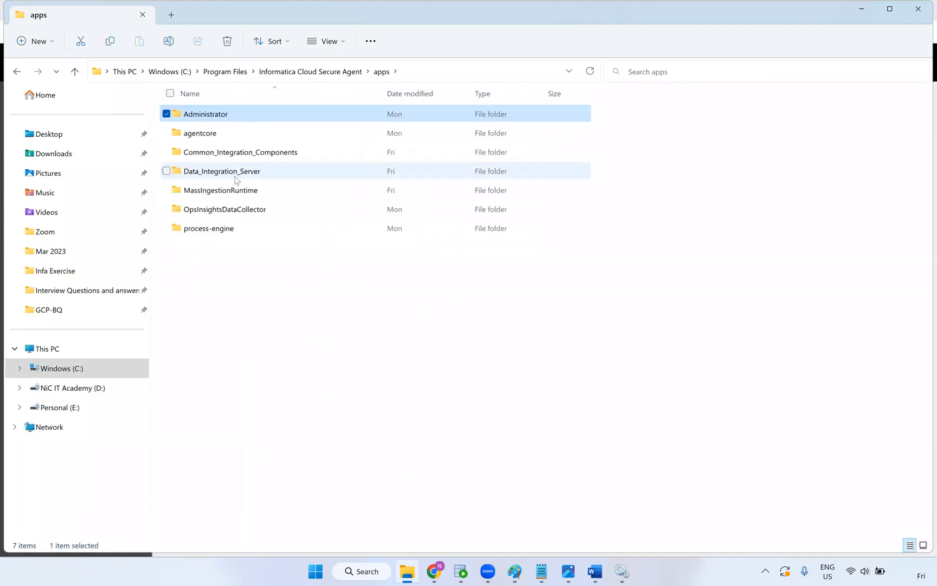
pyautogui.doubleClick(236, 173)
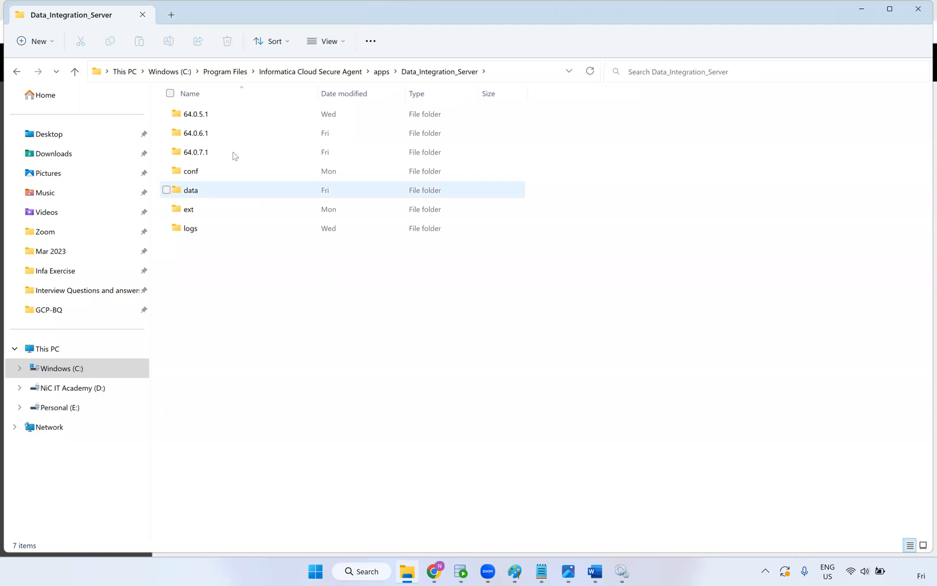
# Select the 64.0.6.1 and 64.0.5.1 folders for permanent deletion, then cancel it
pyautogui.click(226, 137)
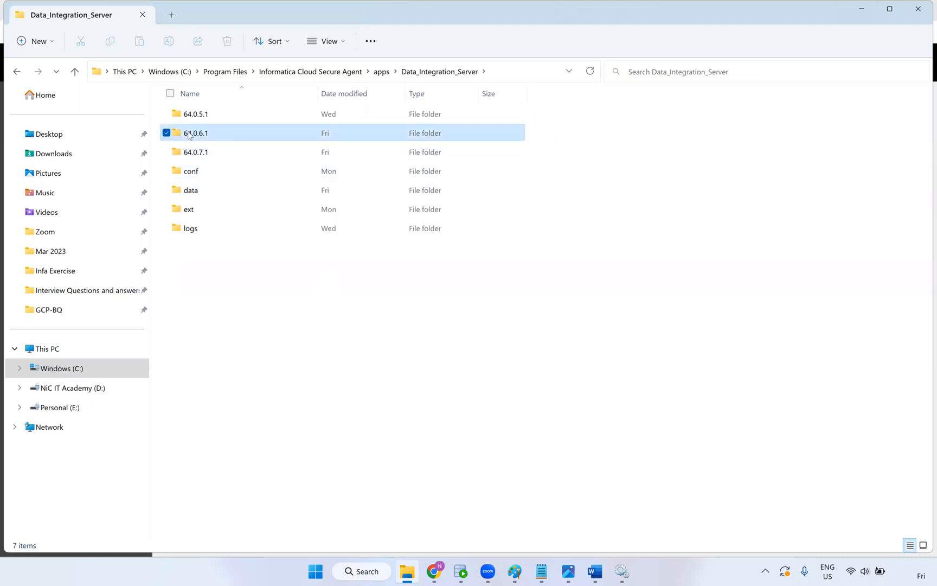
pyautogui.click(165, 115)
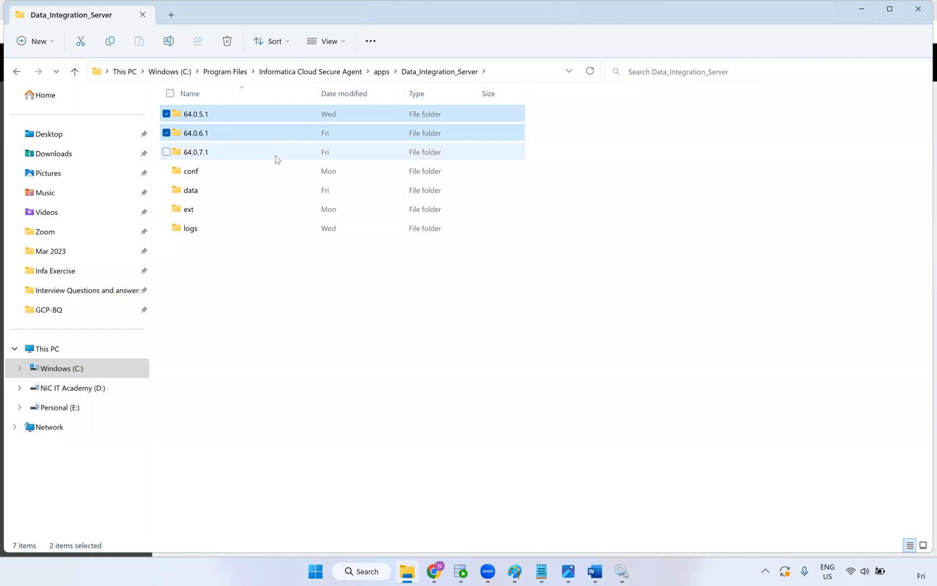
pyautogui.hotkey('shift', 'Delete')
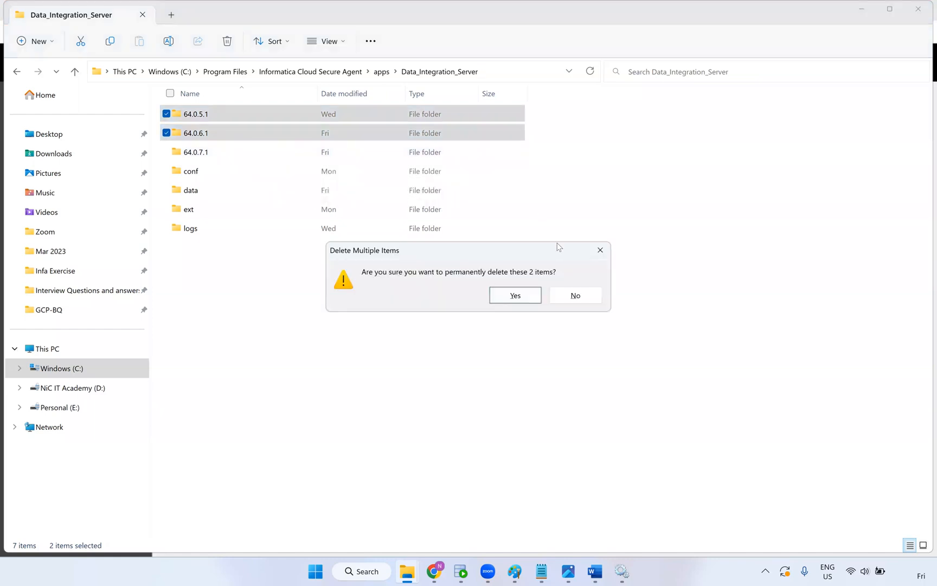
pyautogui.click(600, 252)
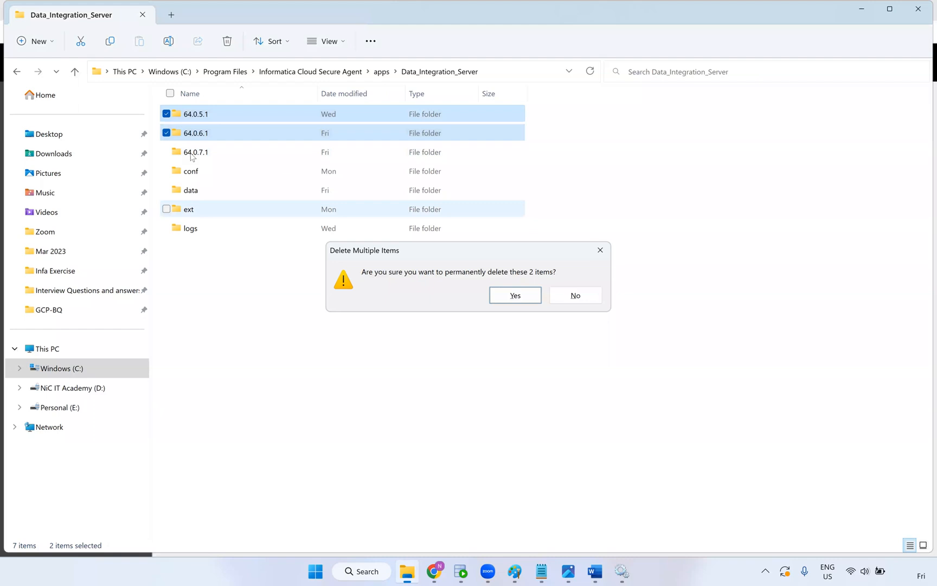
# Rename folders 64.0.6.1 and 64.0.5.1 to 64.0.6.1_bkp and 64.0.5.1_bkp
pyautogui.click(212, 136)
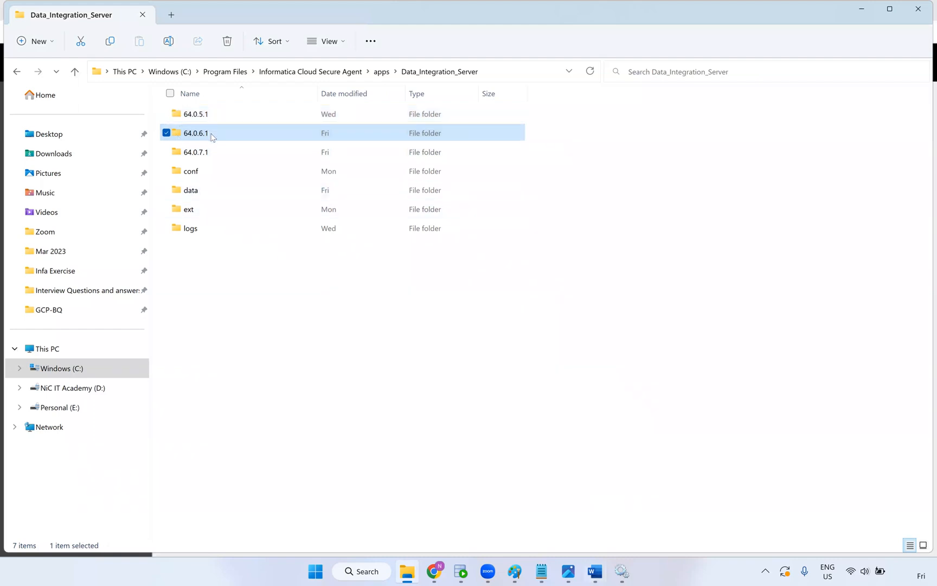
pyautogui.click(212, 134)
pyautogui.click(214, 132)
pyautogui.write('_bkp')
pyautogui.click(241, 233)
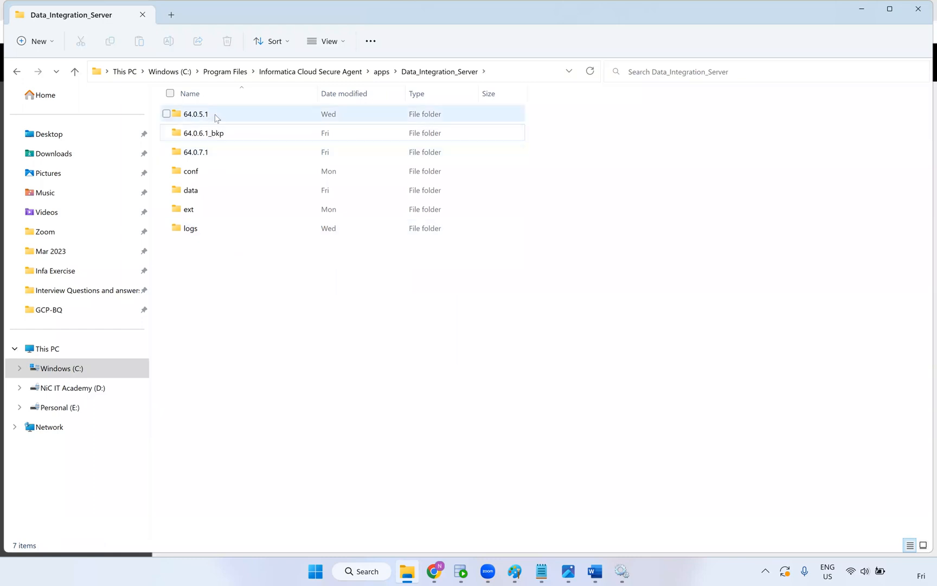
pyautogui.click(215, 117)
pyautogui.click(210, 114)
pyautogui.click(211, 115)
pyautogui.write('_bkp')
pyautogui.click(299, 318)
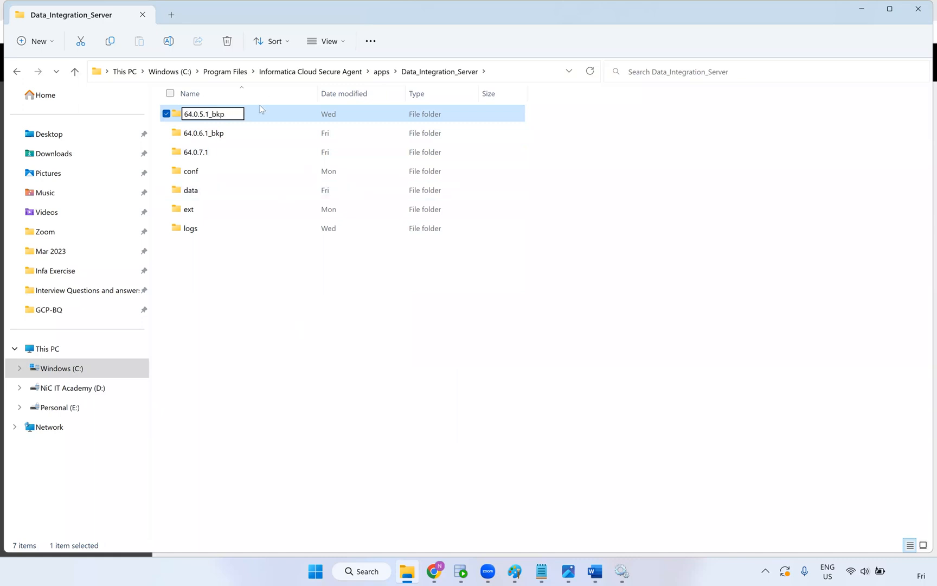
# Confirm in Chrome that the running Data Integration Server version is 64.0.7
pyautogui.click(202, 158)
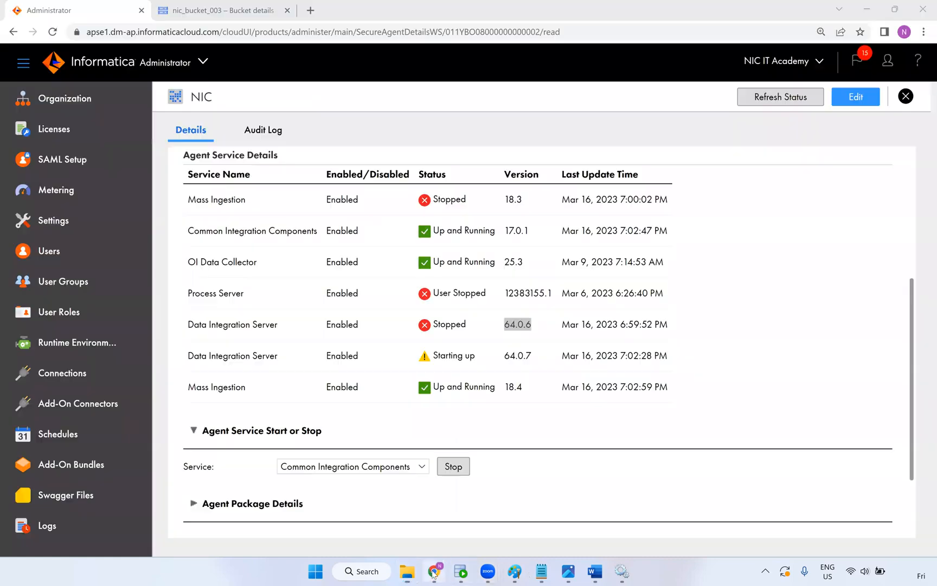
pyautogui.click(434, 571)
pyautogui.moveTo(534, 356); pyautogui.dragTo(492, 369)
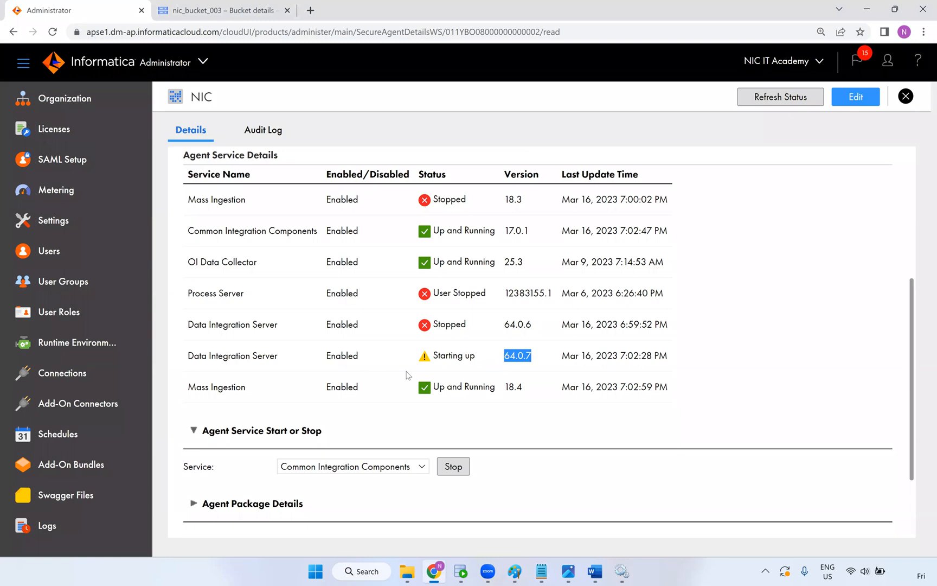
pyautogui.hotkey('alt', 'Tab')
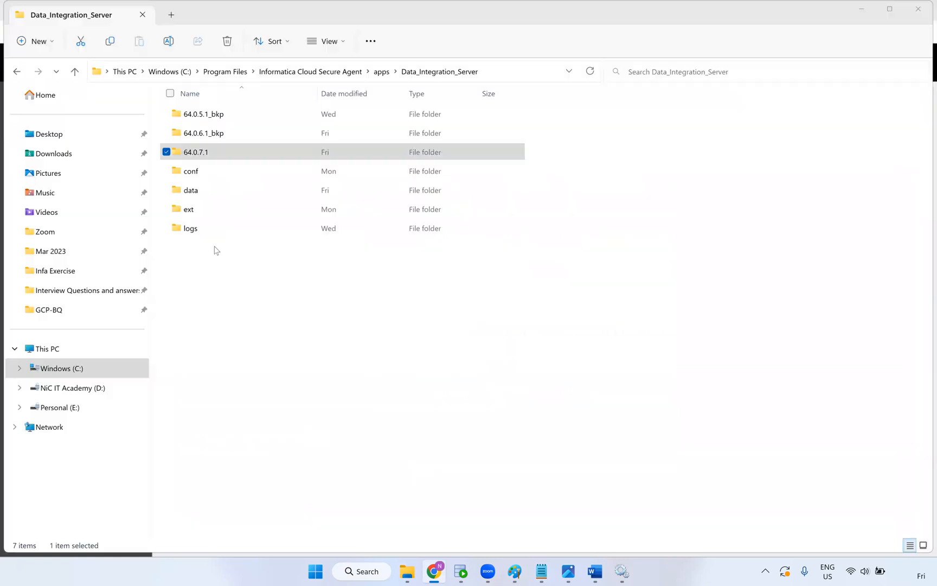
# Select the 64.0.6.1_bkp and 64.0.5.1_bkp folders and request permanent deletion
pyautogui.click(166, 133)
pyautogui.click(165, 114)
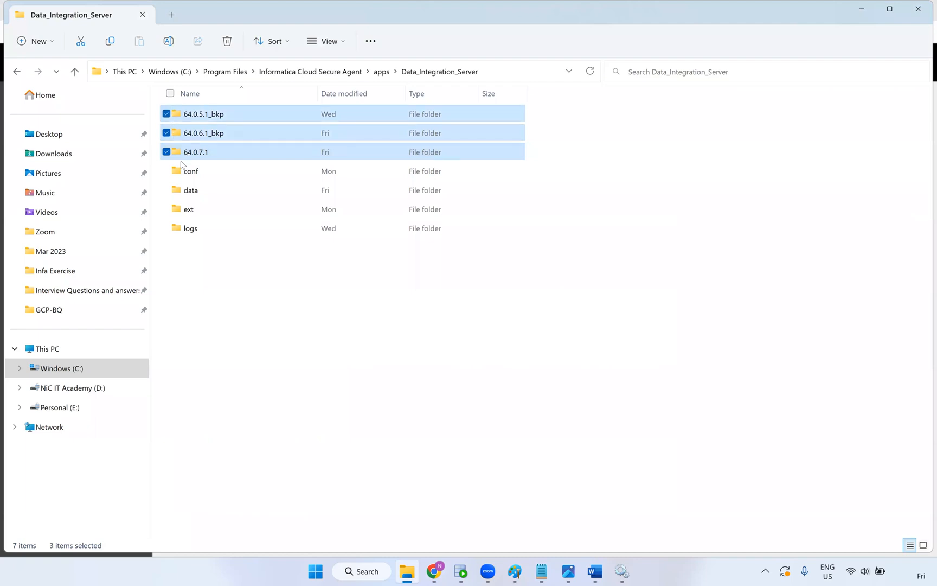
pyautogui.click(166, 152)
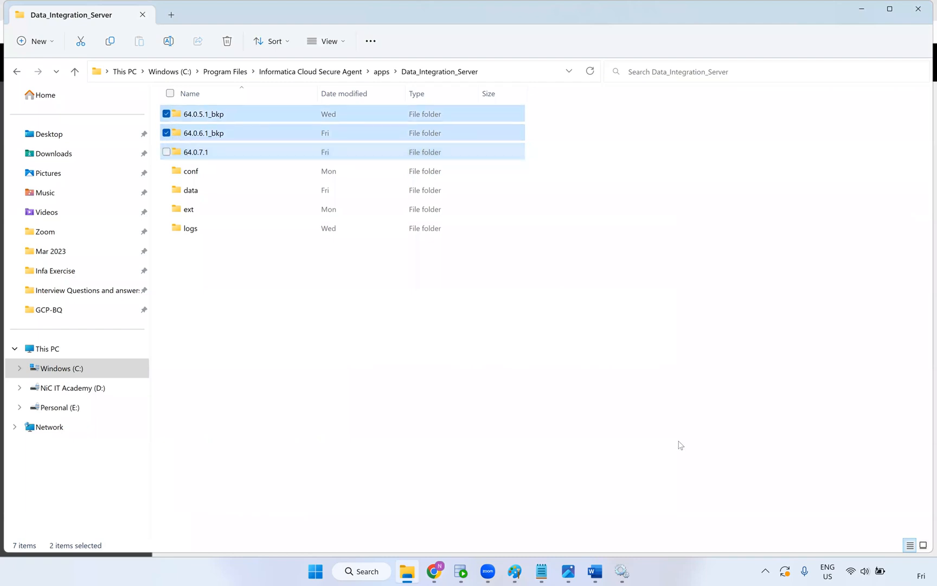
pyautogui.hotkey('shift', 'Delete')
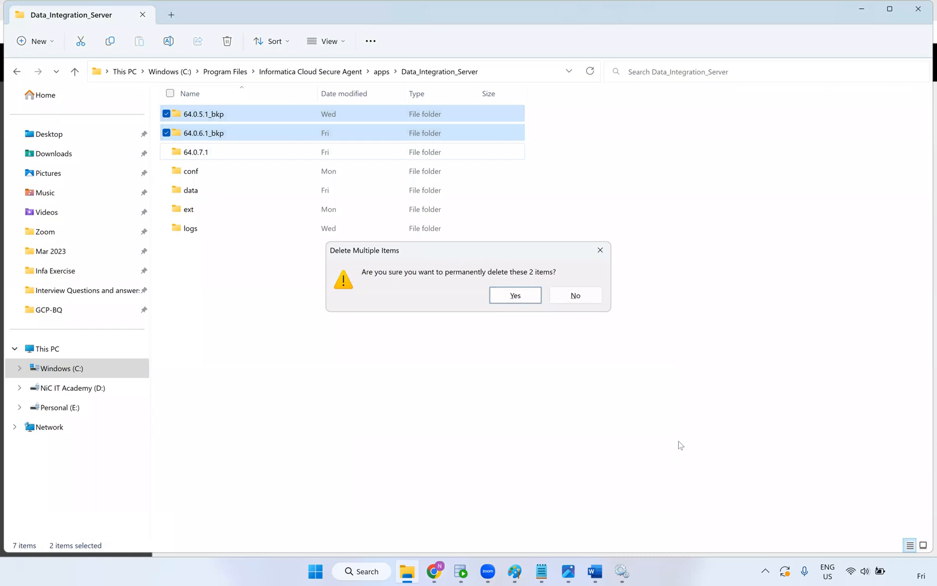
# Confirm permanent deletion of the two _bkp folders, then open apps > MassIngestionRuntime
pyautogui.press('Return')
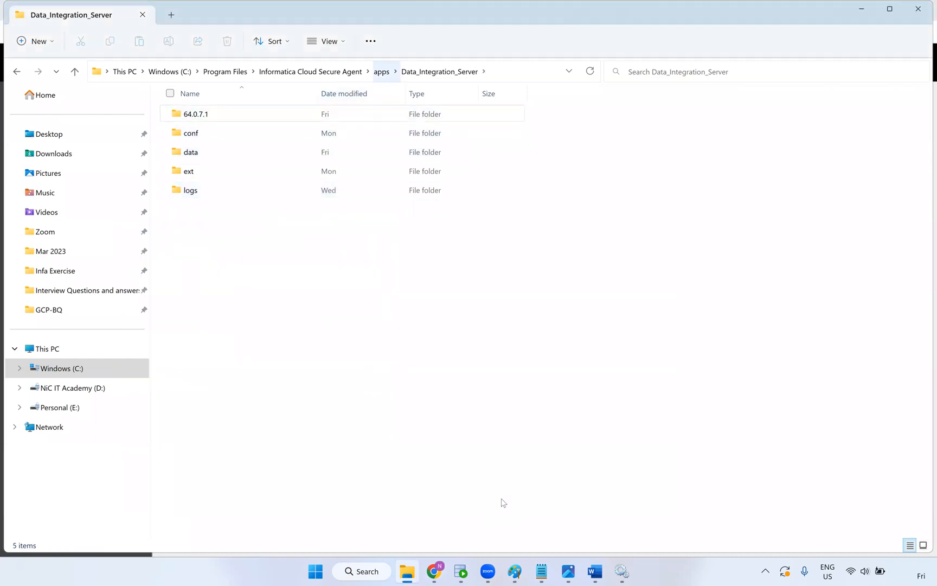
pyautogui.click(381, 72)
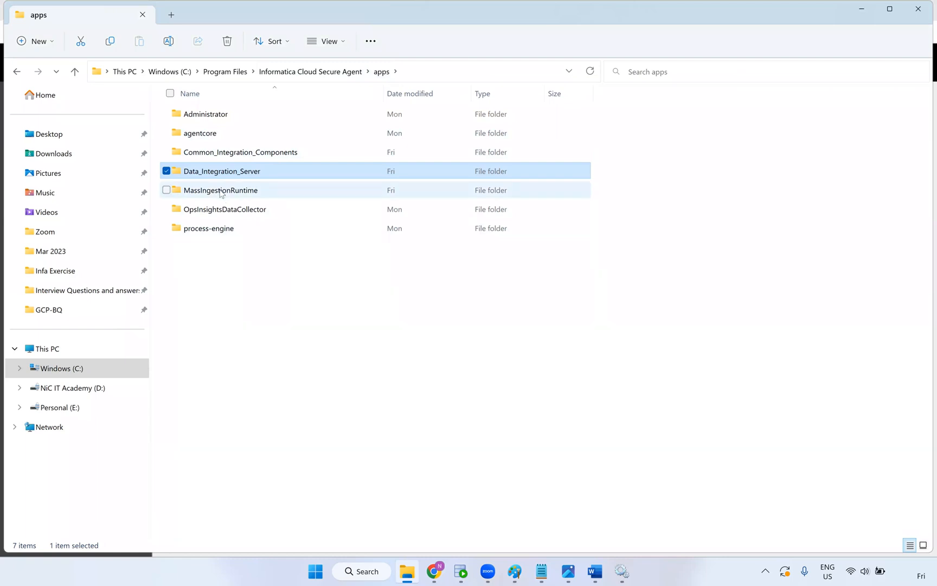
pyautogui.doubleClick(220, 192)
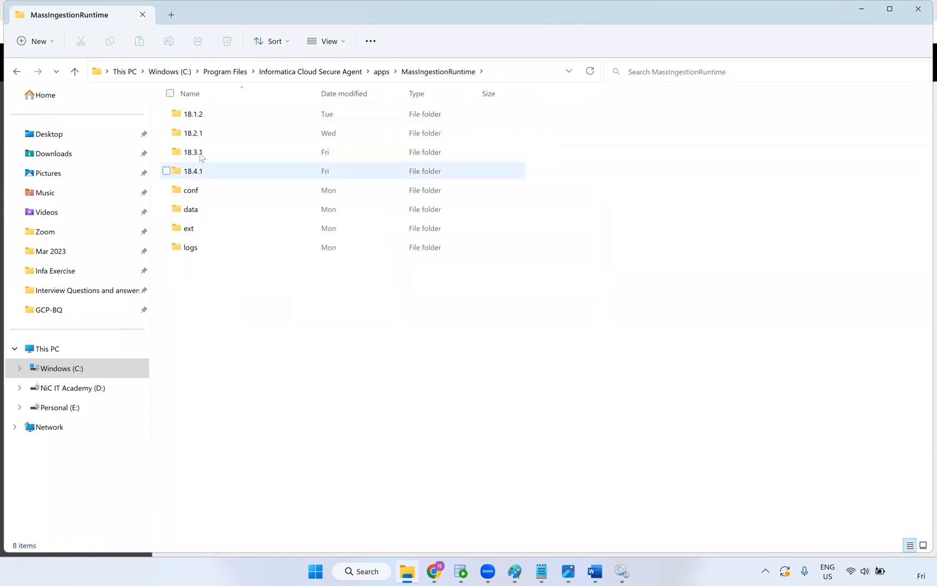
# Permanently delete the 18.1.2, 18.2.1 and 18.3.1 folders, leaving only 18.4.1
pyautogui.click(200, 151)
pyautogui.click(200, 133)
pyautogui.click(203, 117)
pyautogui.click(167, 133)
pyautogui.click(167, 152)
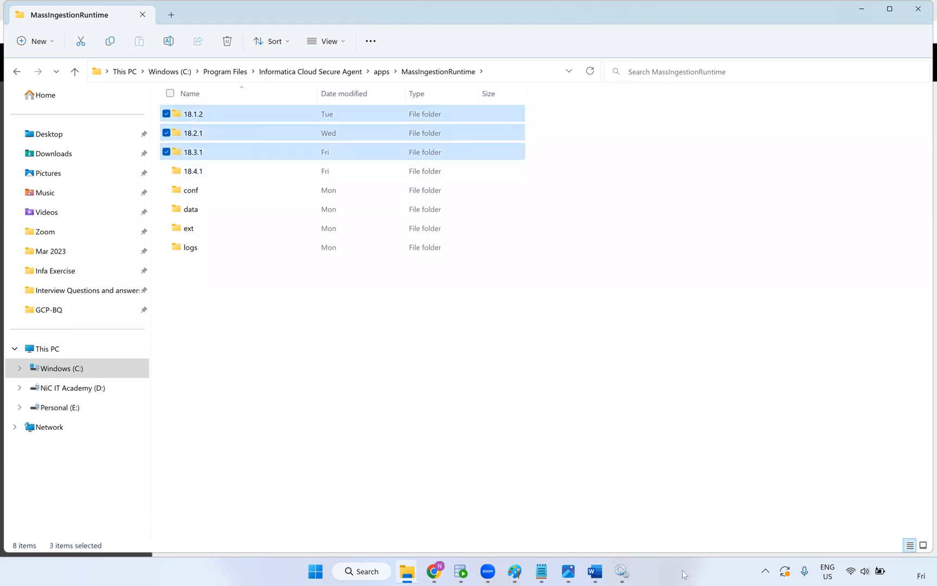
pyautogui.hotkey('shift', 'Delete')
pyautogui.press('Return')
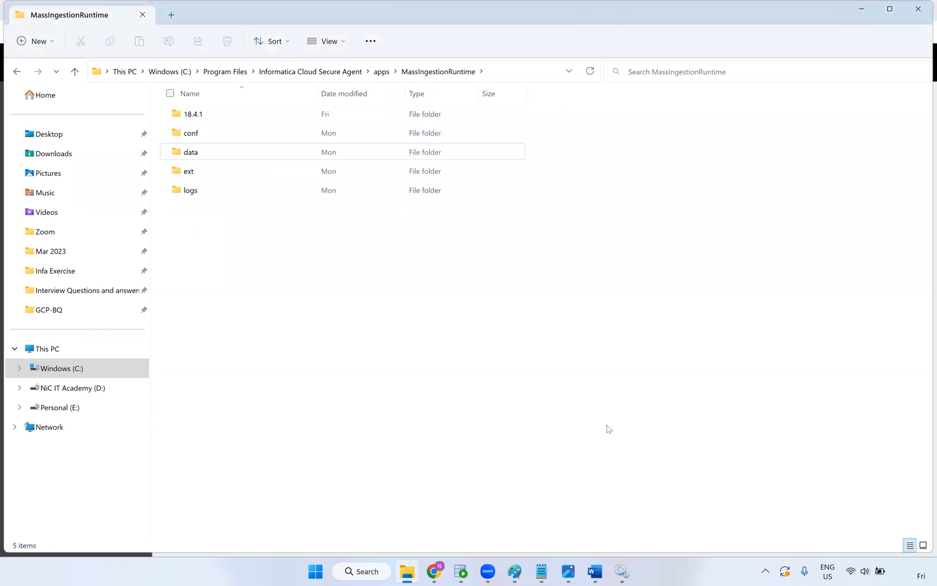
pyautogui.click(381, 72)
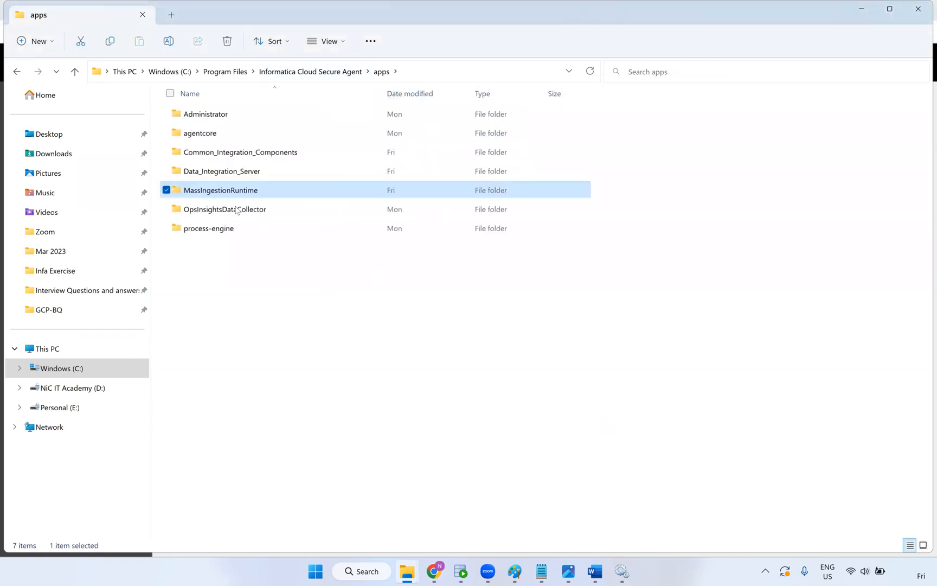
pyautogui.click(434, 572)
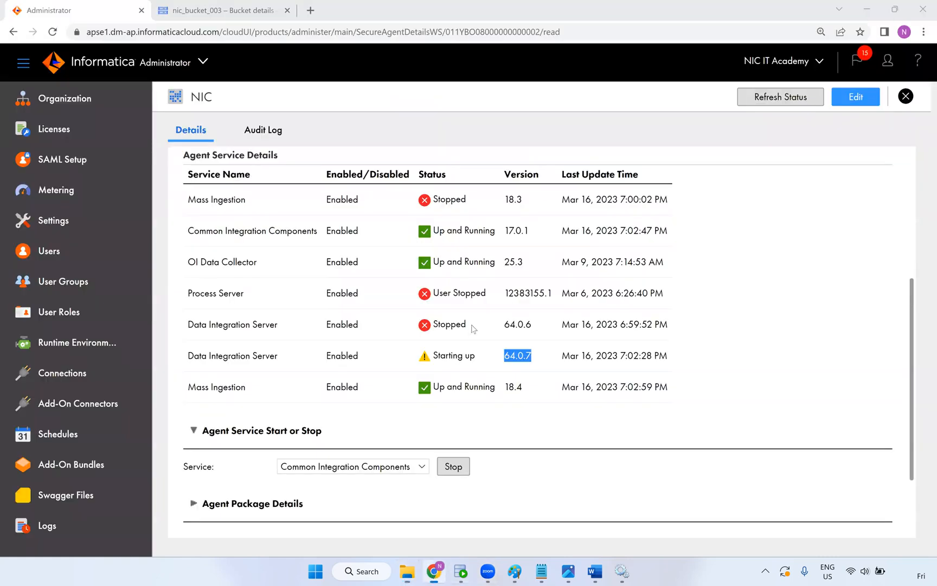
# Reload the agent details page and check Agent Service Details, noting the stopped 64.0.6 server
pyautogui.click(150, 32)
pyautogui.press('Return')
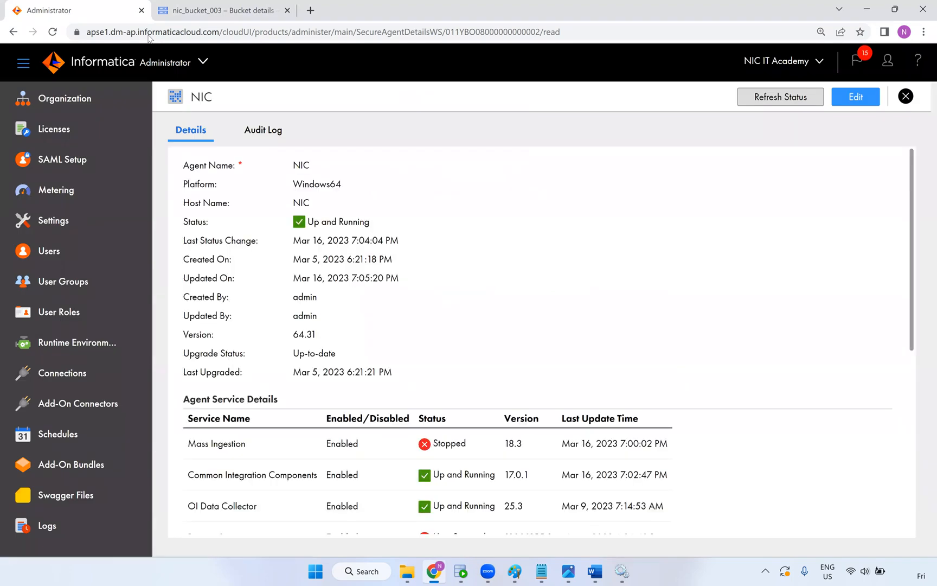
pyautogui.moveTo(370, 240); pyautogui.dragTo(279, 231)
pyautogui.scroll(-4, 465, 301)
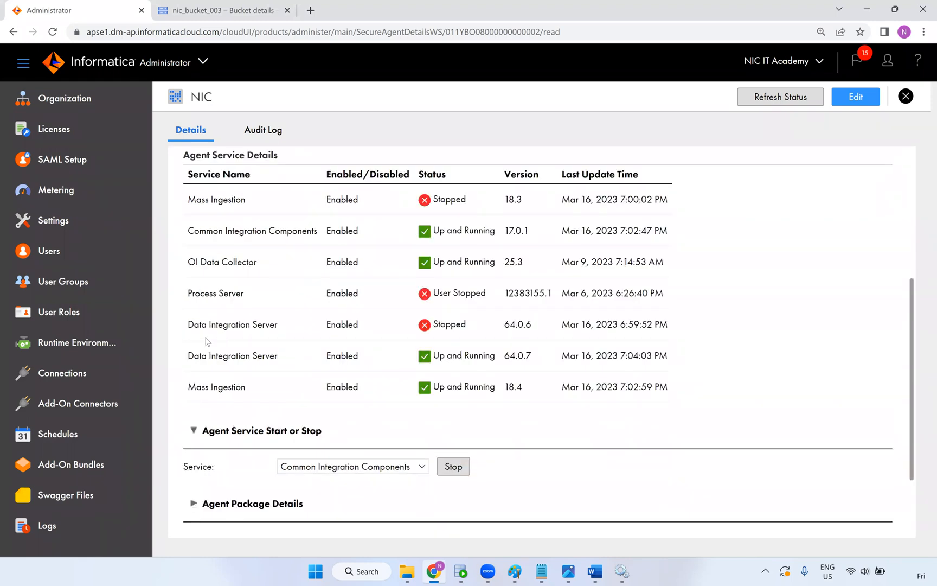
pyautogui.moveTo(531, 332); pyautogui.dragTo(483, 331)
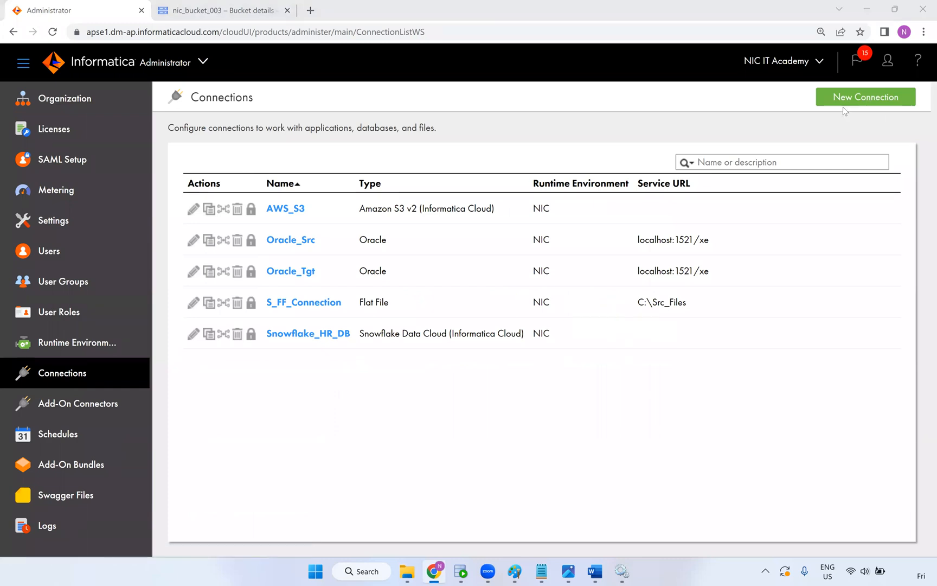
# Open the console billing overview and note the average monthly and forecasted end-of-month costs
pyautogui.click(223, 11)
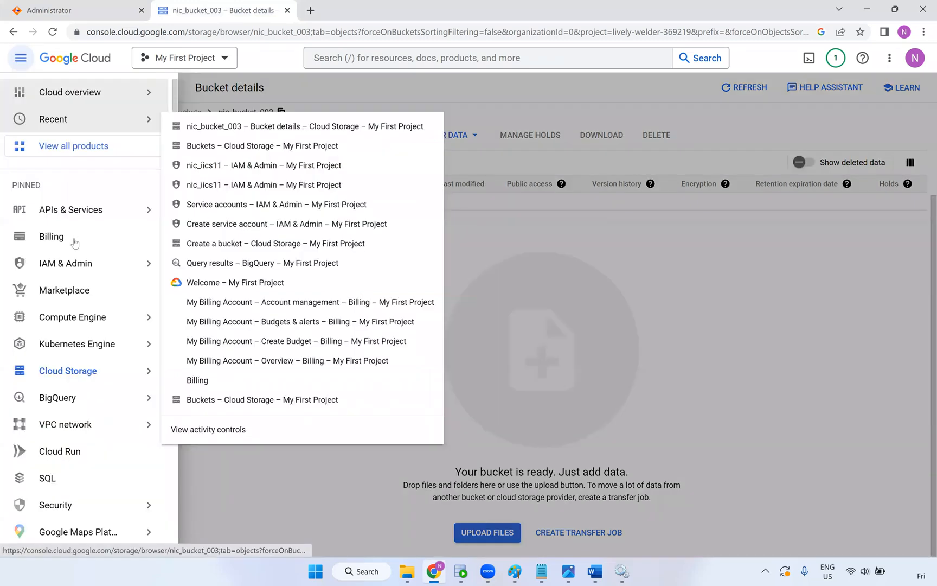
pyautogui.click(67, 242)
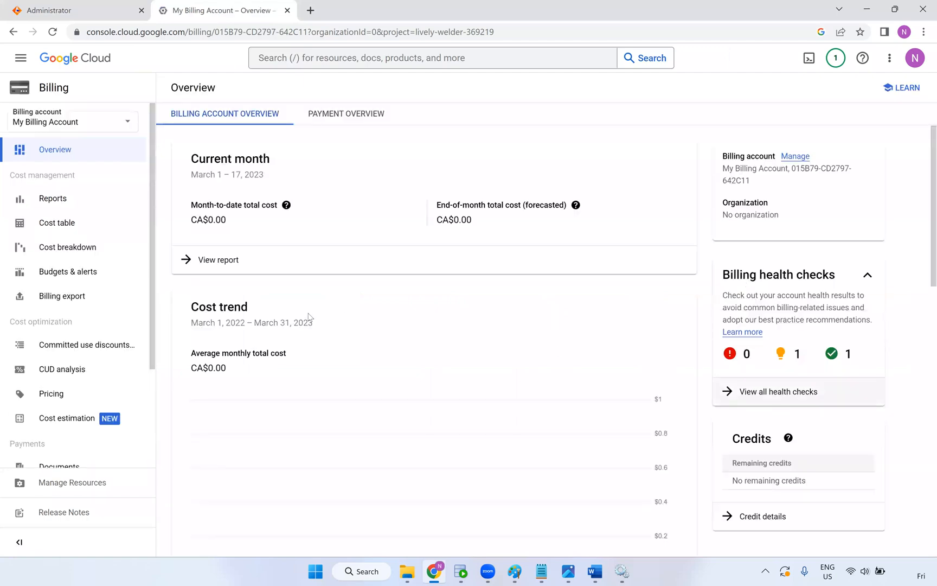
pyautogui.moveTo(191, 368); pyautogui.dragTo(226, 370)
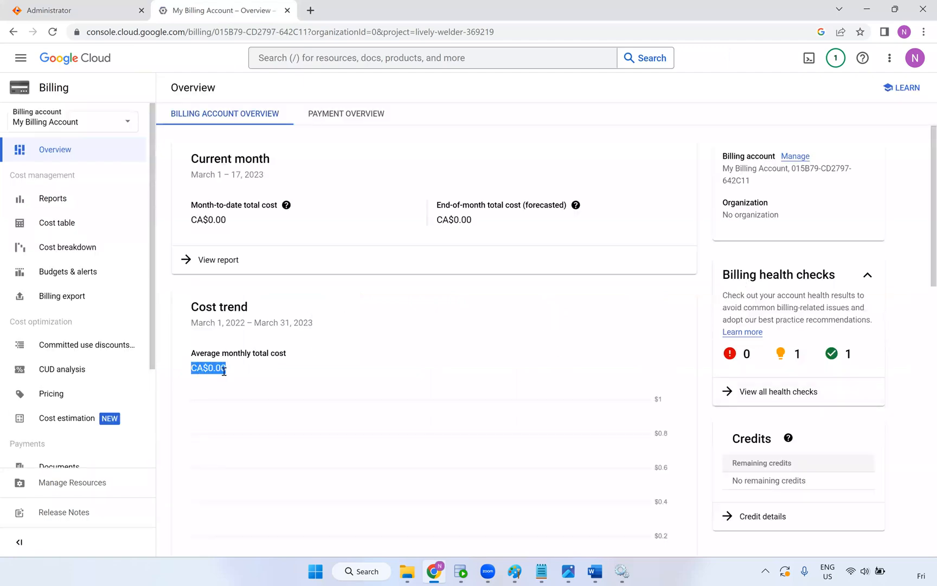
pyautogui.moveTo(474, 220); pyautogui.dragTo(436, 220)
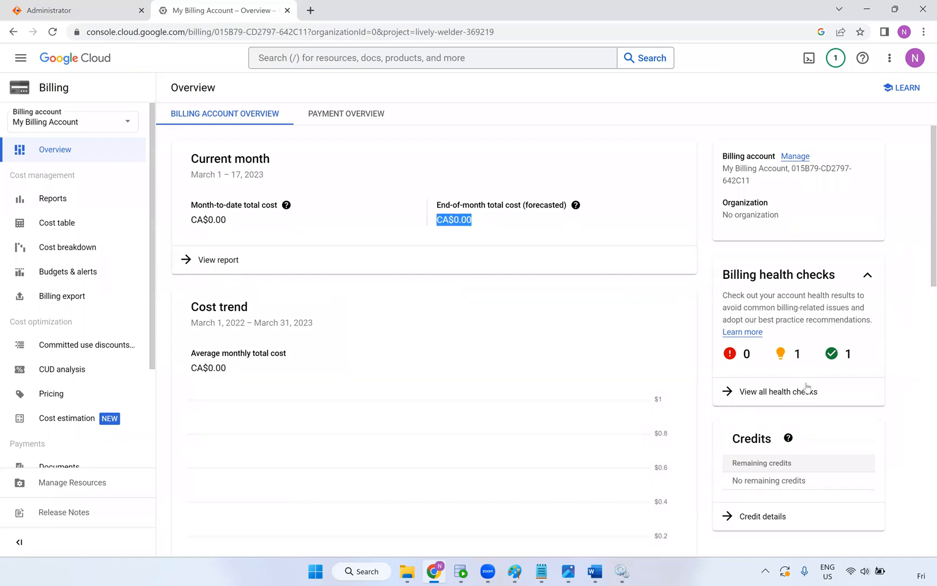
pyautogui.scroll(-7, 393, 353)
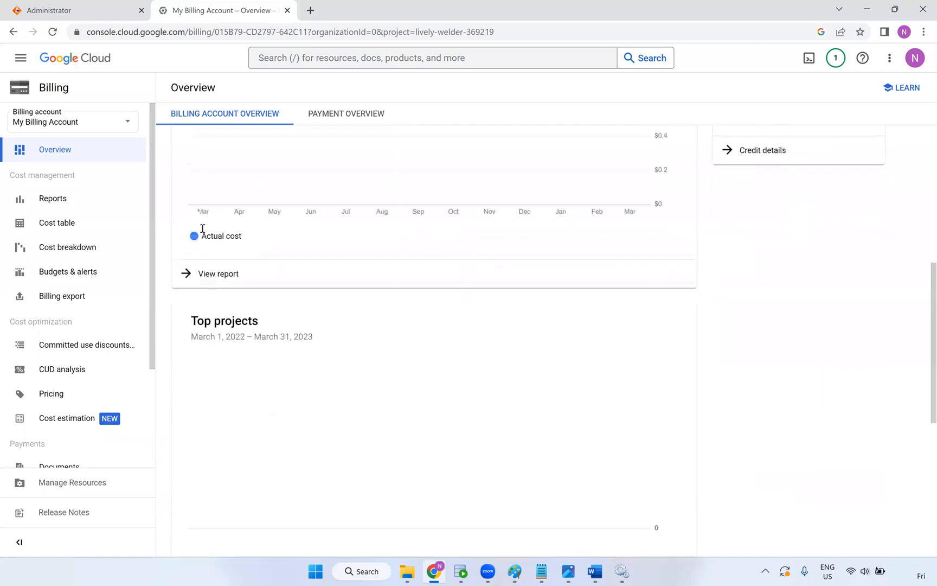
pyautogui.scroll(5, 730, 257)
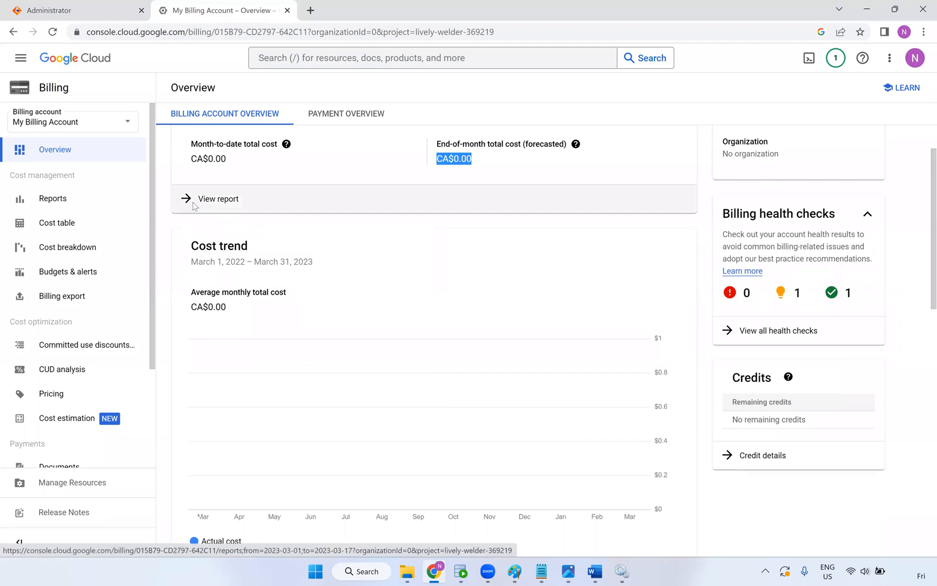
# Review the detailed billing cost report for March 1–17, highlighting its 0% cost change
pyautogui.click(205, 211)
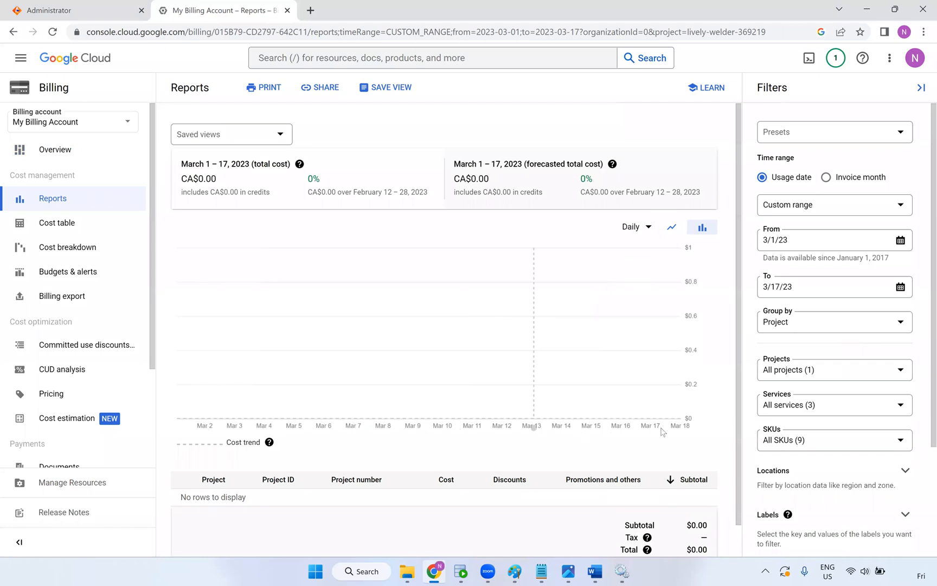
pyautogui.scroll(-1, 700, 423)
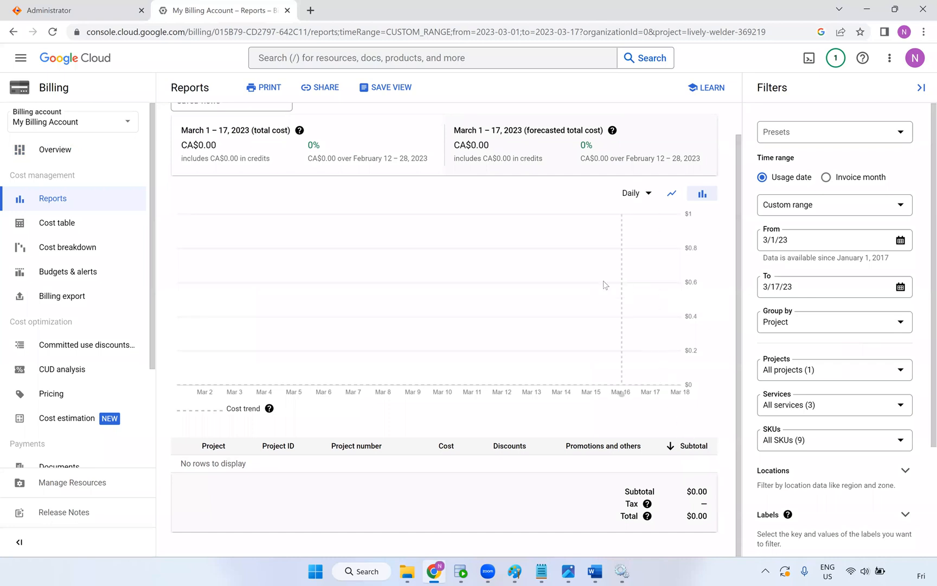
pyautogui.scroll(1, 542, 304)
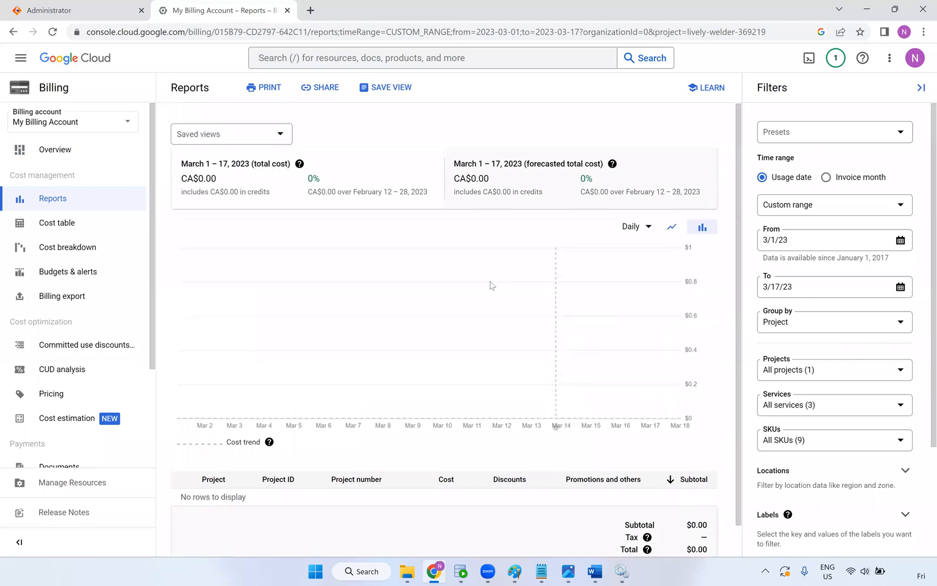
pyautogui.moveTo(321, 179); pyautogui.dragTo(298, 182)
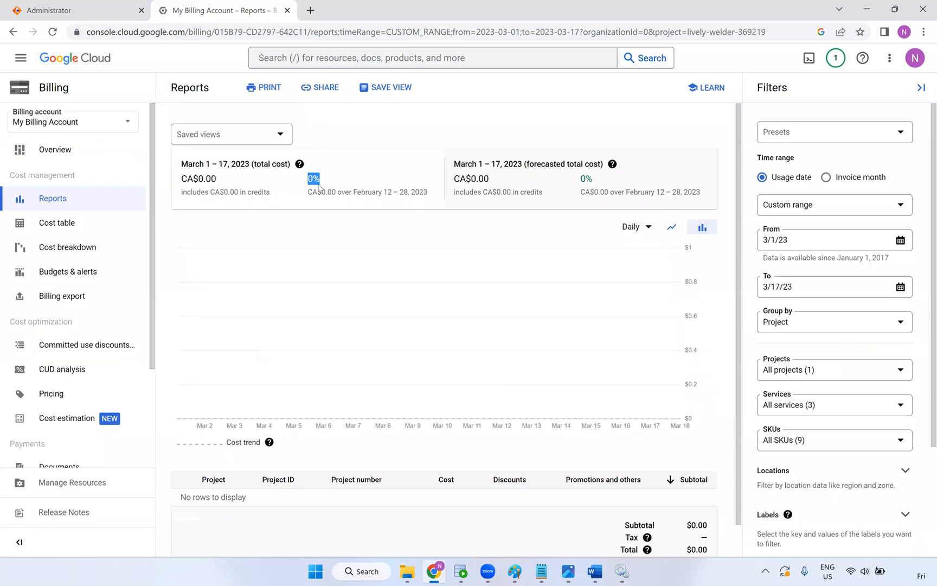
pyautogui.click(346, 179)
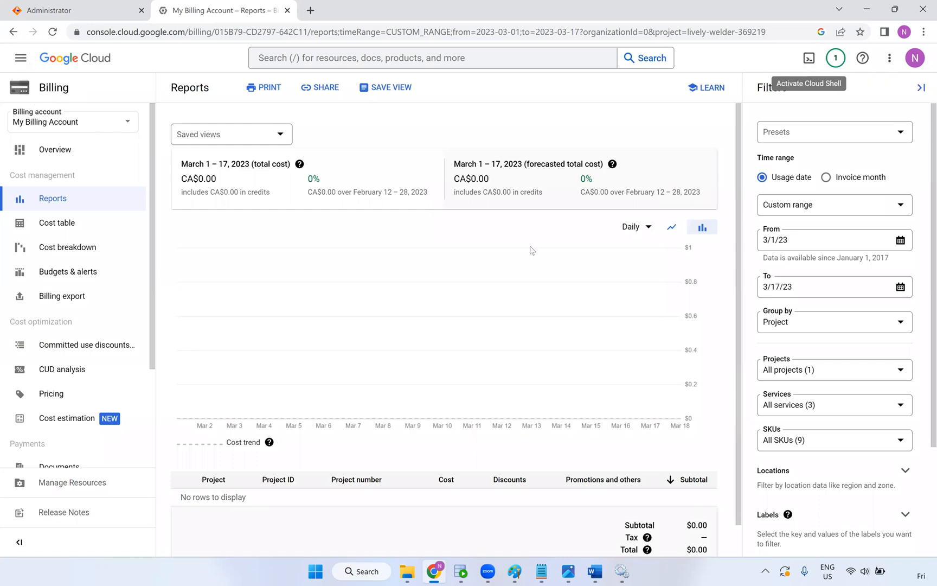
pyautogui.click(621, 571)
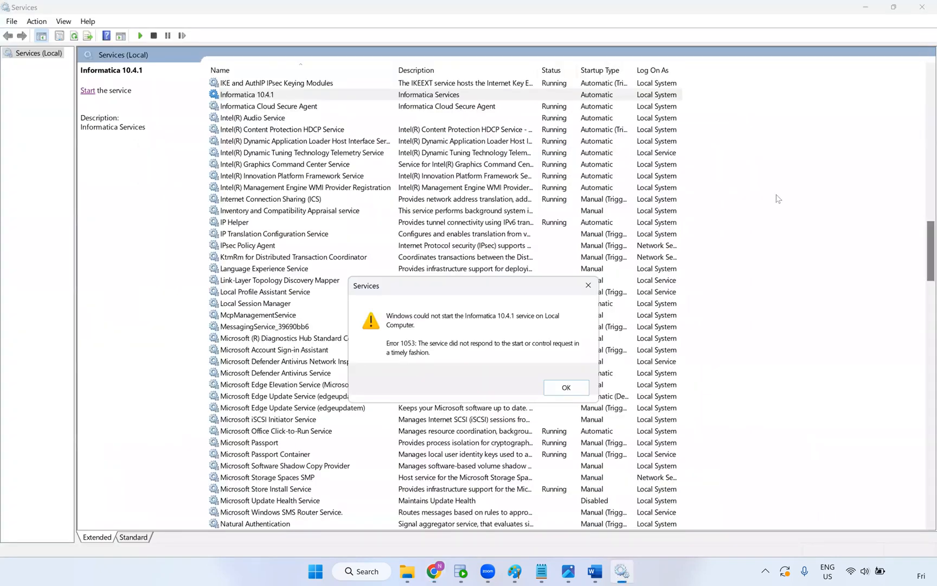
# Dismiss the Error 1053 message for Informatica 10.4.1 and close Services
pyautogui.press('Return')
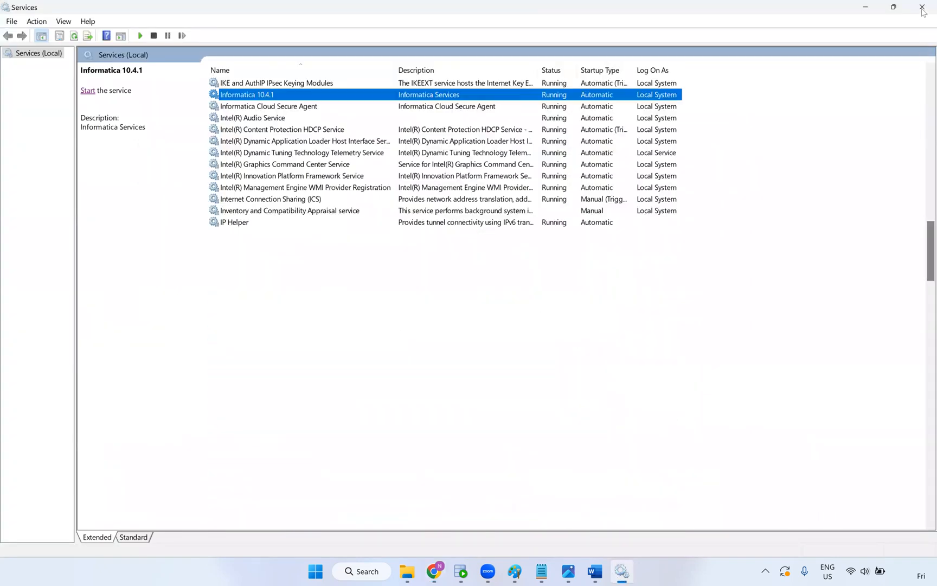
pyautogui.click(922, 8)
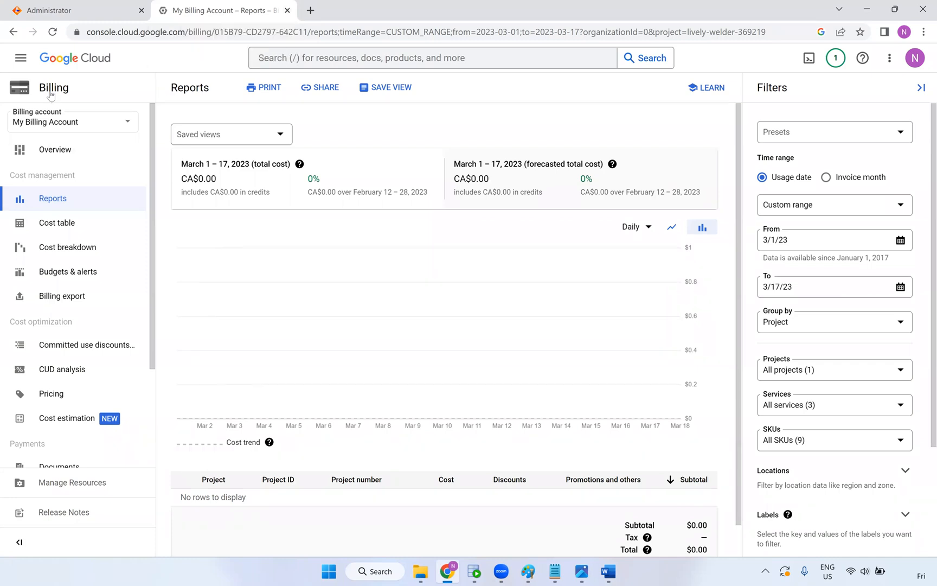
# Create a new connection named Google_cloud_BG_HR by adding BG_ to the Google_cloud_HR suggestion
pyautogui.click(100, 13)
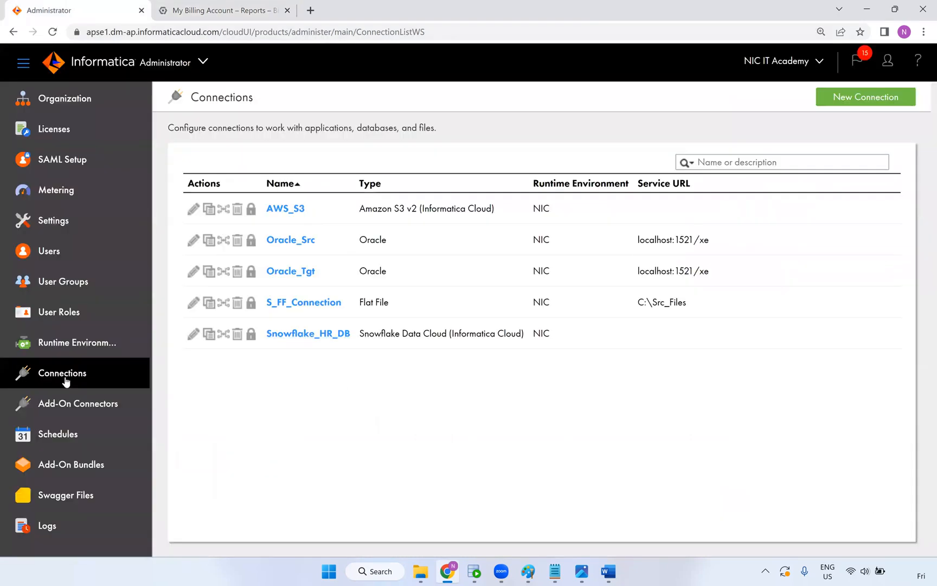
pyautogui.click(876, 95)
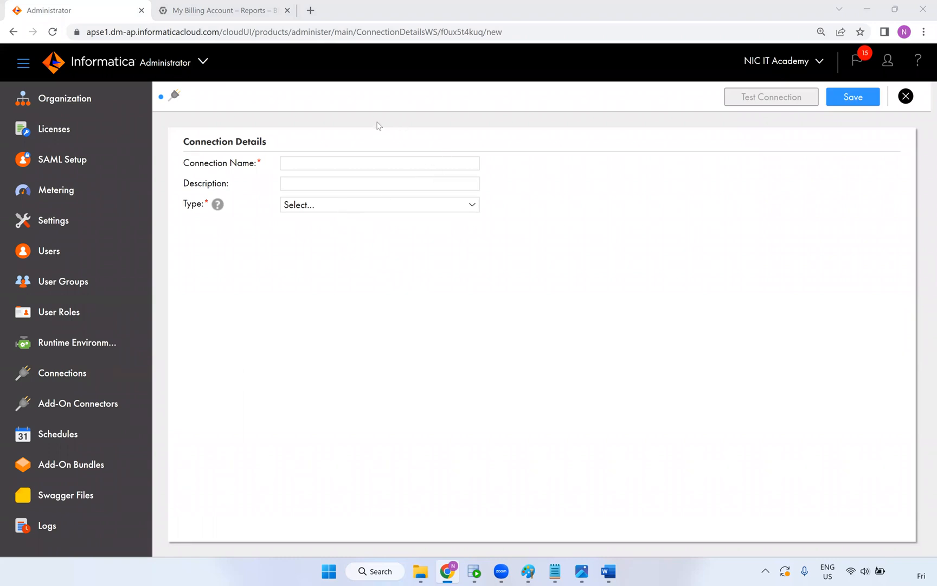
pyautogui.click(302, 165)
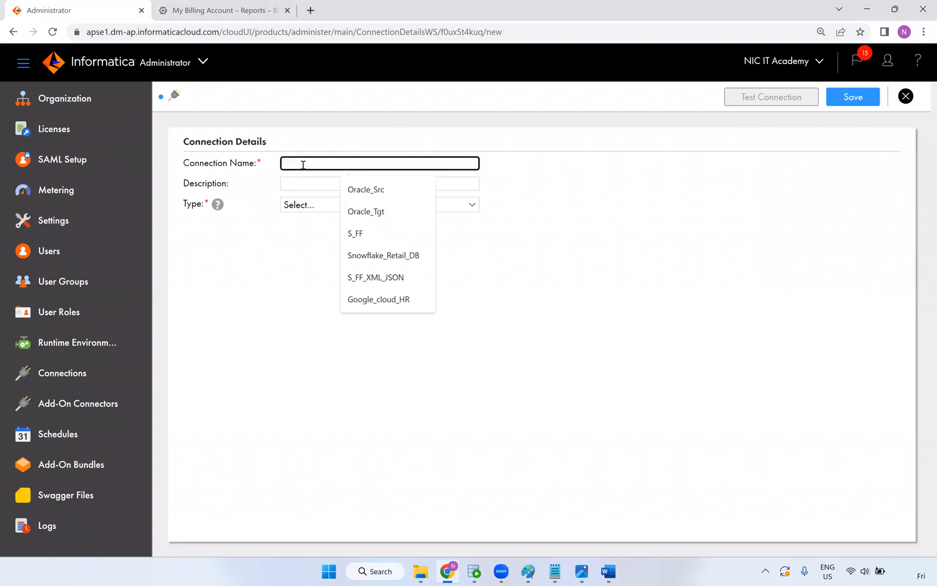
pyautogui.click(380, 297)
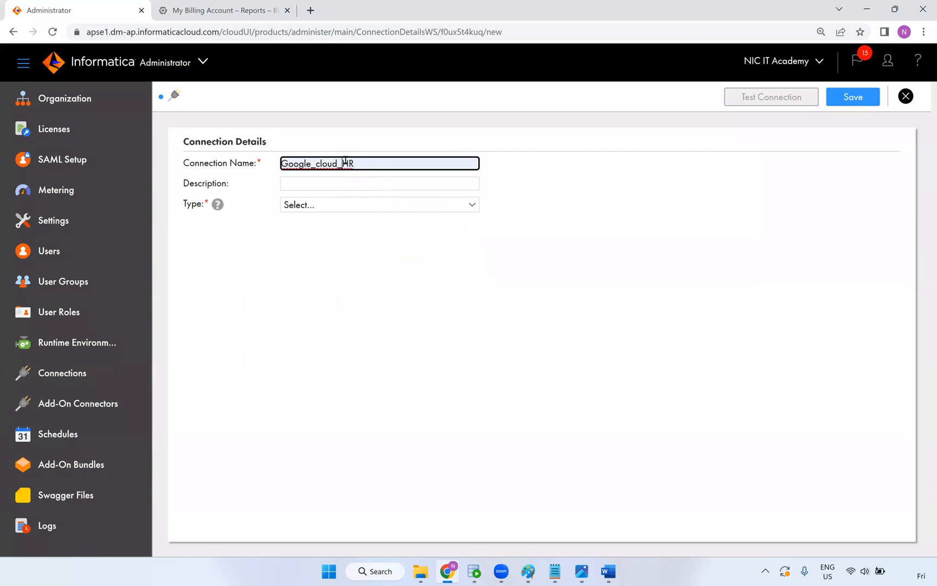
pyautogui.write('BG')
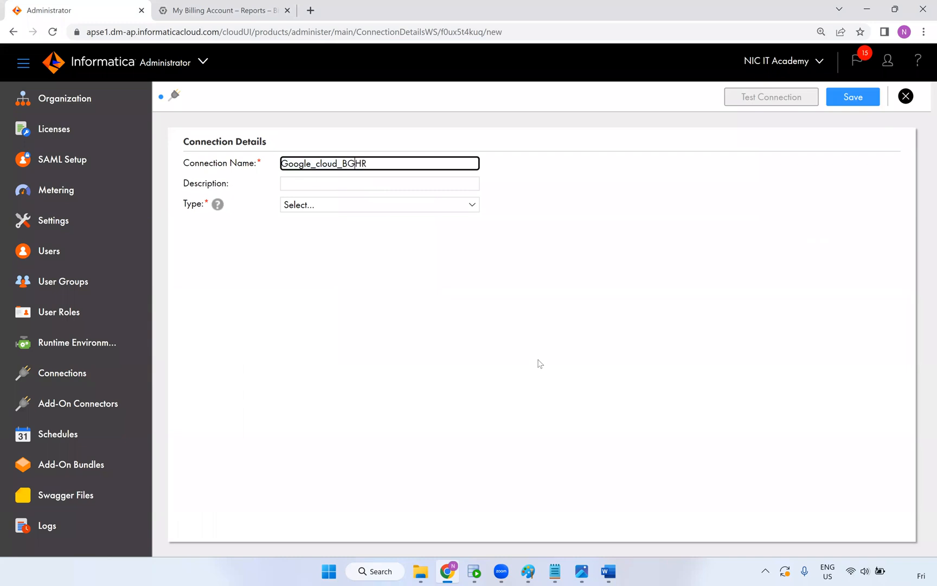
pyautogui.write('_')
pyautogui.click(336, 205)
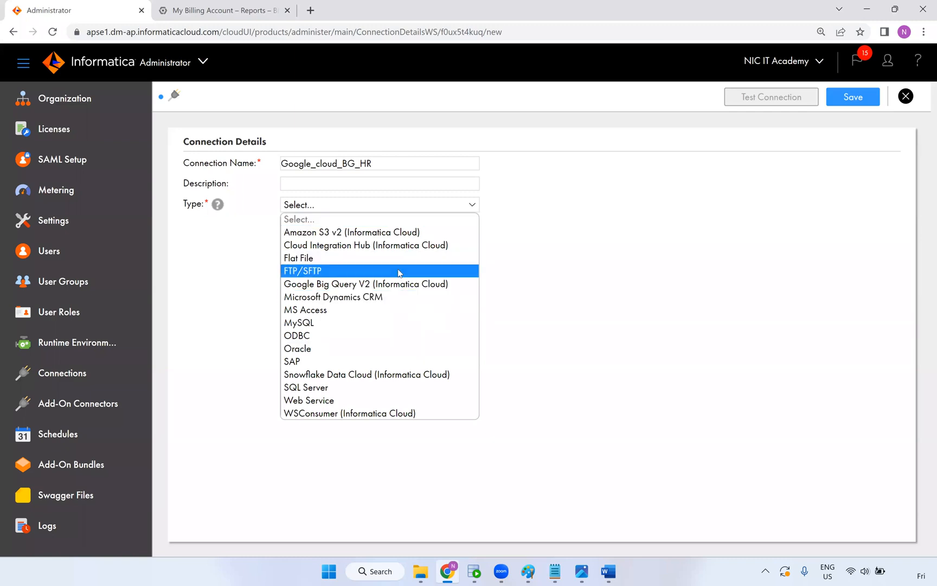
# Set the connection type to Google Big Query V2 on the NIC runtime environment
pyautogui.click(362, 284)
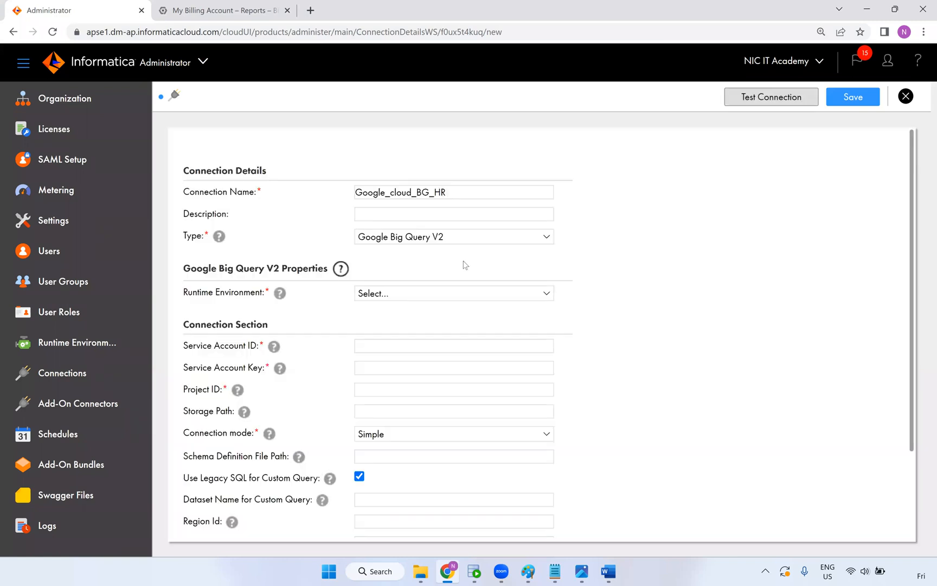
pyautogui.click(400, 295)
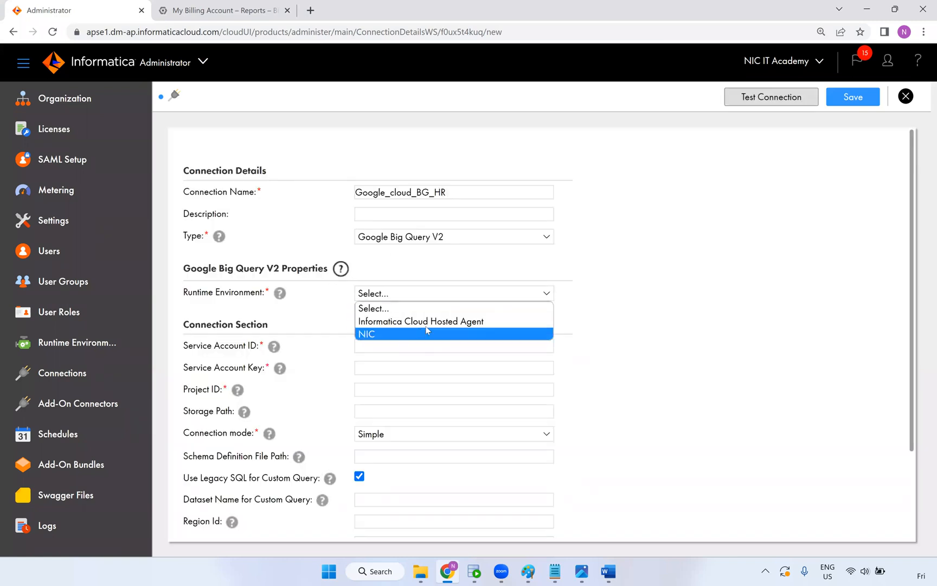
pyautogui.click(389, 332)
pyautogui.click(379, 345)
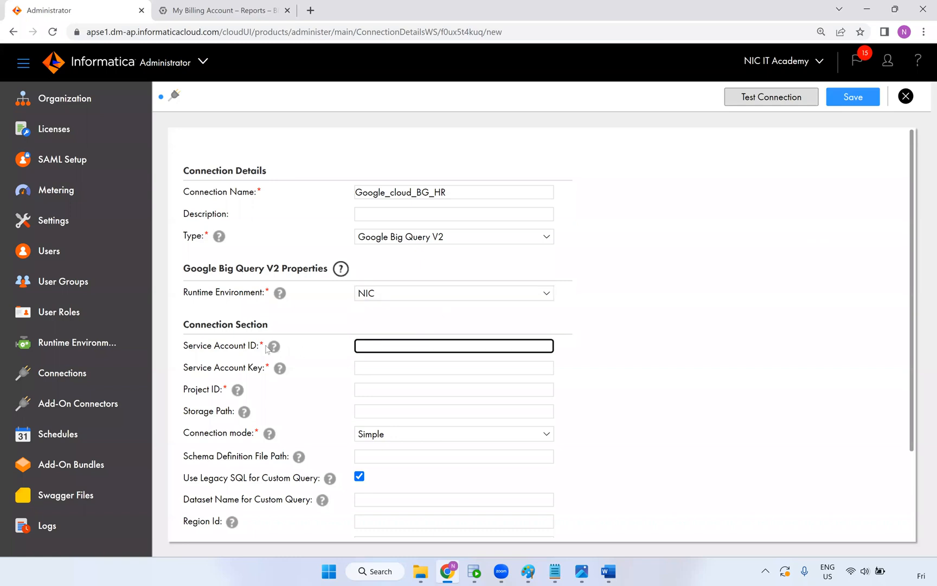
pyautogui.moveTo(184, 345); pyautogui.dragTo(239, 346)
pyautogui.moveTo(277, 349)
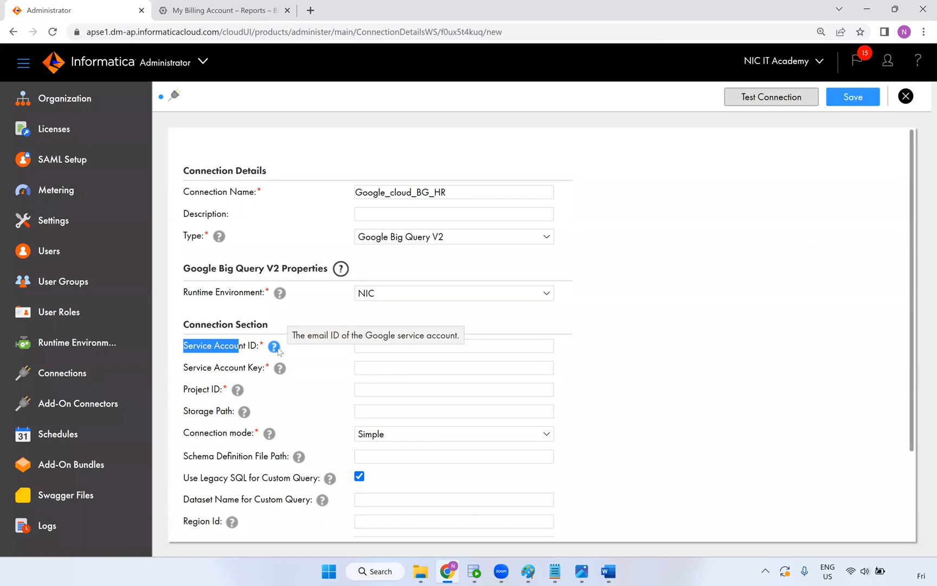
pyautogui.click(274, 348)
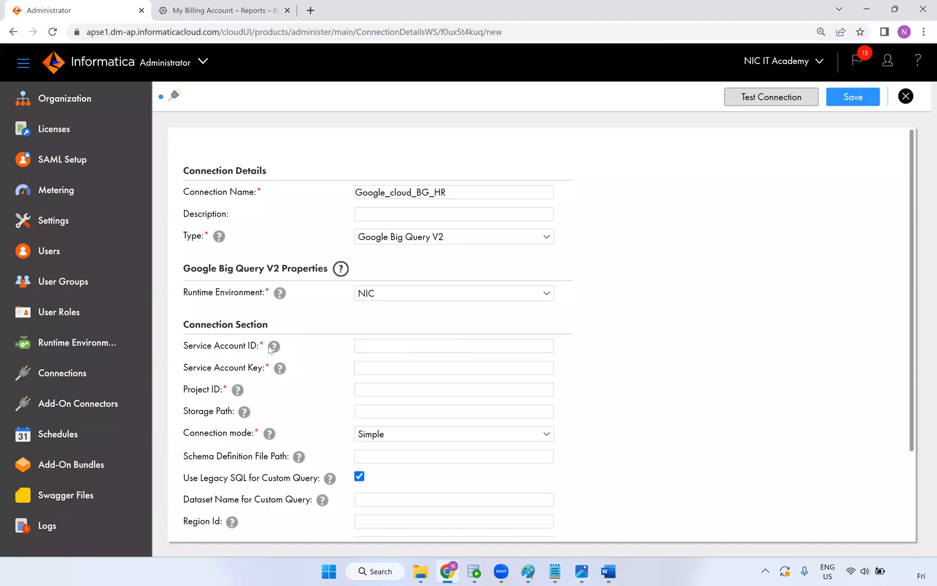
pyautogui.moveTo(273, 349)
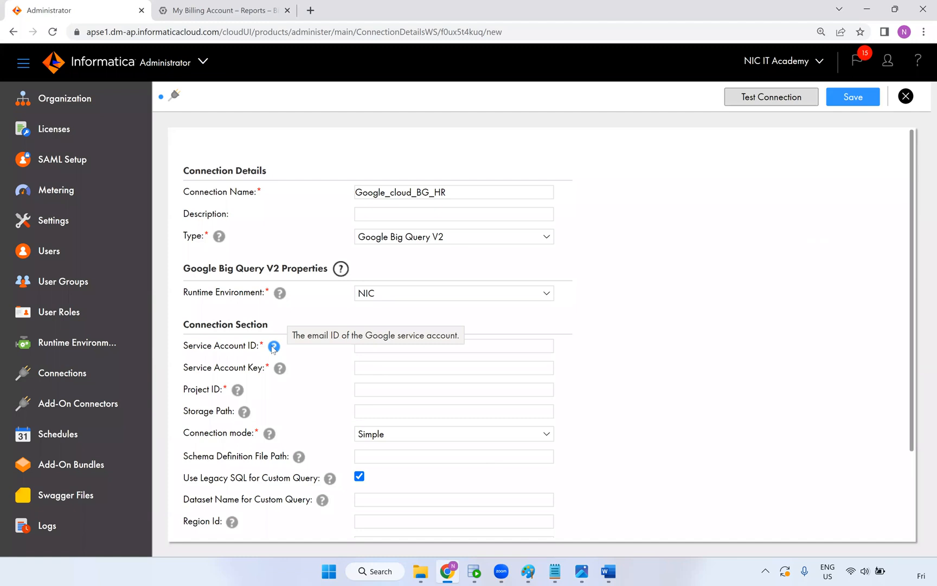
pyautogui.click(554, 572)
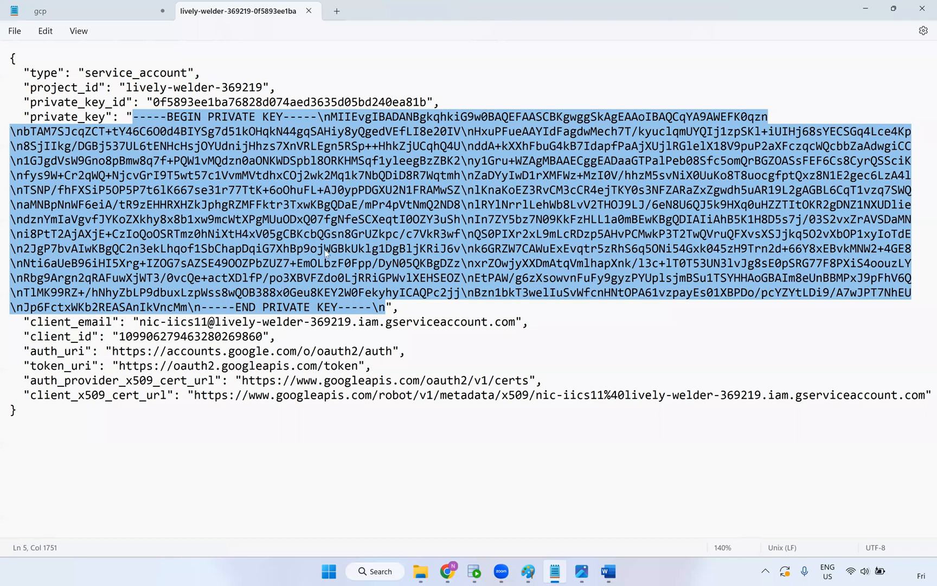
# Copy the client_email value from the JSON key file into the Service Account ID field
pyautogui.click(223, 322)
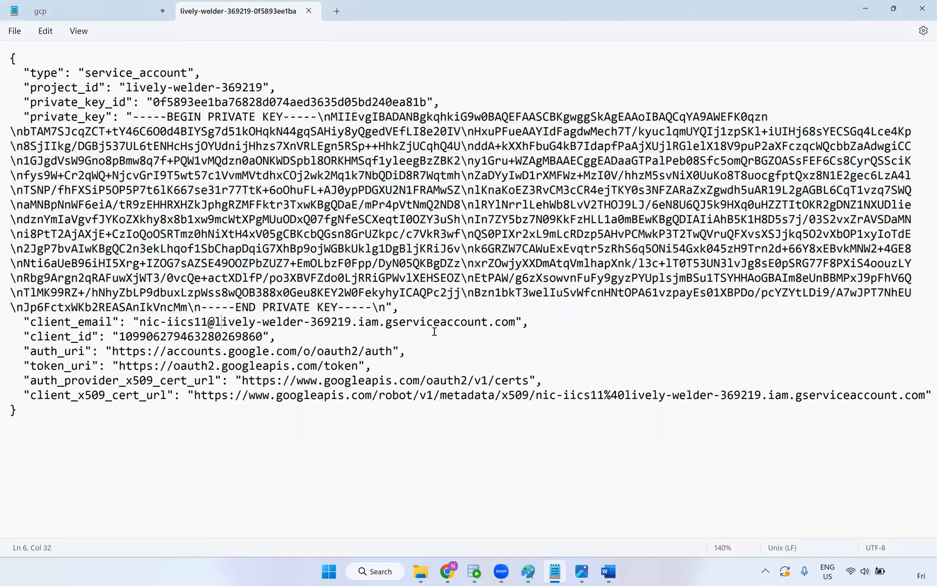
pyautogui.moveTo(514, 322); pyautogui.dragTo(139, 321)
pyautogui.hotkey('ctrl', 'c')
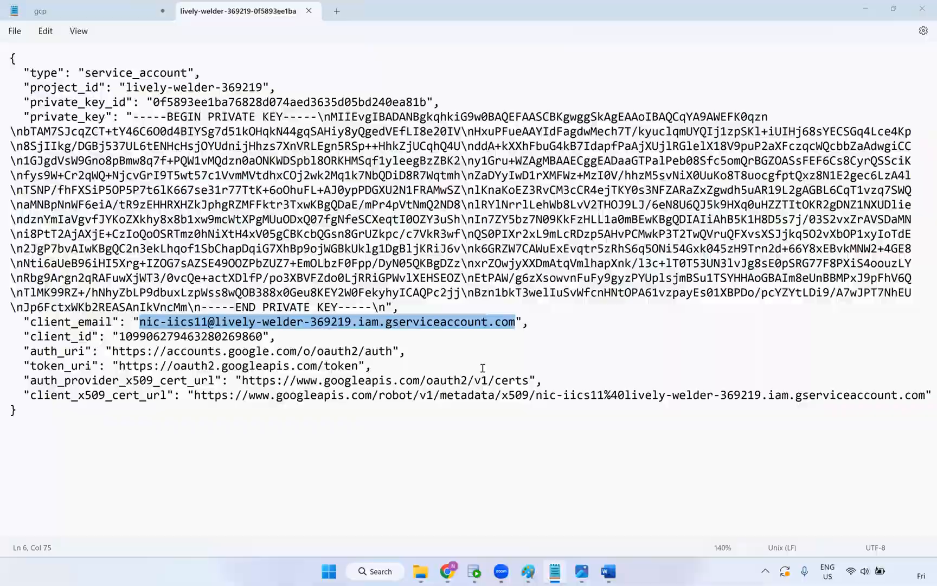
pyautogui.hotkey('alt', 'Tab')
pyautogui.click(378, 349)
pyautogui.hotkey('ctrl', 'v')
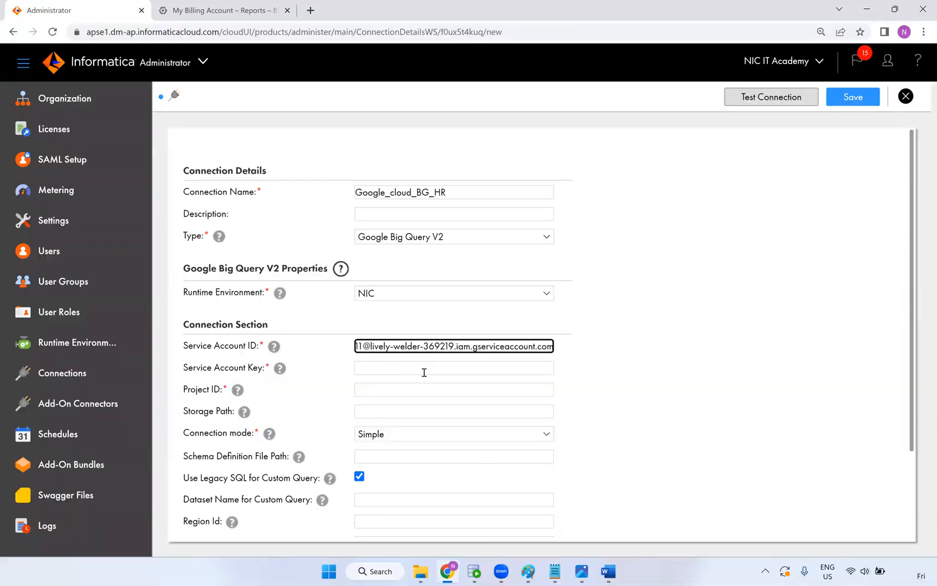
pyautogui.click(408, 369)
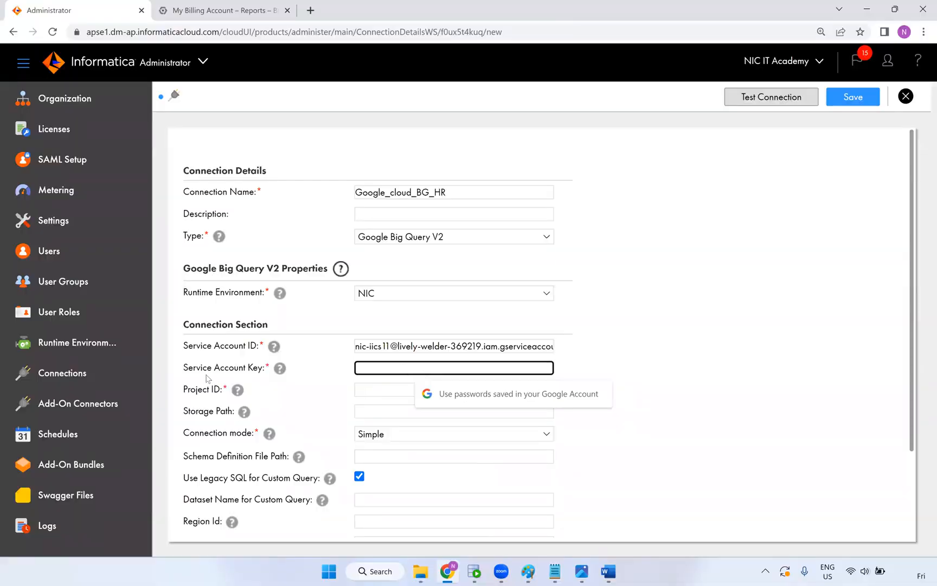
pyautogui.click(280, 368)
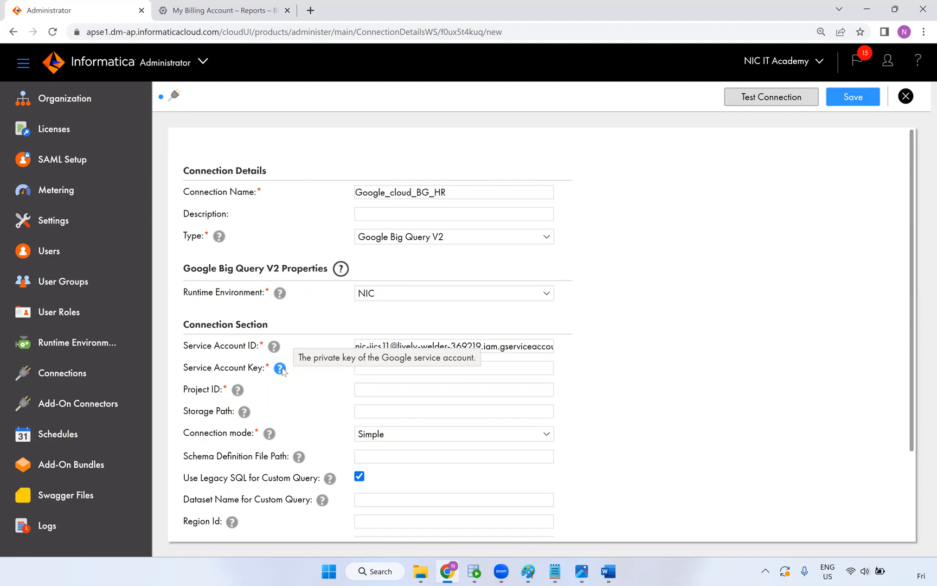
# Back in Notepad, locate the private_key entry and start selecting its value
pyautogui.hotkey('alt', 'Tab')
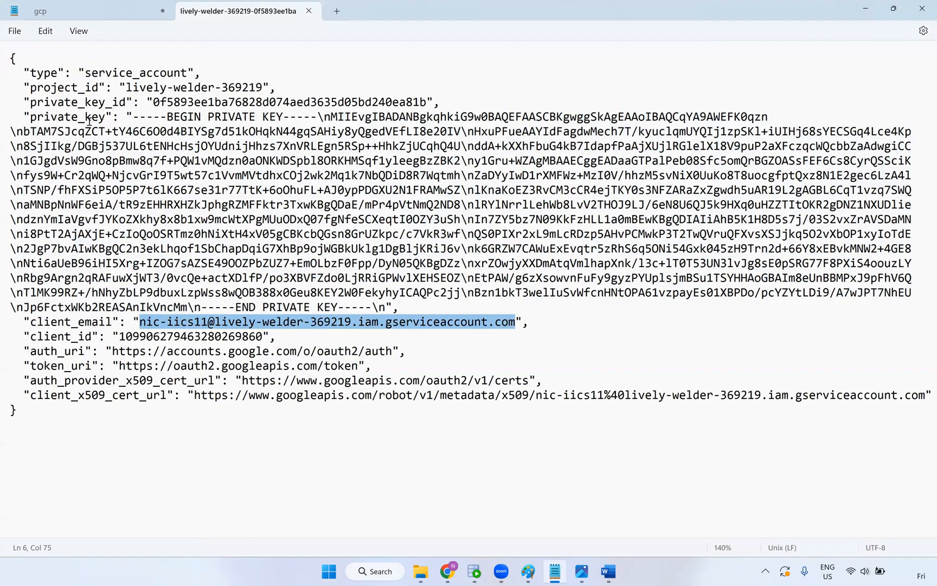
pyautogui.doubleClick(59, 117)
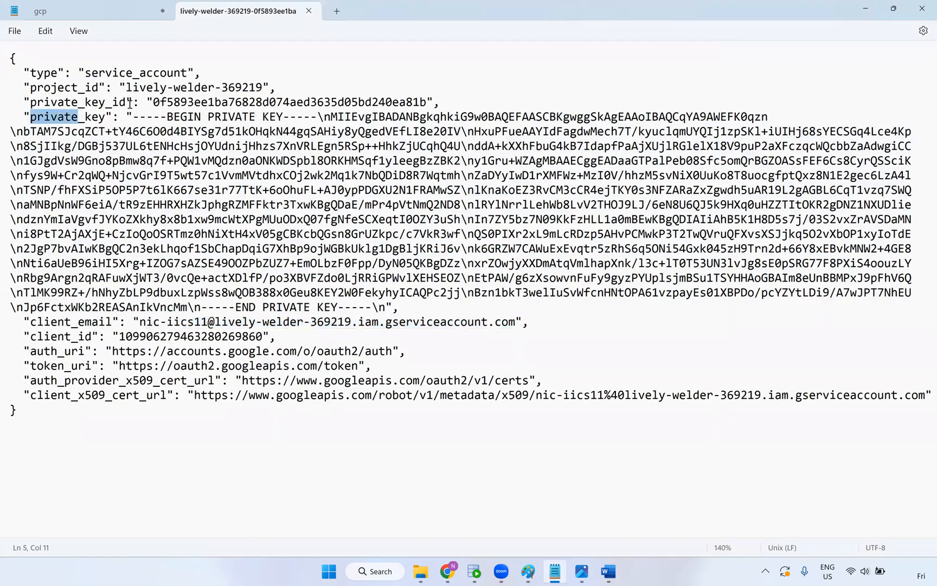
pyautogui.moveTo(130, 118); pyautogui.dragTo(128, 118)
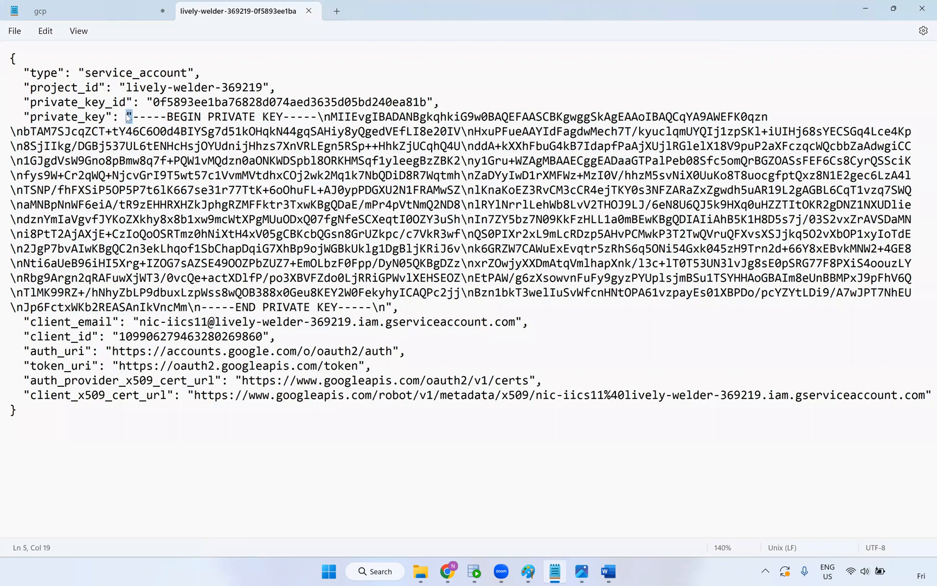
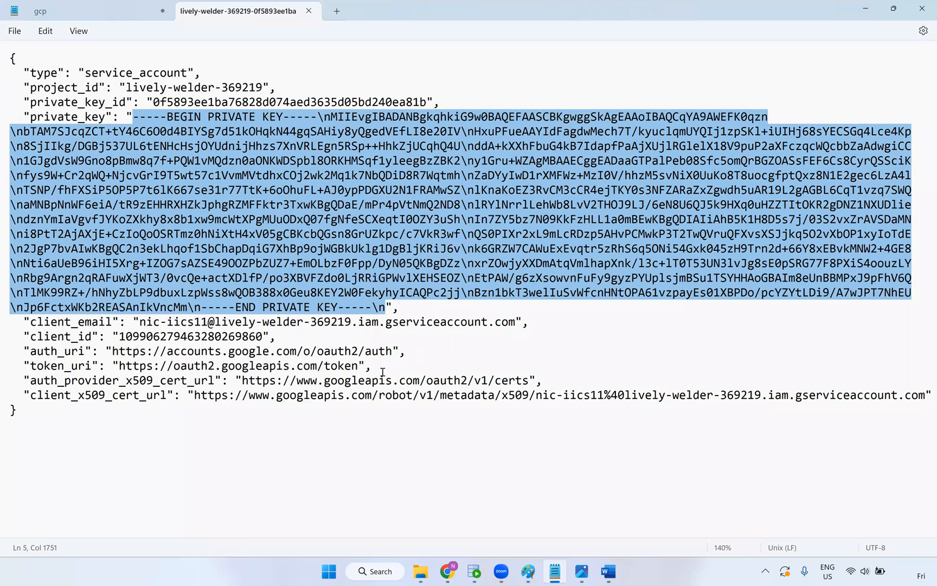
# Paste the copied private key into the Service Account Key field
pyautogui.click(447, 571)
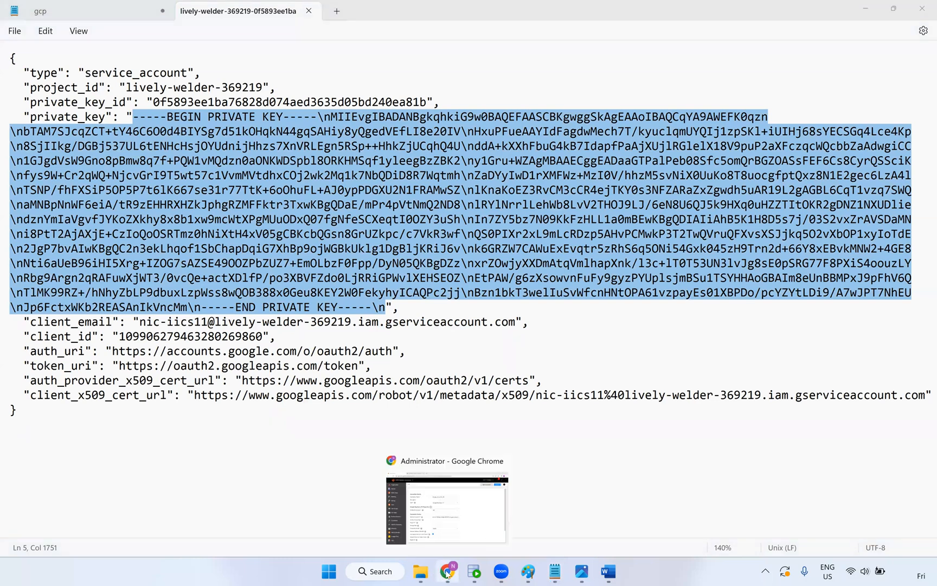
pyautogui.click(446, 571)
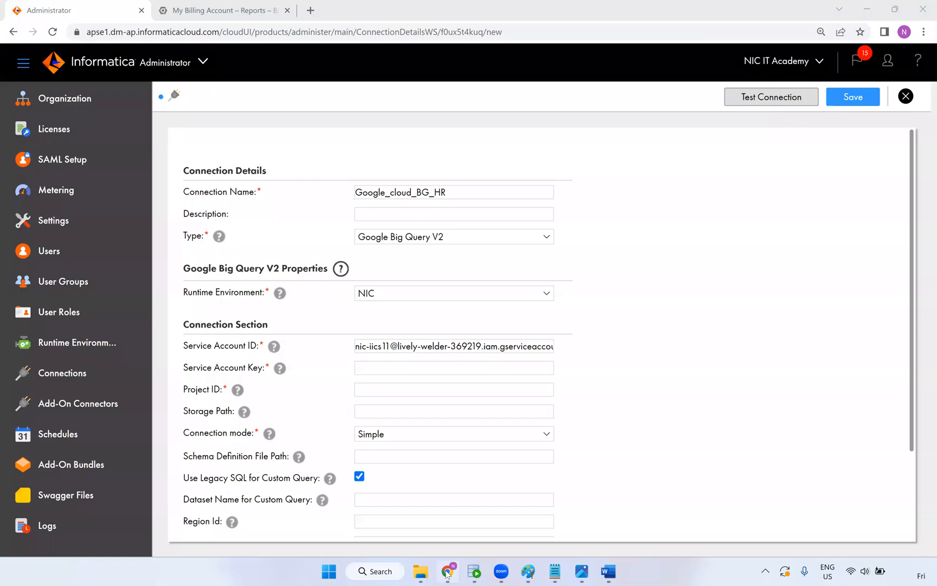
pyautogui.click(366, 373)
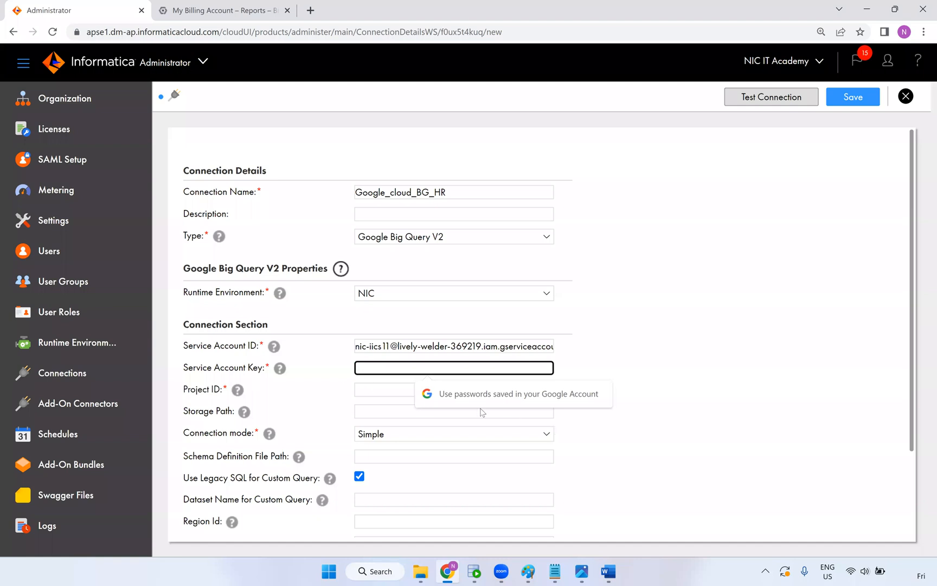
pyautogui.hotkey('ctrl', 'v')
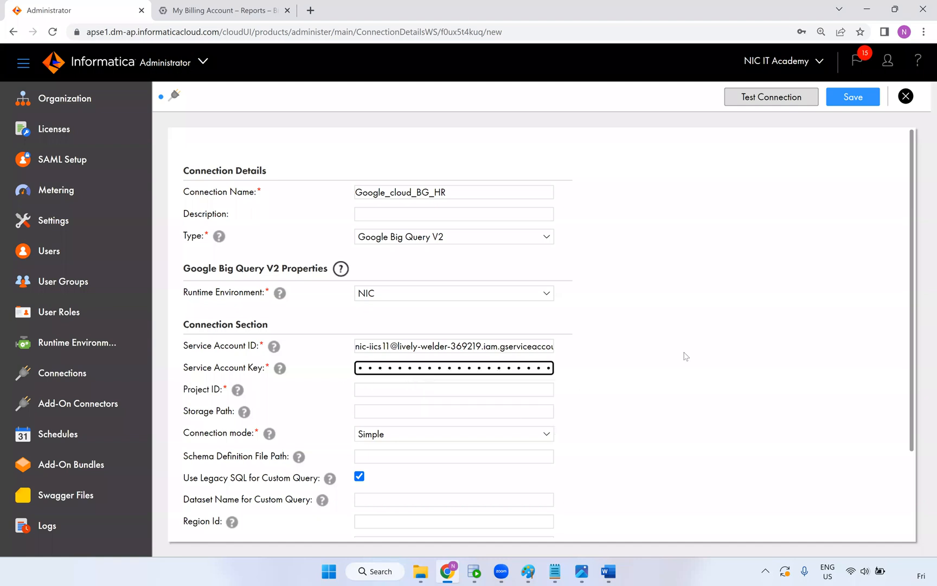
pyautogui.scroll(-1, 596, 369)
pyautogui.moveTo(241, 335)
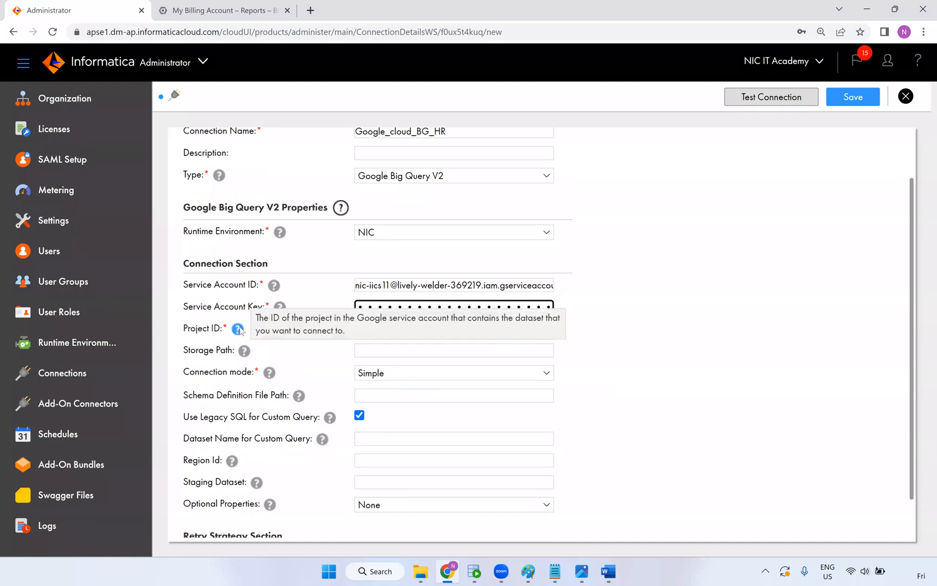
# Copy project_id from the key file into Project ID and keep Connection mode as Simple
pyautogui.hotkey('alt', 'Tab')
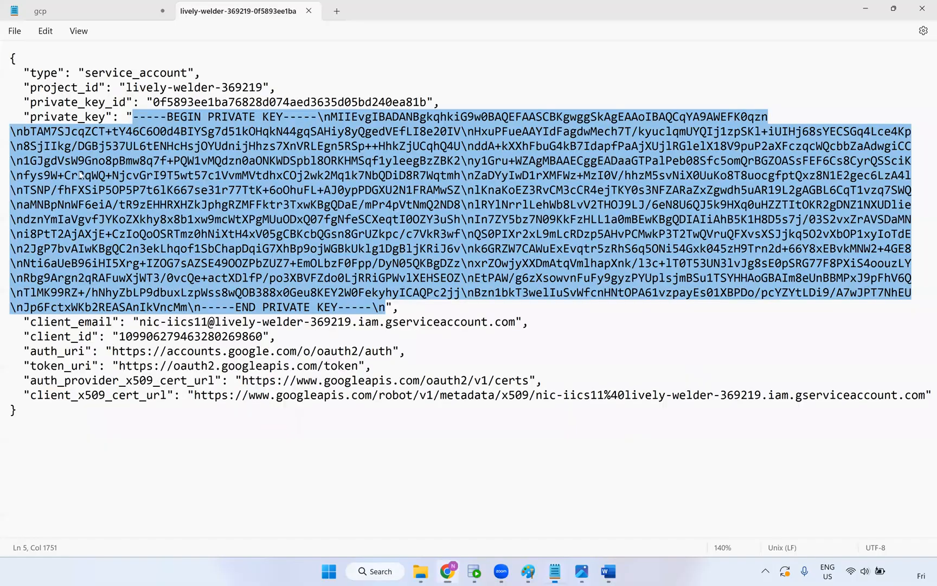
pyautogui.click(124, 87)
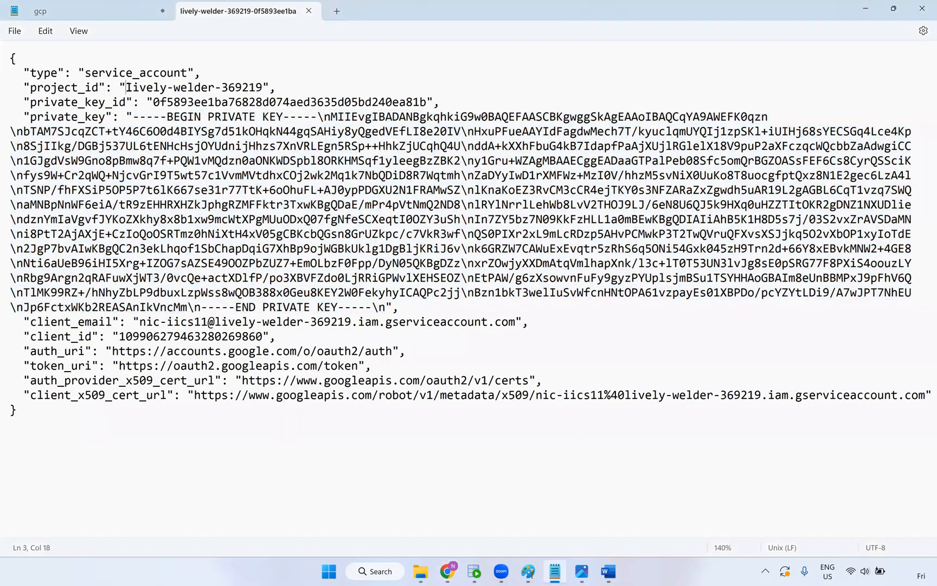
pyautogui.moveTo(157, 87); pyautogui.dragTo(263, 87)
pyautogui.hotkey('ctrl', 'c')
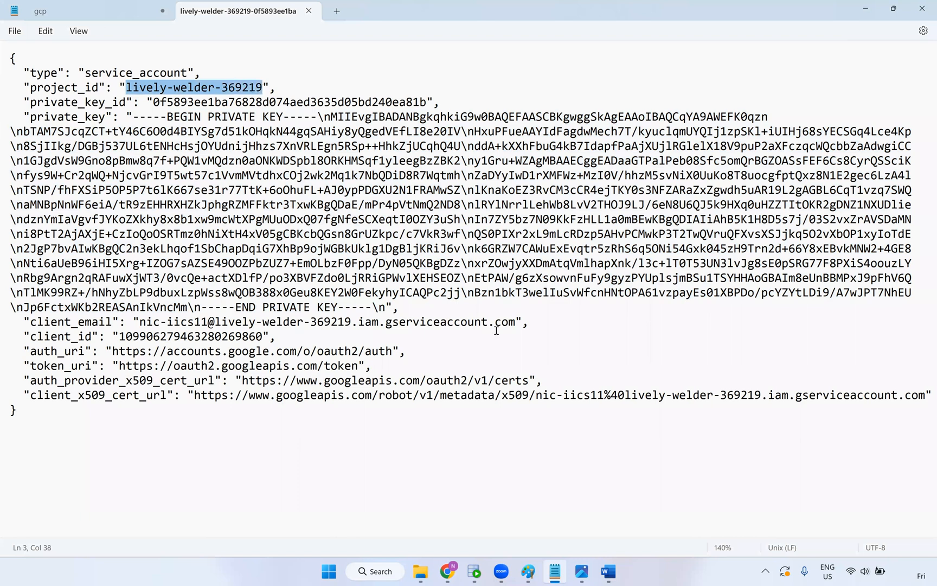
pyautogui.hotkey('alt', 'Tab')
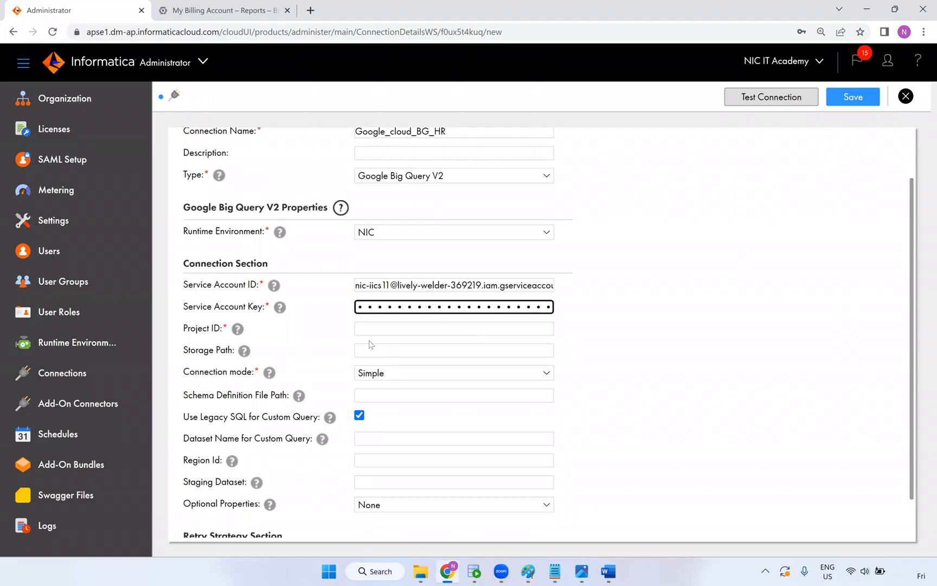
pyautogui.click(359, 329)
pyautogui.hotkey('ctrl', 'v')
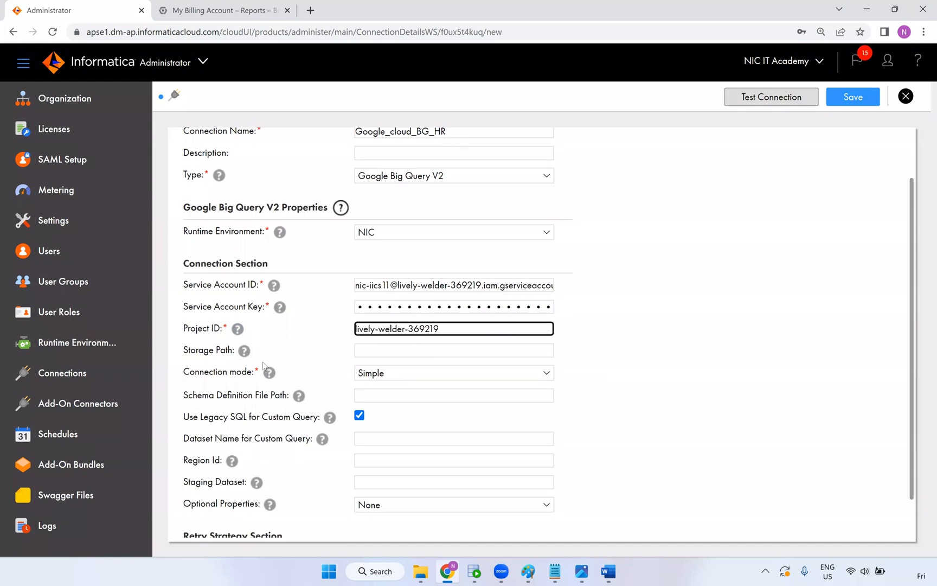
pyautogui.click(371, 376)
pyautogui.click(370, 387)
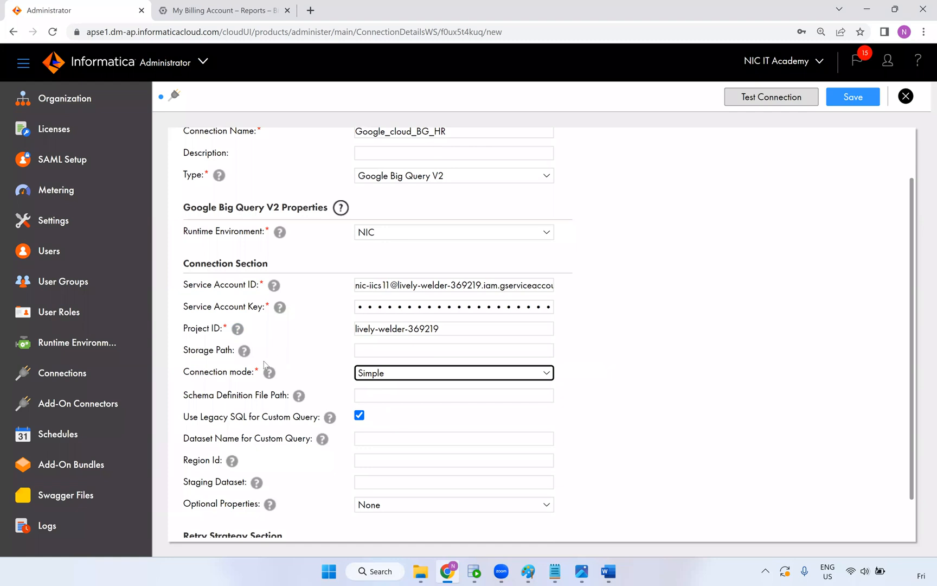
pyautogui.click(749, 403)
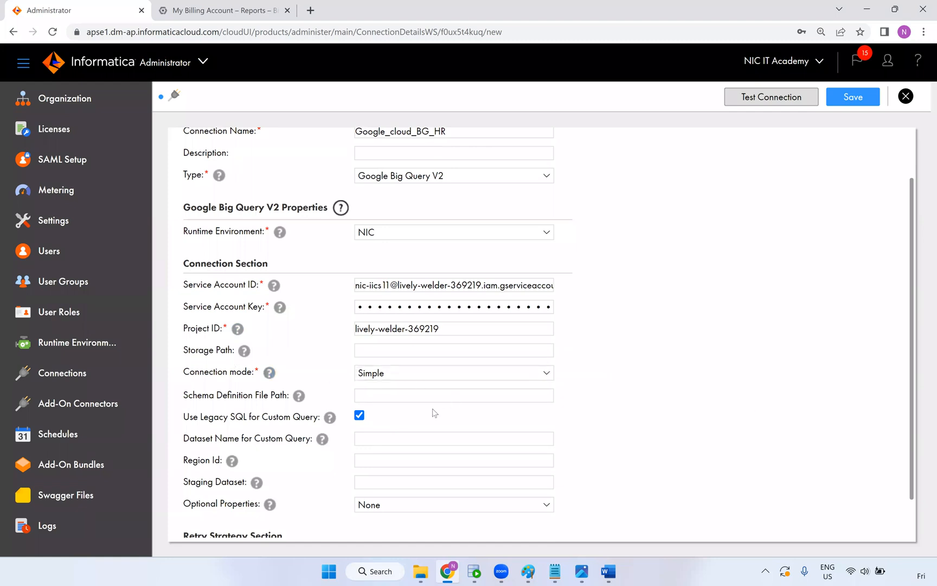
# Open the Cloud Storage Buckets list in Google Cloud Console
pyautogui.click(364, 462)
pyautogui.scroll(-1, 593, 402)
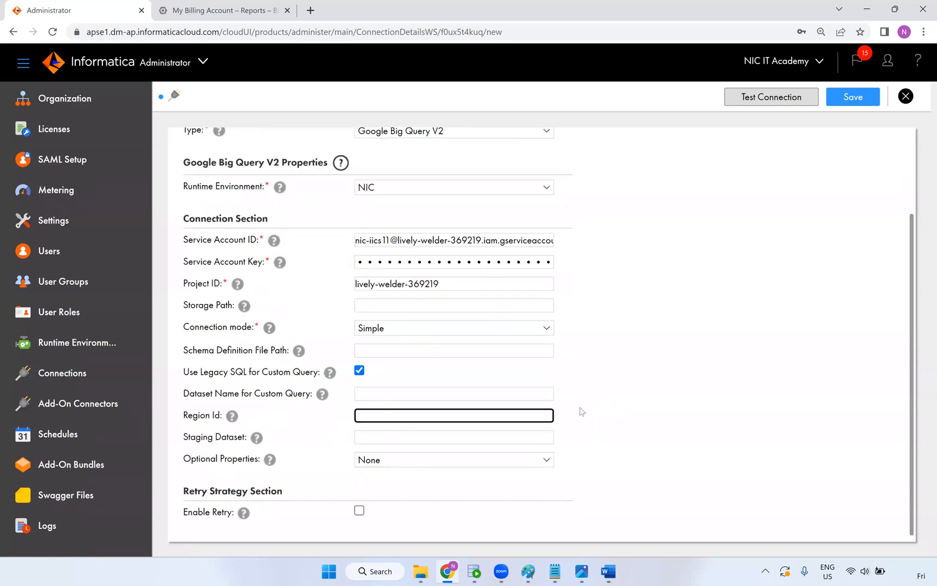
pyautogui.click(224, 10)
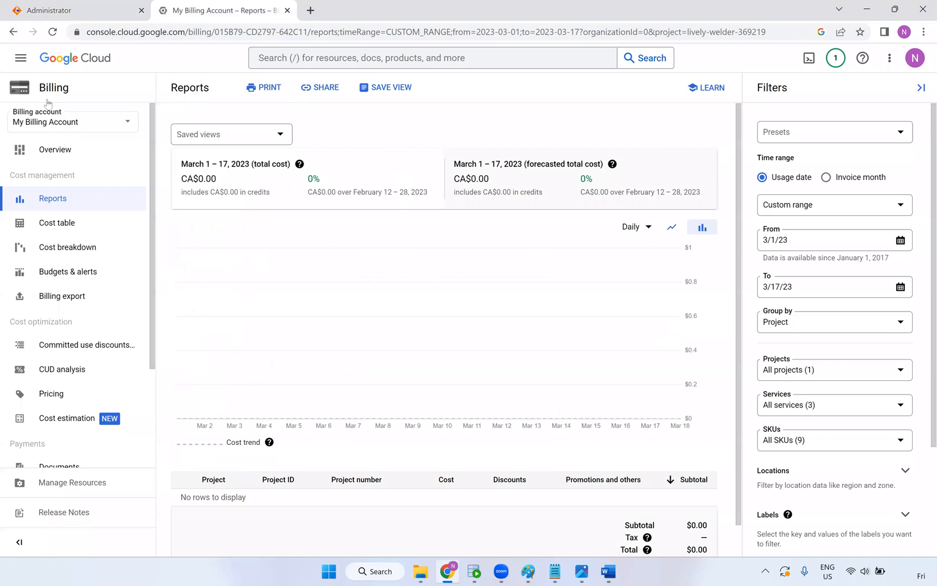
pyautogui.click(20, 58)
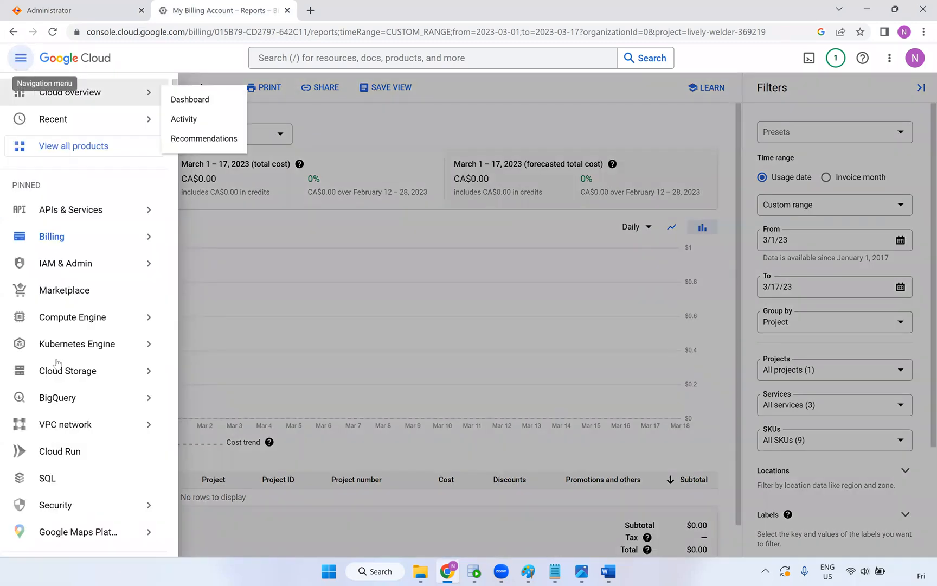
pyautogui.click(61, 382)
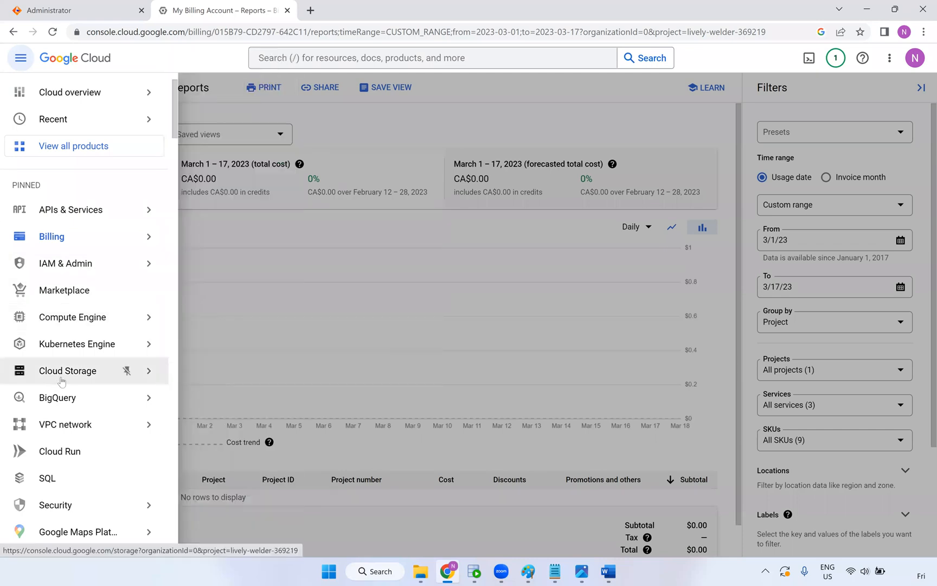
pyautogui.moveTo(126, 370)
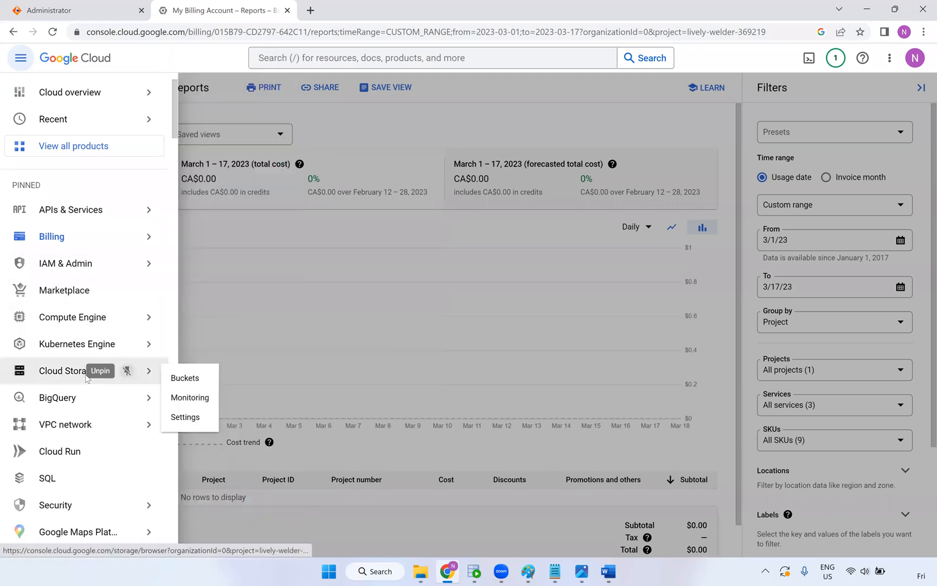
pyautogui.click(184, 378)
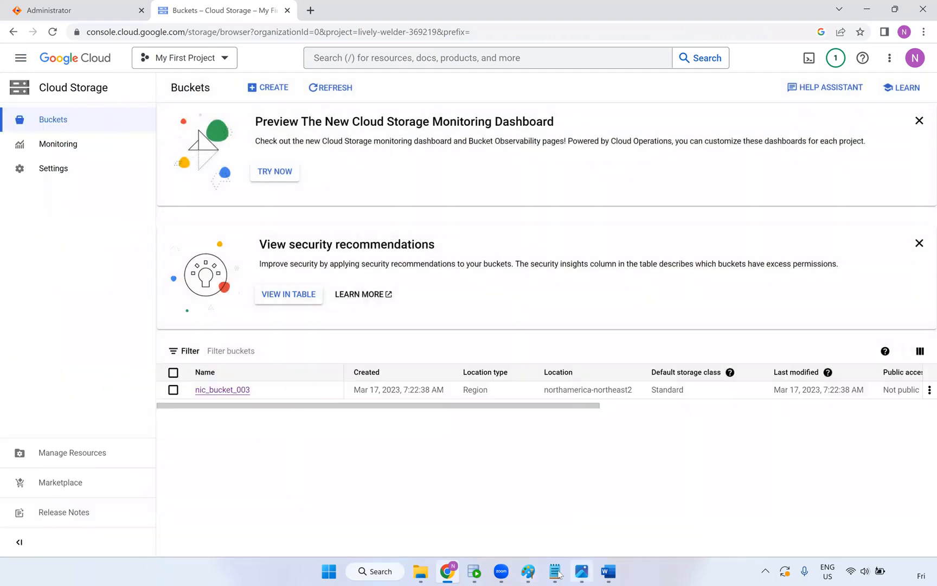
# Copy nic_bucket_003's location value, northamerica-northeast2
pyautogui.click(556, 572)
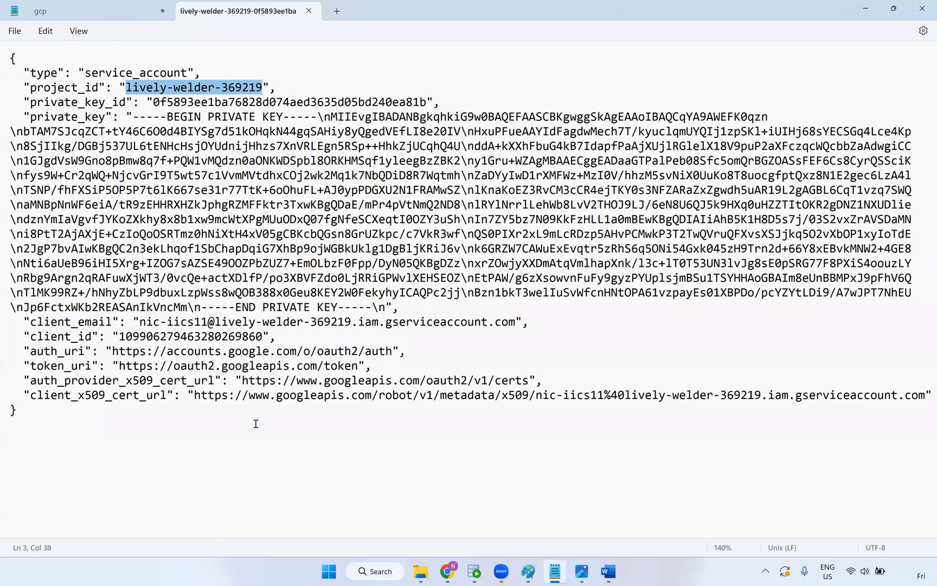
pyautogui.hotkey('alt', 'Tab')
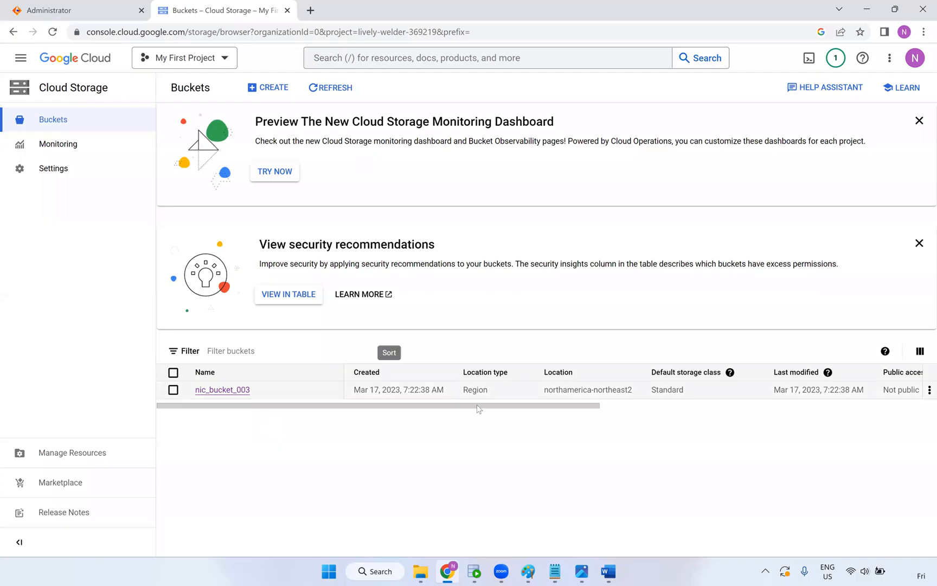
pyautogui.moveTo(630, 391); pyautogui.dragTo(545, 392)
pyautogui.hotkey('ctrl', 'c')
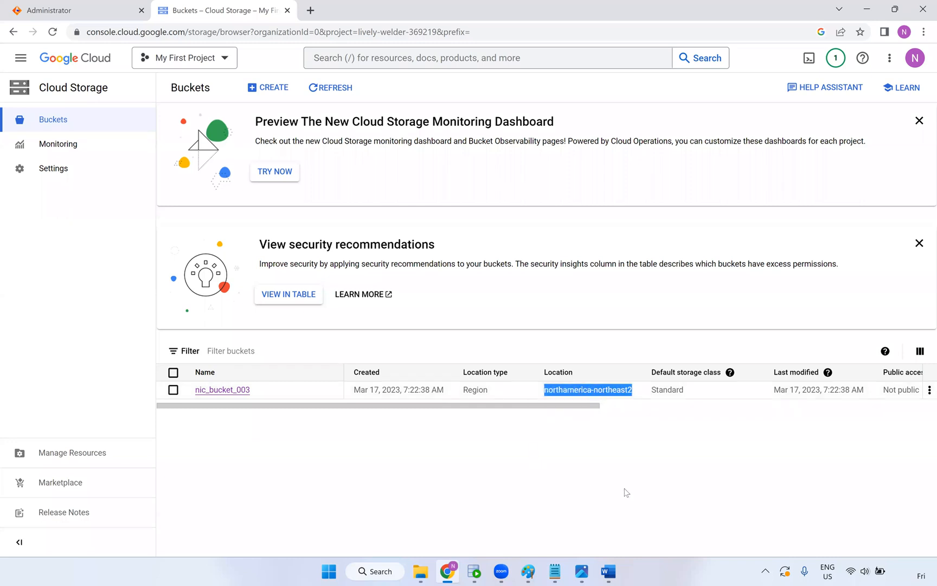
pyautogui.hotkey('alt', 'Tab')
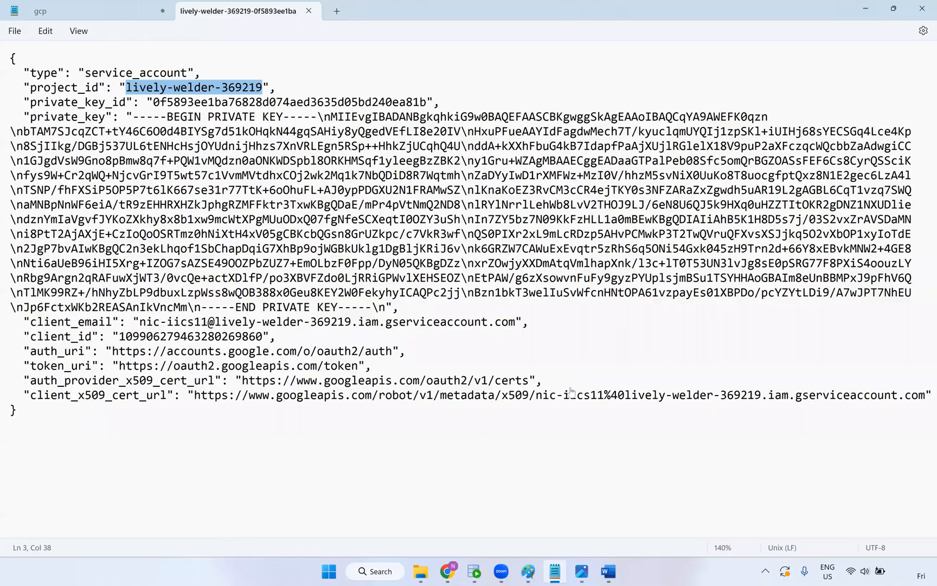
pyautogui.hotkey('alt', 'Tab')
pyautogui.moveTo(495, 405); pyautogui.dragTo(522, 400)
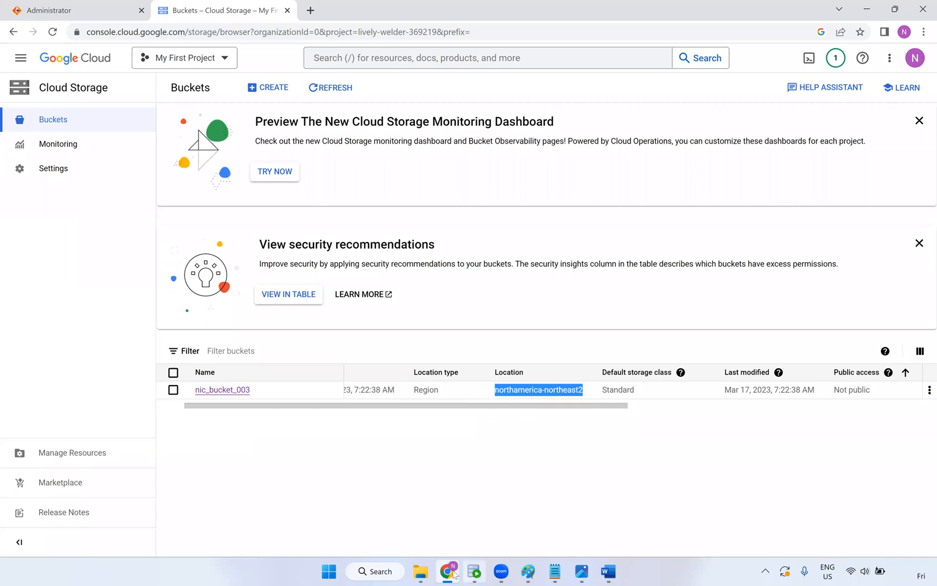
# Paste northamerica-northeast2 into the Region Id field
pyautogui.click(116, 18)
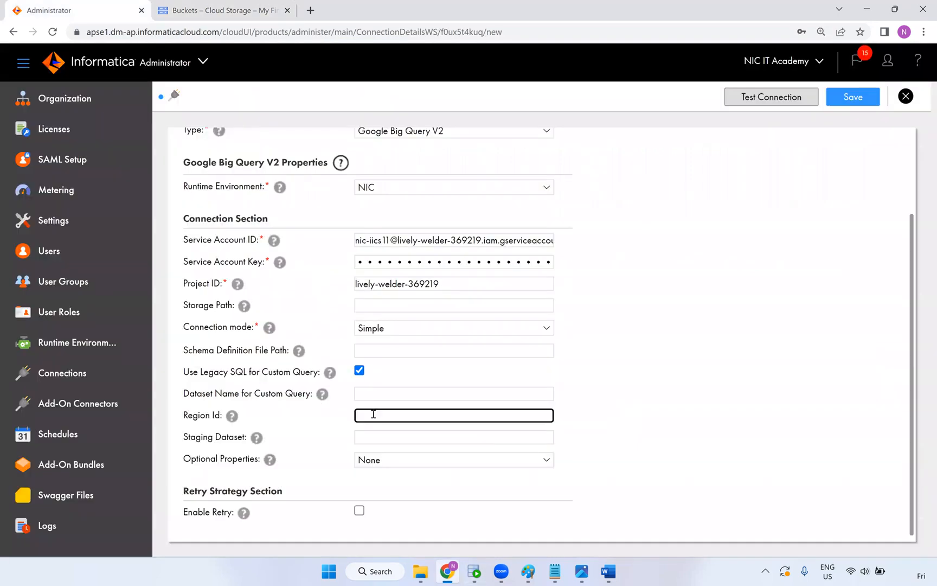
pyautogui.hotkey('ctrl', 'v')
pyautogui.moveTo(239, 314)
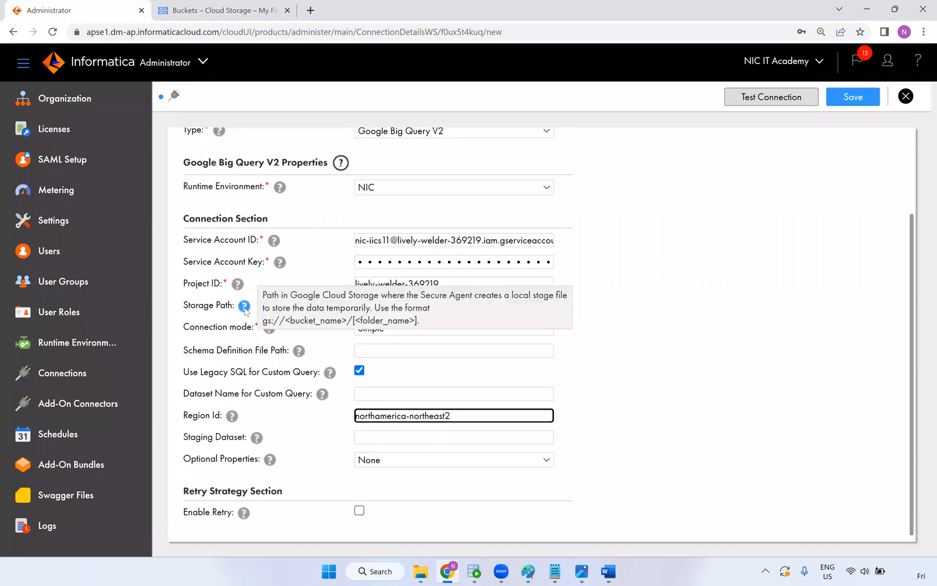
# Set Storage Path to gs://nic_bucket_003 and compare it with the reference settings image
pyautogui.click(395, 306)
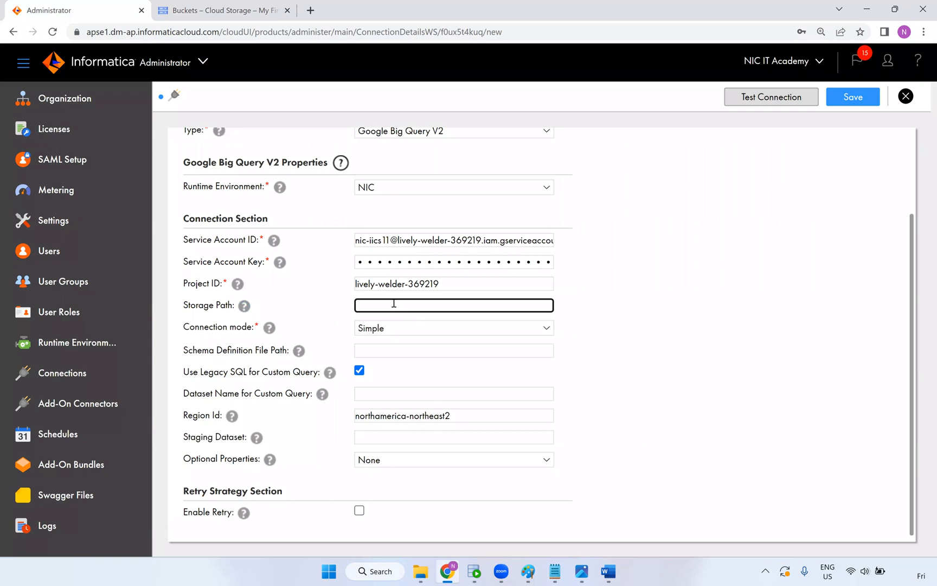
pyautogui.moveTo(243, 305)
pyautogui.write('//')
pyautogui.click(217, 10)
pyautogui.moveTo(276, 391); pyautogui.dragTo(198, 390)
pyautogui.hotkey('ctrl', 'c')
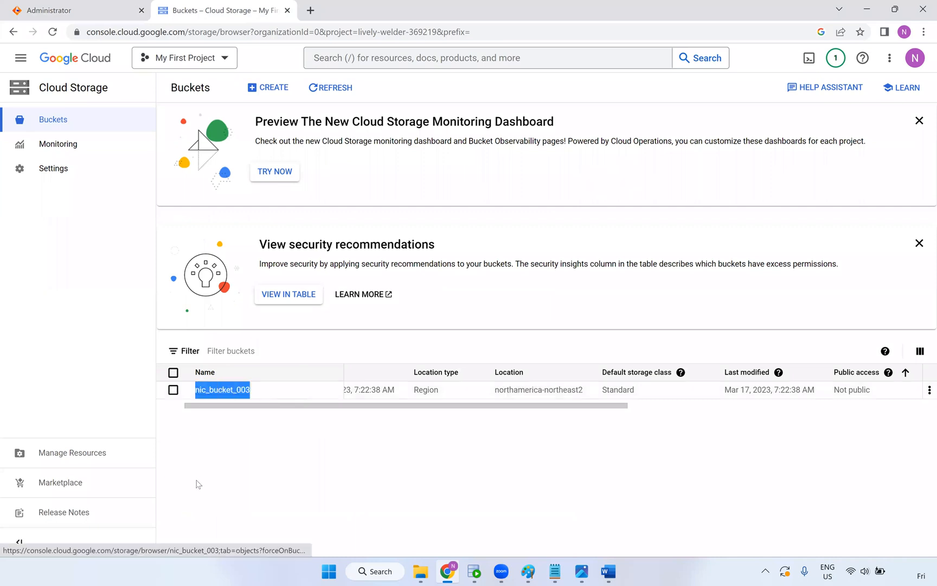
pyautogui.click(103, 10)
pyautogui.hotkey('ctrl', 'v')
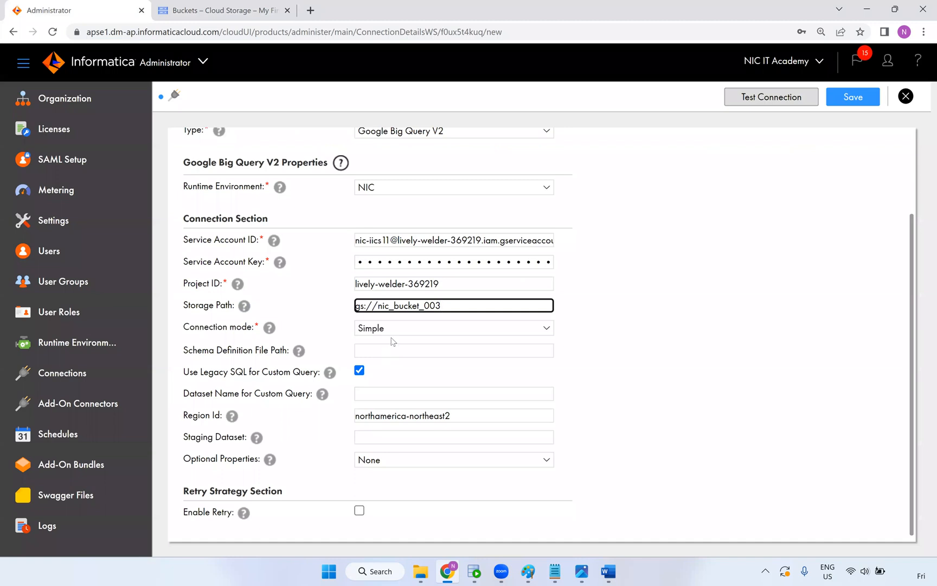
pyautogui.click(581, 571)
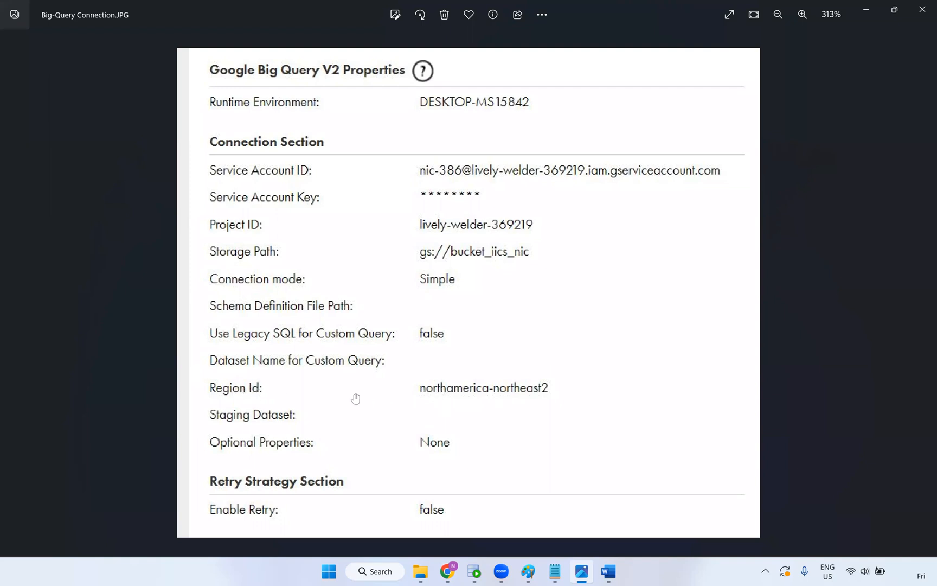
pyautogui.hotkey('alt', 'Tab')
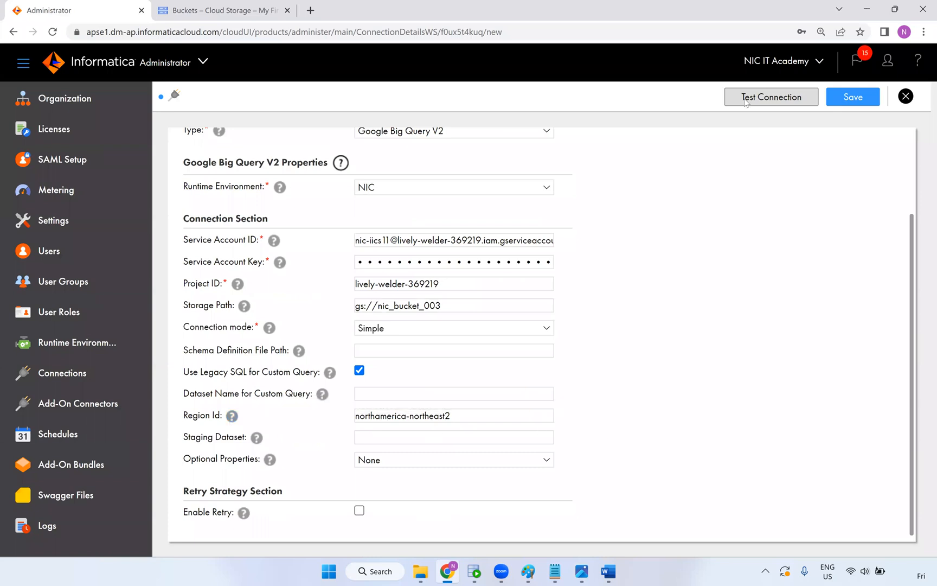
# Test the Google_cloud_BG_HR connection and confirm it succeeds
pyautogui.click(771, 98)
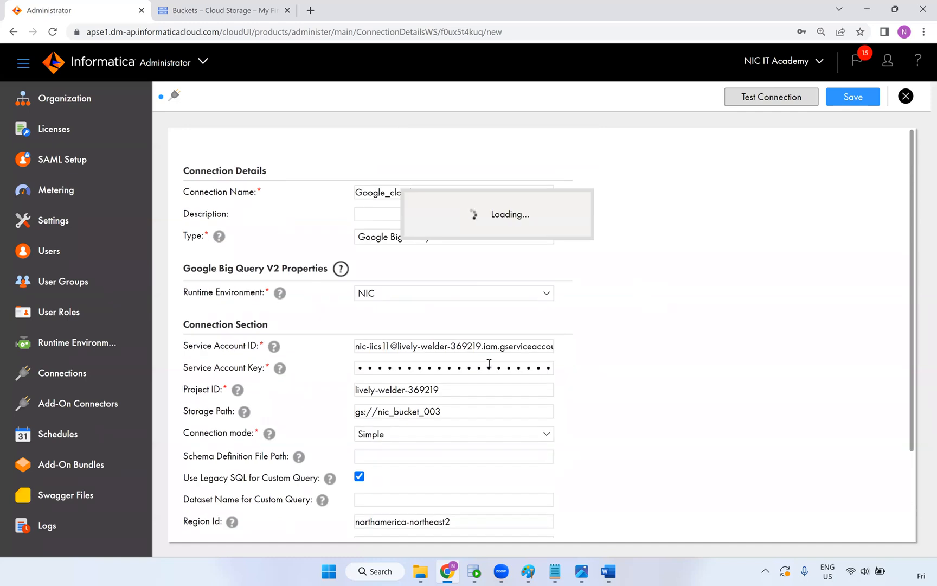
pyautogui.scroll(-1, 419, 404)
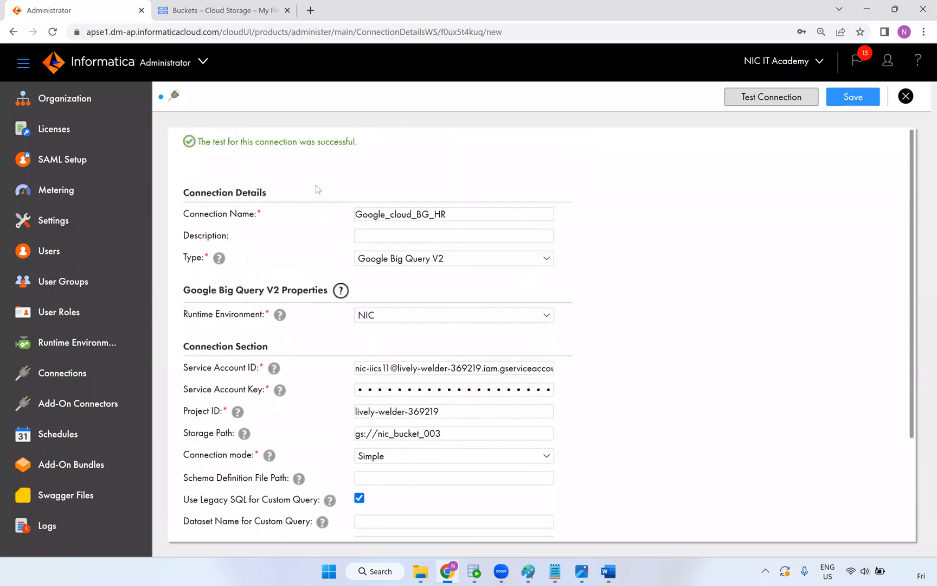
pyautogui.moveTo(209, 145); pyautogui.dragTo(359, 152)
pyautogui.click(620, 233)
pyautogui.scroll(-3, 621, 254)
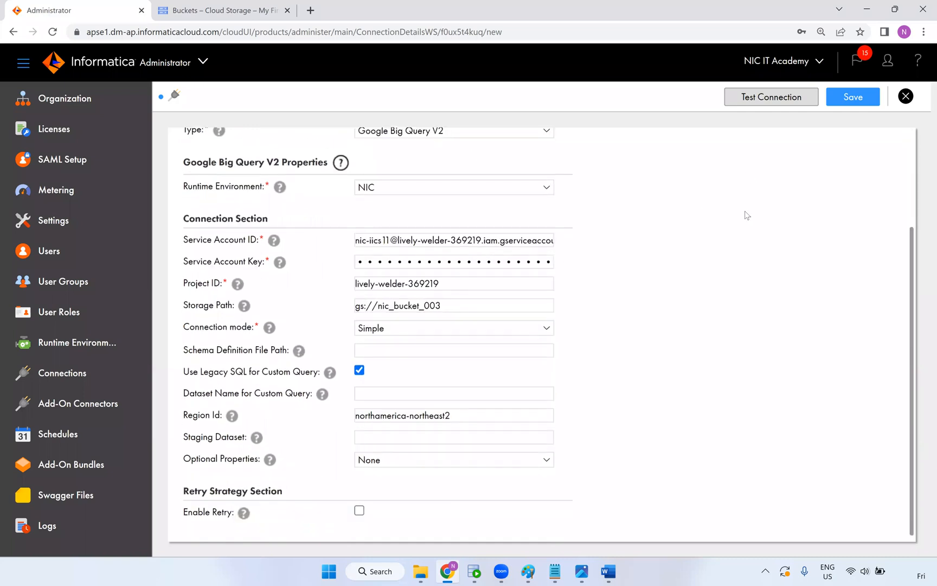
pyautogui.scroll(3, 759, 209)
# Save the connection, check the Connections list, and open the My Services chooser
pyautogui.click(851, 100)
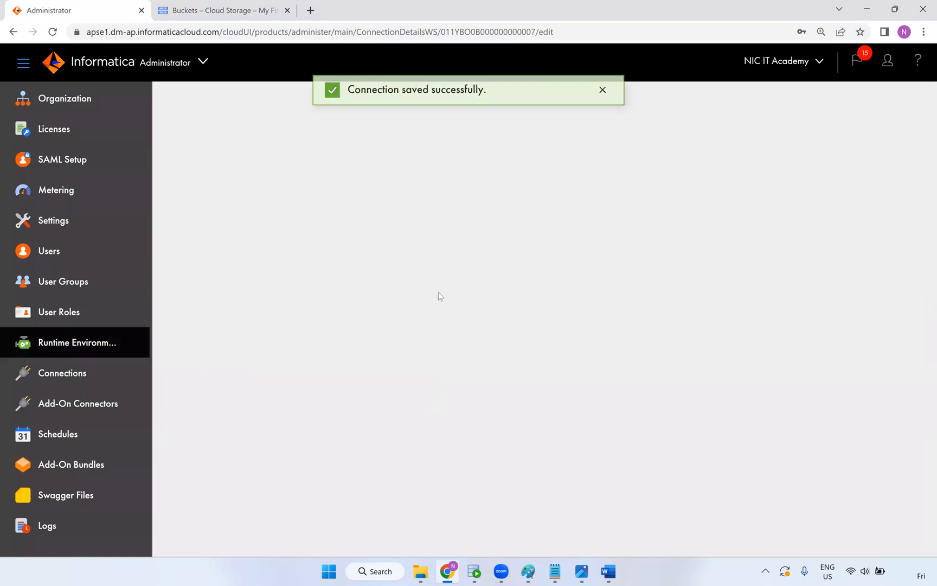
pyautogui.click(77, 377)
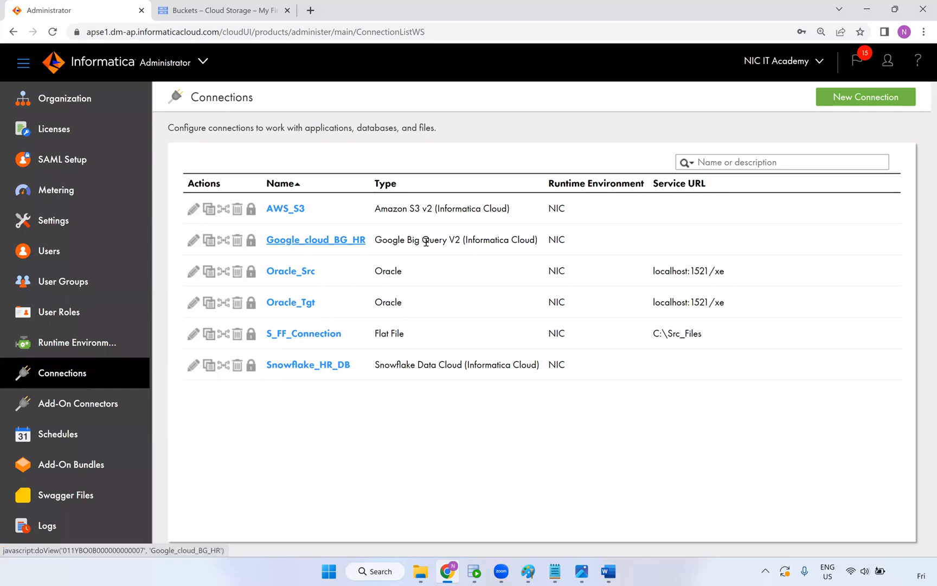
pyautogui.click(82, 101)
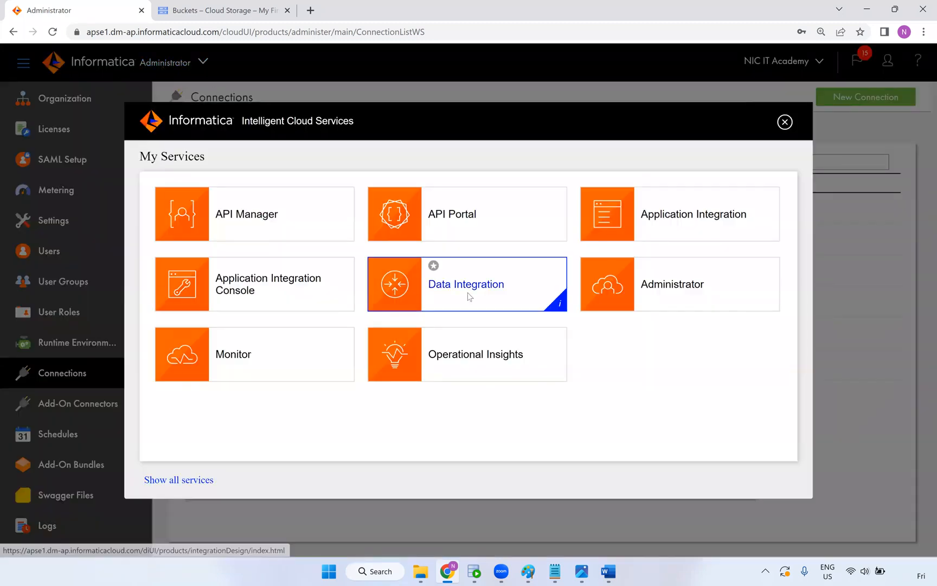
# In Data Integration, create a new blank mapping named m_GCP_BIG_Query
pyautogui.click(468, 297)
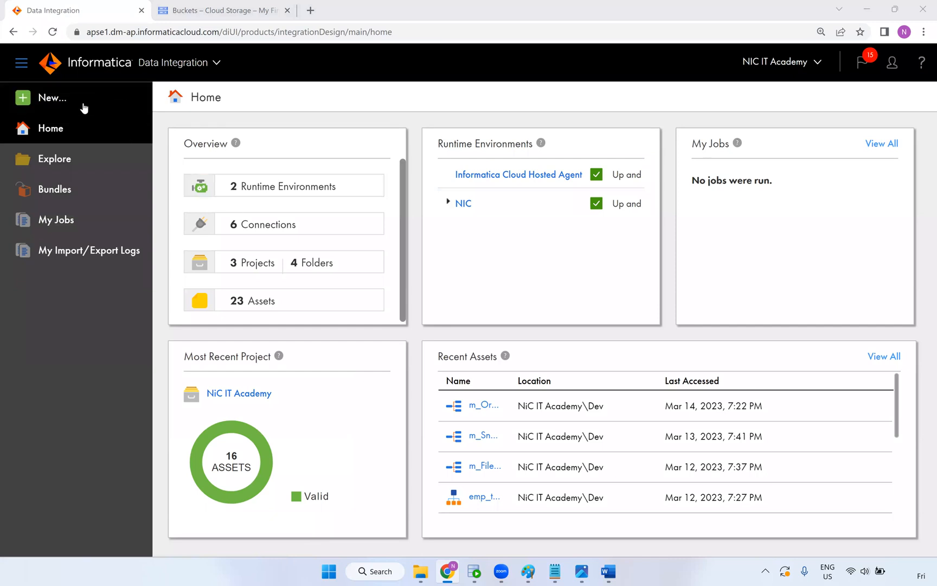
pyautogui.click(65, 93)
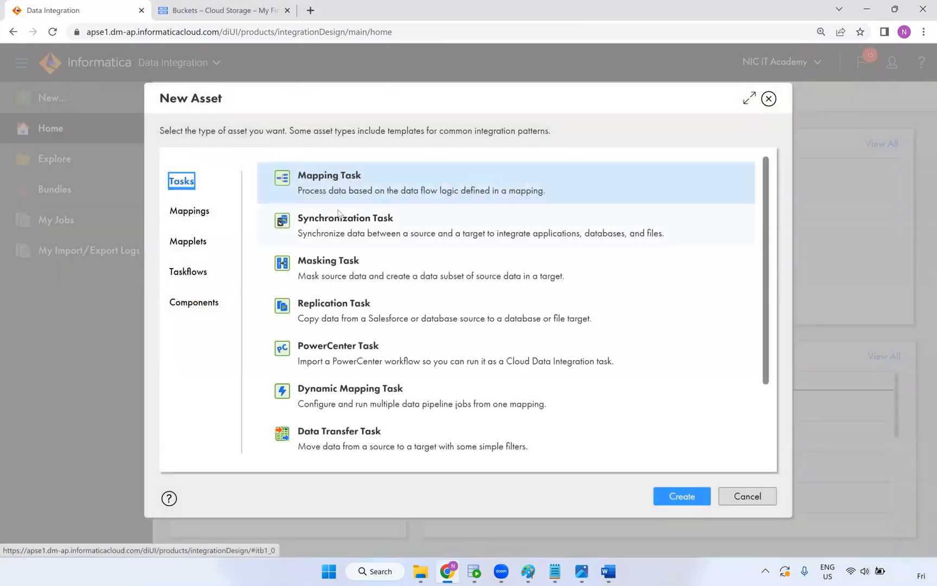
pyautogui.click(202, 212)
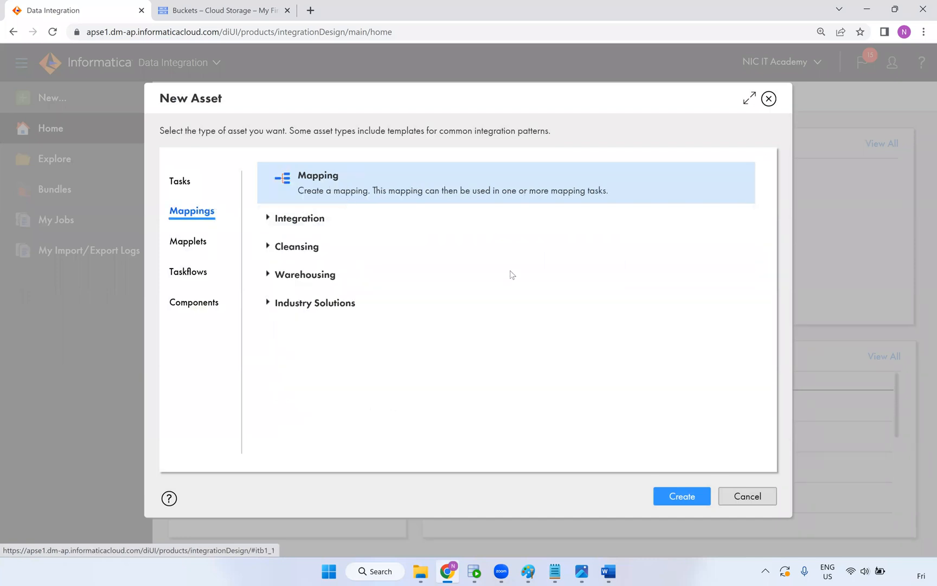
pyautogui.click(681, 496)
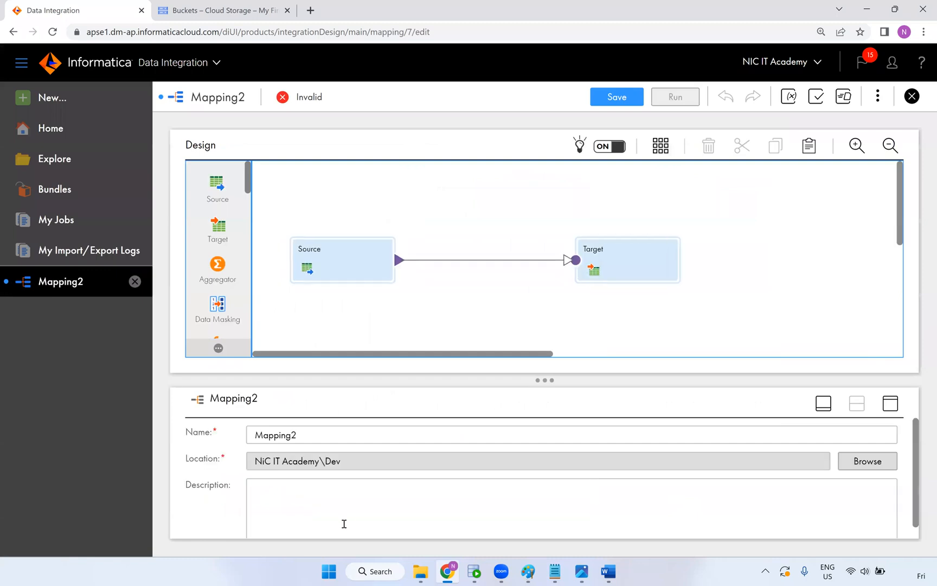
pyautogui.moveTo(307, 434); pyautogui.dragTo(208, 451)
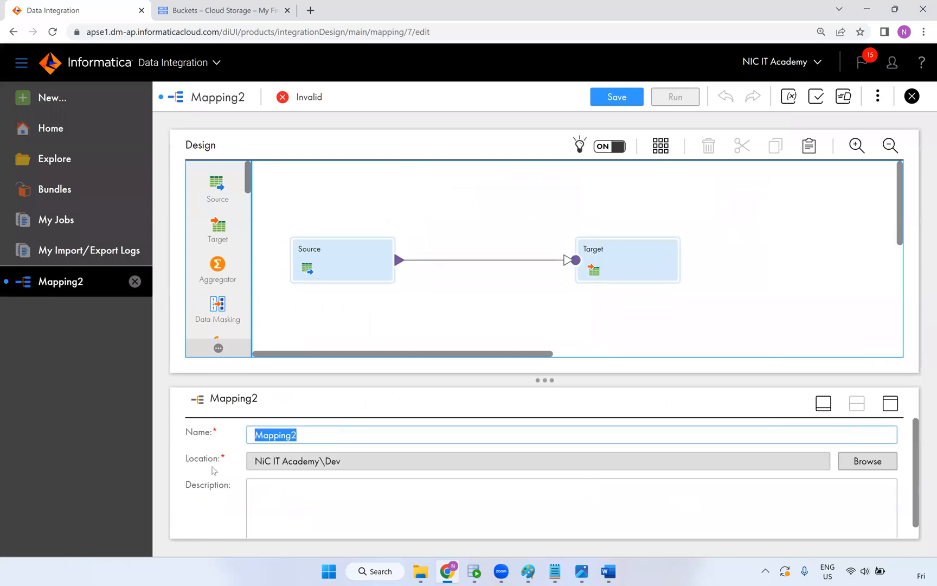
pyautogui.write('m_GCP_')
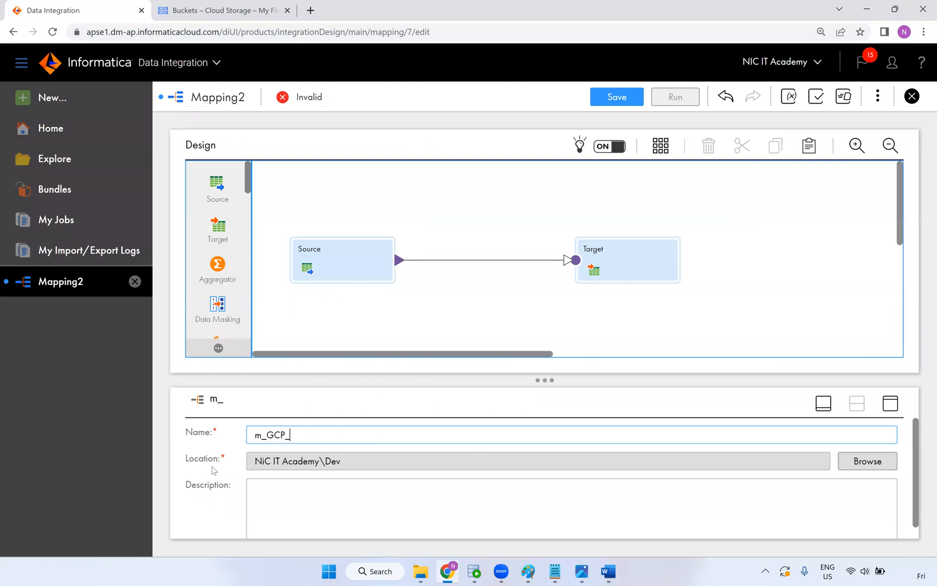
pyautogui.write('BIG_Query')
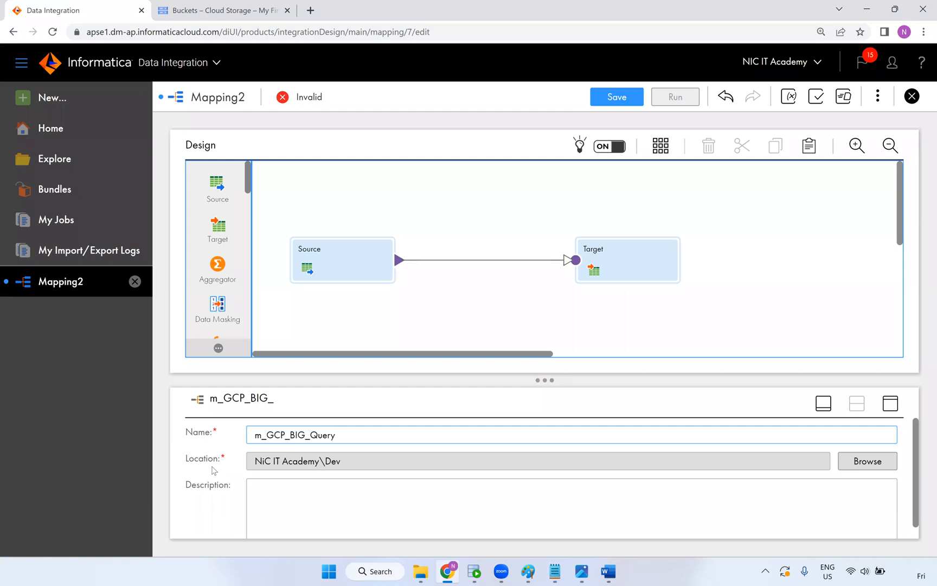
pyautogui.click(426, 322)
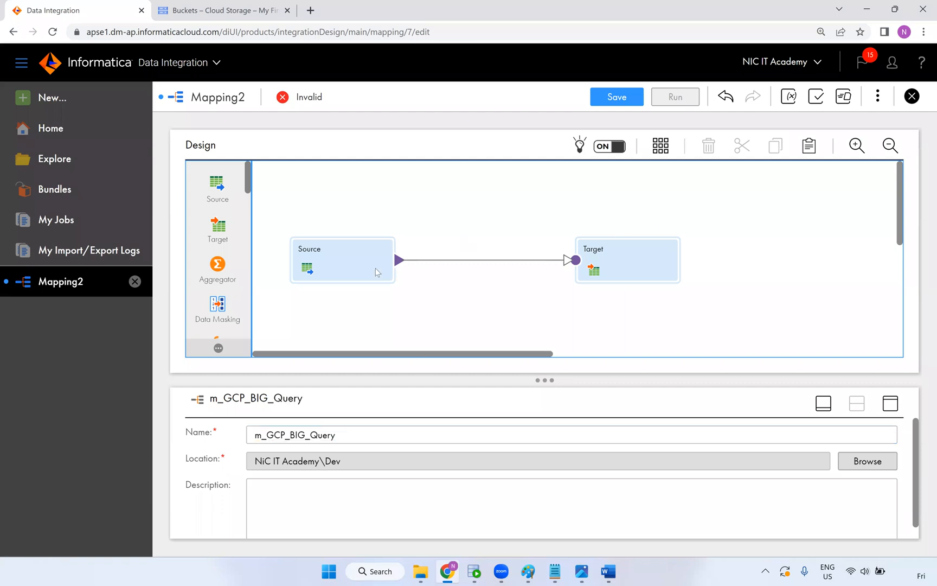
# Set the Source to the Oracle_Src connection with the EMPLOYEES table as its object
pyautogui.click(359, 275)
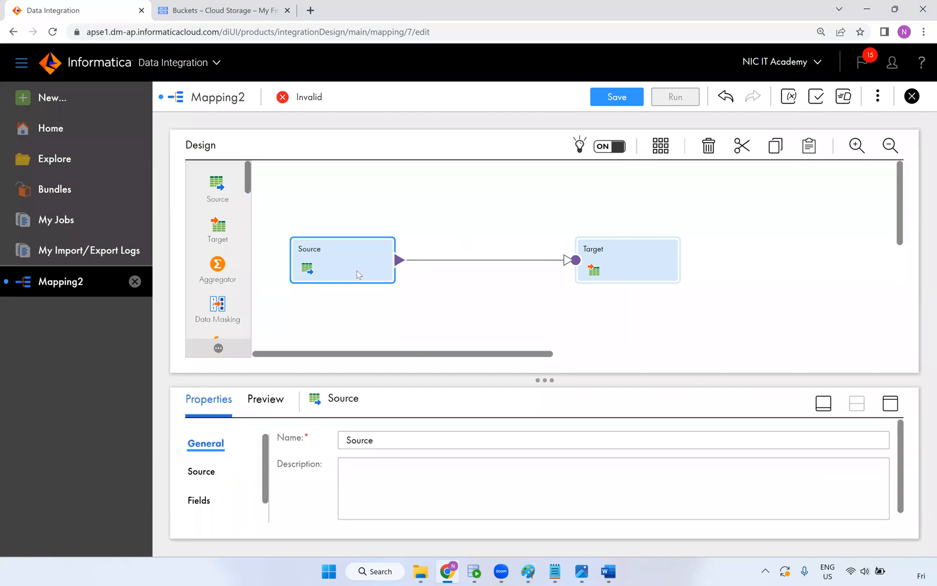
pyautogui.click(890, 403)
pyautogui.click(205, 220)
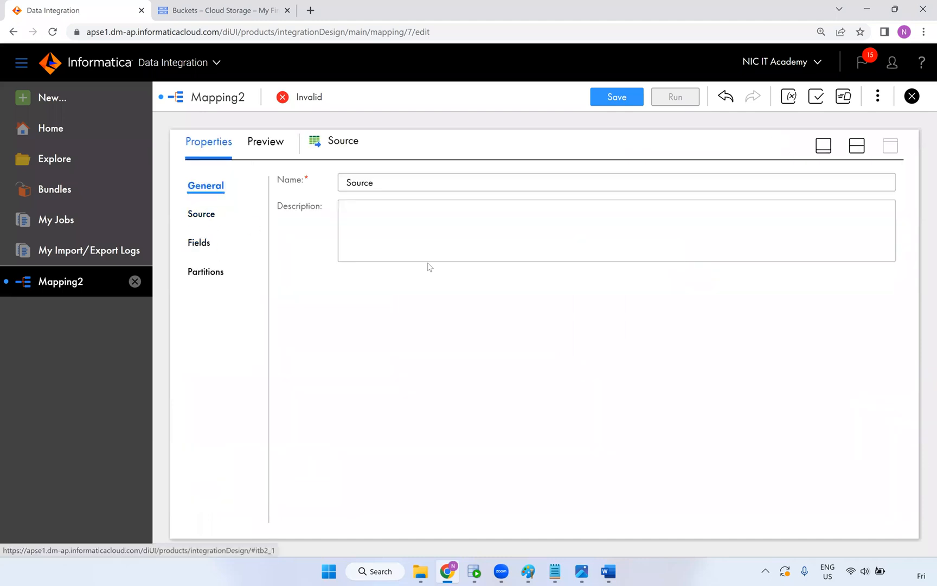
pyautogui.click(464, 221)
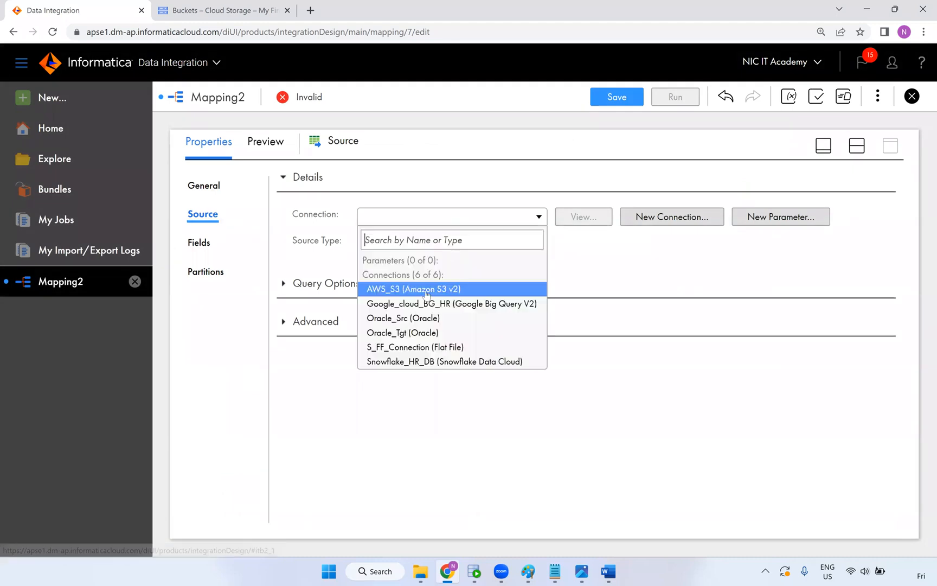
pyautogui.click(442, 307)
pyautogui.click(490, 221)
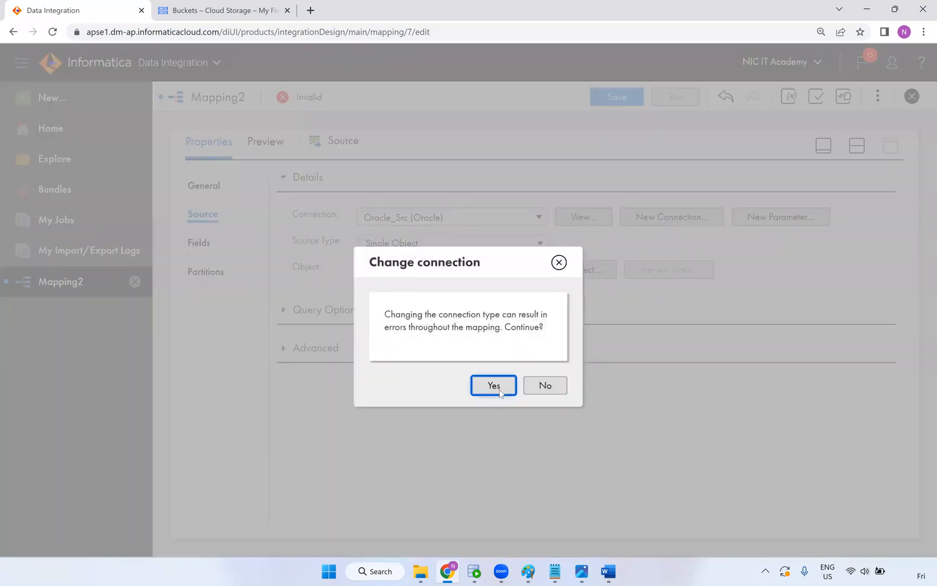
pyautogui.click(493, 386)
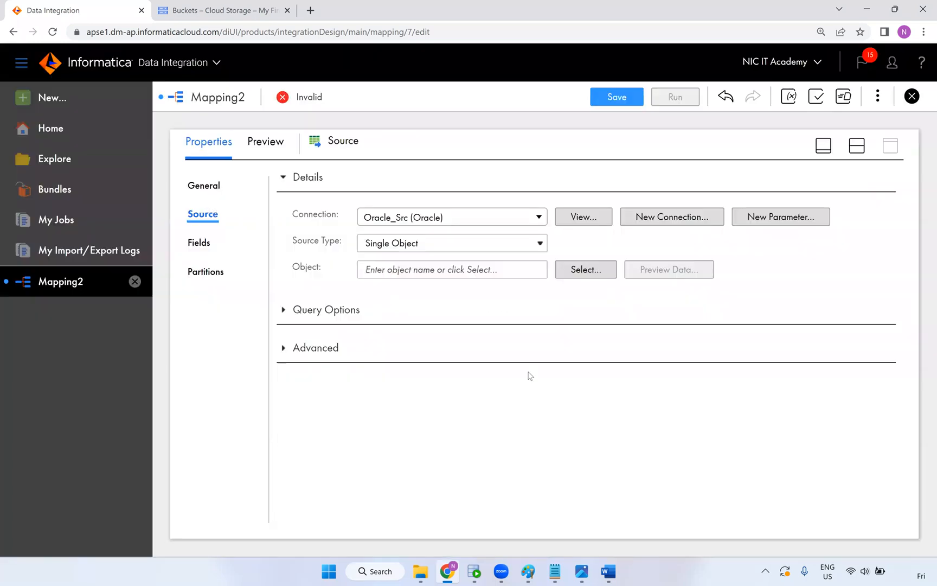
pyautogui.click(569, 276)
pyautogui.click(570, 269)
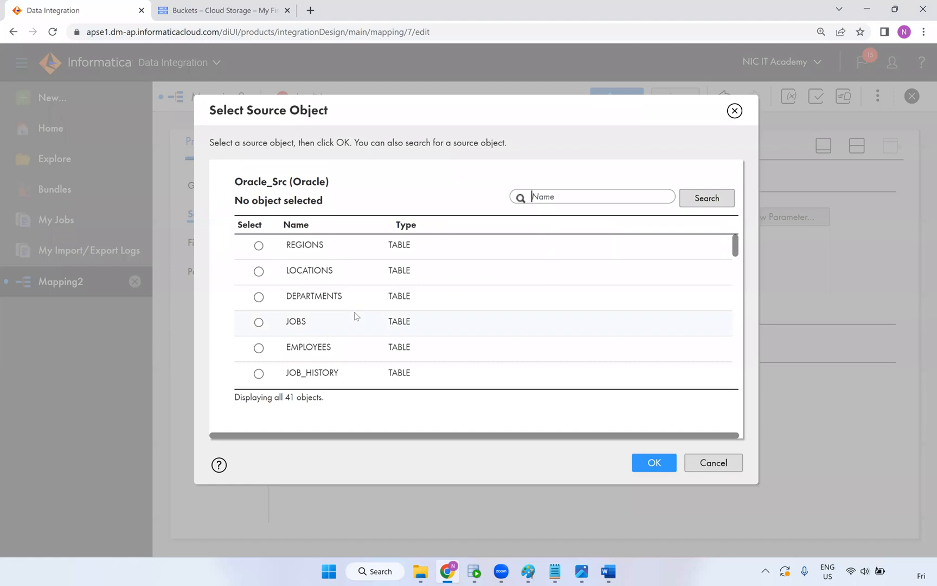
pyautogui.click(352, 355)
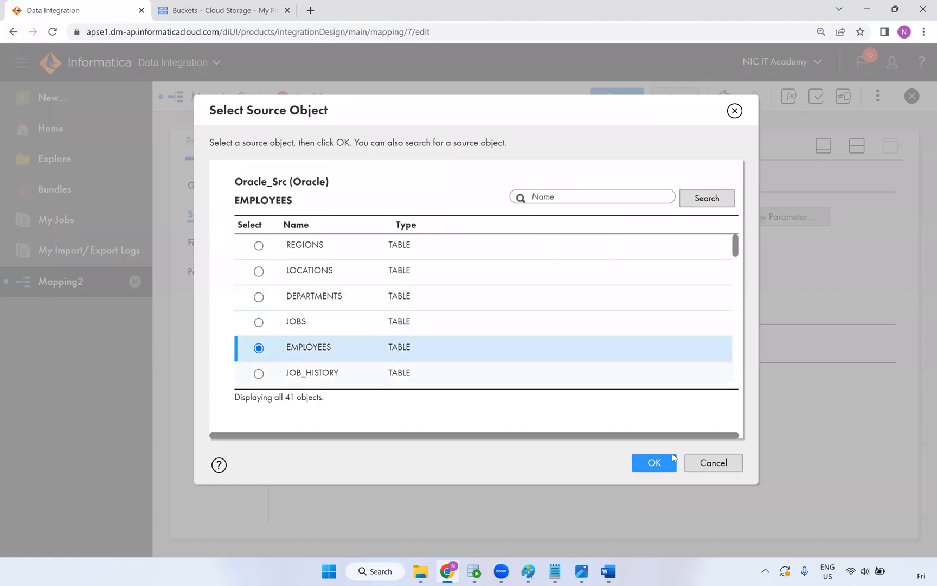
pyautogui.click(645, 462)
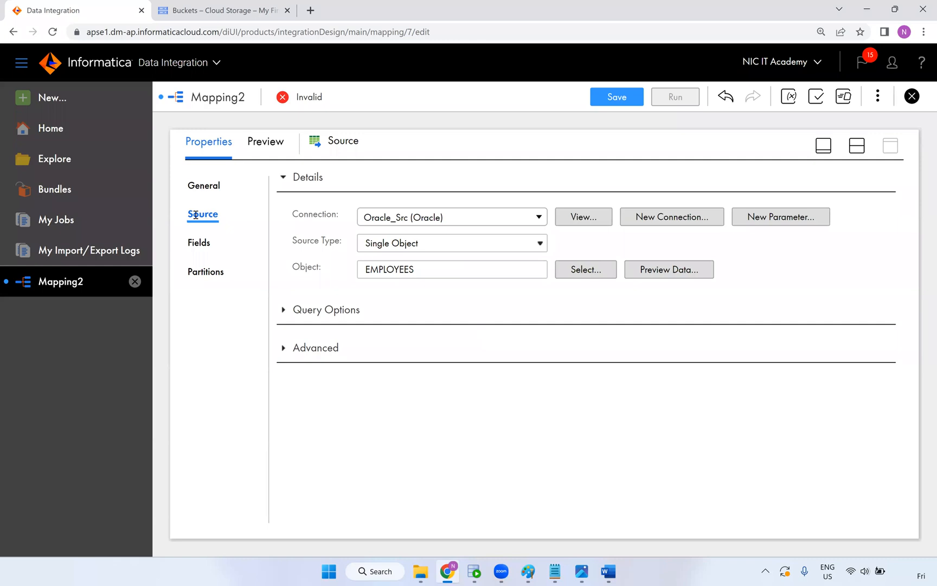
# Set the Target node's connection to Google_cloud_BG_HR
pyautogui.click(856, 145)
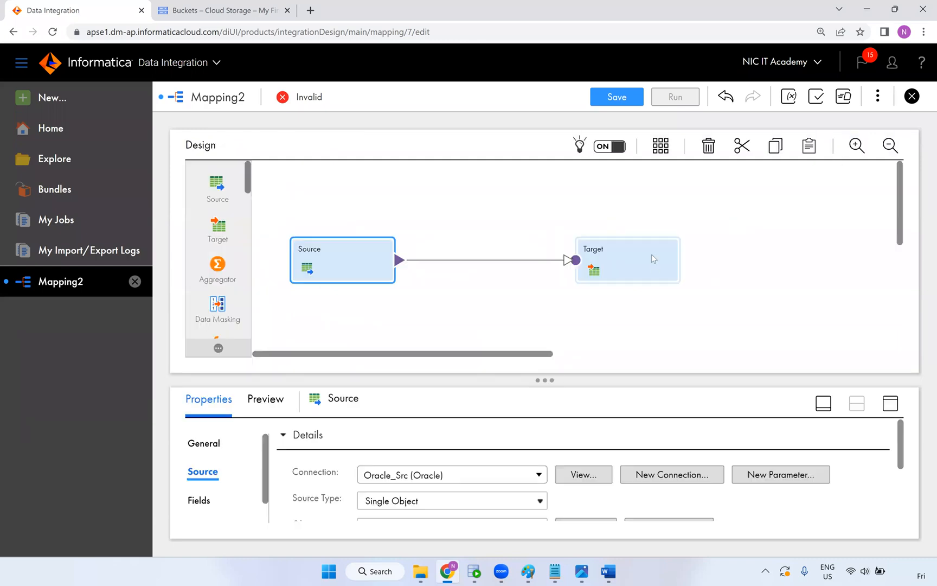
pyautogui.click(652, 254)
pyautogui.click(891, 403)
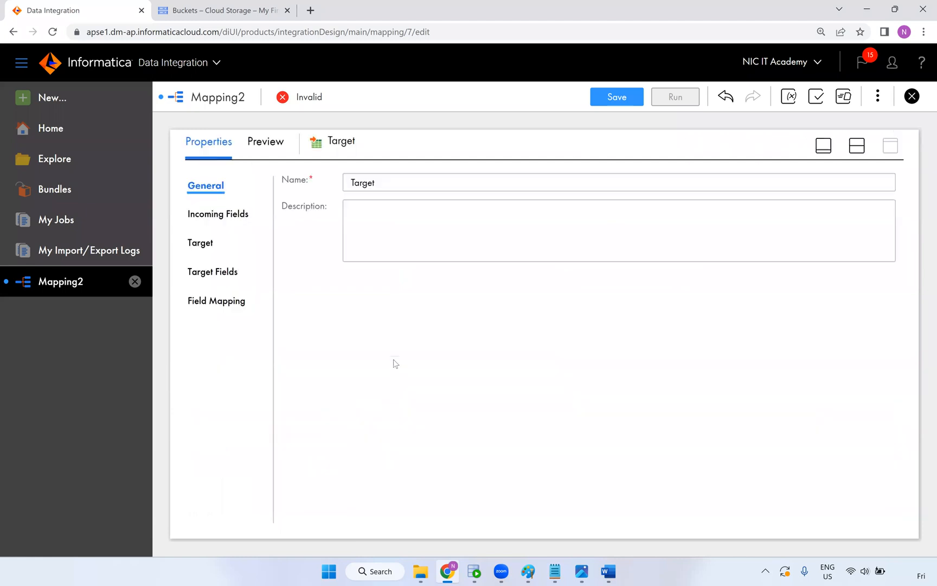
pyautogui.click(198, 244)
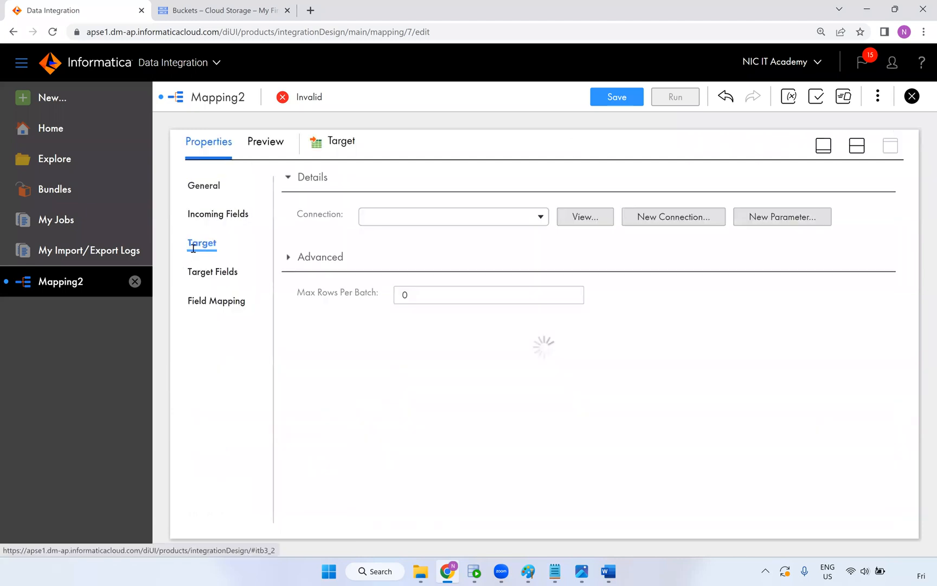
pyautogui.click(399, 216)
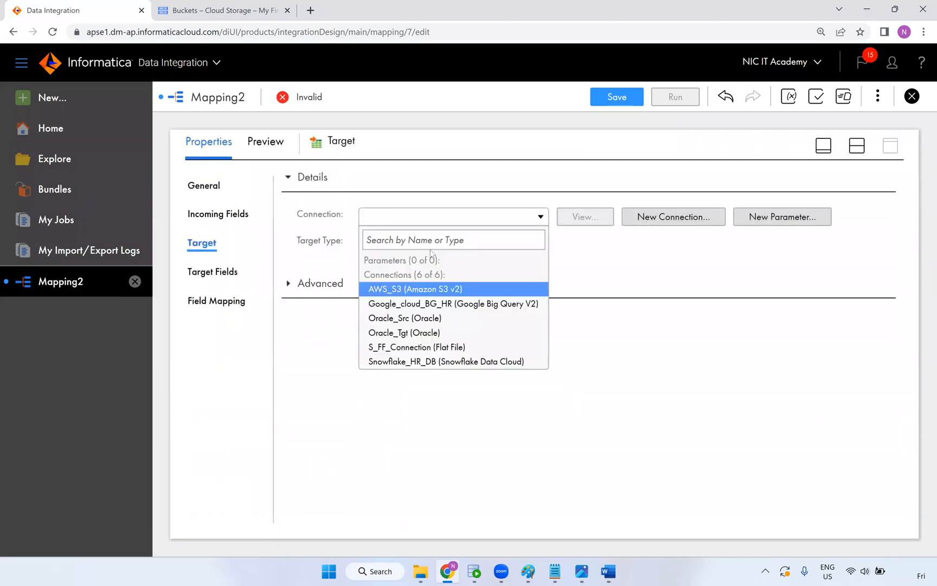
pyautogui.click(437, 305)
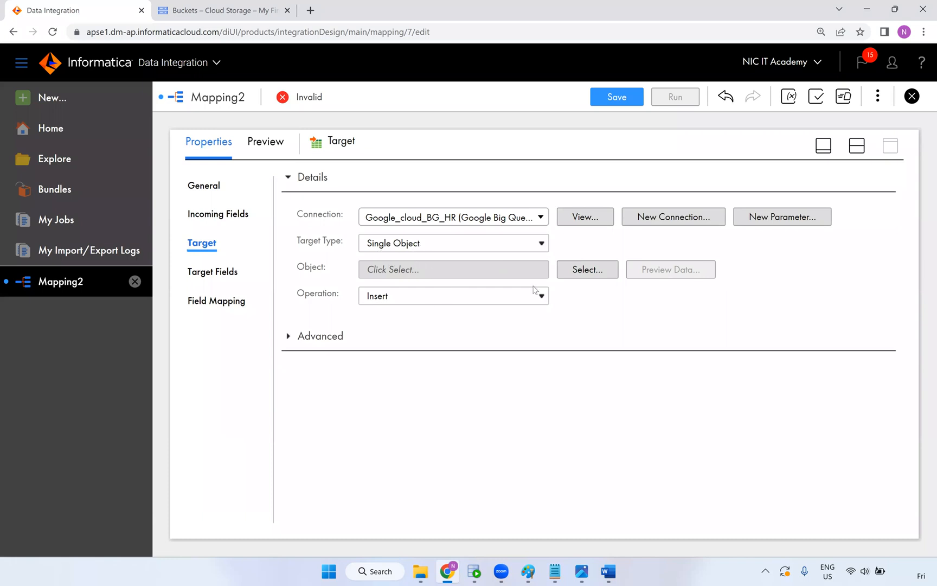
# Choose HR_DB/t_bg_employees as the target object and keep the Insert operation
pyautogui.click(575, 274)
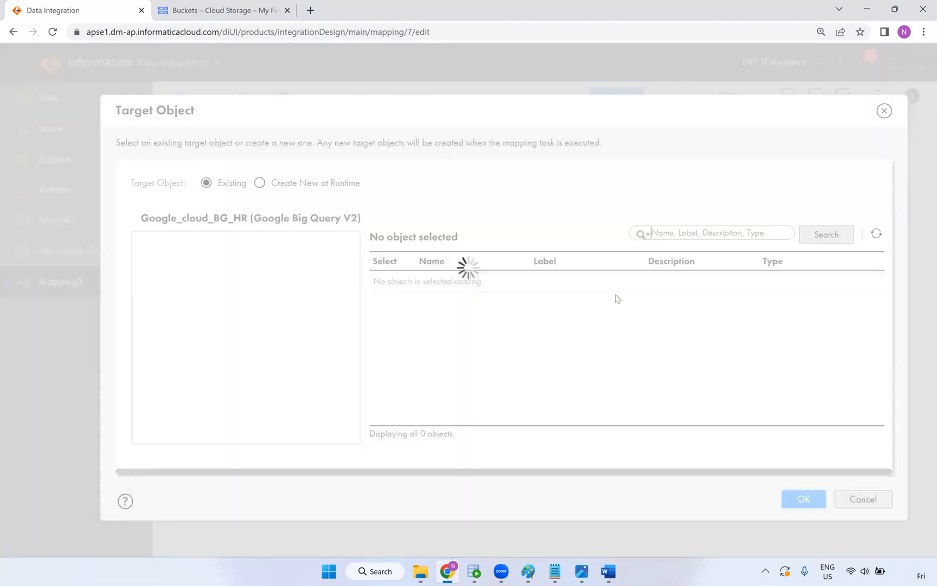
pyautogui.click(179, 318)
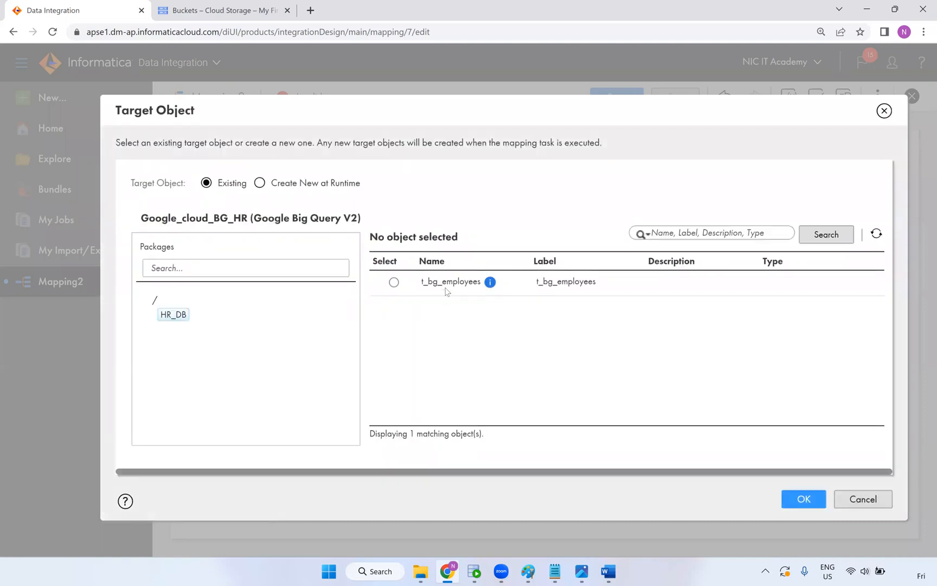
pyautogui.click(450, 284)
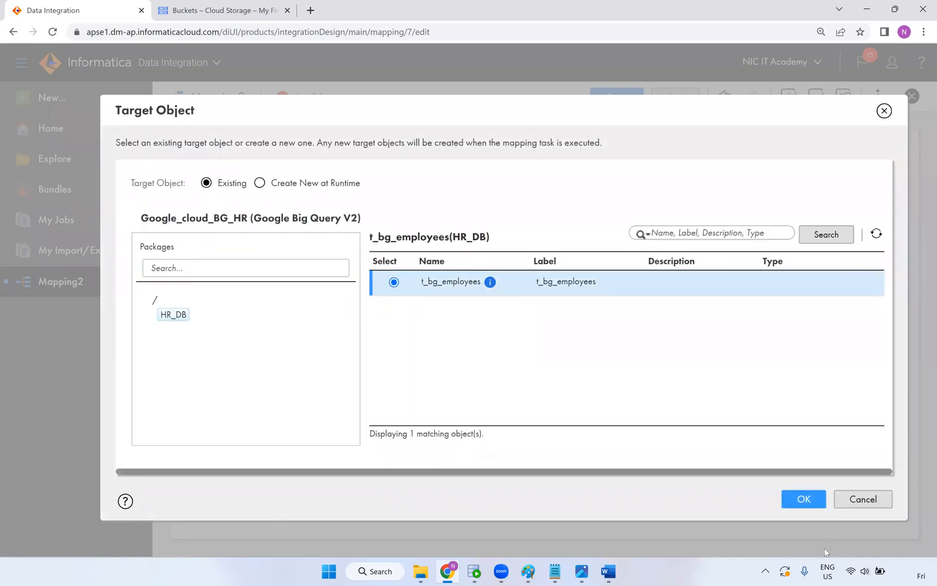
pyautogui.click(807, 503)
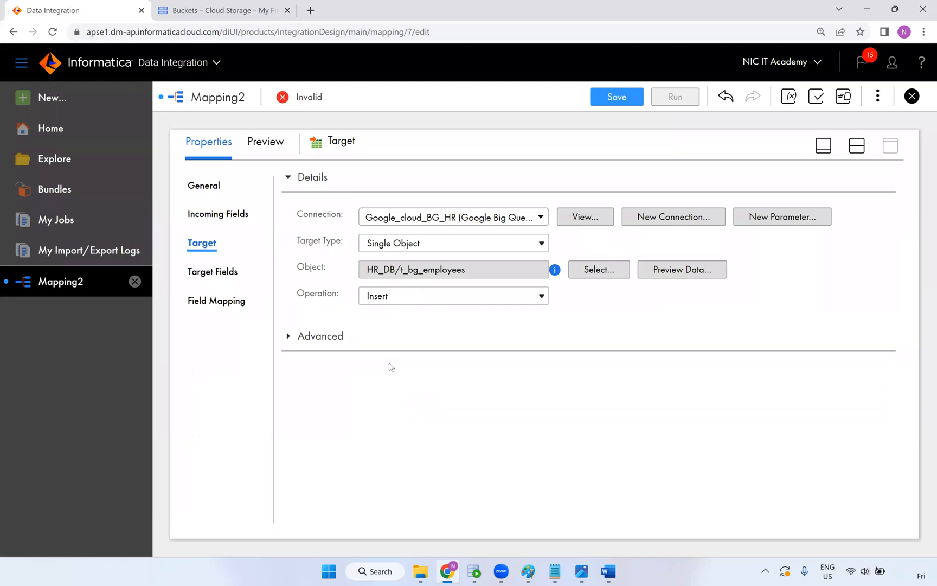
pyautogui.click(397, 304)
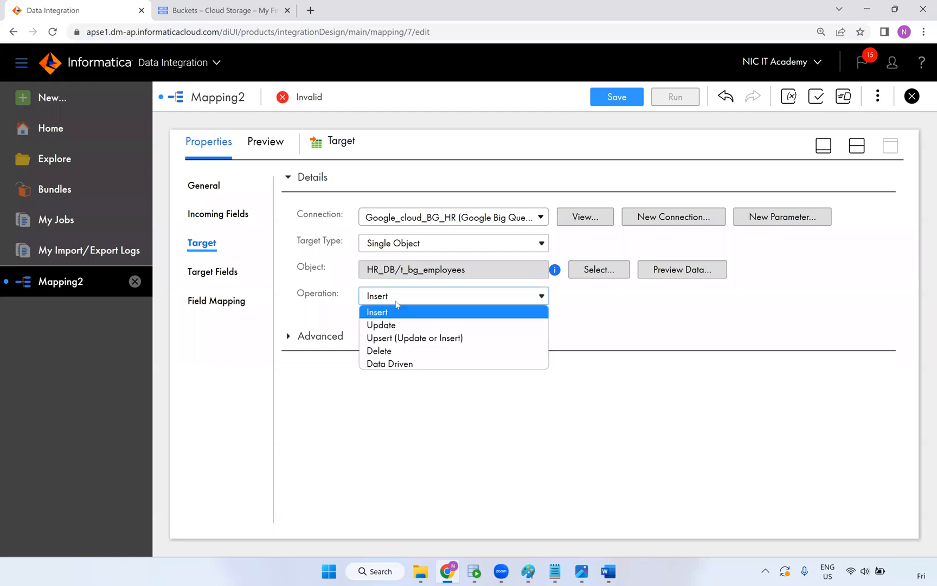
pyautogui.click(308, 311)
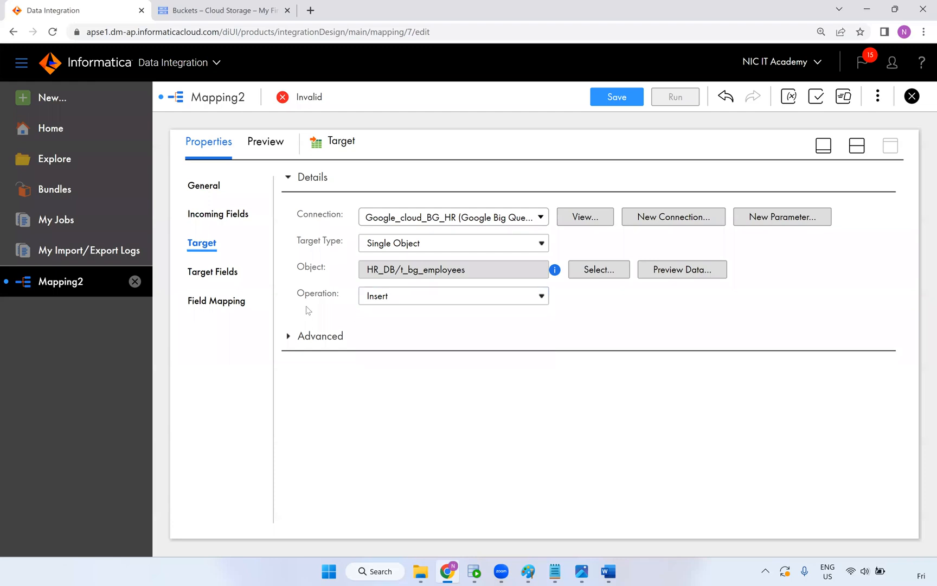
# Smart Map all 11 incoming fields to the target columns
pyautogui.click(229, 307)
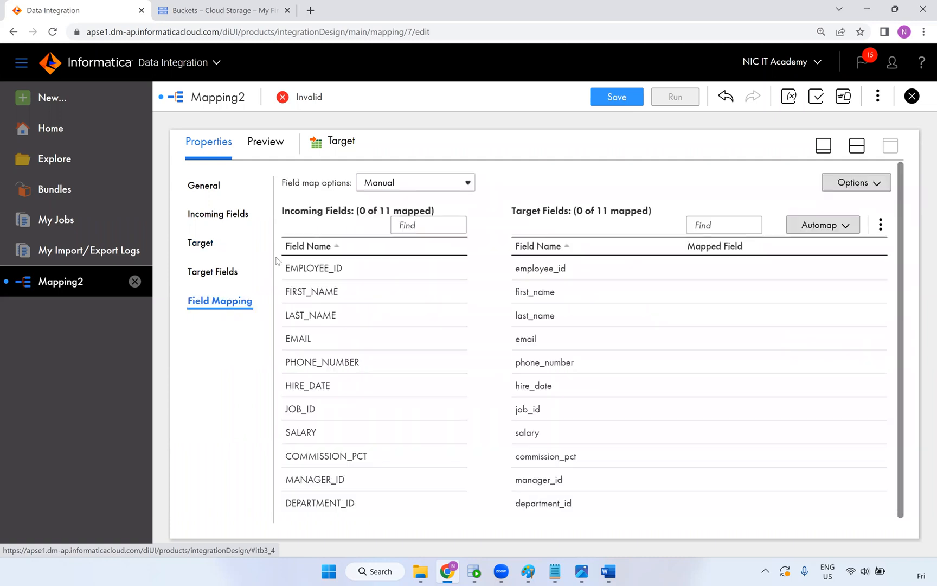
pyautogui.click(824, 225)
pyautogui.click(756, 275)
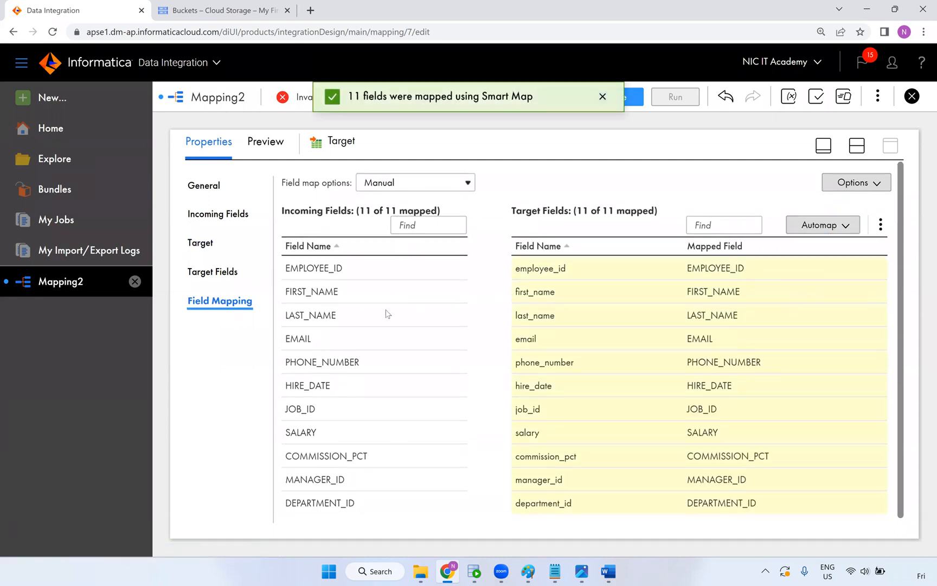
# Save the m_GCP_BIG_Query mapping
pyautogui.click(857, 145)
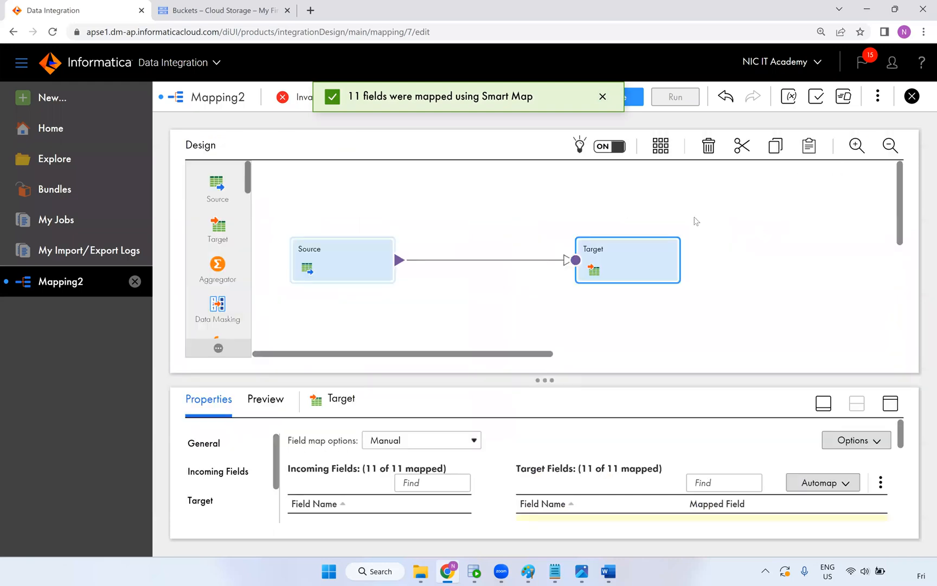
pyautogui.click(451, 218)
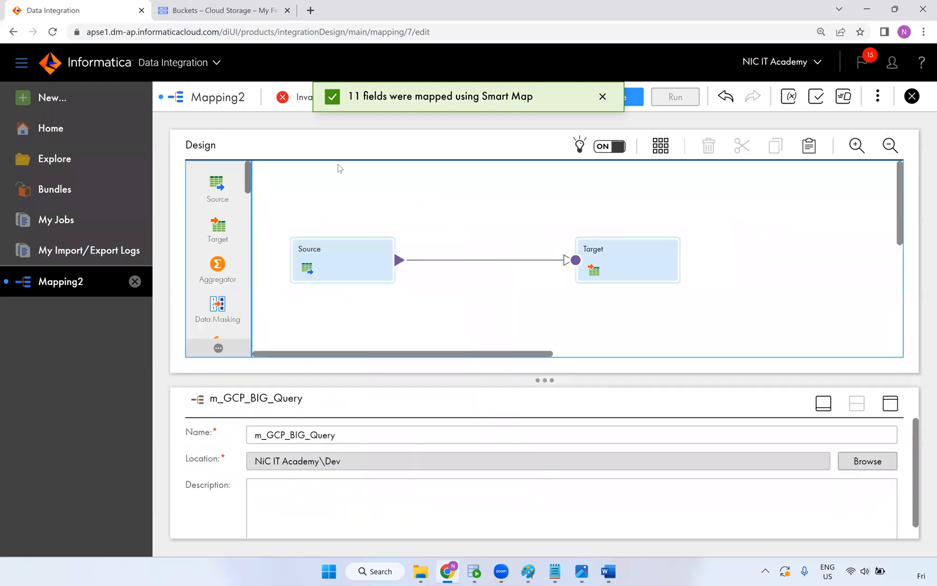
pyautogui.click(629, 102)
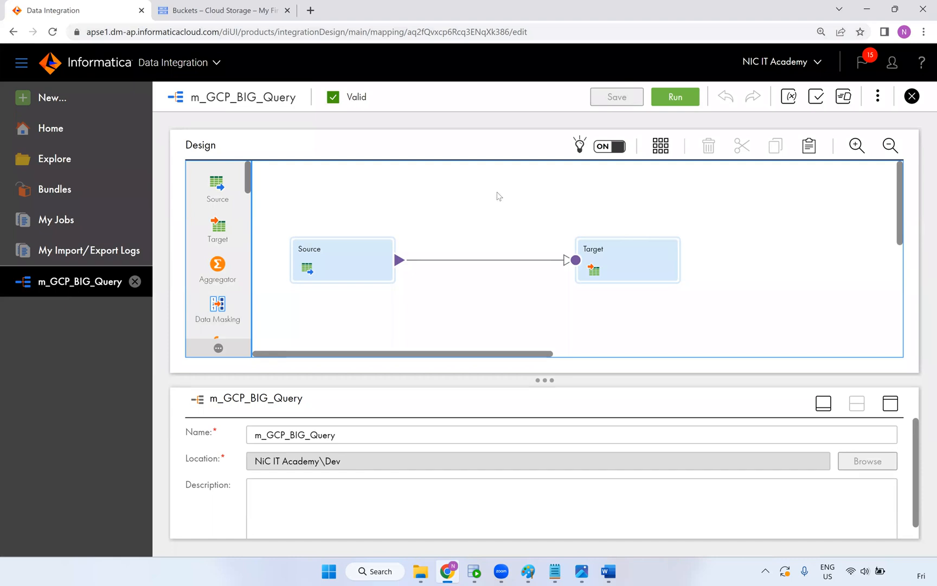
pyautogui.hotkey('ctrl', 'Tab')
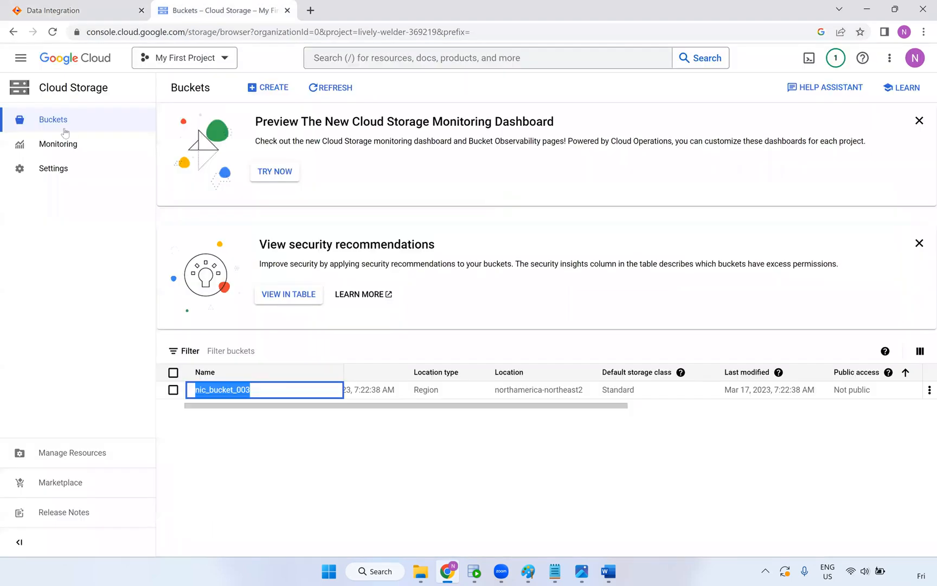
# Open a new query editor in BigQuery
pyautogui.click(20, 60)
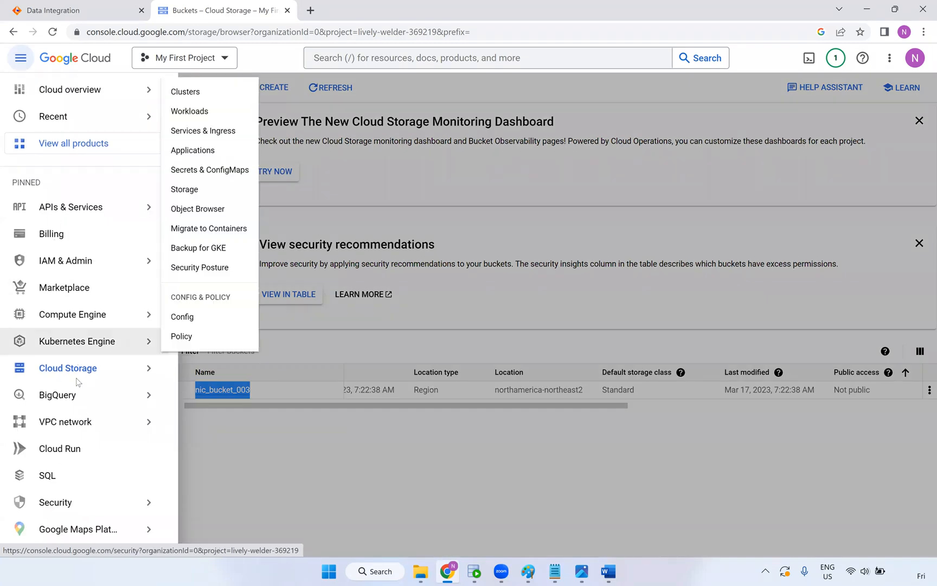
pyautogui.scroll(-3, 79, 295)
pyautogui.click(128, 212)
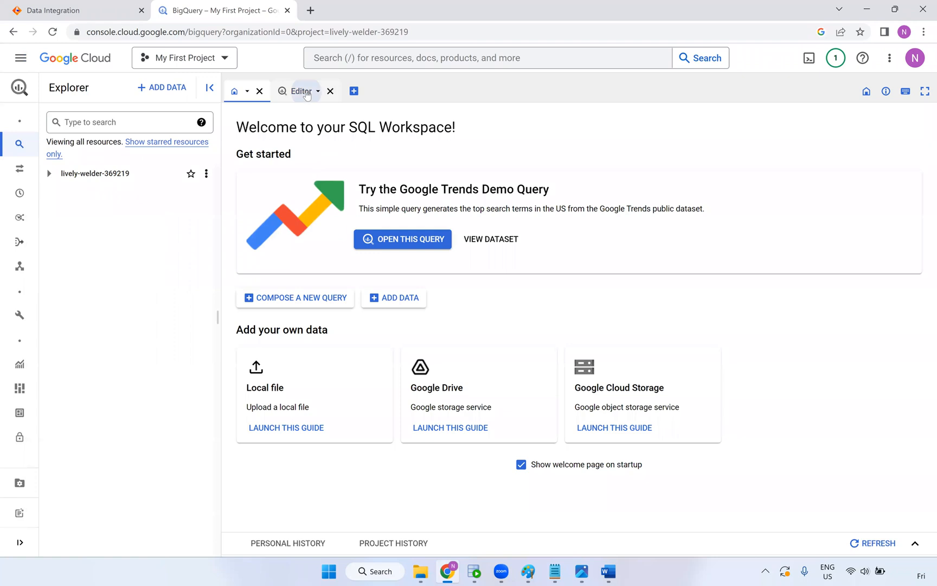
pyautogui.click(301, 91)
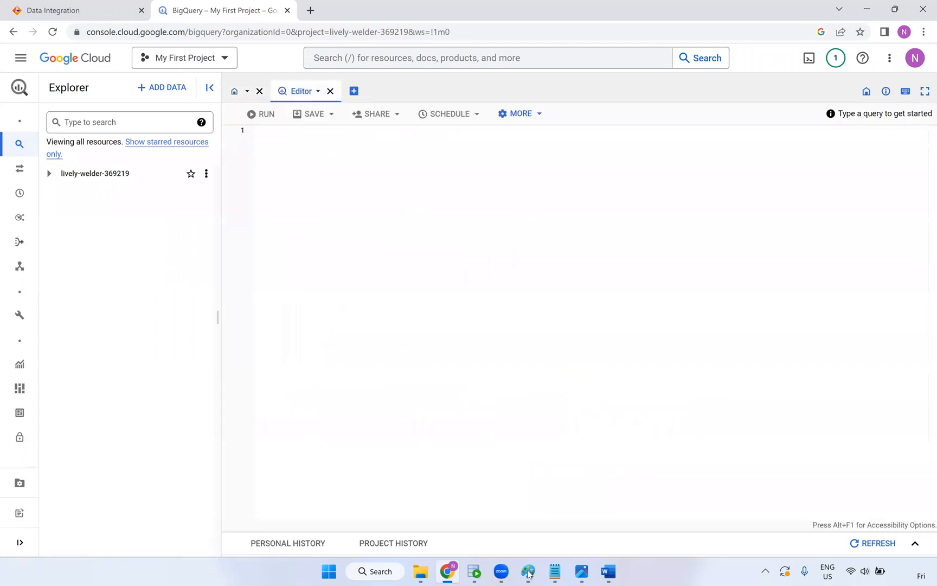
# Paste the select * query on t_bg_employees from Word and run it, returning no rows
pyautogui.moveTo(583, 575)
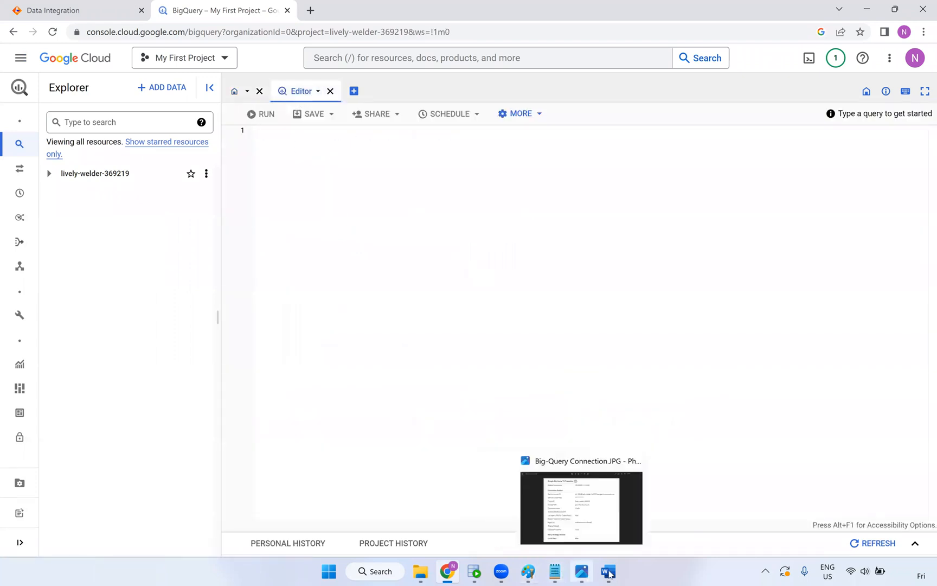
pyautogui.click(561, 508)
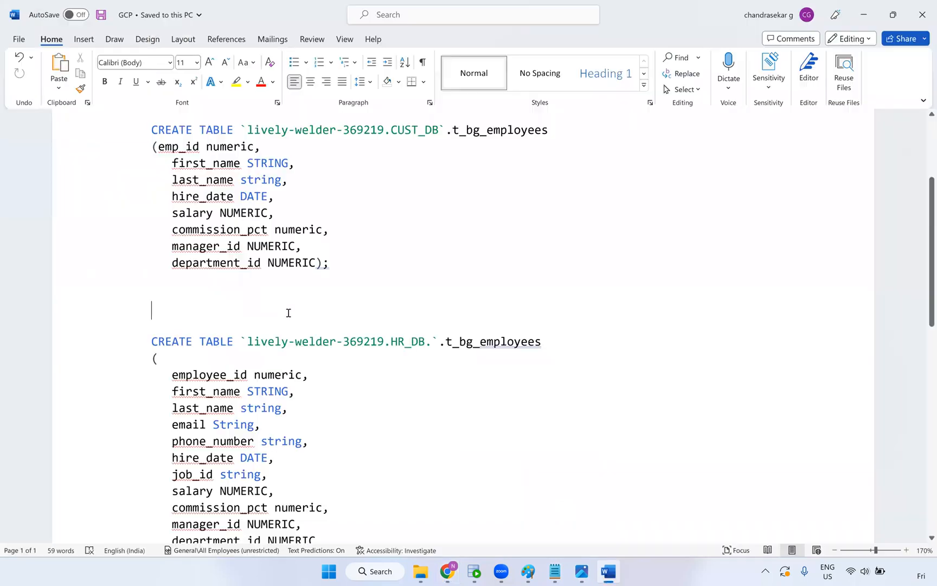
pyautogui.scroll(-10, 562, 212)
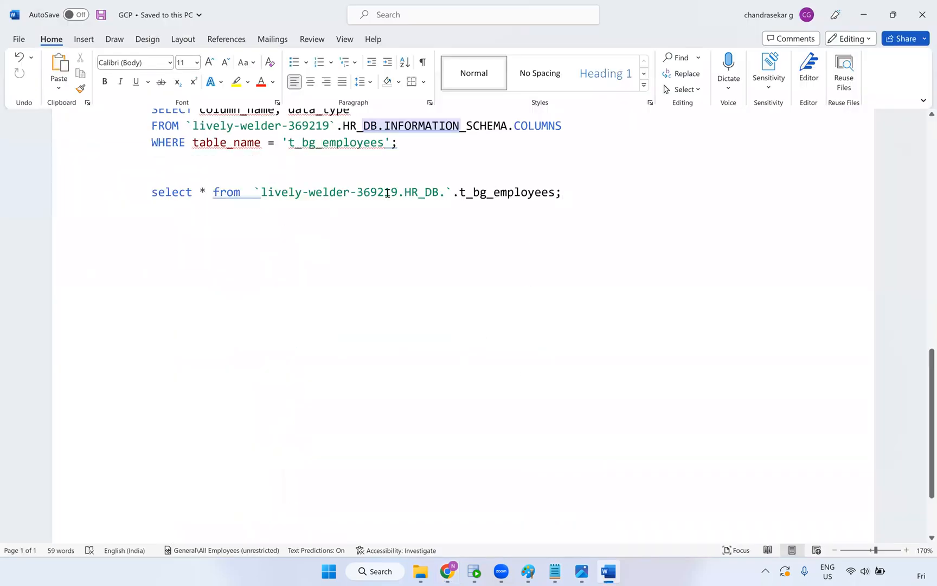
pyautogui.moveTo(562, 192); pyautogui.dragTo(152, 192)
pyautogui.hotkey('ctrl', 'c')
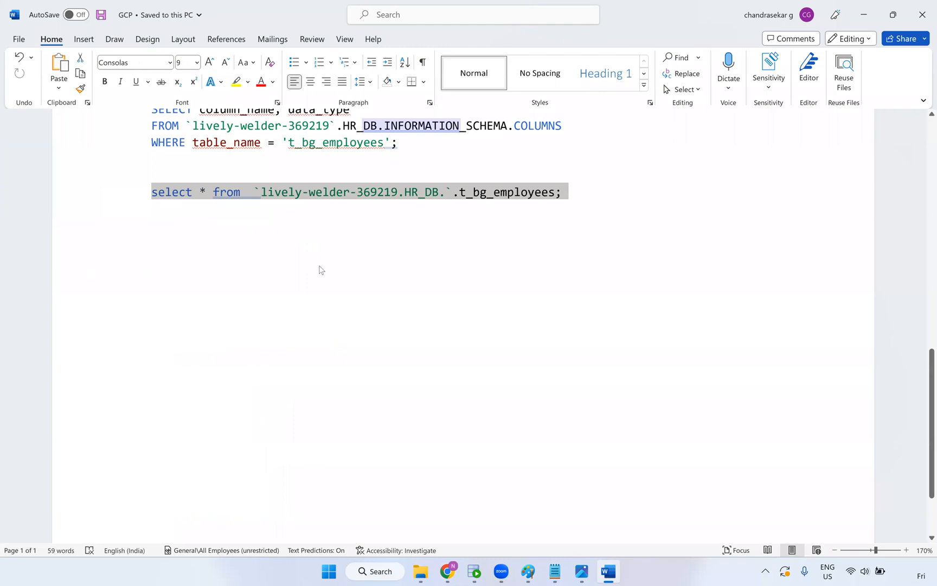
pyautogui.hotkey('alt', 'Tab')
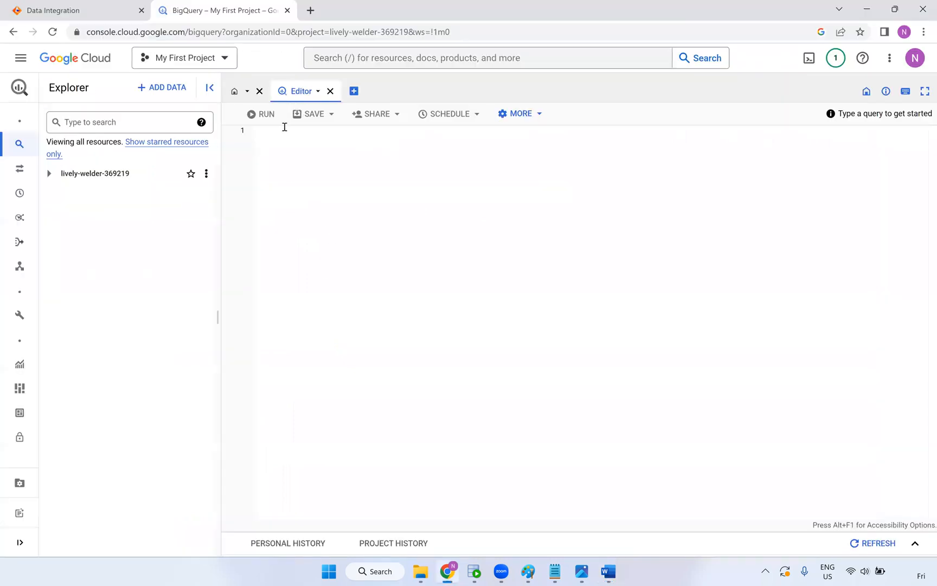
pyautogui.hotkey('ctrl', 'v')
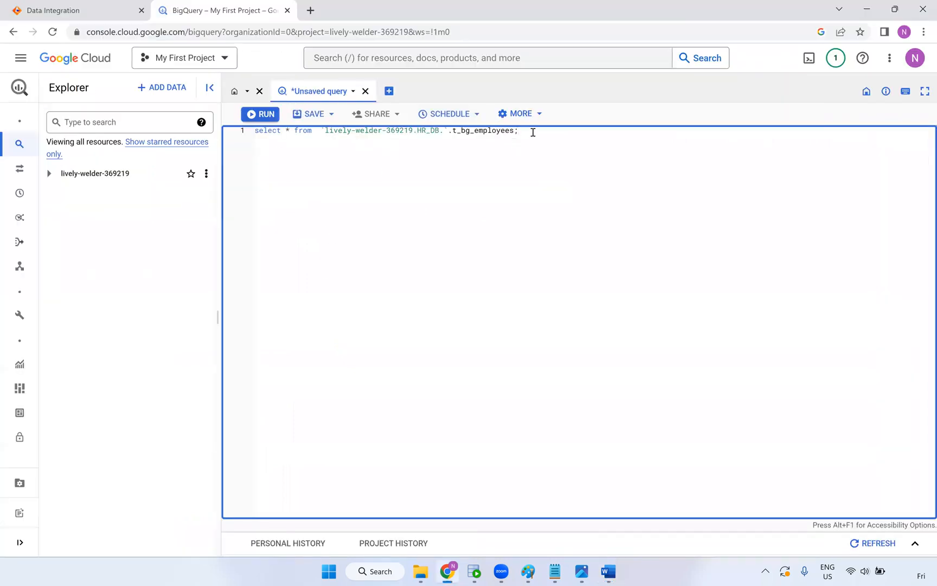
pyautogui.moveTo(245, 128); pyautogui.dragTo(246, 129)
pyautogui.click(260, 113)
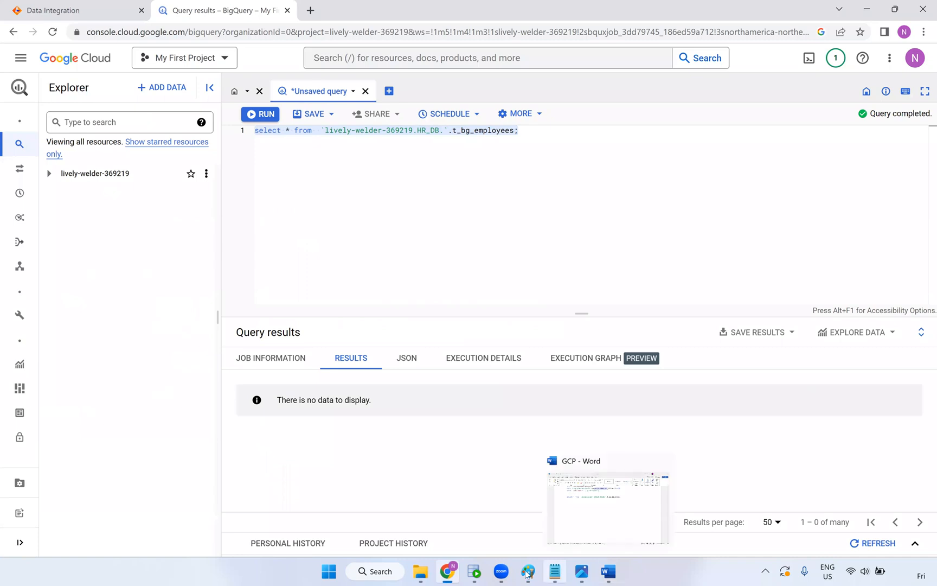
pyautogui.click(90, 18)
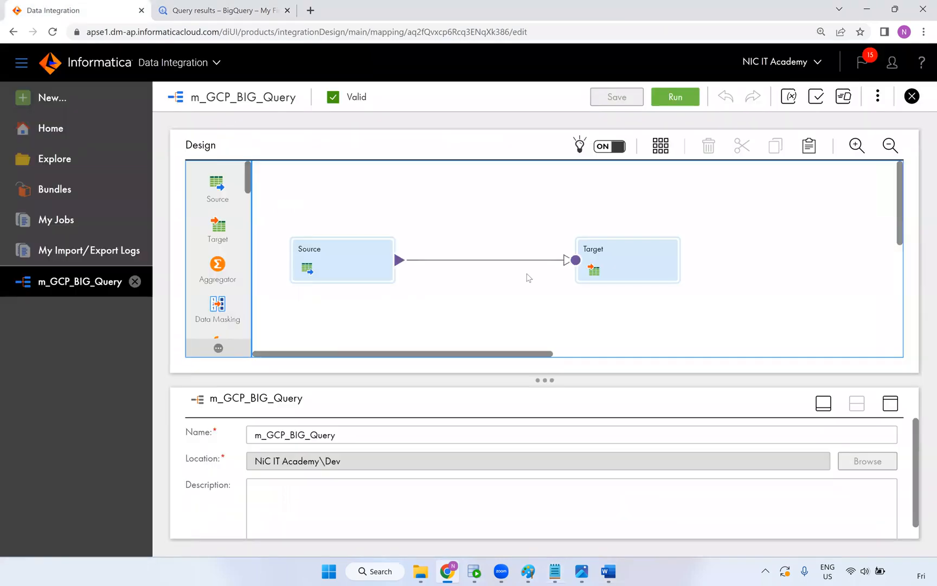
# Run m_GCP_BIG_Query on the NIC runtime and refresh My Jobs until m_GCP_BIG_Query-1 shows Running
pyautogui.click(672, 107)
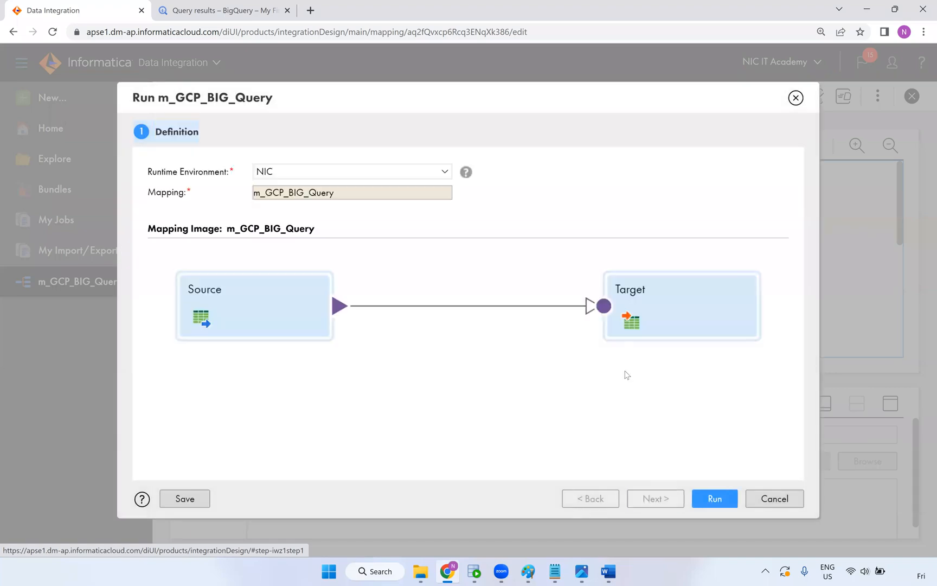
pyautogui.click(714, 506)
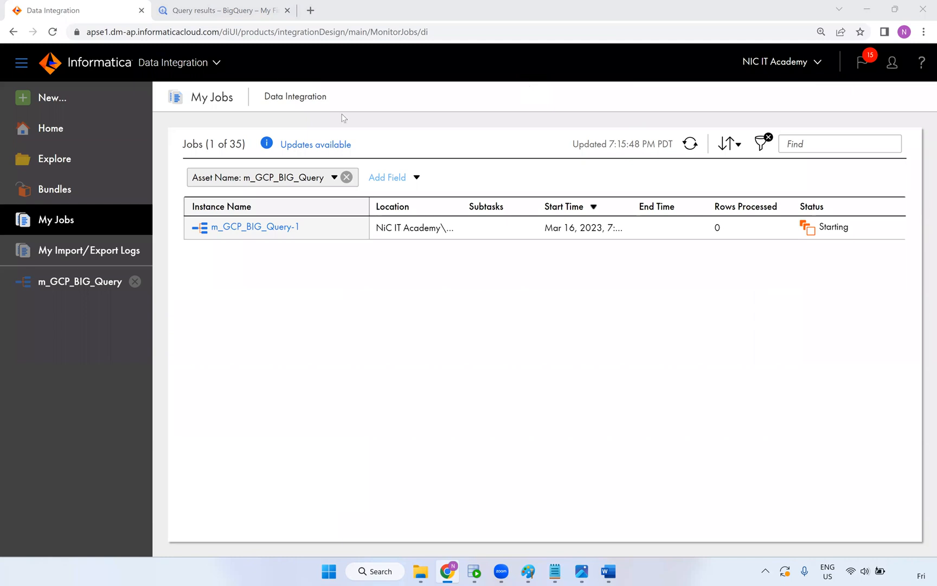
pyautogui.click(692, 146)
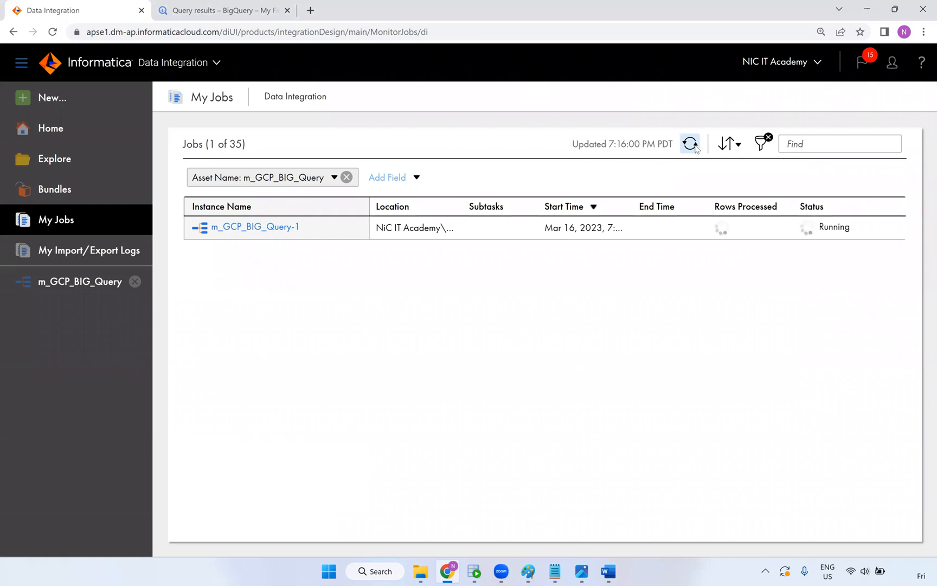
pyautogui.click(696, 147)
pyautogui.click(689, 149)
pyautogui.click(690, 151)
pyautogui.click(691, 151)
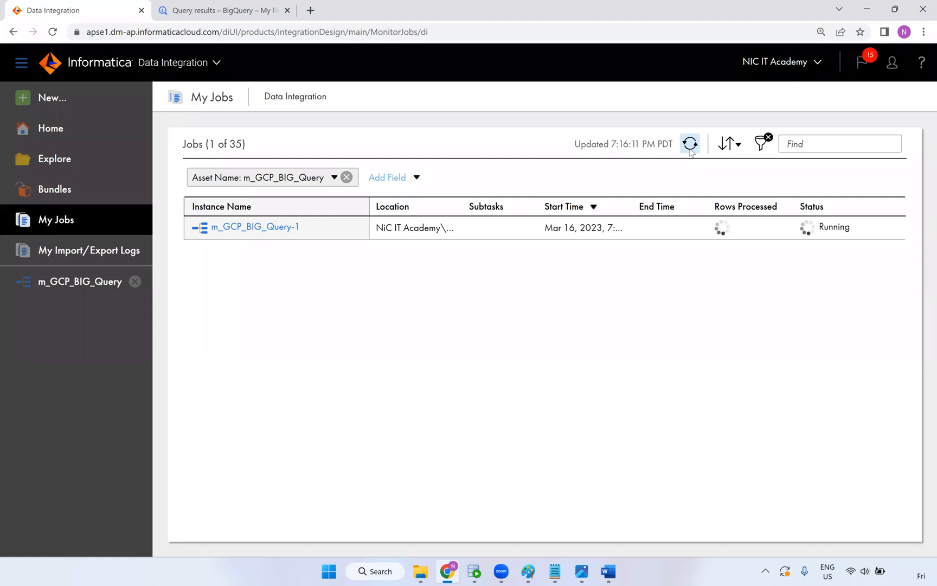
pyautogui.click(691, 150)
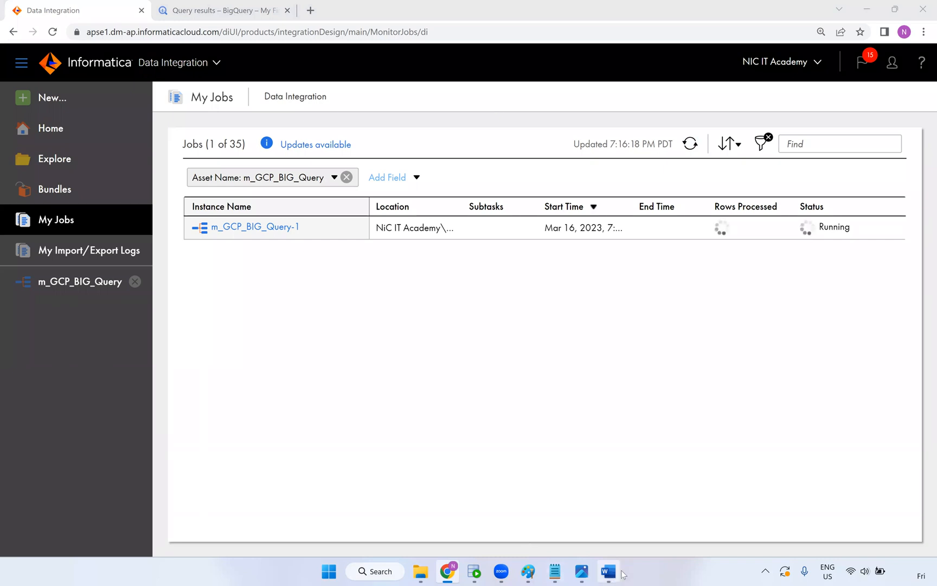
# Copy the INFORMATION_SCHEMA column-listing query for t_bg_employees from the Word notes
pyautogui.moveTo(614, 572)
pyautogui.click(569, 528)
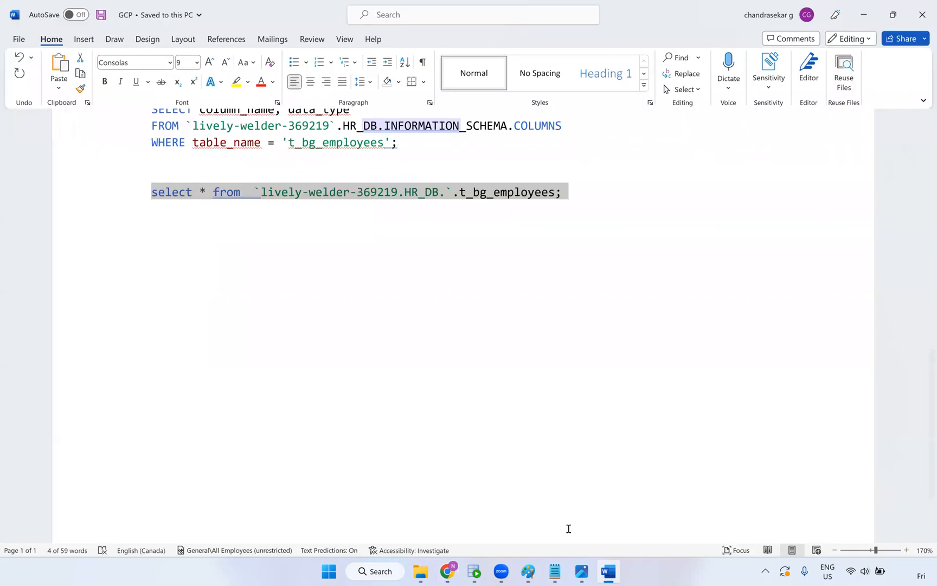
pyautogui.click(450, 278)
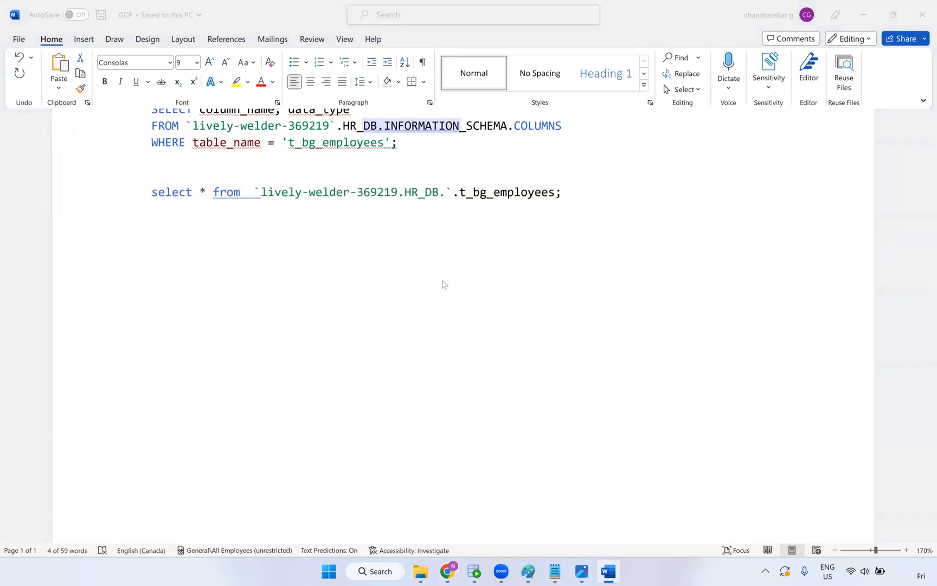
pyautogui.scroll(4, 441, 282)
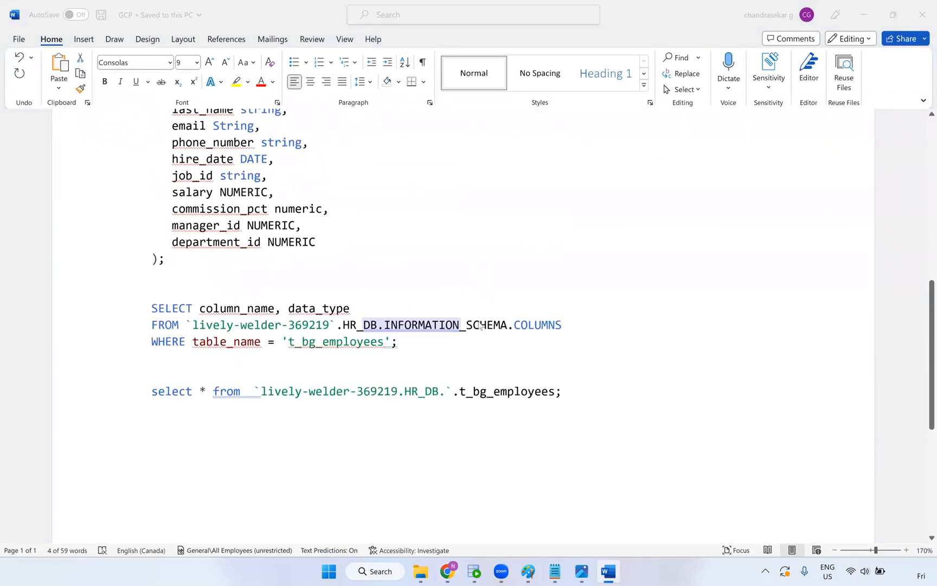
pyautogui.moveTo(424, 342); pyautogui.dragTo(132, 304)
pyautogui.hotkey('ctrl', 'c')
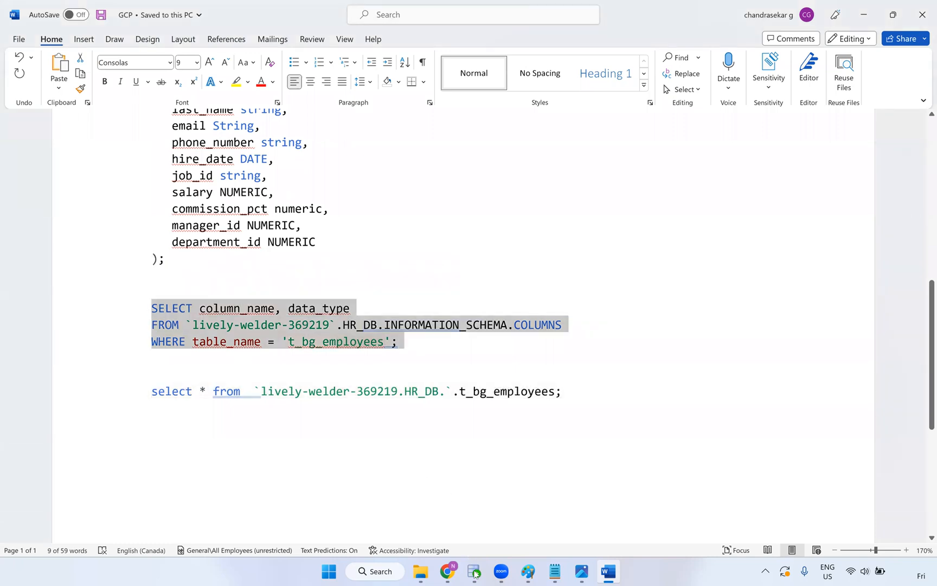
# Paste it below the select query in BigQuery and run just lines 4–6
pyautogui.moveTo(474, 573)
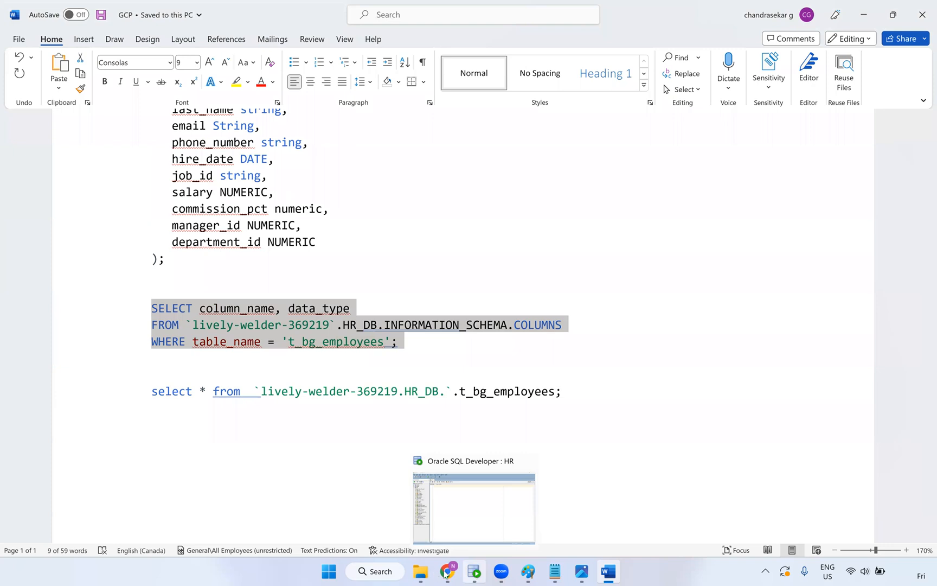
pyautogui.click(446, 572)
pyautogui.click(222, 10)
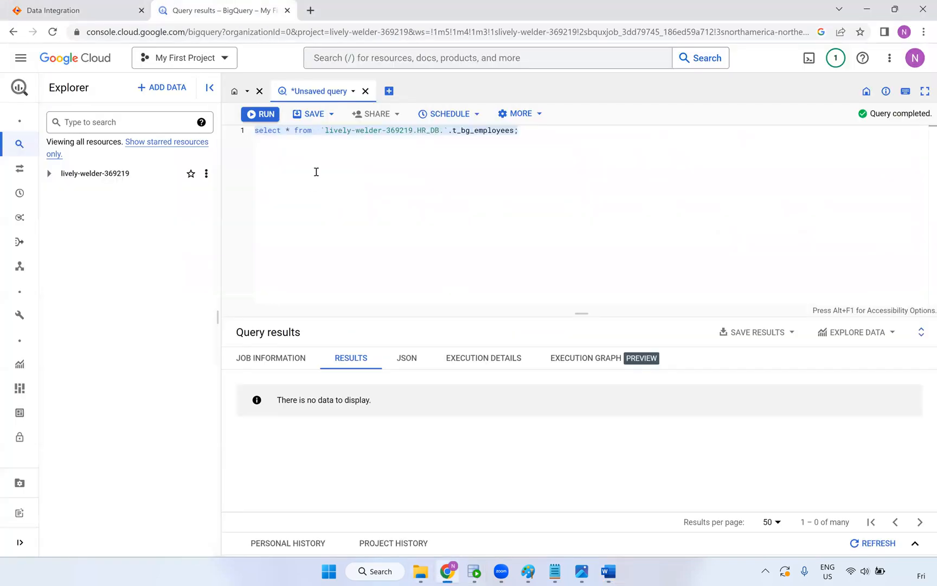
pyautogui.click(532, 136)
pyautogui.press('Return')
pyautogui.press('Return')
pyautogui.press('Return')
pyautogui.hotkey('ctrl', 'v')
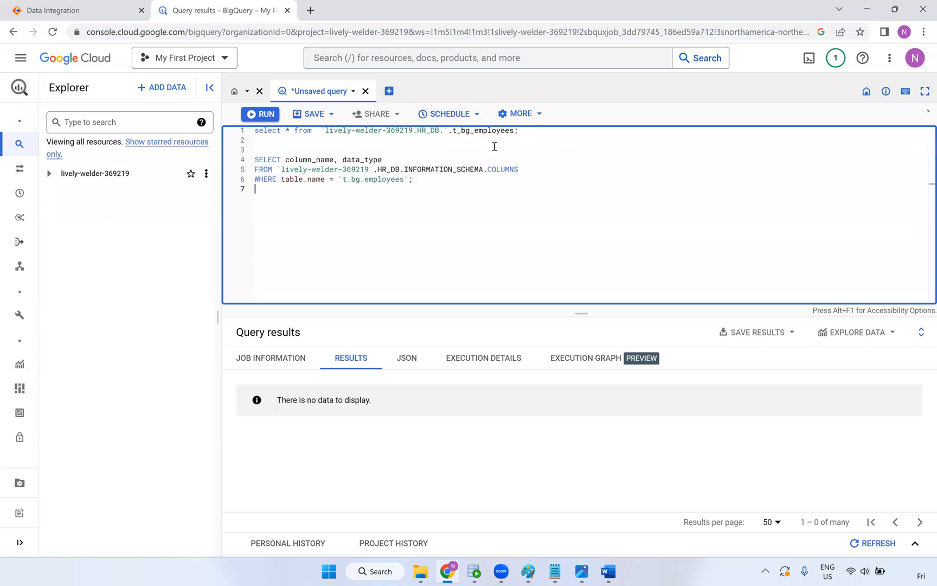
pyautogui.moveTo(521, 132); pyautogui.dragTo(228, 133)
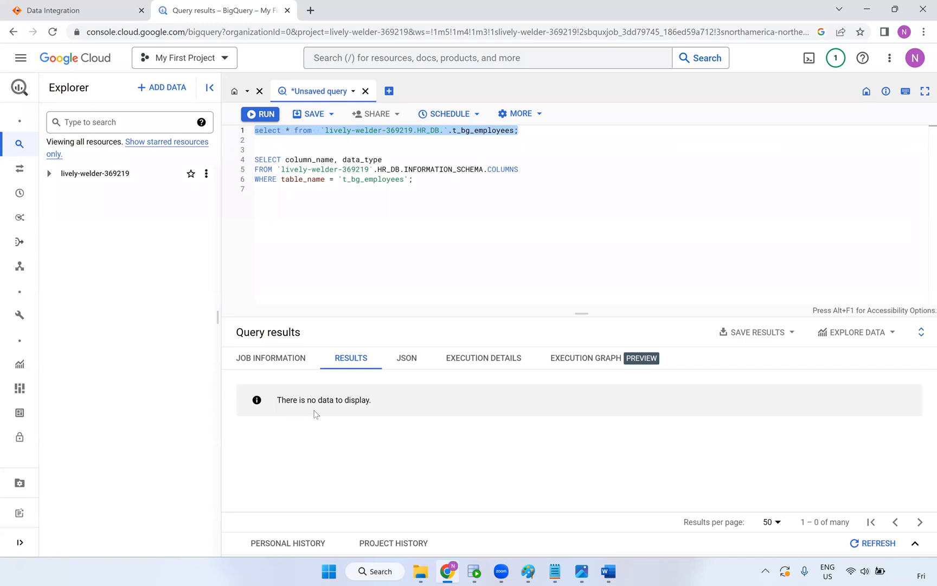
pyautogui.click(413, 183)
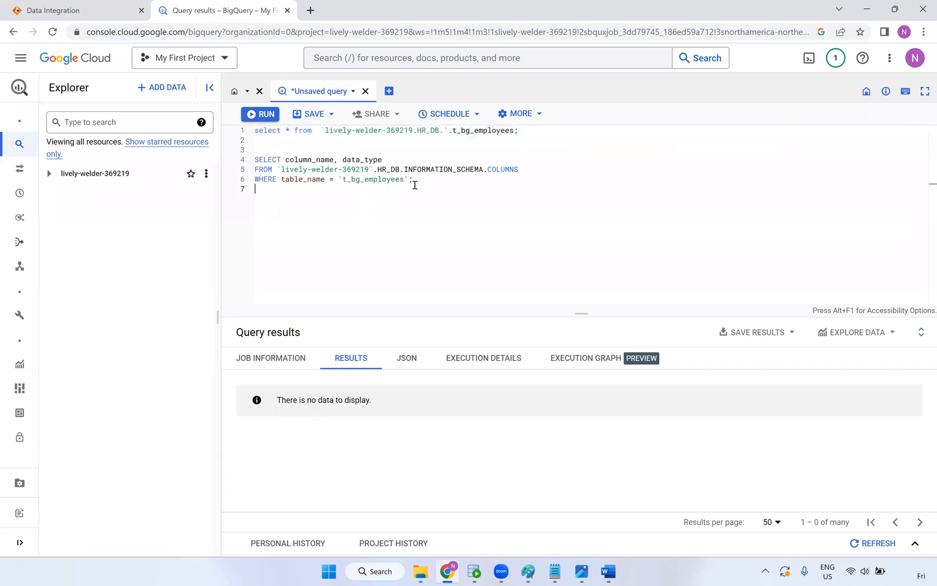
pyautogui.moveTo(412, 180); pyautogui.dragTo(252, 160)
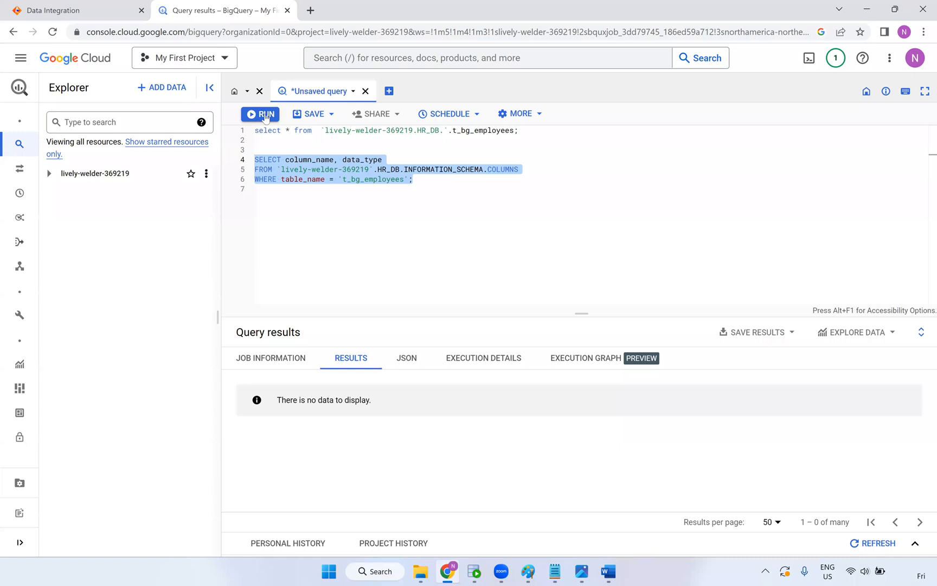
pyautogui.hotkey('ctrl', 'Return')
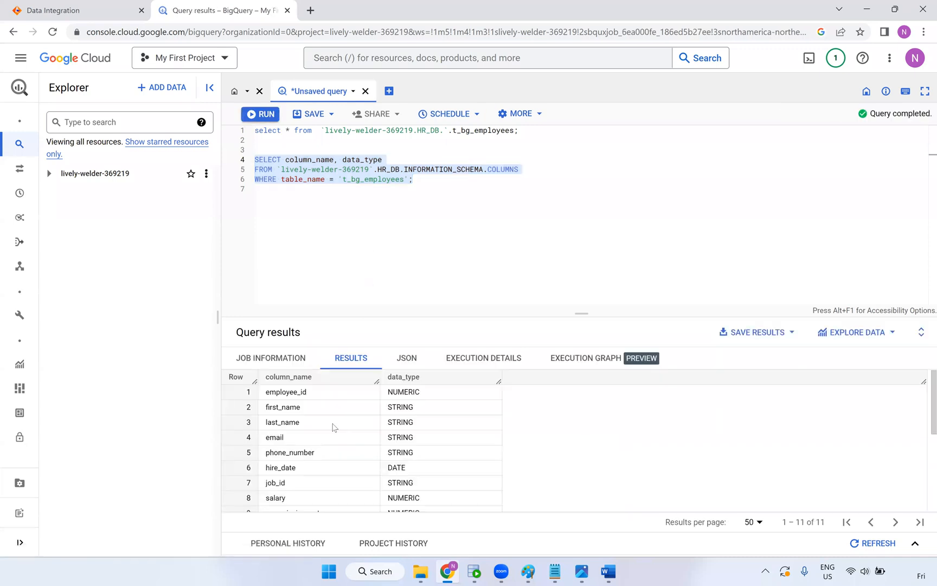
# Rerun the select-all query on t_bg_employees, confirm it returns no rows, and return to Informatica
pyautogui.moveTo(520, 131); pyautogui.dragTo(242, 113)
pyautogui.click(262, 114)
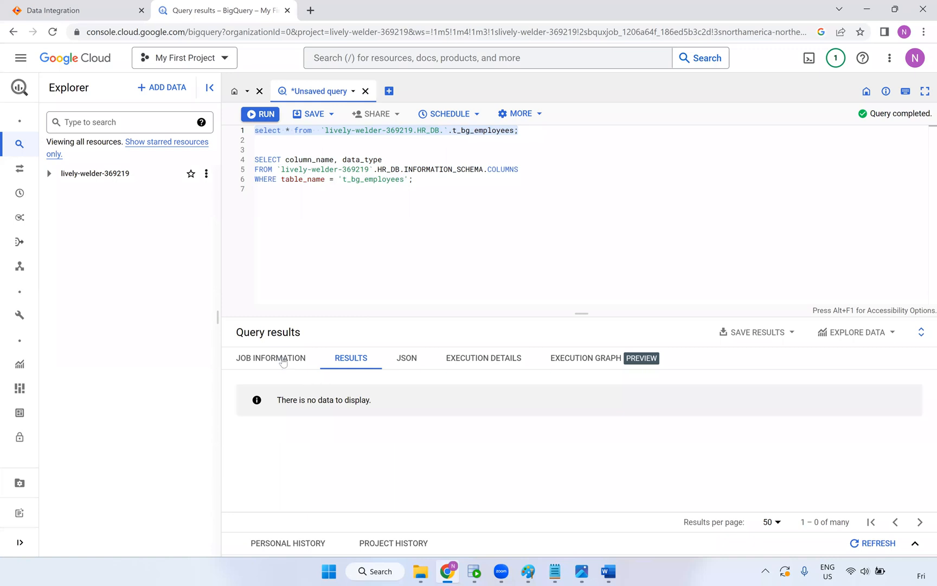
pyautogui.scroll(-2, 453, 438)
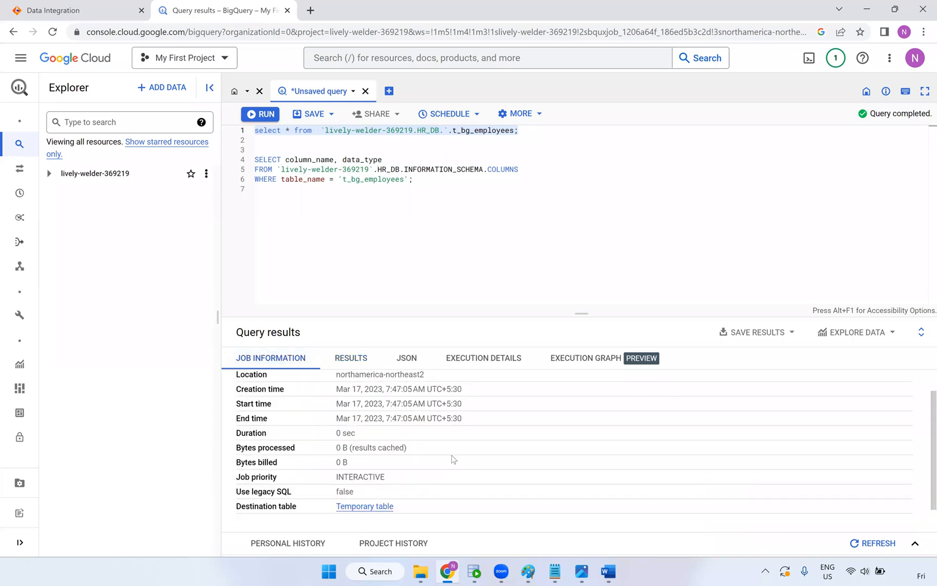
pyautogui.scroll(2, 431, 456)
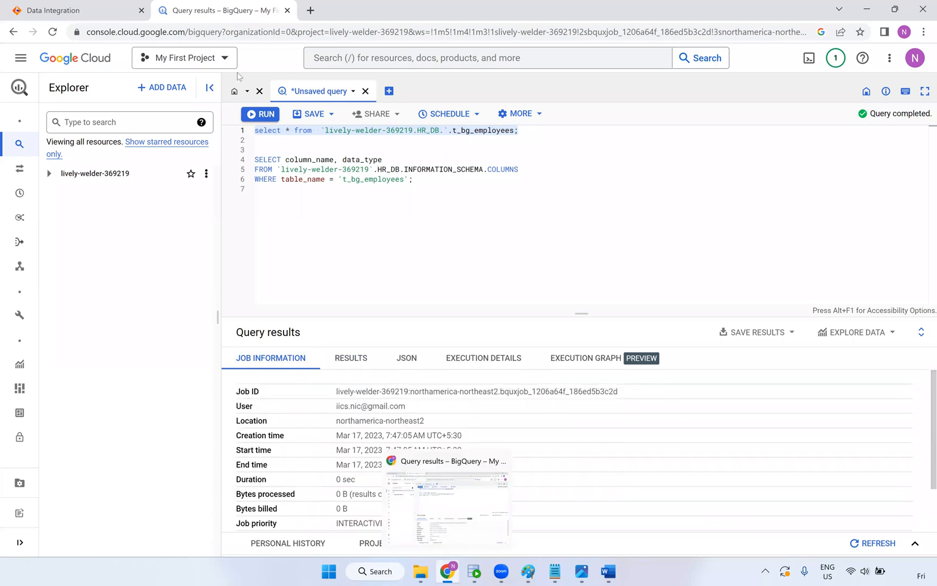
pyautogui.click(111, 11)
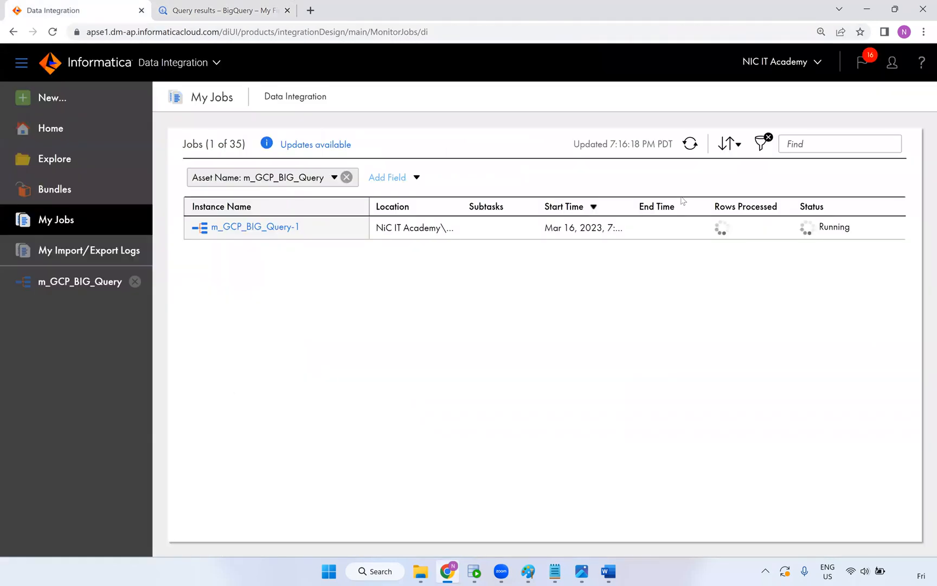
# Refresh My Jobs and read the m_GCP_BIG_Query-1 failure: billing not enabled on the Google project
pyautogui.click(689, 143)
pyautogui.moveTo(804, 238)
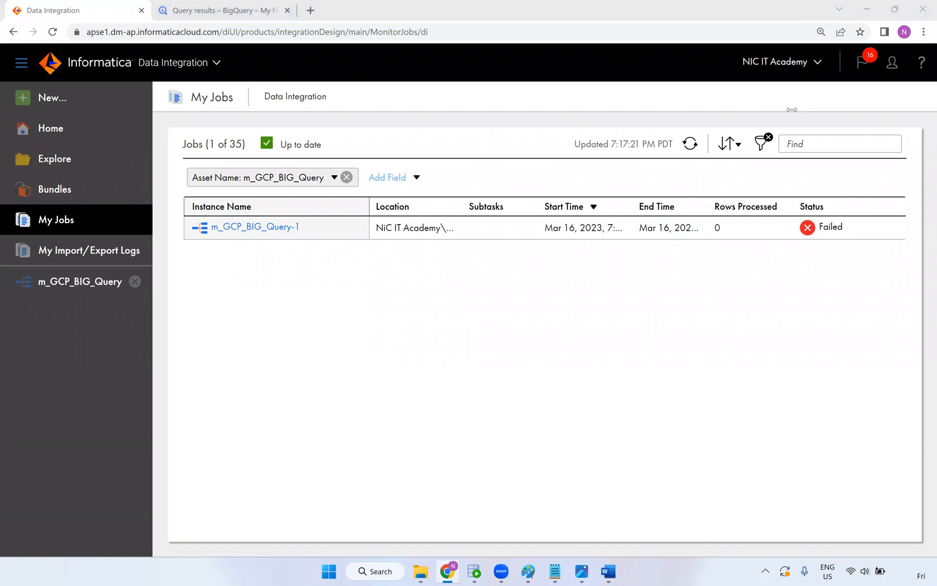
pyautogui.hotkey('ctrl', 'Tab')
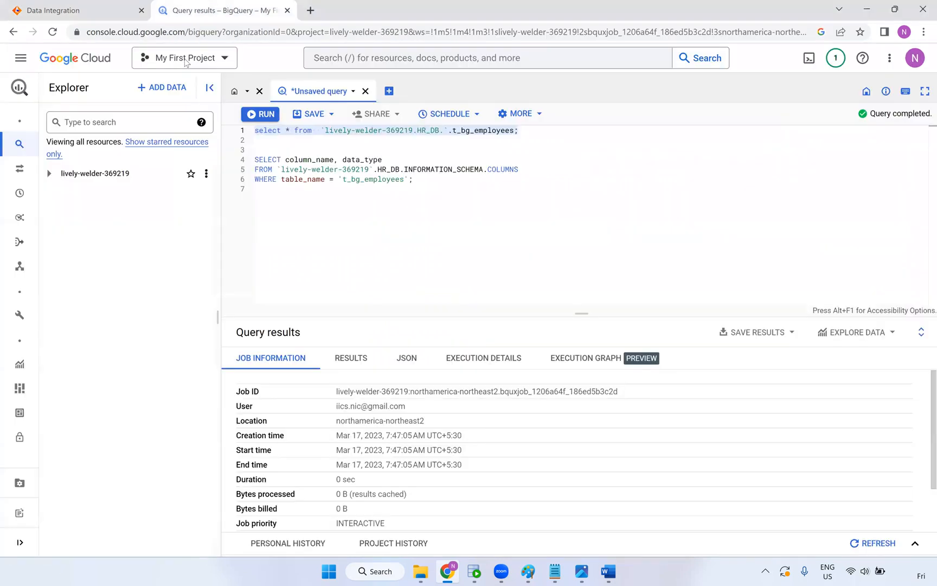
# Expand the lively-welder-369219 project and open the HR_DB dataset's details
pyautogui.doubleClick(313, 170)
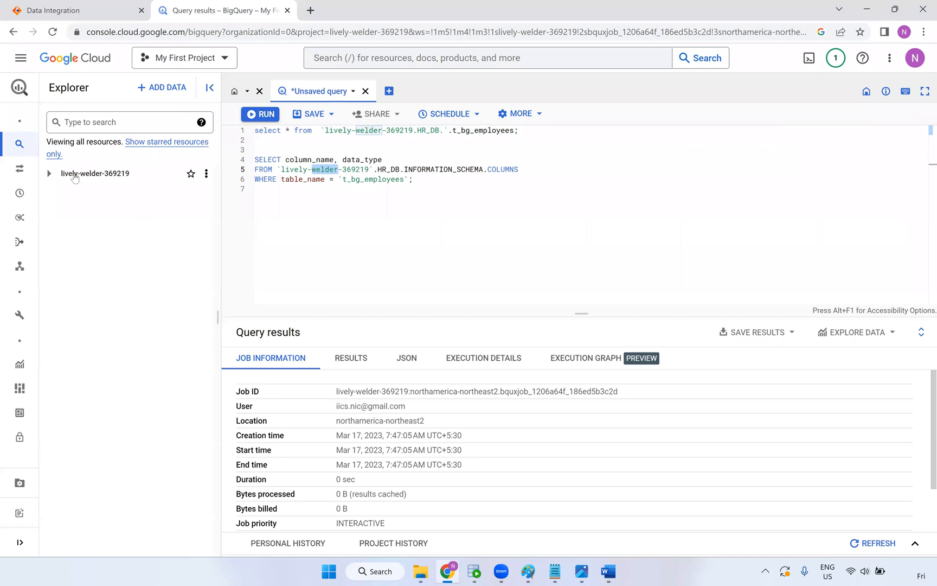
pyautogui.click(52, 174)
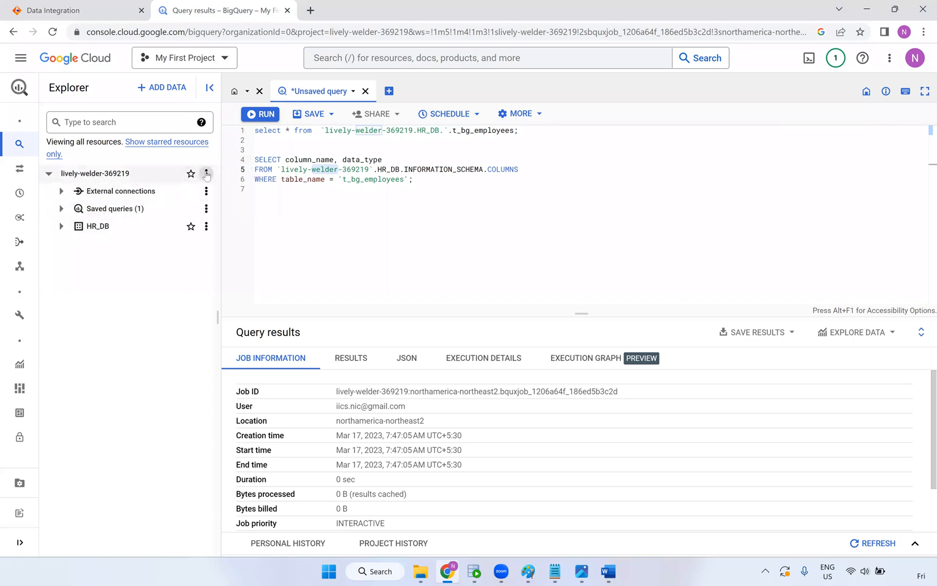
pyautogui.click(206, 173)
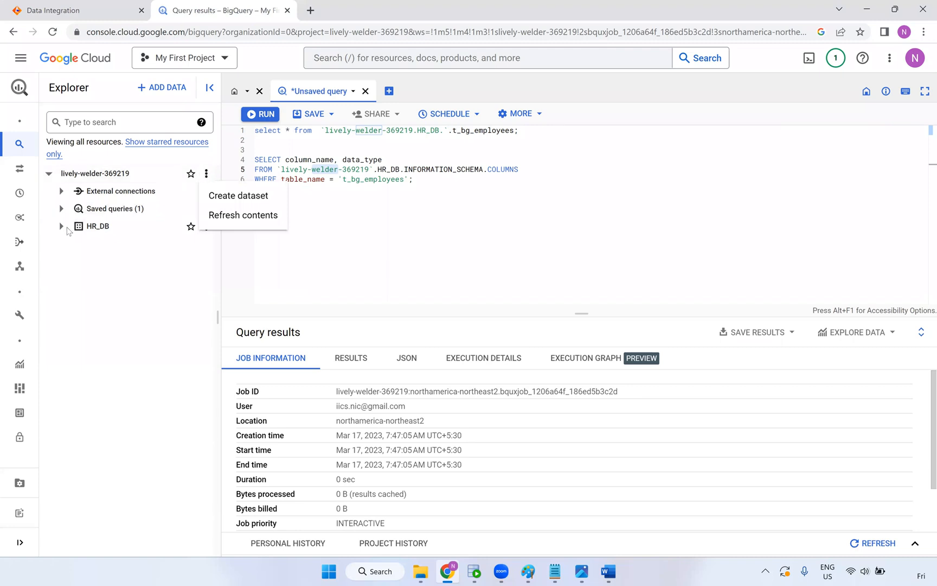
pyautogui.click(106, 233)
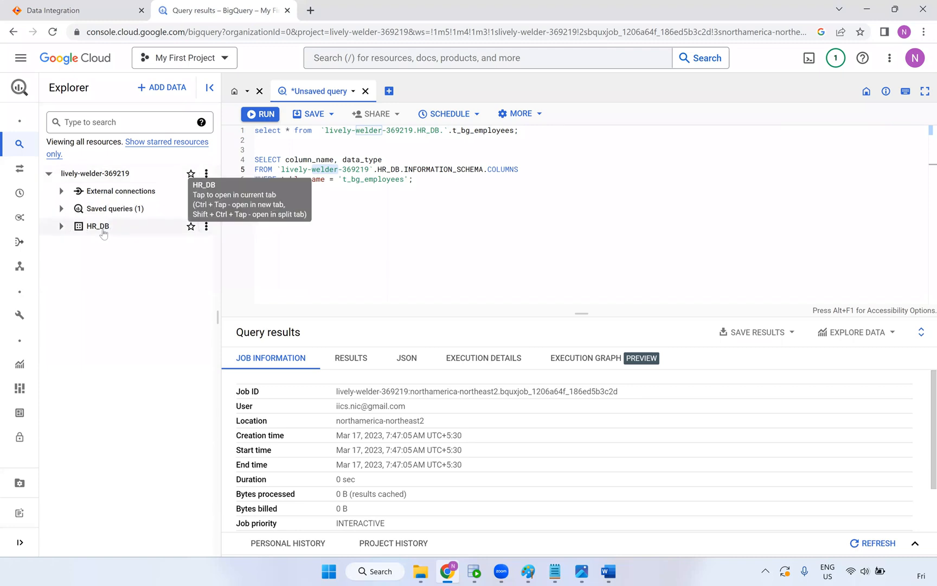
pyautogui.click(103, 233)
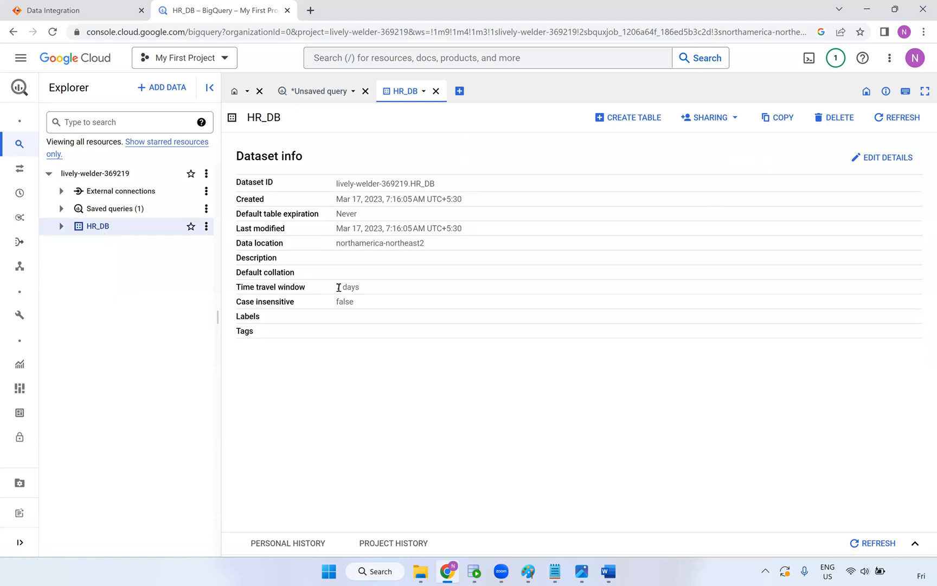
pyautogui.tripleClick(411, 286)
# Enable HR_DB's default table expiration at 70 days and save the dataset details
pyautogui.click(860, 163)
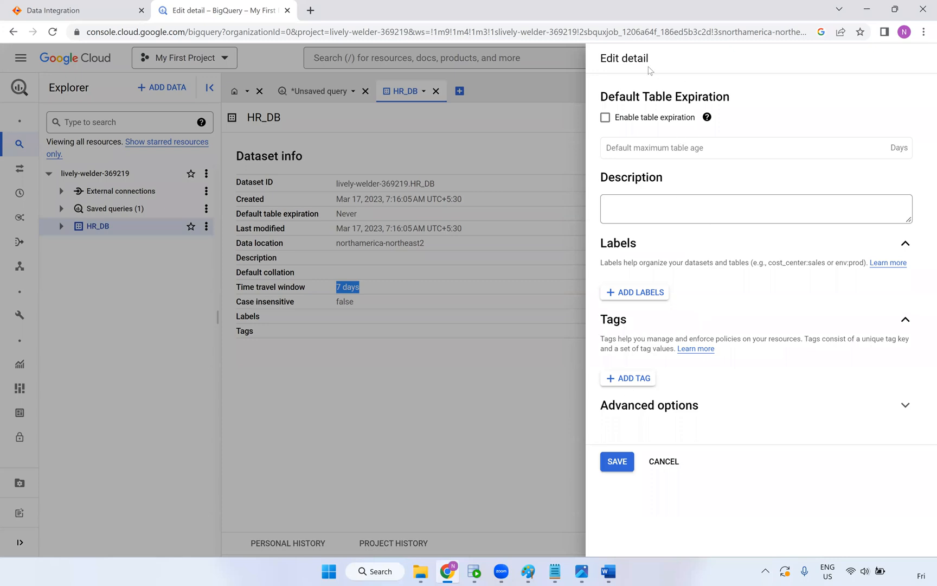
pyautogui.click(654, 145)
pyautogui.click(606, 119)
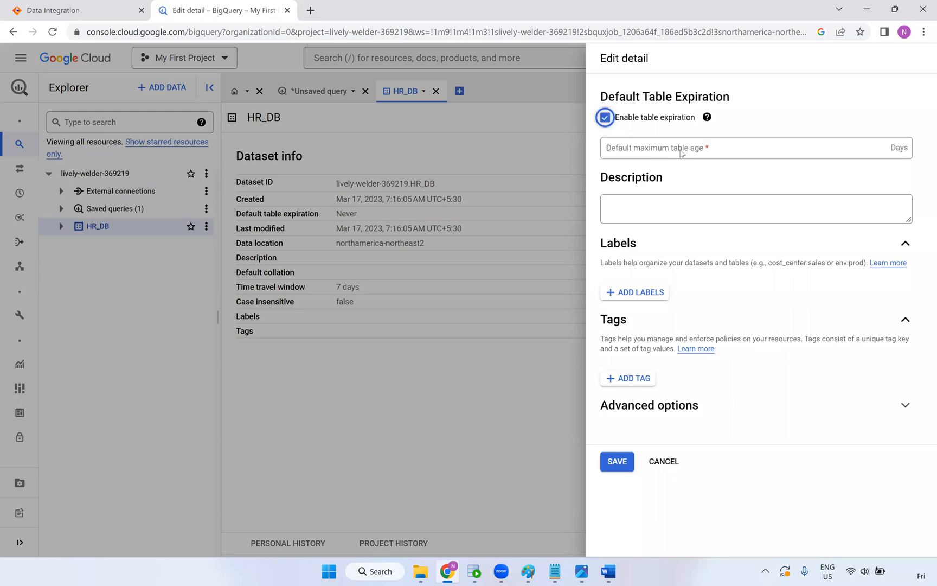
pyautogui.click(681, 154)
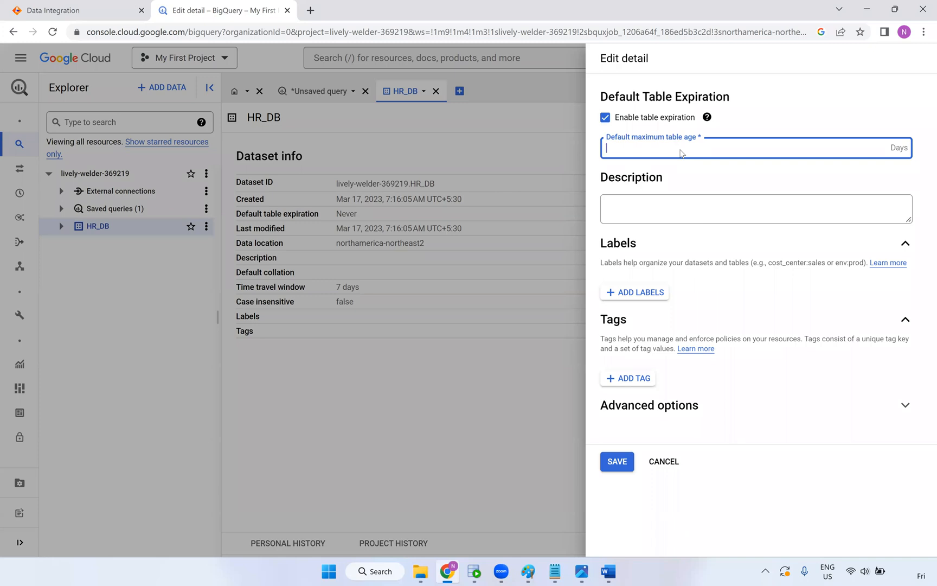
pyautogui.write('70')
pyautogui.click(617, 464)
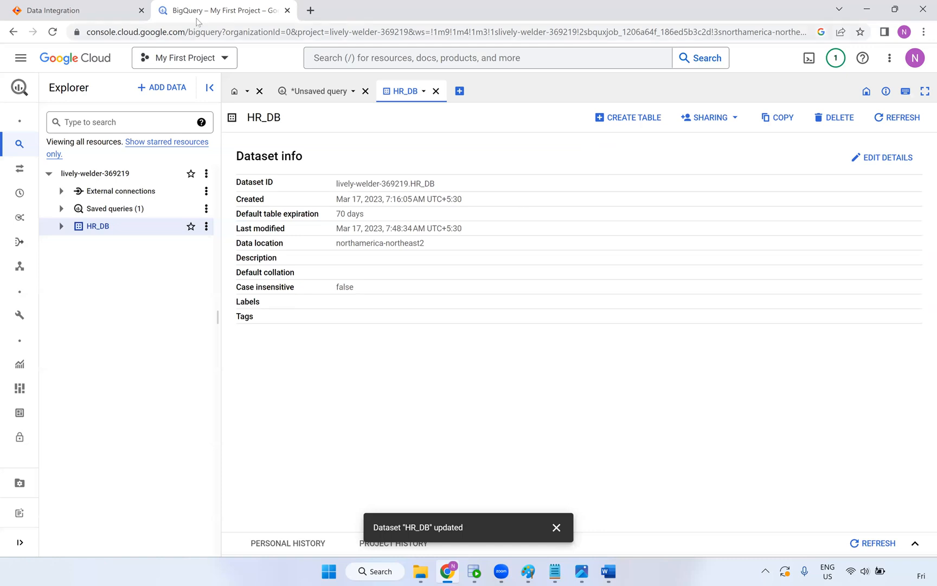
pyautogui.click(103, 10)
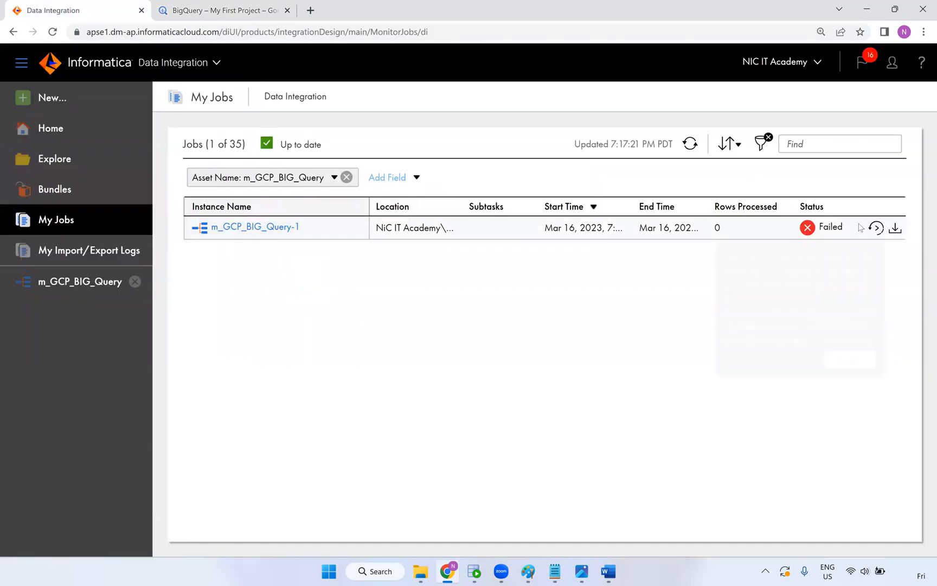
# Rerun the failed m_GCP_BIG_Query mapping and refresh the job list
pyautogui.click(879, 228)
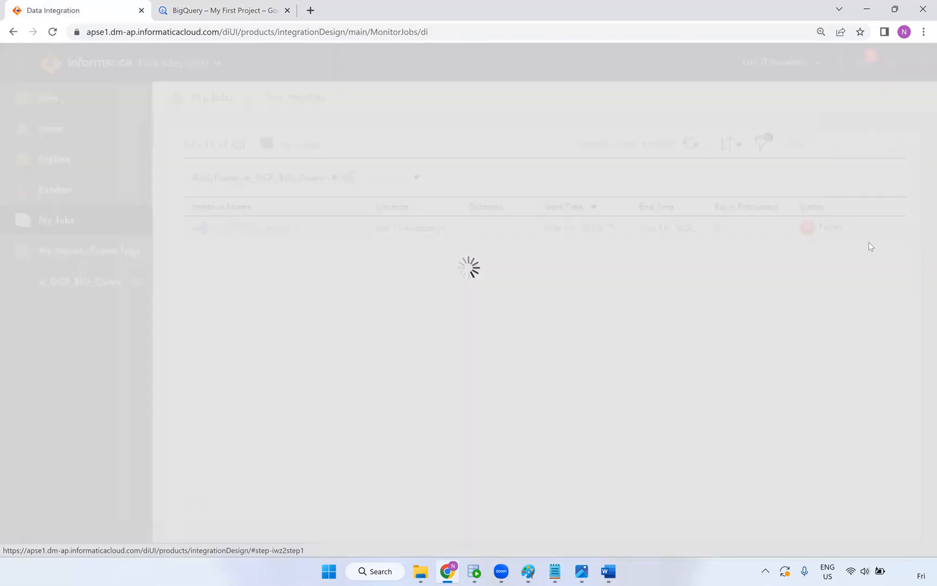
pyautogui.click(714, 500)
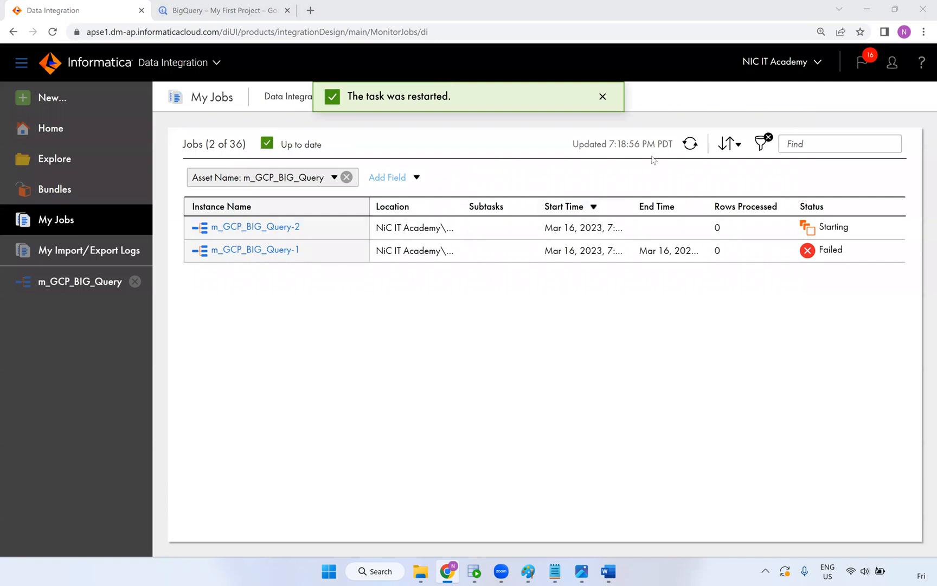
pyautogui.click(690, 144)
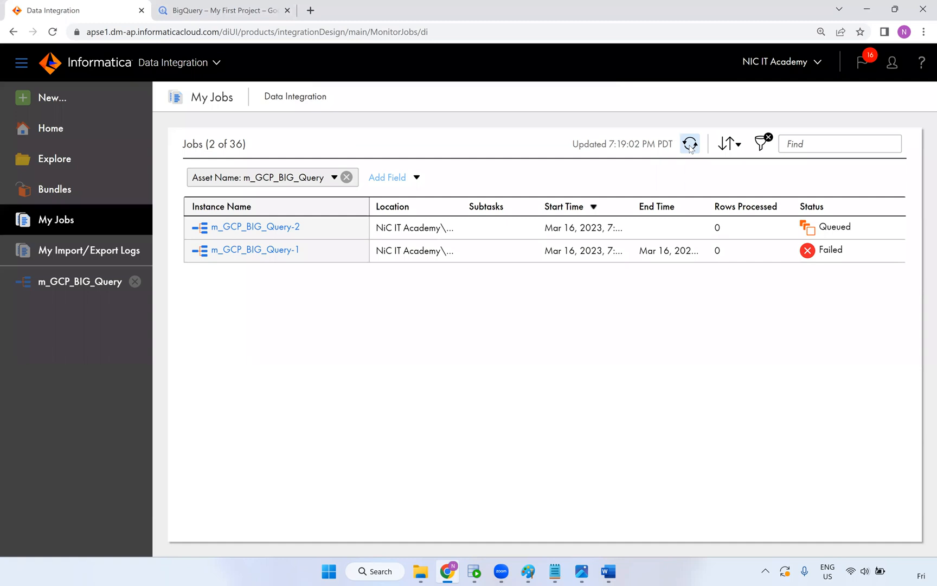
# Go back to the BigQuery query editor holding the employees queries
pyautogui.click(216, 11)
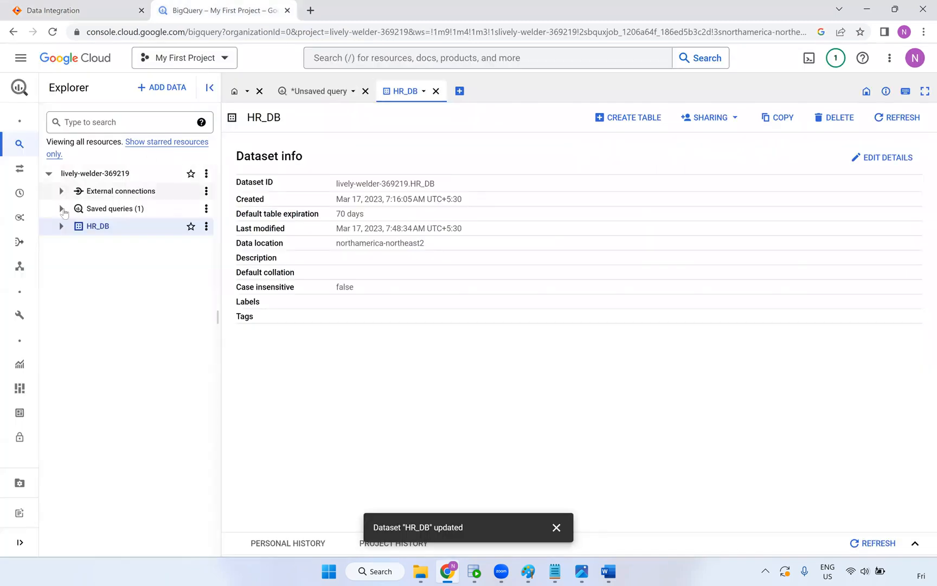
pyautogui.moveTo(25, 168)
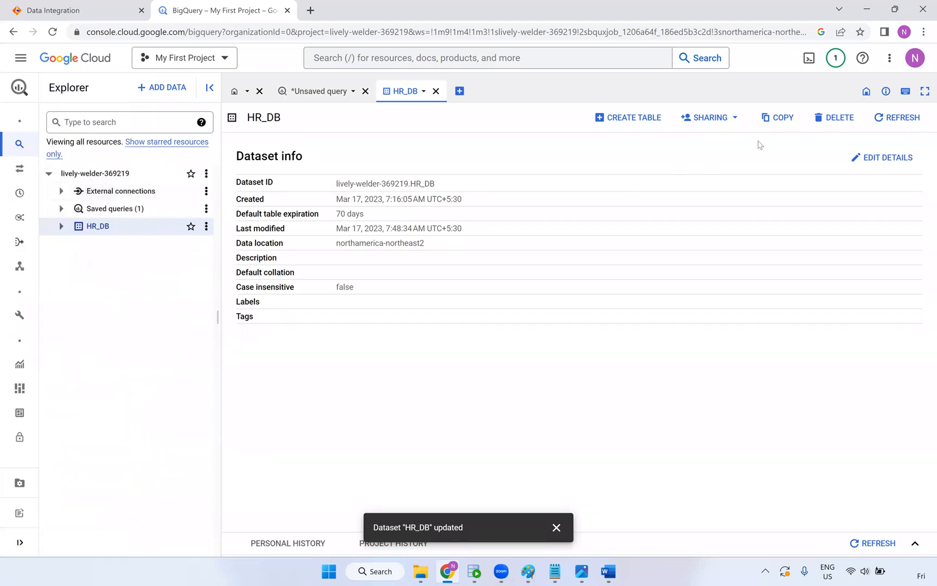
pyautogui.click(345, 92)
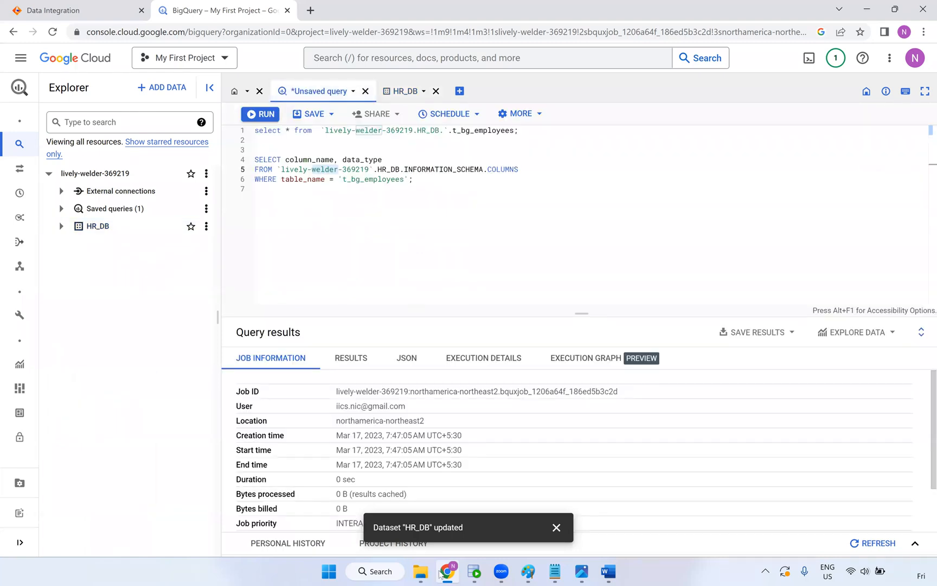
# Check the Query-1 error and reload My Jobs until Query-2 shows Success with 106 rows
pyautogui.click(80, 9)
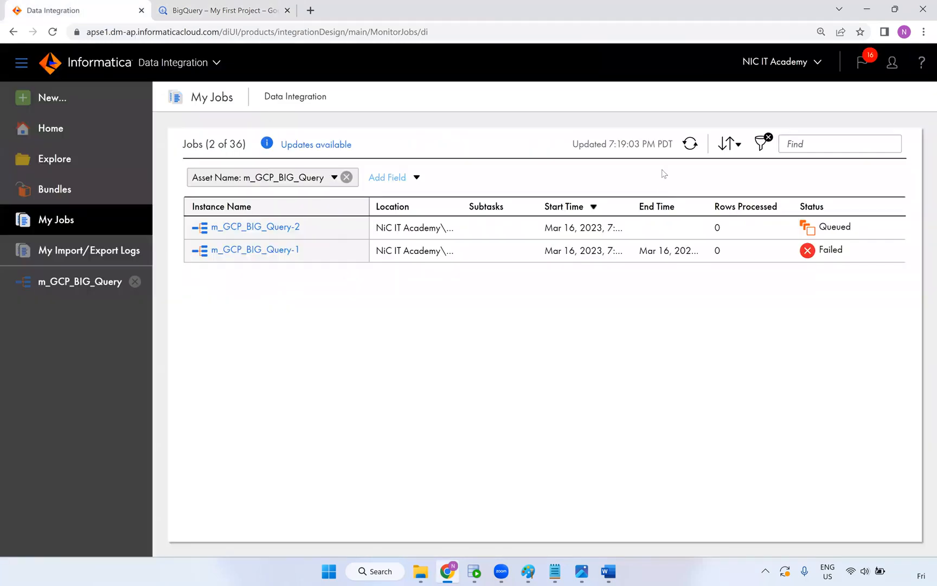
pyautogui.click(690, 143)
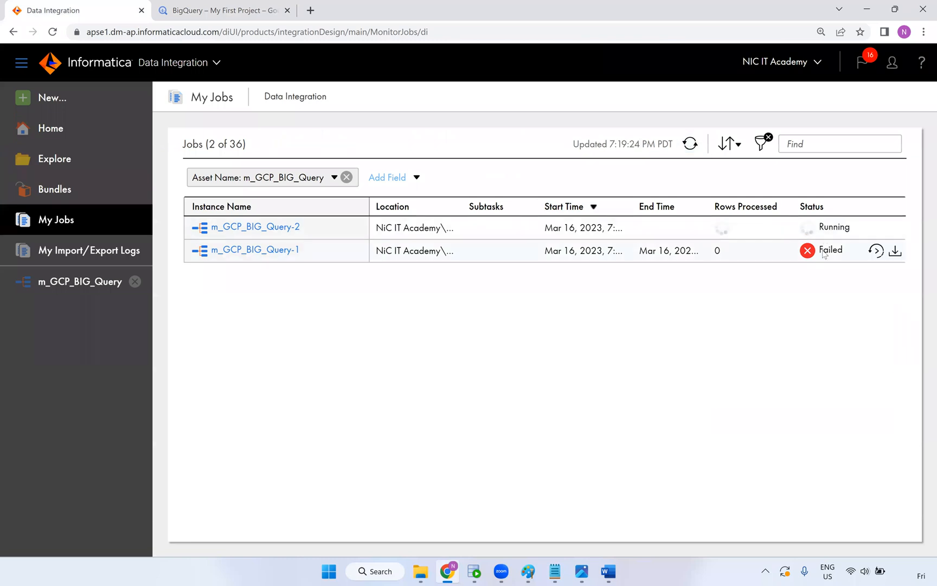
pyautogui.click(824, 250)
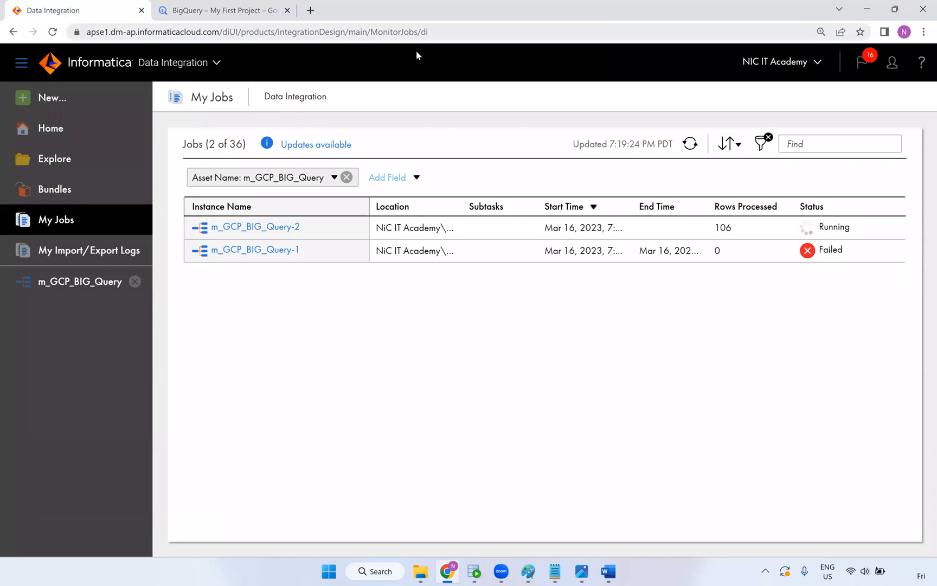
pyautogui.hotkey('ctrl', 'l')
pyautogui.press('Return')
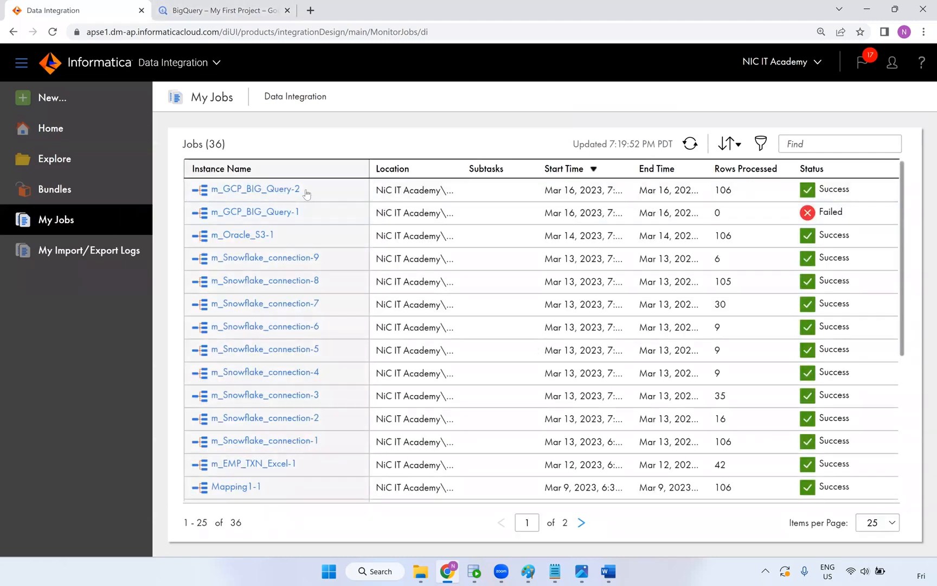
# Confirm 106 source and target success rows in m_GCP_BIG_Query-2 details, then check HR_DB's 70-day expiration
pyautogui.click(287, 190)
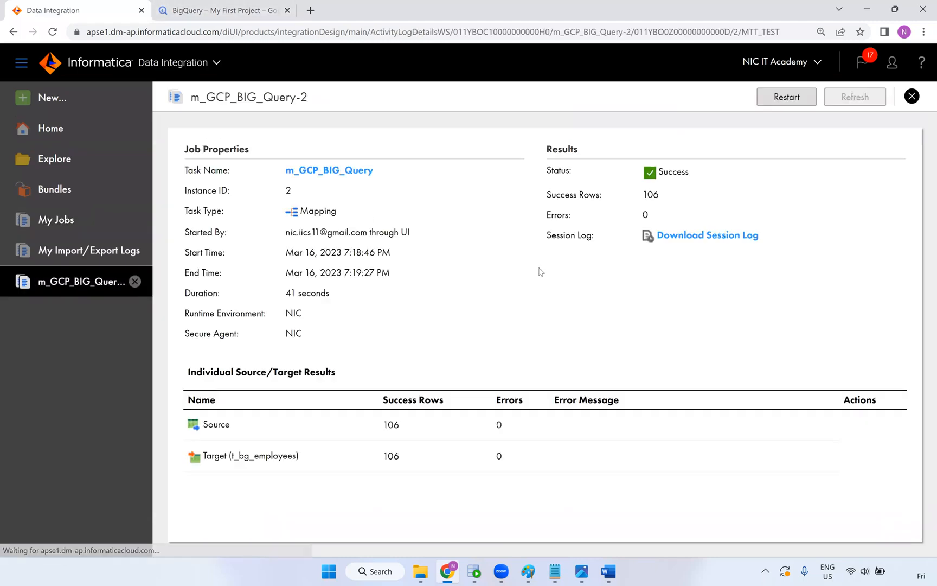
pyautogui.doubleClick(381, 427)
pyautogui.doubleClick(384, 457)
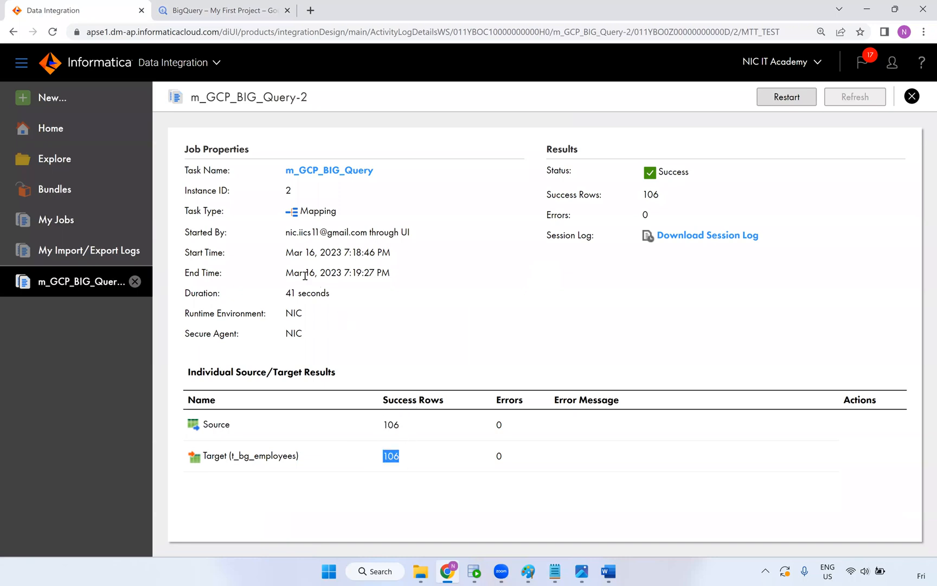
pyautogui.moveTo(352, 275); pyautogui.dragTo(283, 275)
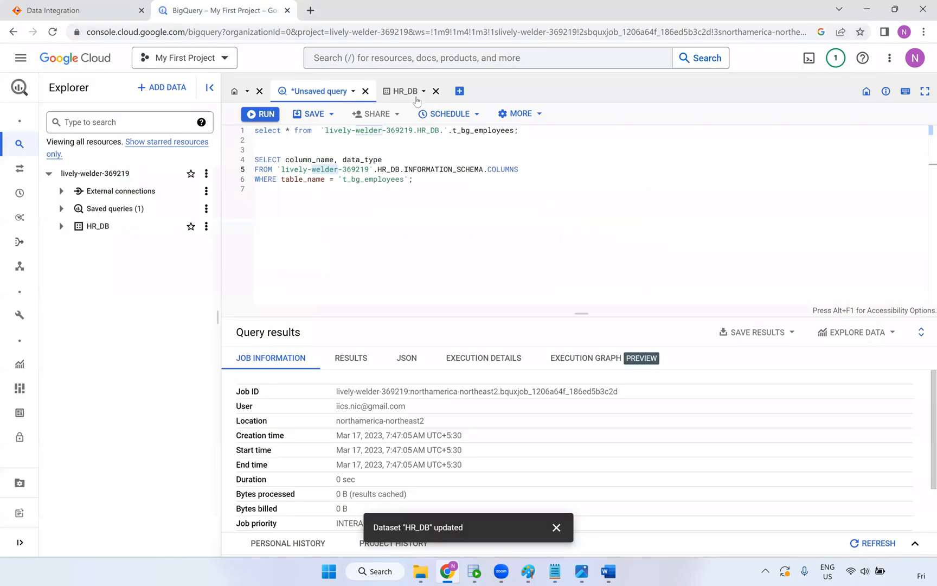
pyautogui.click(407, 92)
pyautogui.moveTo(364, 214); pyautogui.dragTo(334, 216)
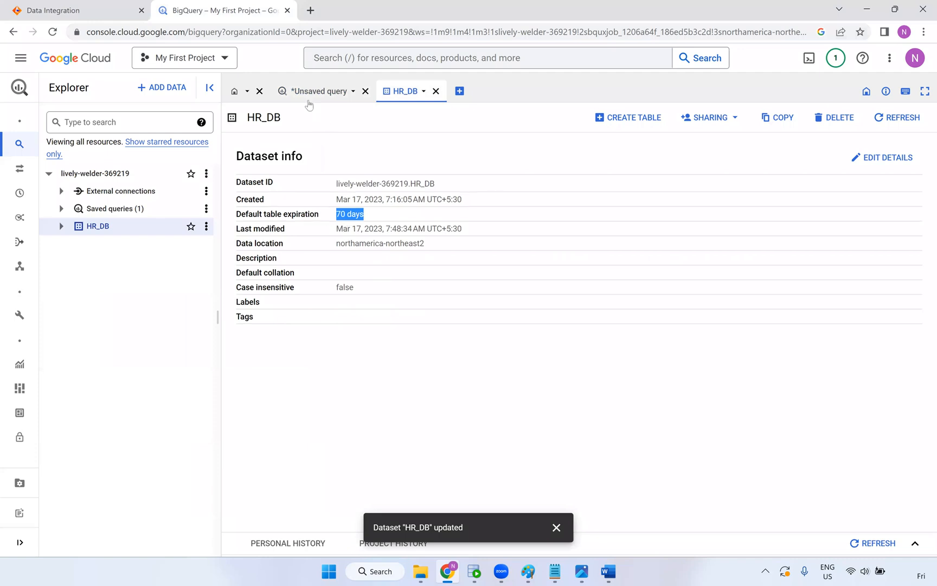
# Rerun the select query on t_bg_employees from line 1 of the unsaved query
pyautogui.click(323, 92)
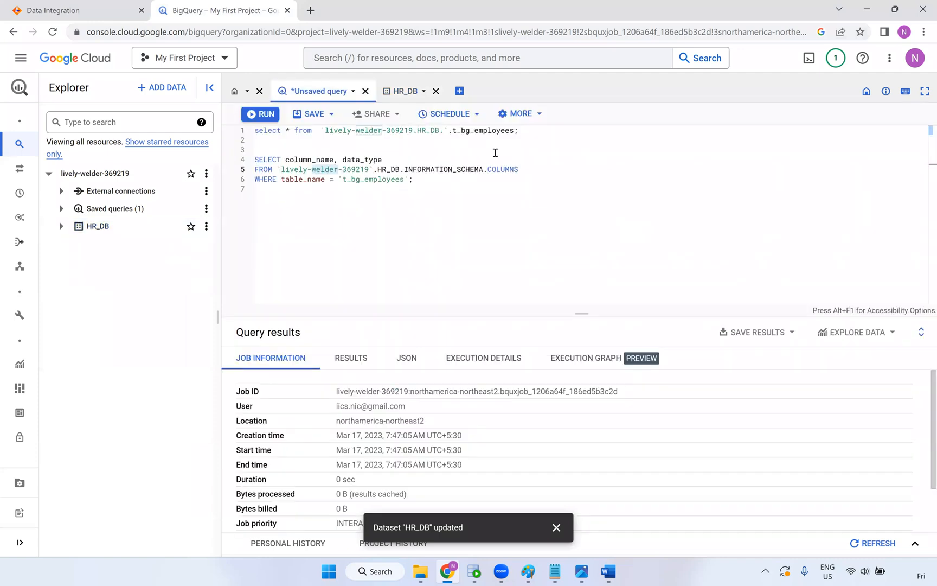
pyautogui.moveTo(518, 131); pyautogui.dragTo(235, 129)
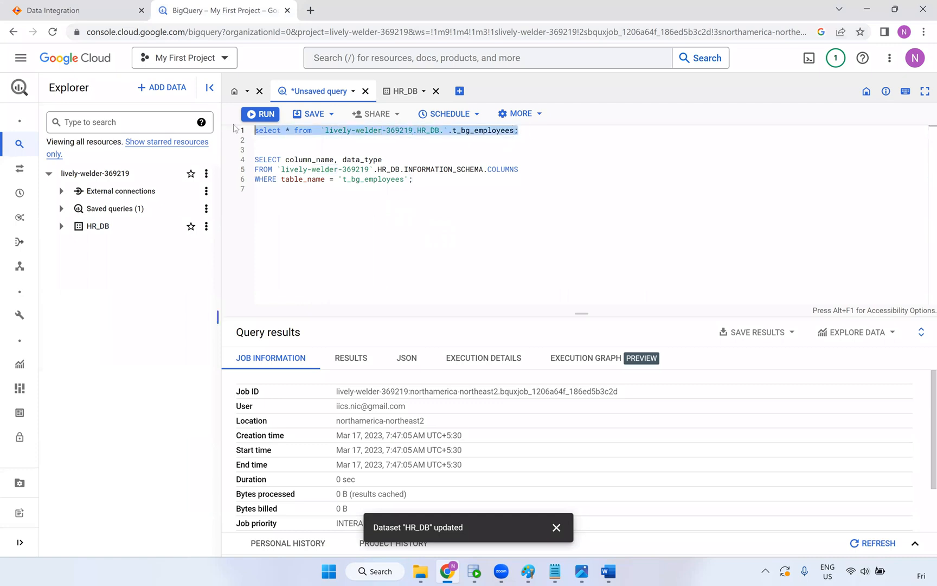
pyautogui.click(261, 114)
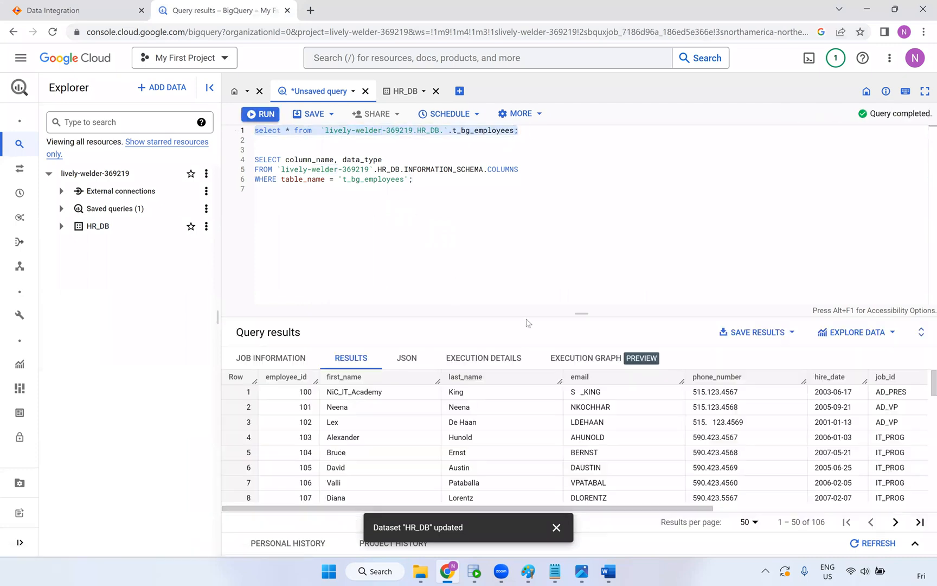
# Enlarge the results pane and browse the 106 returned employee rows
pyautogui.moveTo(542, 313); pyautogui.dragTo(525, 222)
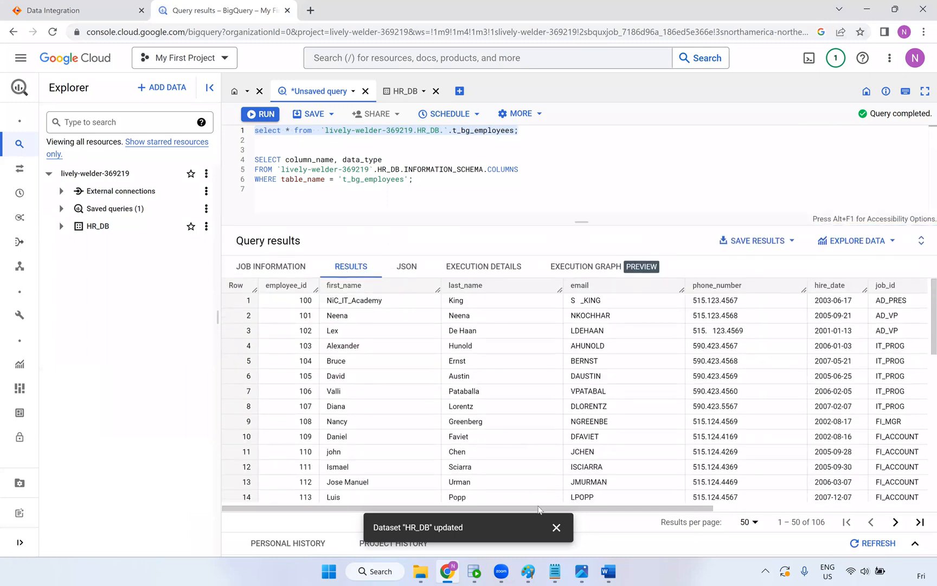
pyautogui.moveTo(553, 511); pyautogui.dragTo(865, 428)
pyautogui.click(872, 401)
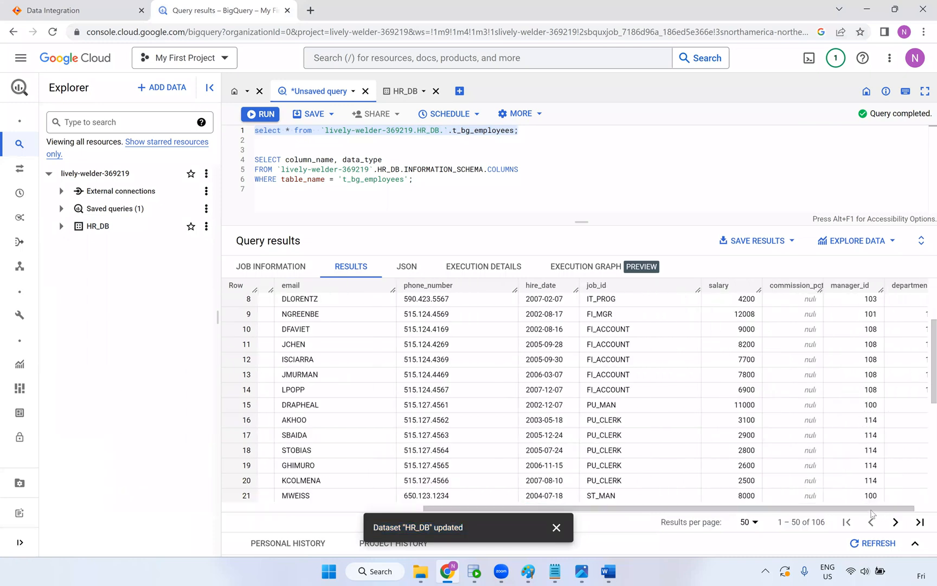
pyautogui.moveTo(914, 510); pyautogui.dragTo(928, 509)
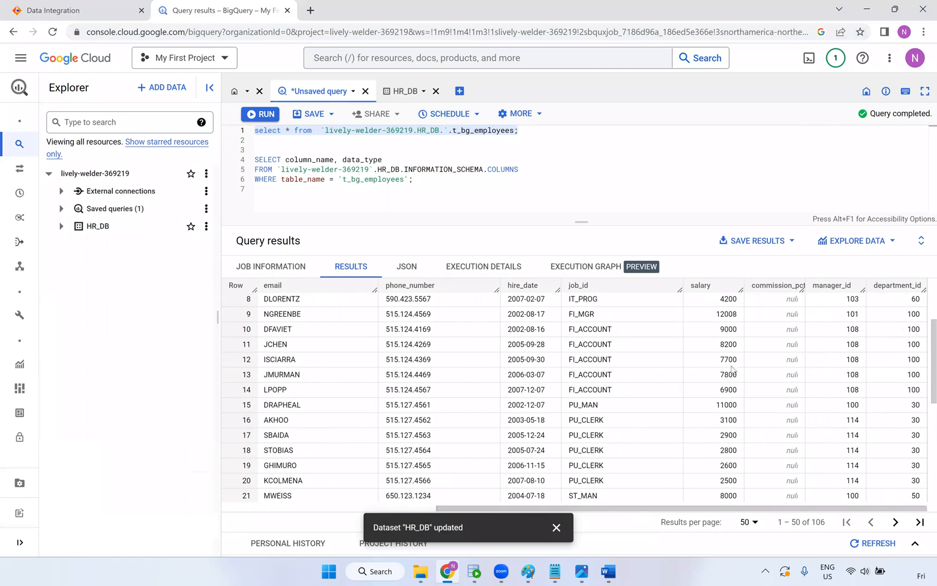
pyautogui.moveTo(687, 510); pyautogui.dragTo(287, 508)
pyautogui.scroll(3, 328, 358)
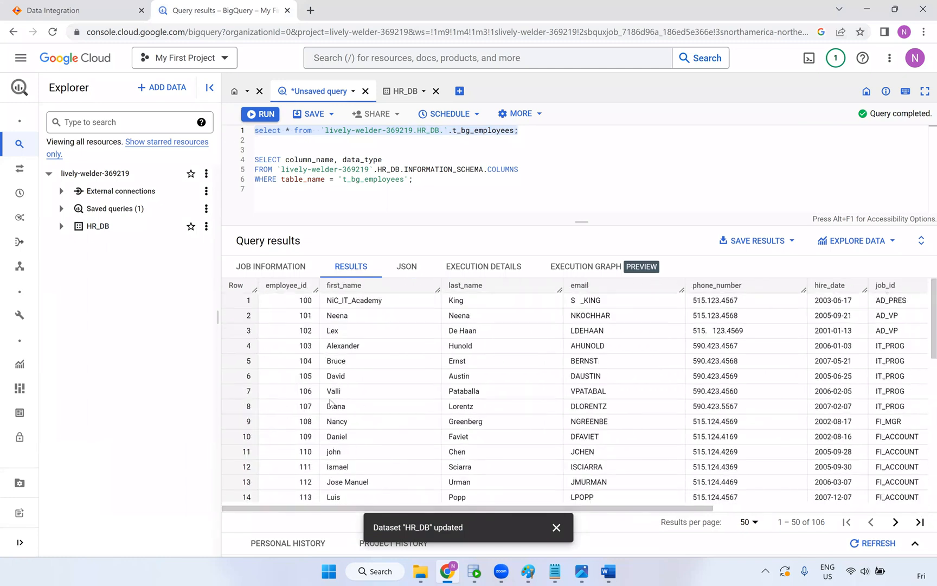
pyautogui.click(556, 527)
pyautogui.scroll(-3, 412, 433)
pyautogui.hscroll(5, 412, 434)
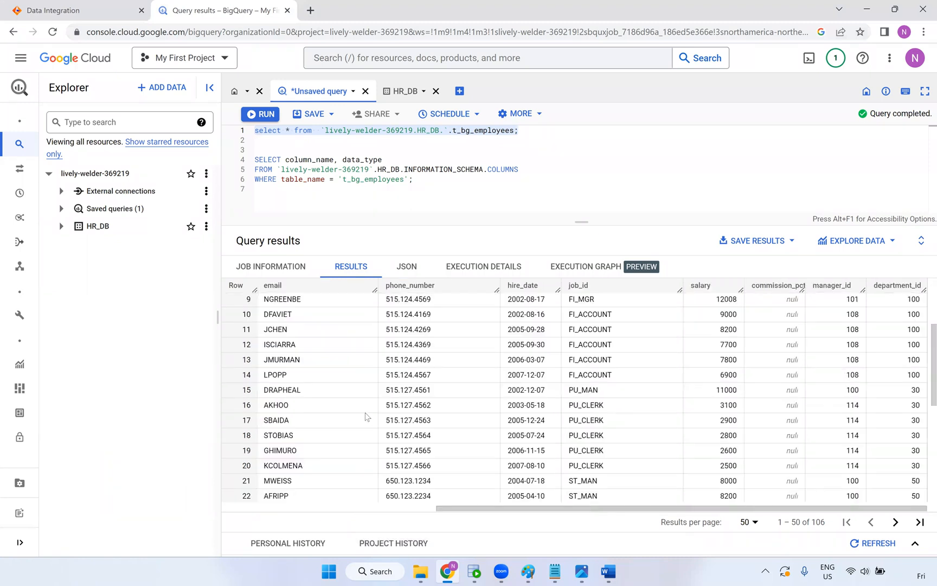
pyautogui.moveTo(491, 510); pyautogui.dragTo(221, 496)
pyautogui.scroll(3, 327, 370)
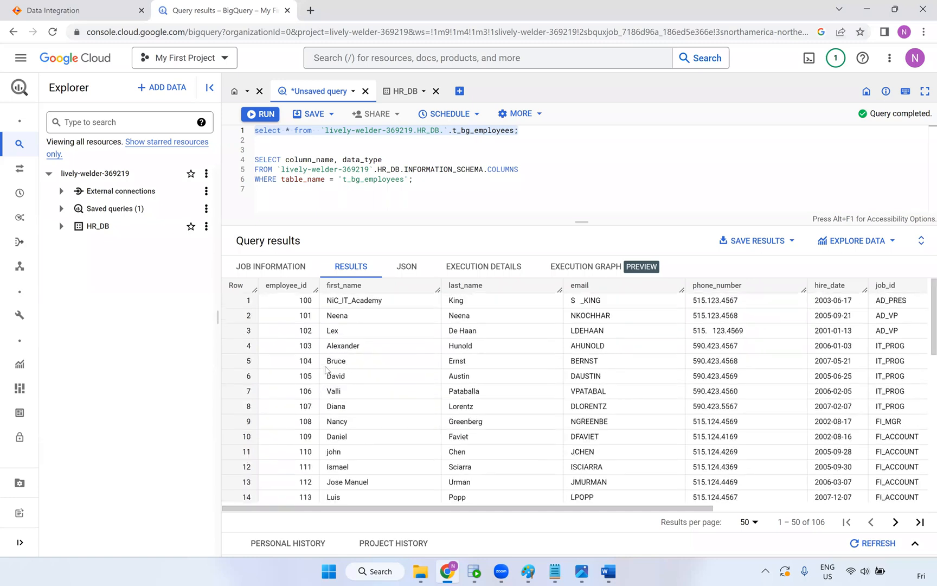
pyautogui.click(20, 58)
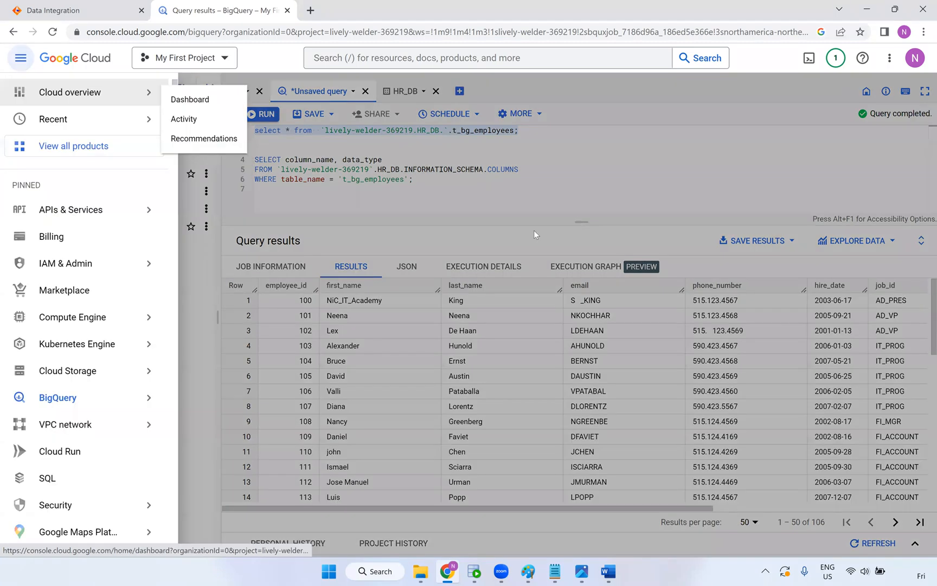
pyautogui.click(533, 230)
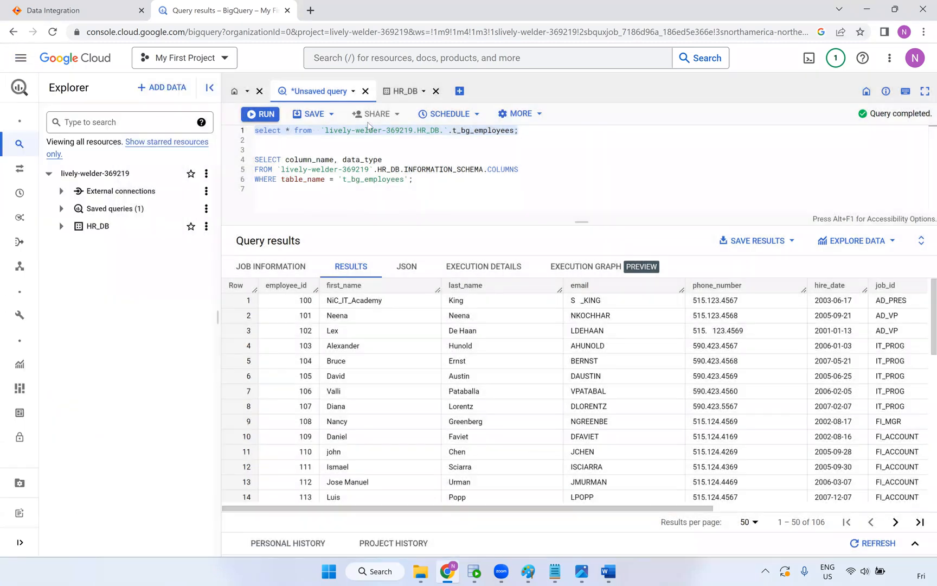
pyautogui.click(315, 115)
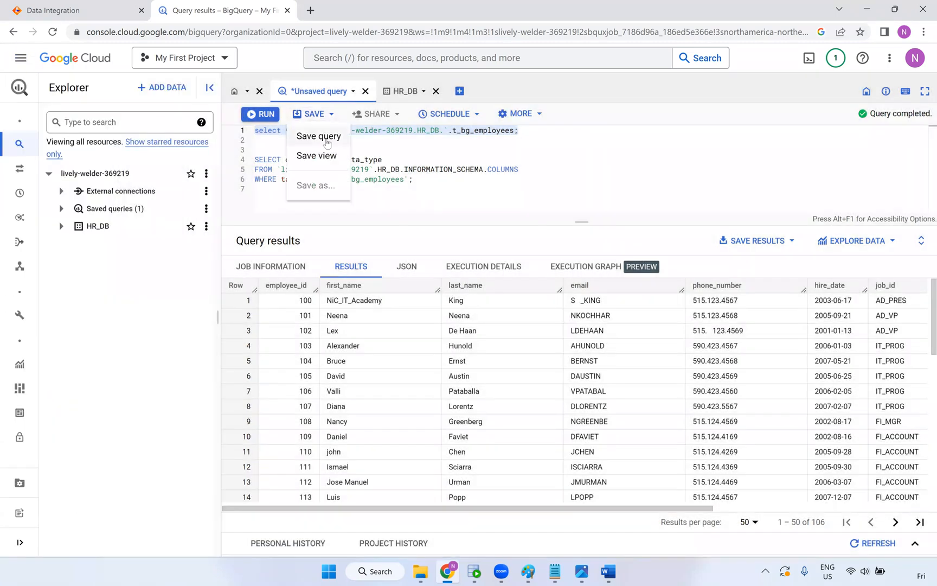
pyautogui.click(317, 134)
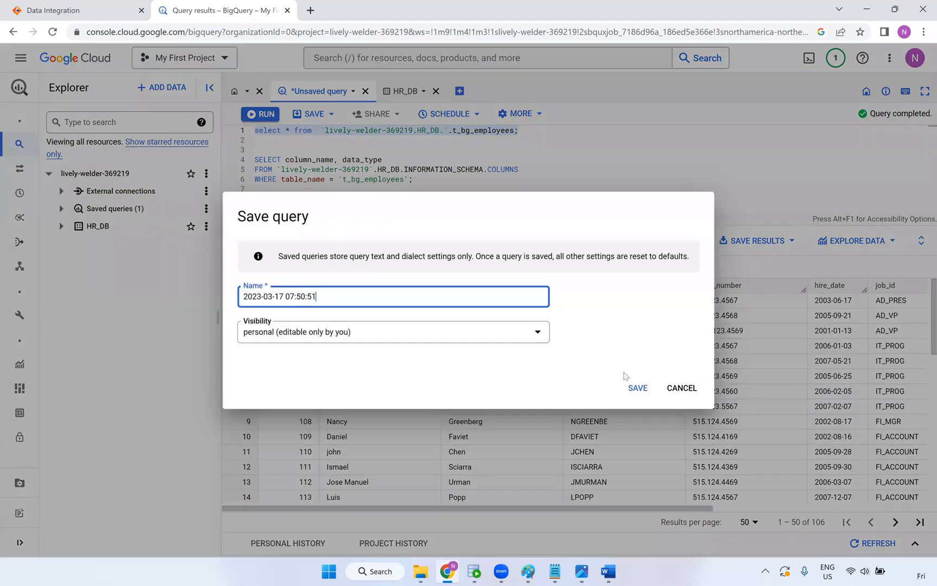
pyautogui.click(638, 389)
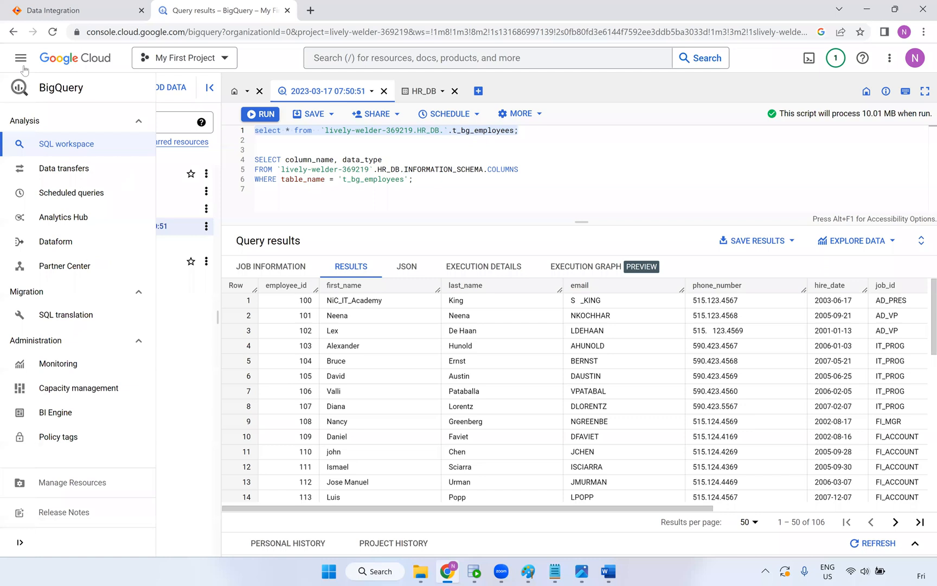
# Open Billing, view the Payment Overview, then return to the CA$0.00 account overview
pyautogui.click(21, 59)
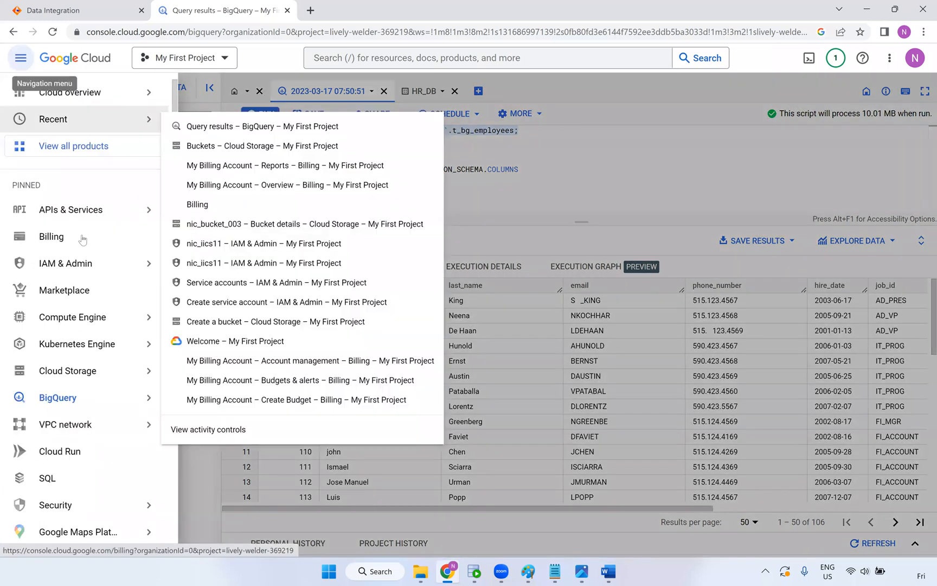
pyautogui.click(80, 237)
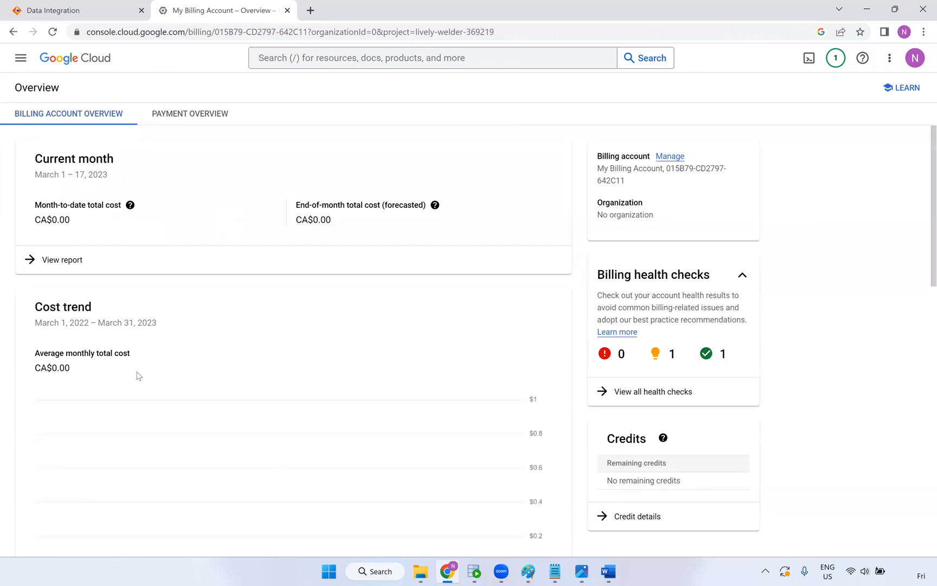
pyautogui.click(196, 119)
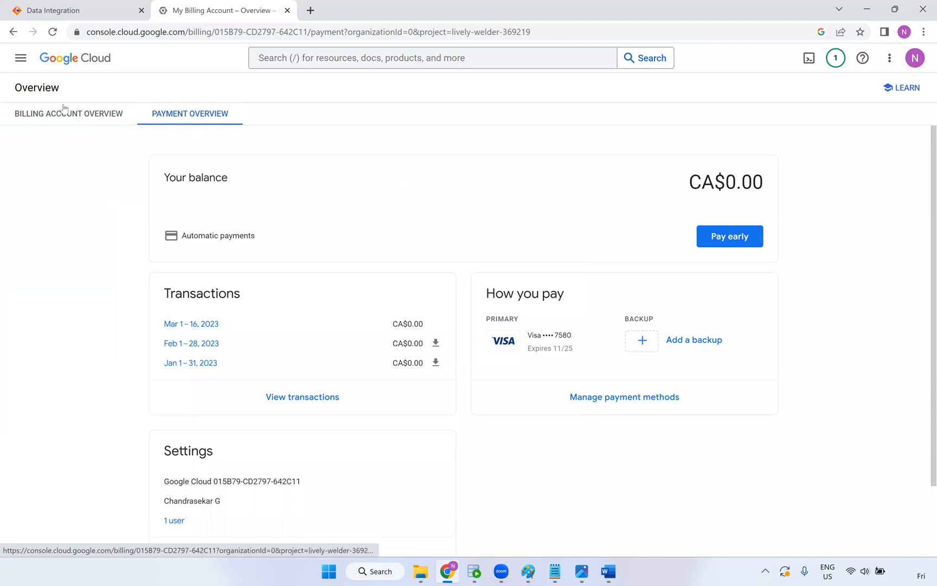
pyautogui.click(82, 118)
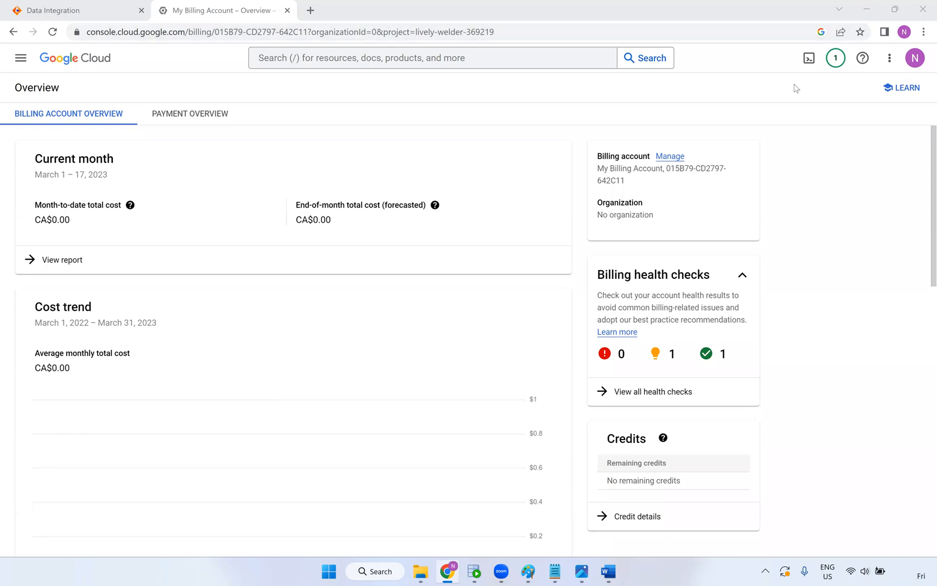
# Search Google for 'bigquery sql tutorial' in a new tab
pyautogui.hotkey('ctrl', 't')
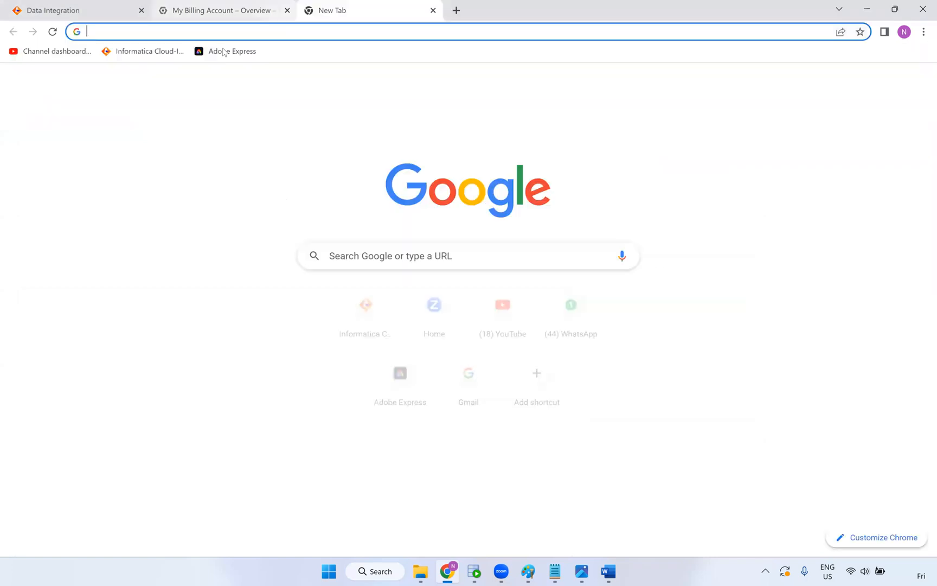
pyautogui.write('b')
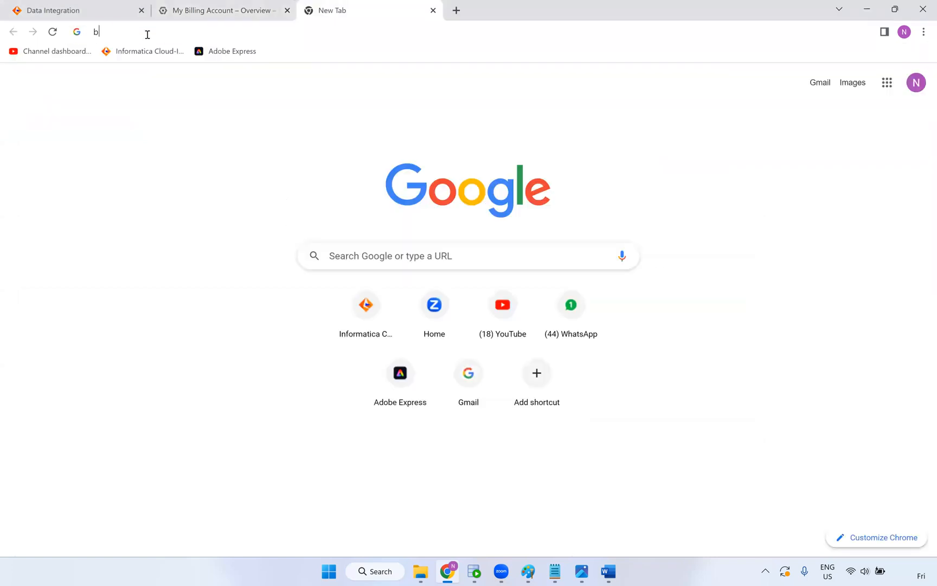
pyautogui.write('igquery')
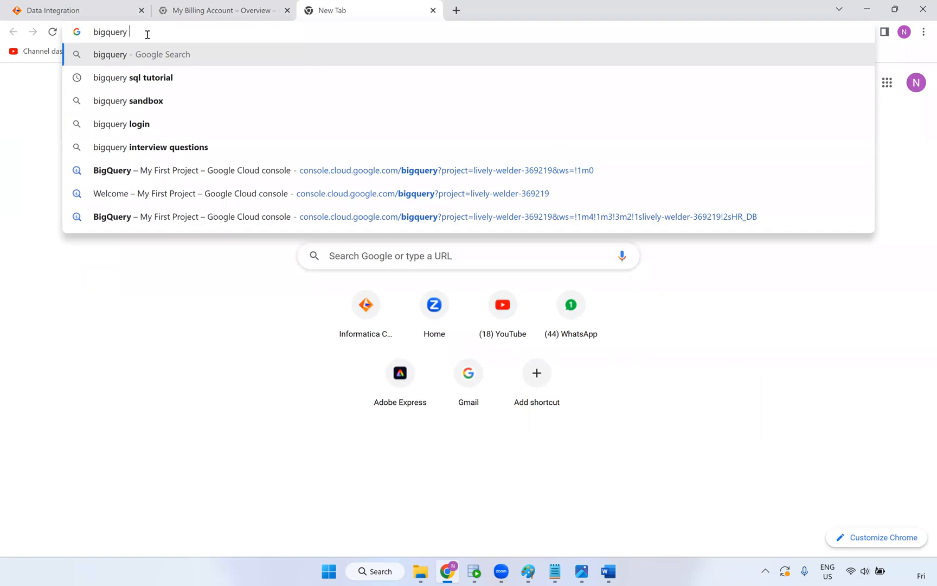
pyautogui.press('Down')
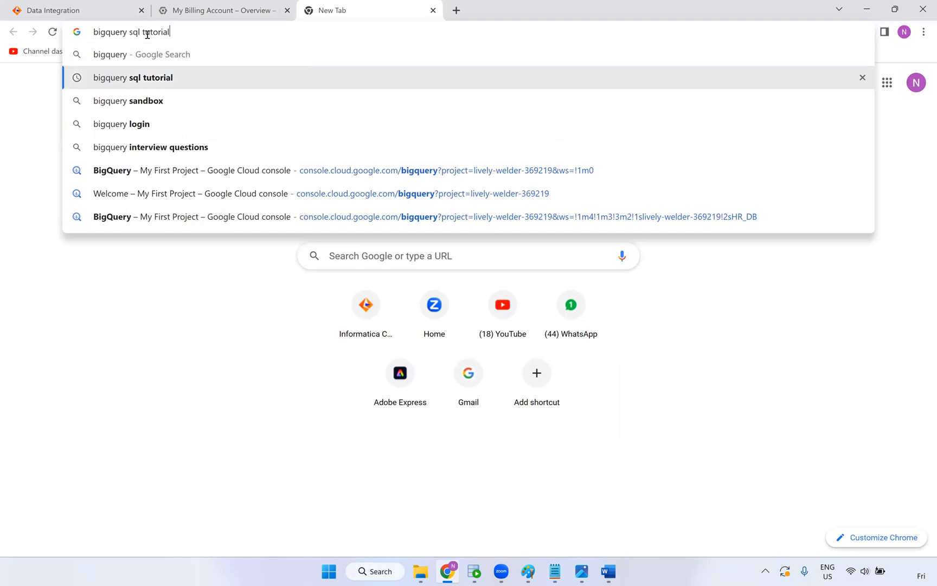
pyautogui.press('Return')
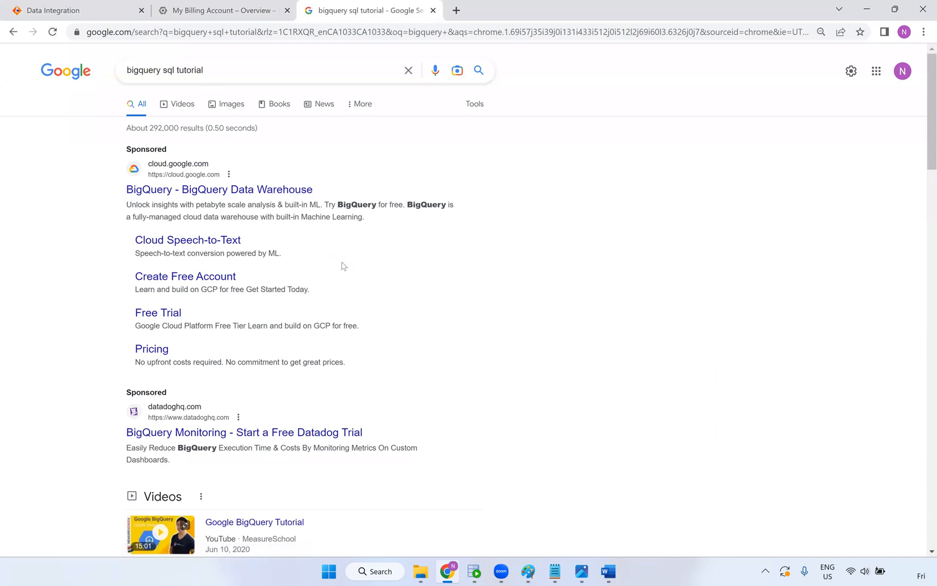
# Scroll to the 'Introduction to SQL in BigQuery - Google Cloud' result and bring up its link menu
pyautogui.scroll(-7, 385, 271)
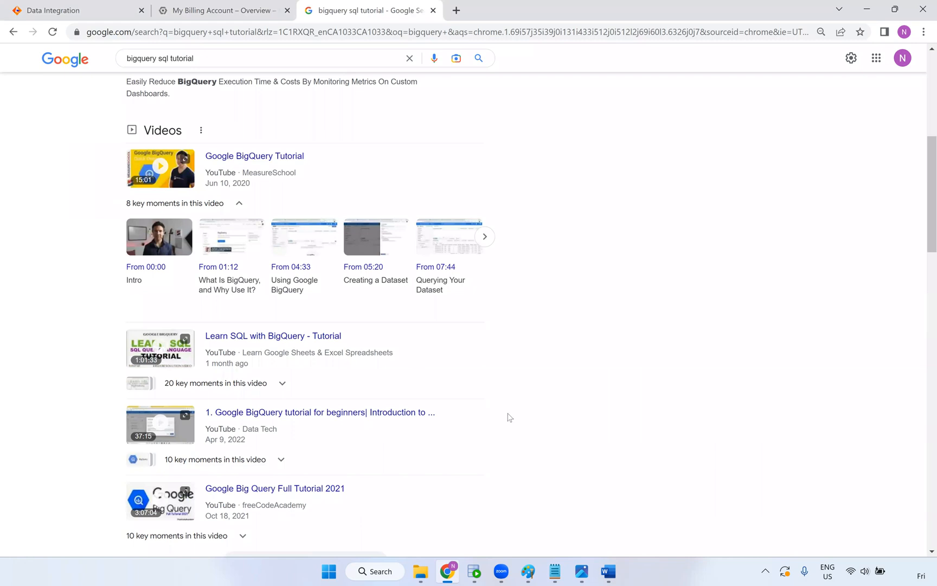
pyautogui.scroll(-2, 490, 418)
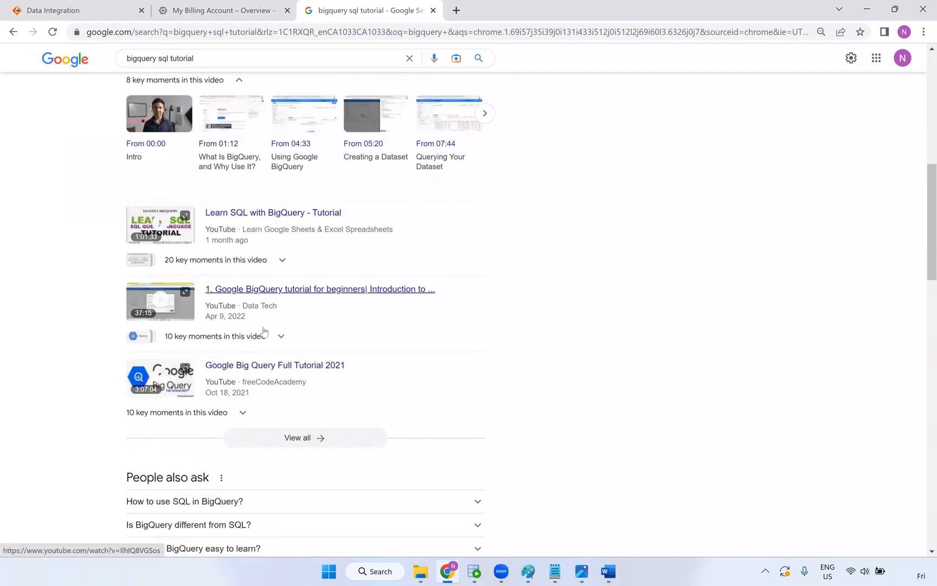
pyautogui.scroll(-5, 190, 395)
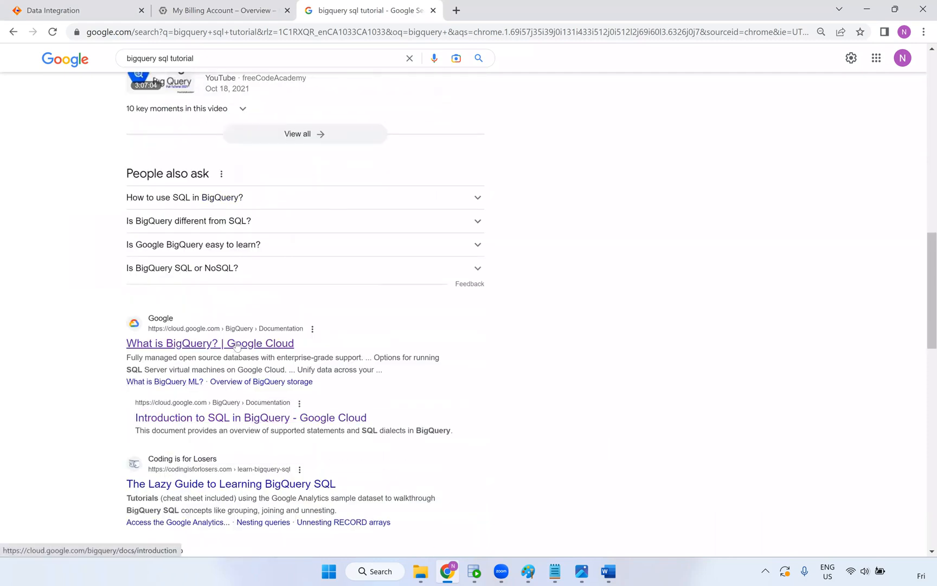
pyautogui.scroll(-1, 215, 358)
pyautogui.scroll(-1, 215, 358)
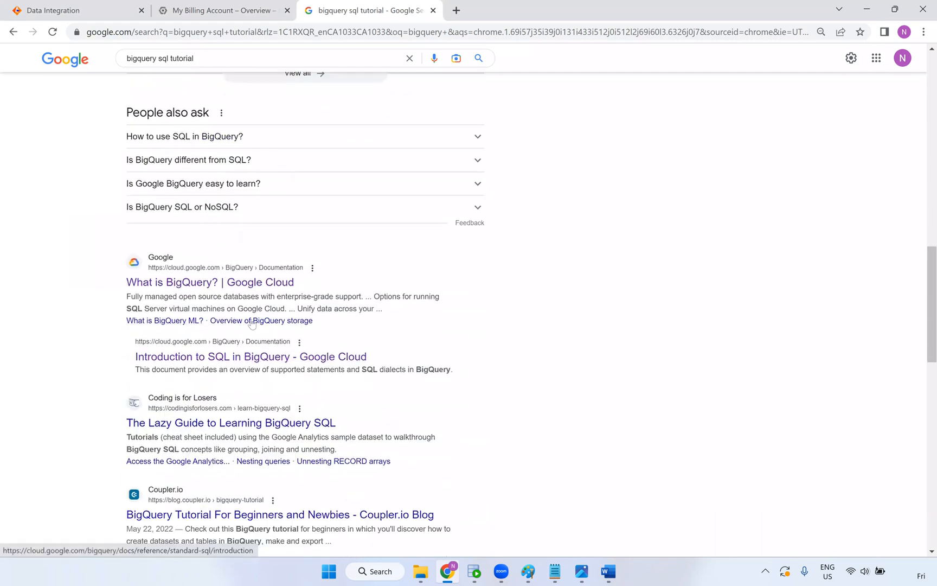
pyautogui.rightClick(268, 356)
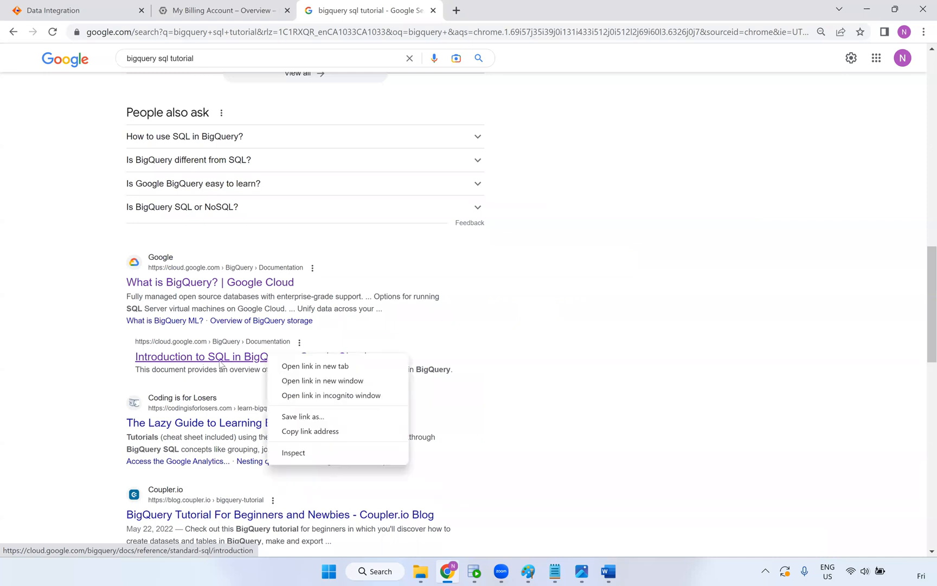
# Open the Introduction to SQL in BigQuery guide in a new tab, plus the Wikipedia SQL article
pyautogui.click(290, 371)
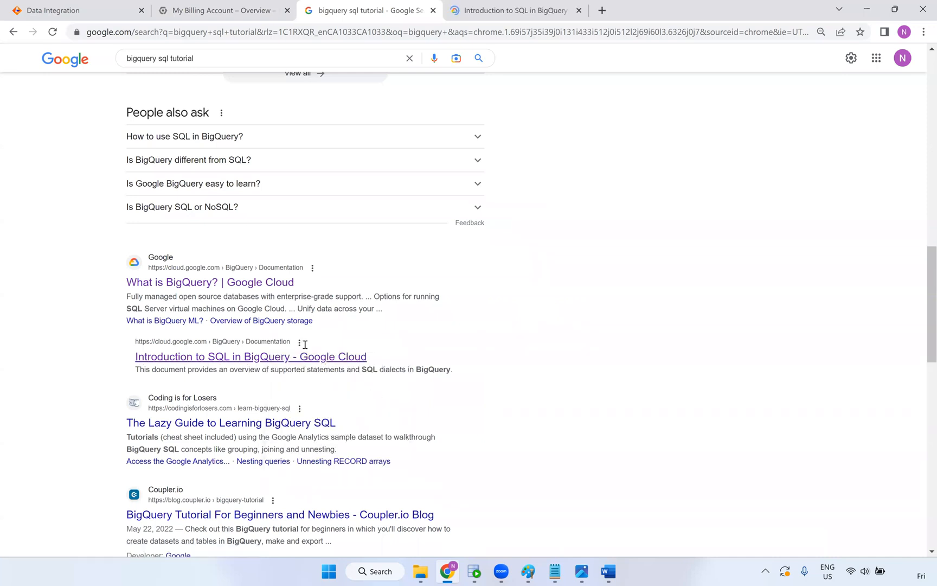
pyautogui.scroll(-3, 304, 345)
pyautogui.hotkey('ctrl', 'Tab')
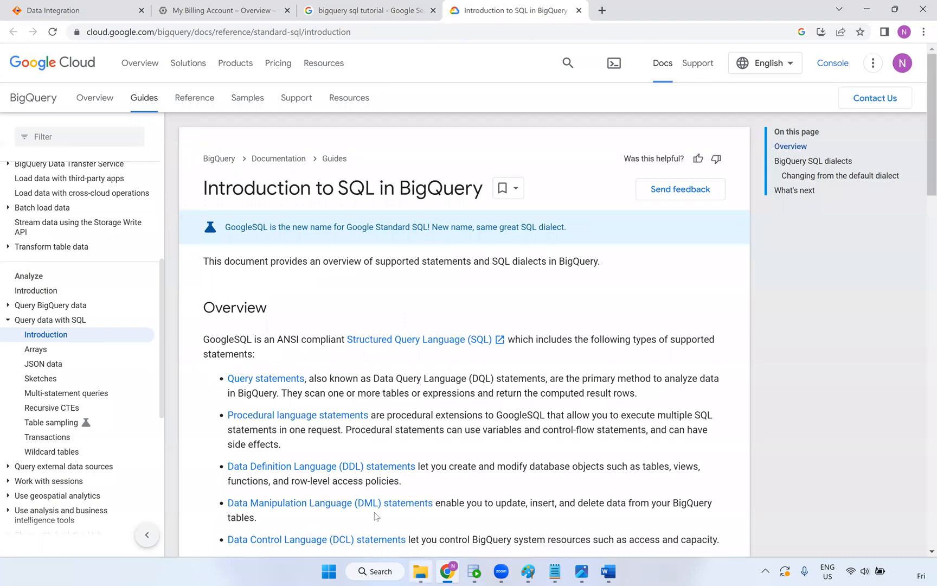
pyautogui.moveTo(420, 572)
pyautogui.scroll(-2, 516, 365)
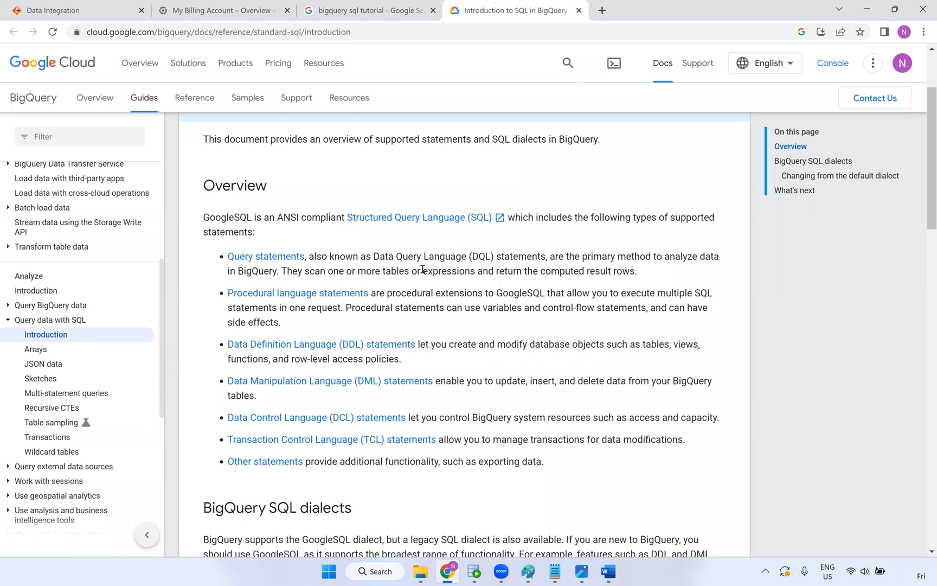
pyautogui.click(441, 220)
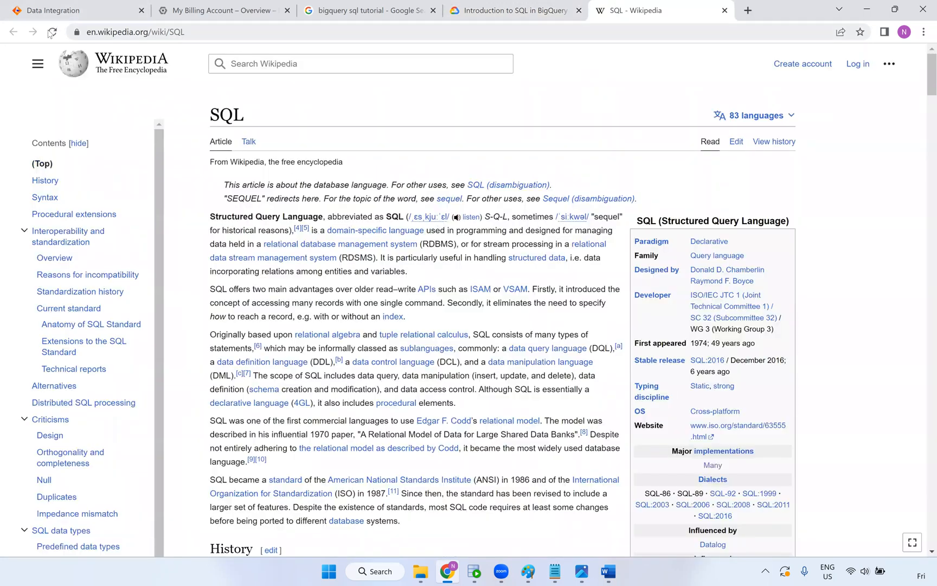
pyautogui.hotkey('ctrl', 'shift', 'Tab')
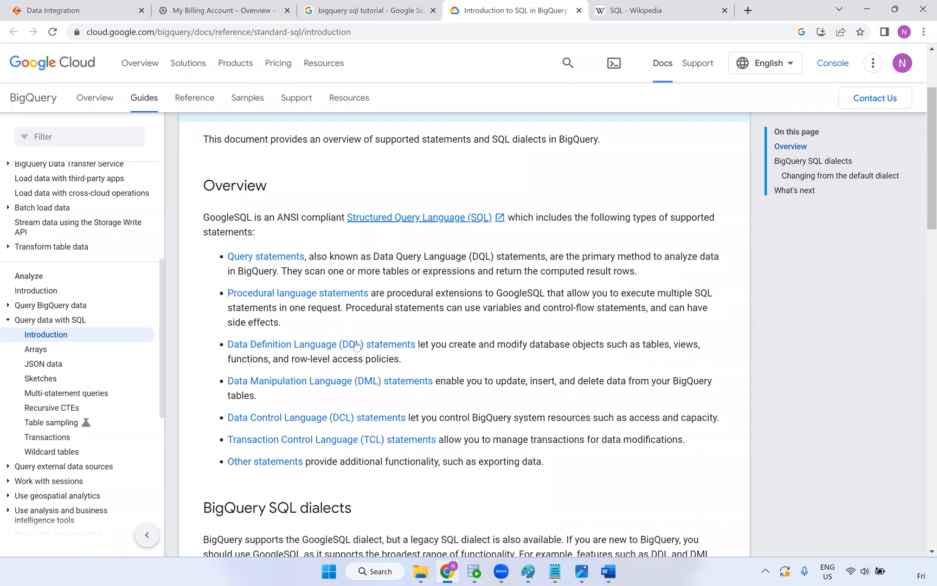
# Read the guide's legacy SQL example and go on to the DML statements reference
pyautogui.scroll(-10, 365, 346)
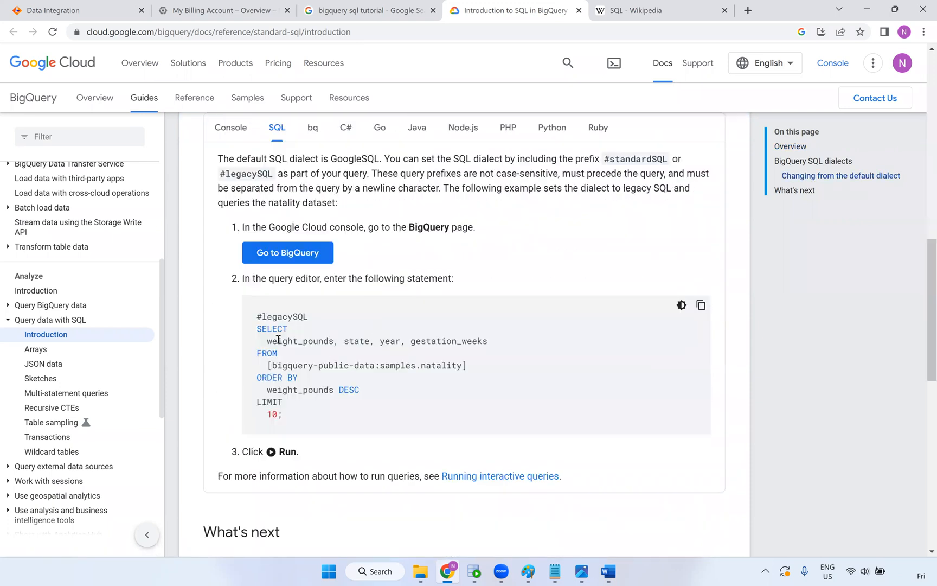
pyautogui.moveTo(308, 391); pyautogui.dragTo(389, 407)
pyautogui.click(420, 413)
pyautogui.scroll(-5, 320, 277)
pyautogui.scroll(-5, 308, 363)
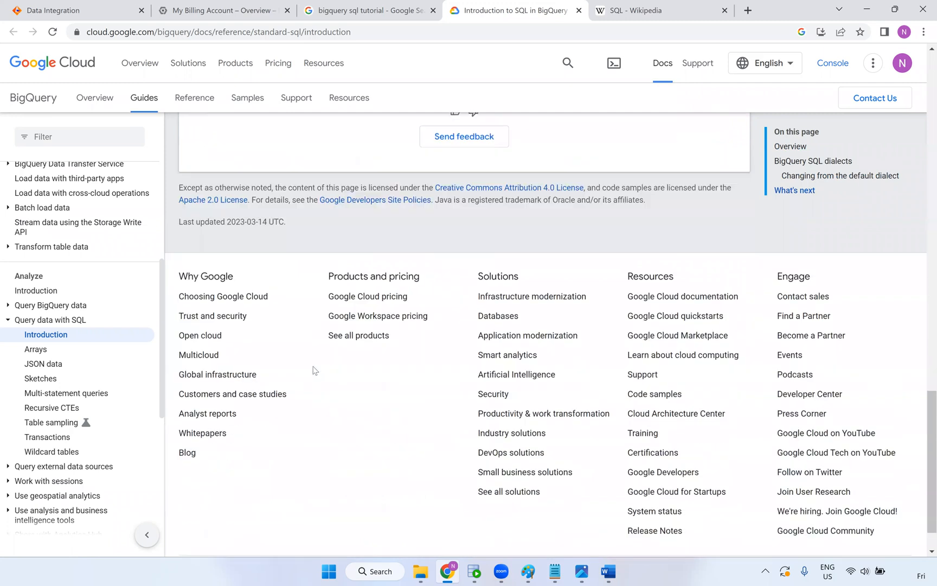
pyautogui.scroll(8, 311, 366)
pyautogui.scroll(7, 314, 372)
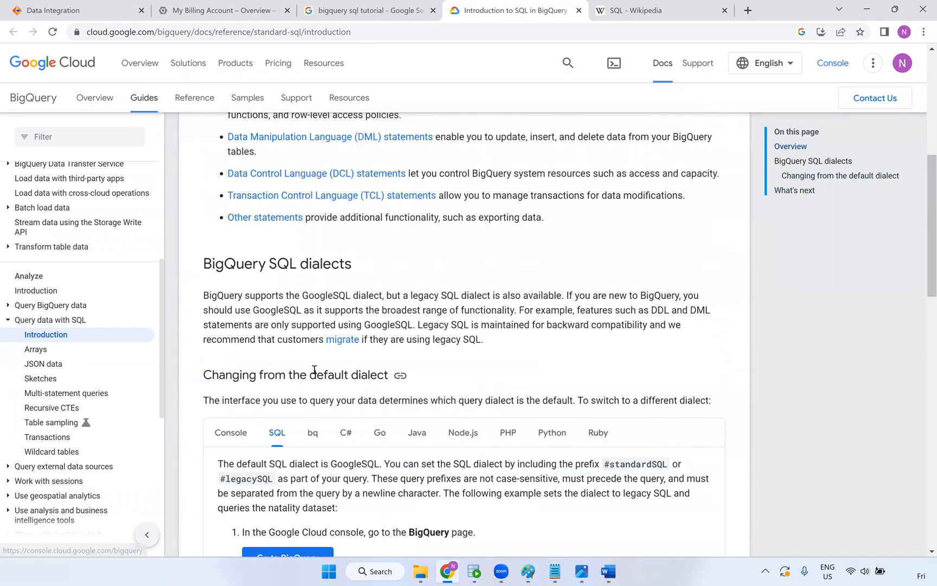
pyautogui.scroll(1, 320, 298)
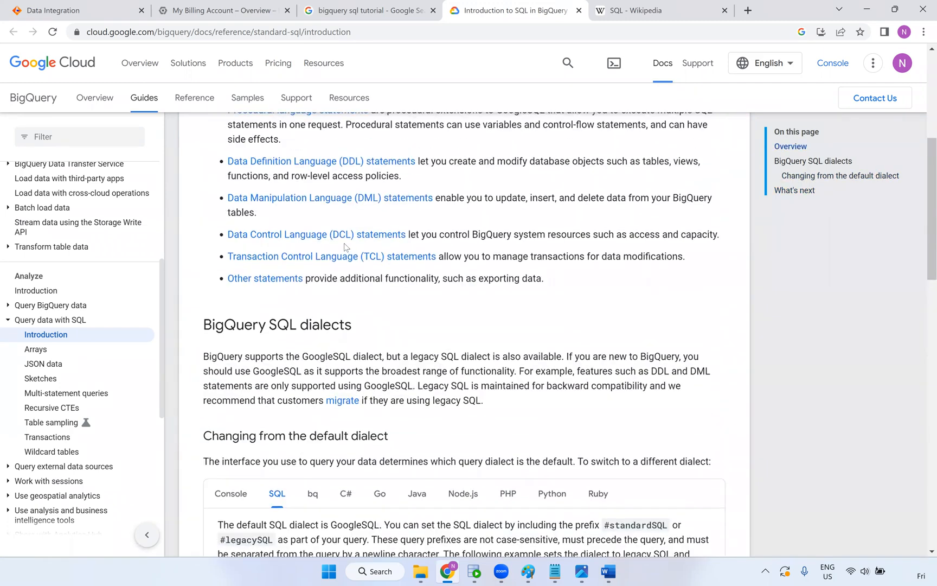
pyautogui.scroll(1, 329, 241)
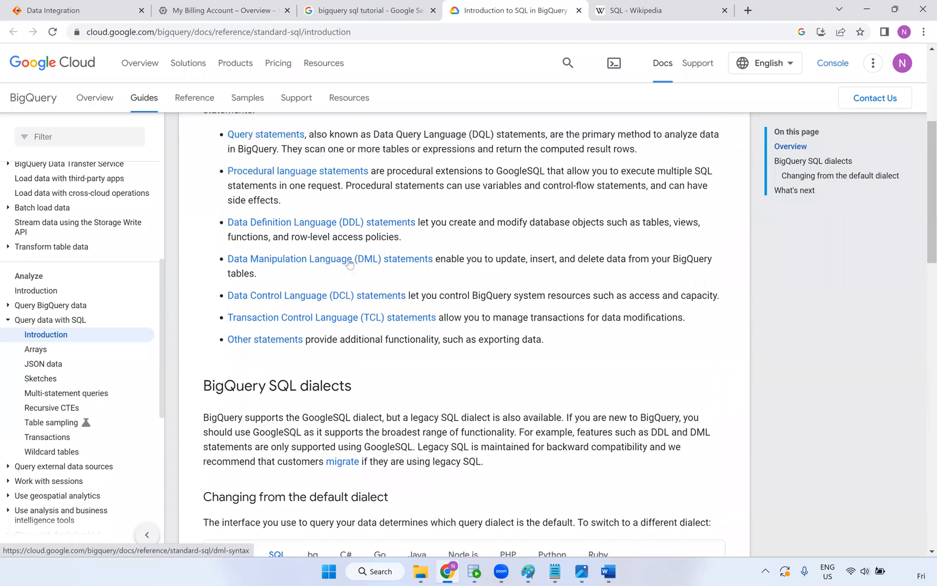
pyautogui.click(350, 261)
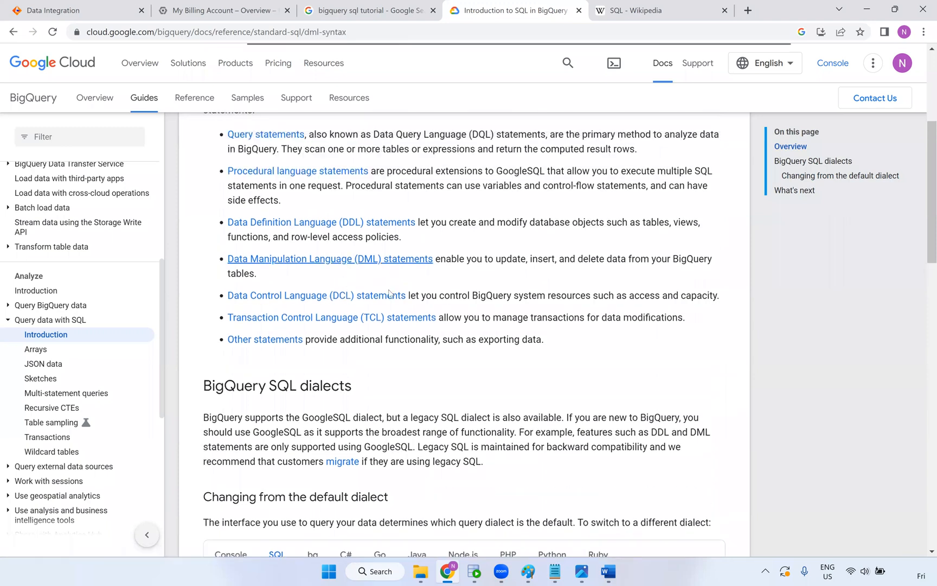
pyautogui.scroll(-1, 328, 326)
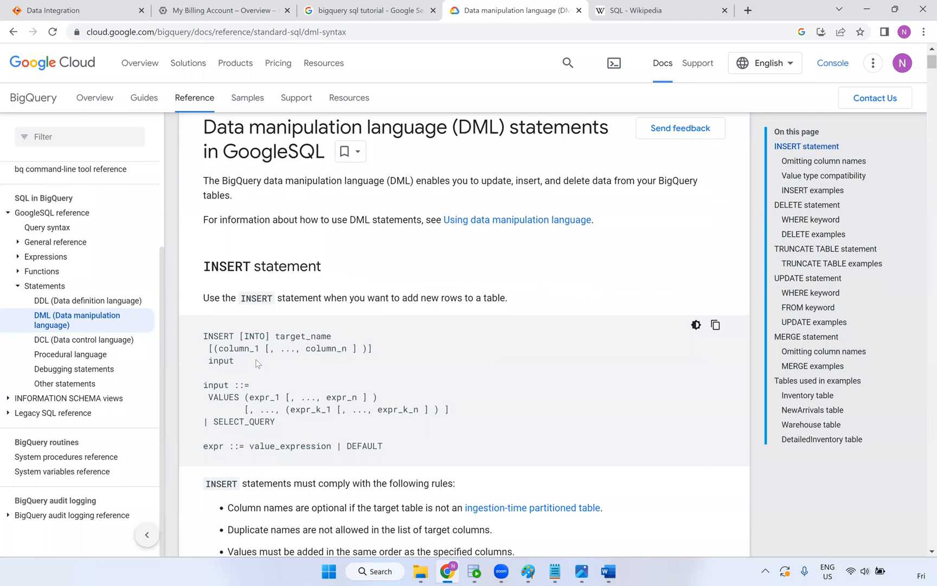
pyautogui.scroll(-2, 273, 277)
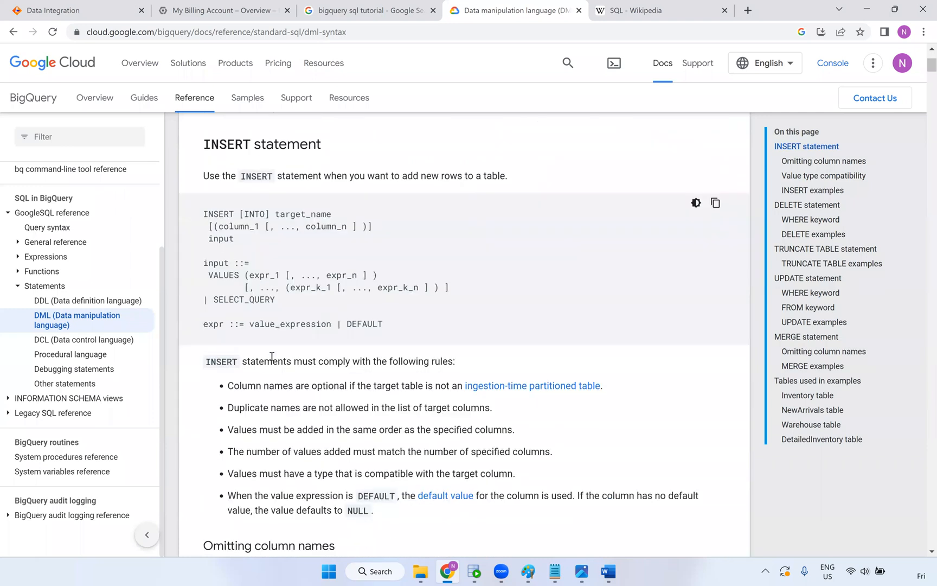
pyautogui.scroll(-5, 270, 356)
pyautogui.scroll(-2, 285, 381)
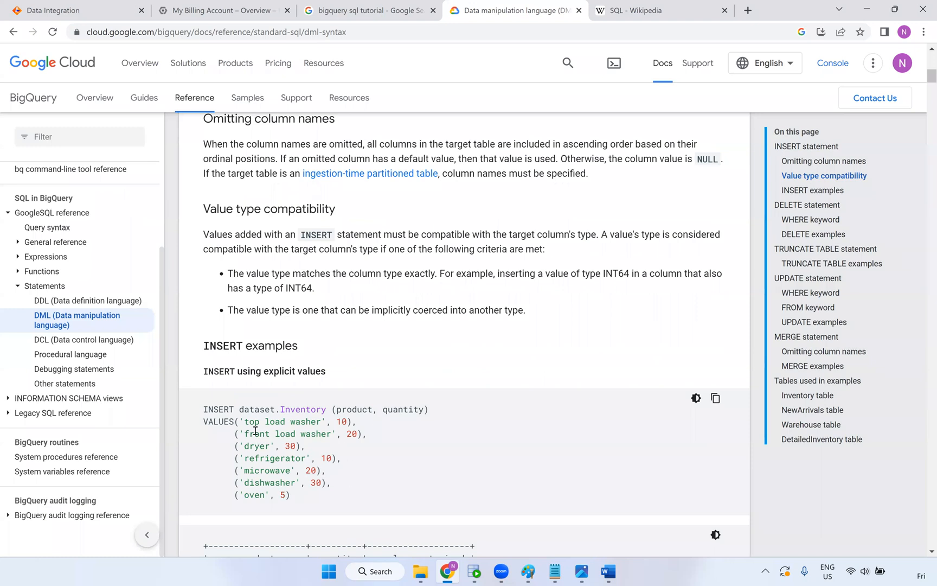
pyautogui.moveTo(244, 422); pyautogui.dragTo(291, 500)
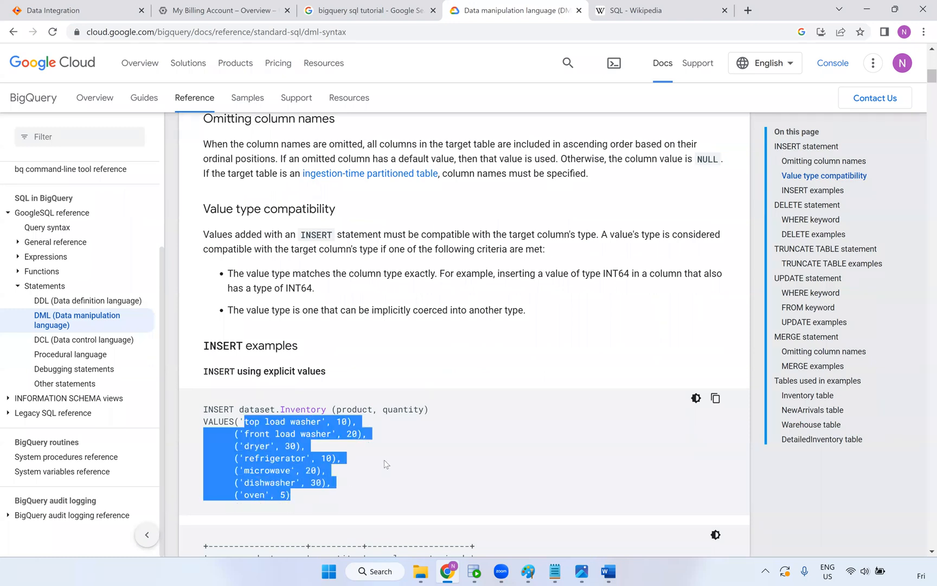
pyautogui.scroll(-4, 390, 465)
pyautogui.scroll(-2, 412, 464)
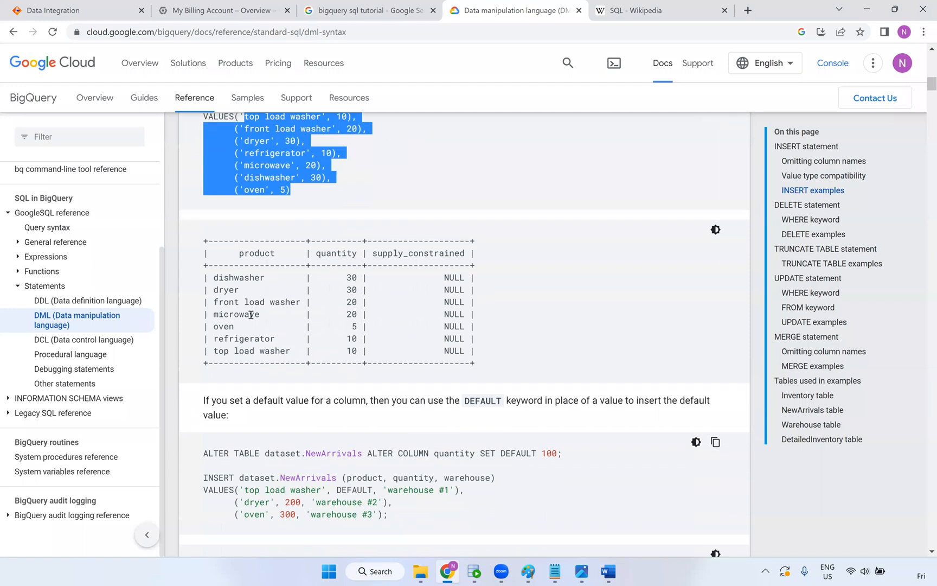
pyautogui.scroll(1, 267, 226)
pyautogui.scroll(1, 267, 226)
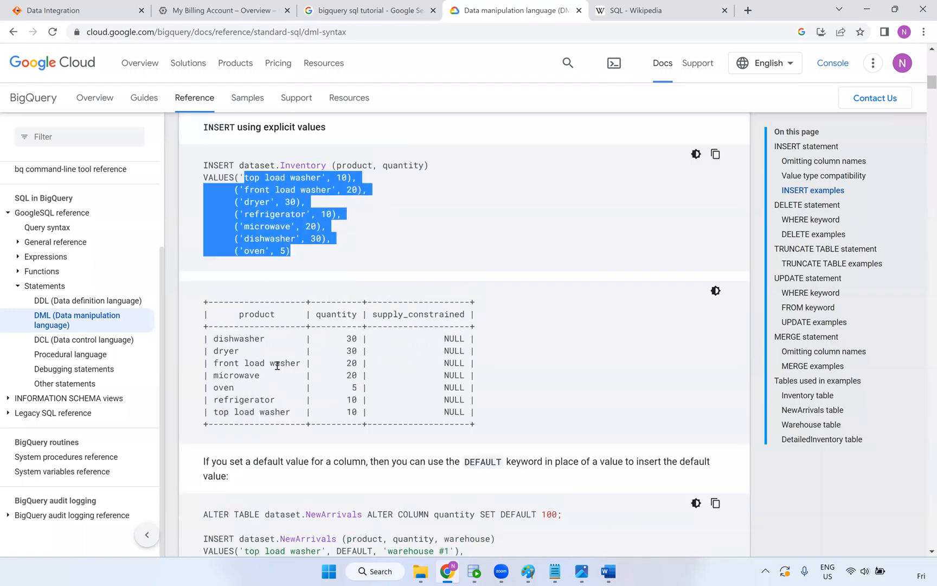
pyautogui.click(244, 349)
pyautogui.scroll(-2, 332, 431)
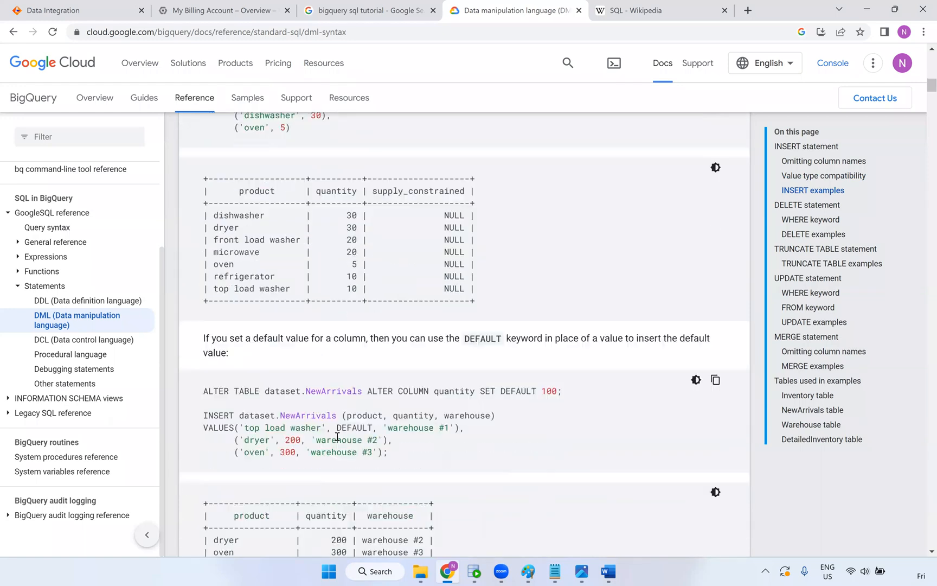
pyautogui.scroll(-2, 337, 436)
pyautogui.moveTo(208, 270); pyautogui.dragTo(515, 280)
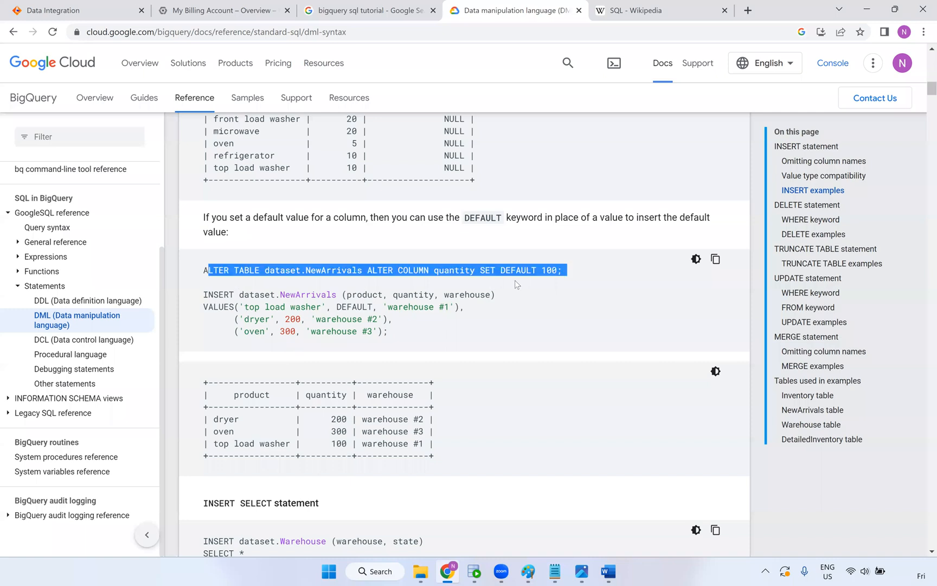
pyautogui.click(288, 281)
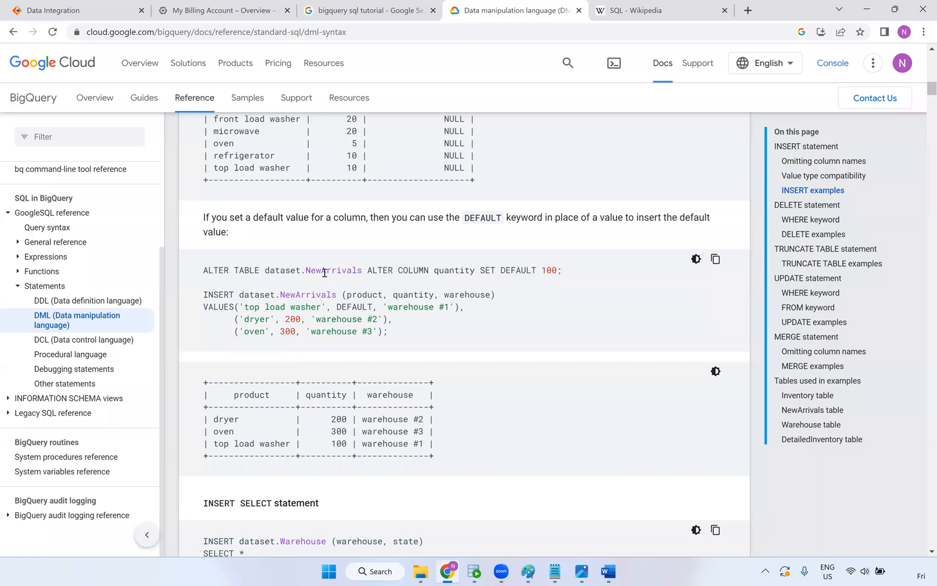
pyautogui.moveTo(367, 271); pyautogui.dragTo(426, 273)
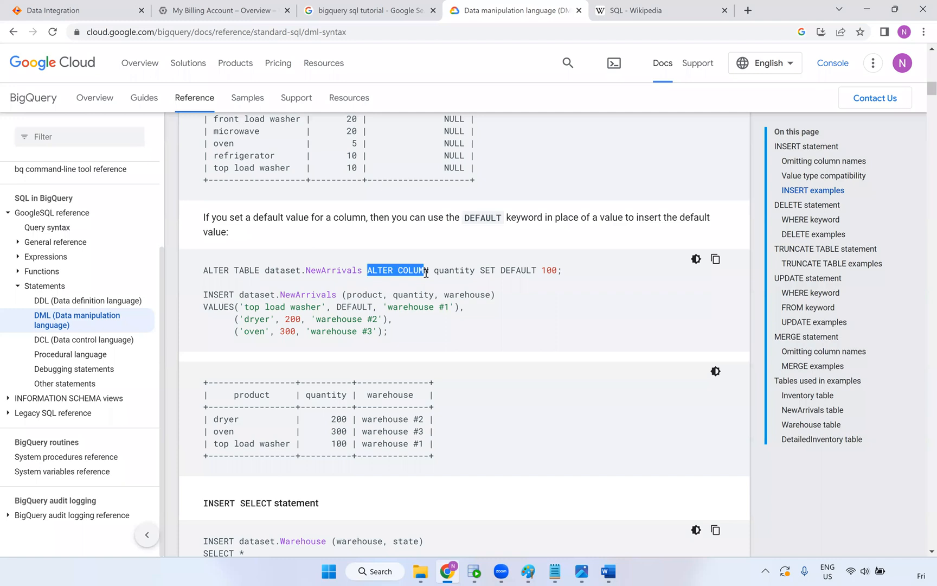
pyautogui.doubleClick(458, 270)
pyautogui.moveTo(500, 270); pyautogui.dragTo(538, 270)
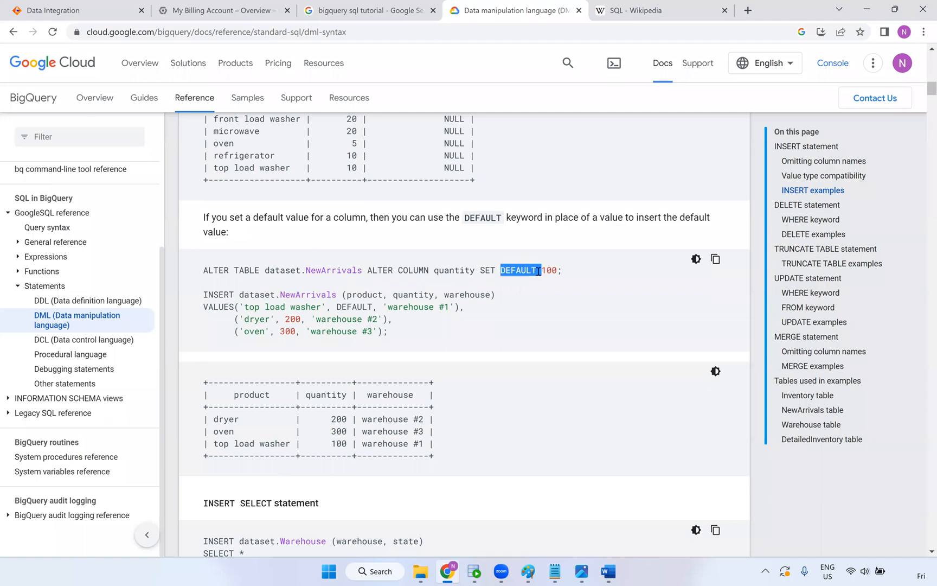
pyautogui.doubleClick(553, 270)
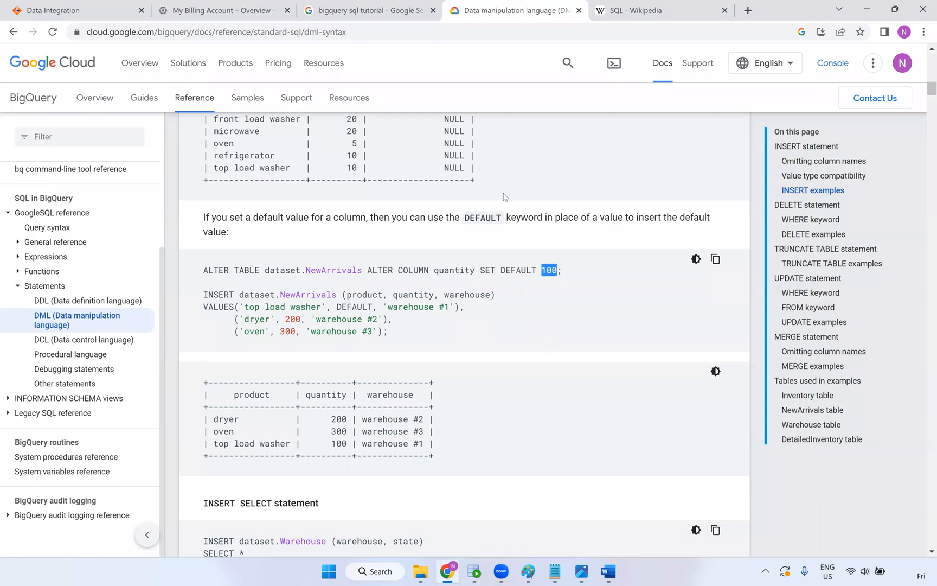
pyautogui.scroll(1, 441, 195)
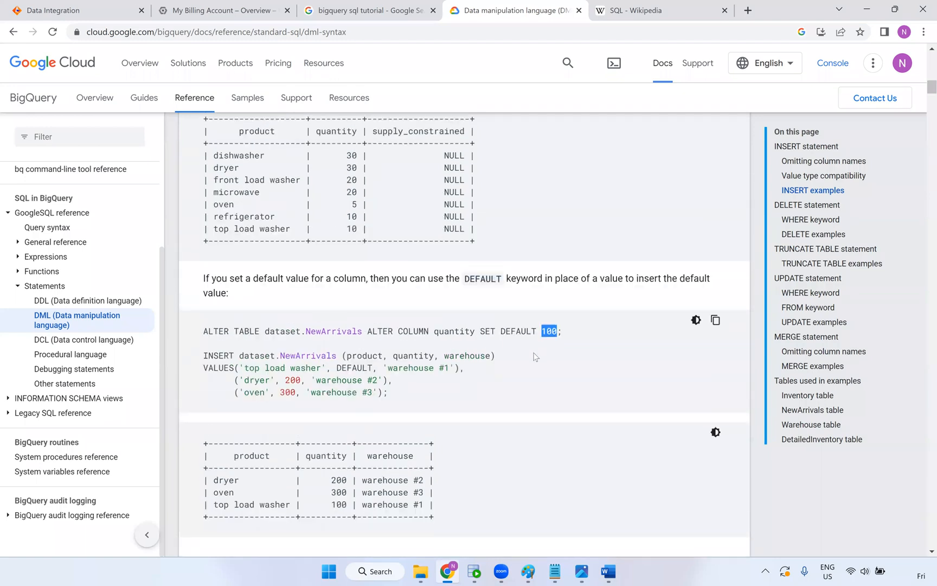
pyautogui.doubleClick(448, 332)
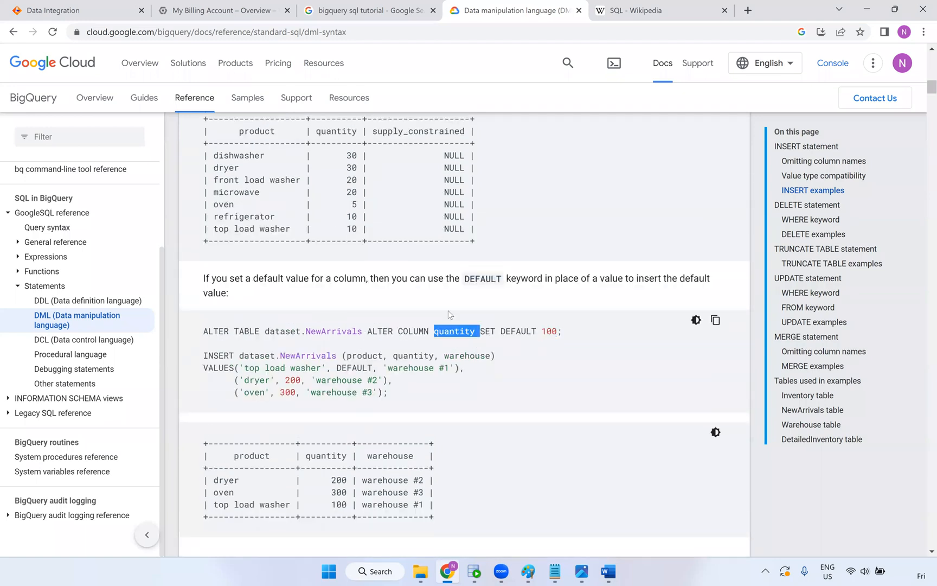
pyautogui.doubleClick(548, 331)
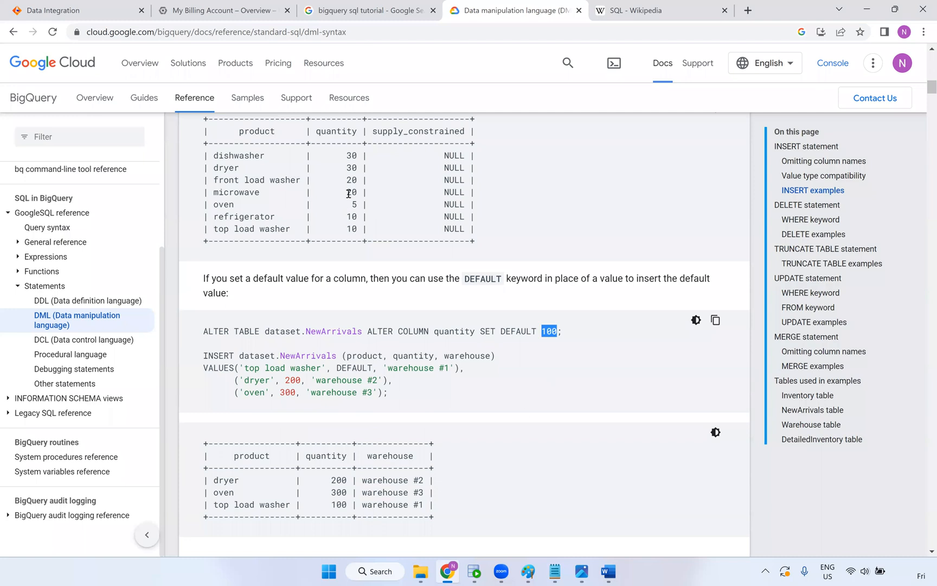
pyautogui.doubleClick(332, 506)
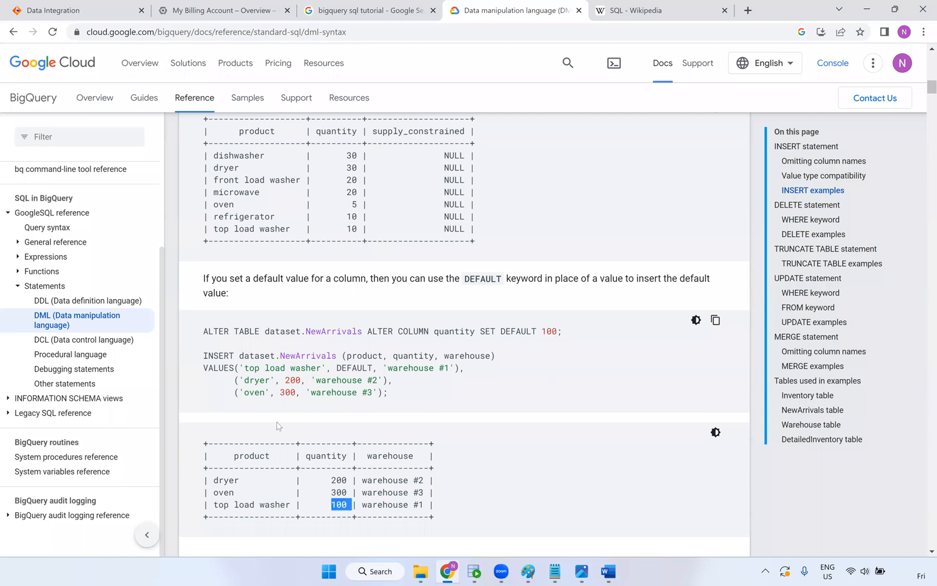
pyautogui.moveTo(219, 506); pyautogui.dragTo(292, 505)
pyautogui.moveTo(339, 368)
pyautogui.mouseDown()
pyautogui.moveTo(417, 369)
pyautogui.moveTo(356, 368)
pyautogui.mouseUp()
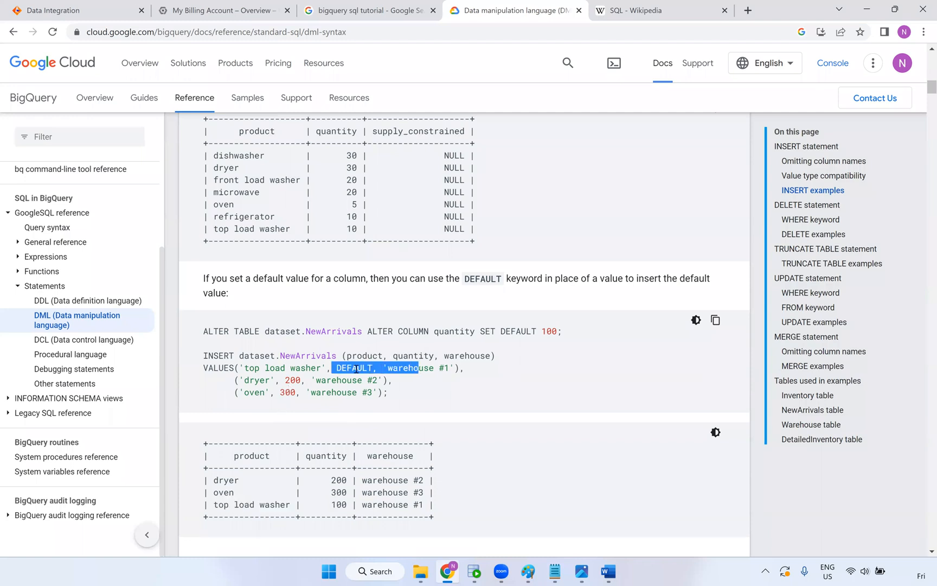
pyautogui.doubleClick(340, 505)
# Read through the DML reference's CREATE TABLE, INSERT, DELETE, UPDATE and MERGE examples
pyautogui.scroll(-3, 359, 426)
pyautogui.scroll(-4, 288, 464)
pyautogui.scroll(-7, 307, 332)
pyautogui.scroll(-17, 333, 341)
pyautogui.scroll(-3, 418, 356)
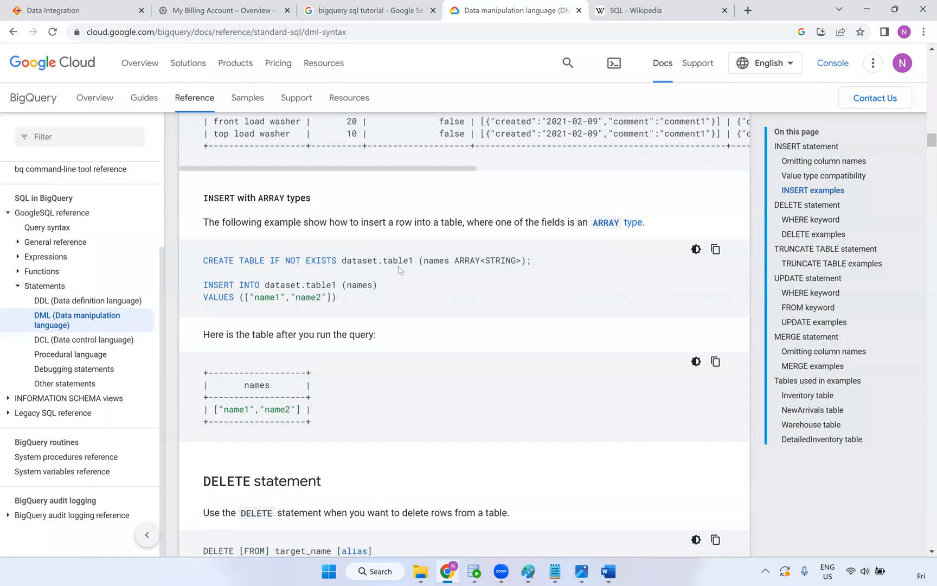
pyautogui.moveTo(270, 261); pyautogui.dragTo(336, 261)
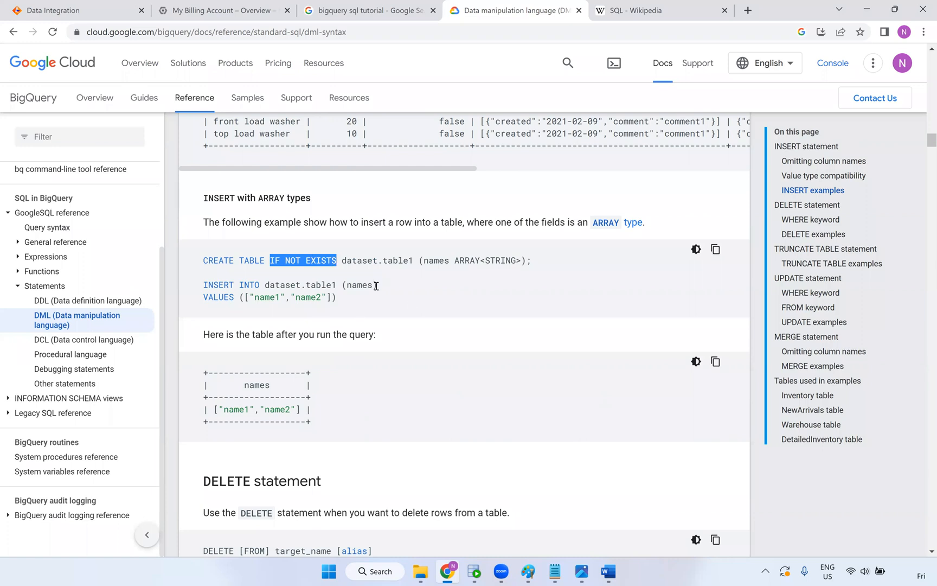
pyautogui.scroll(-5, 375, 287)
pyautogui.scroll(-4, 363, 320)
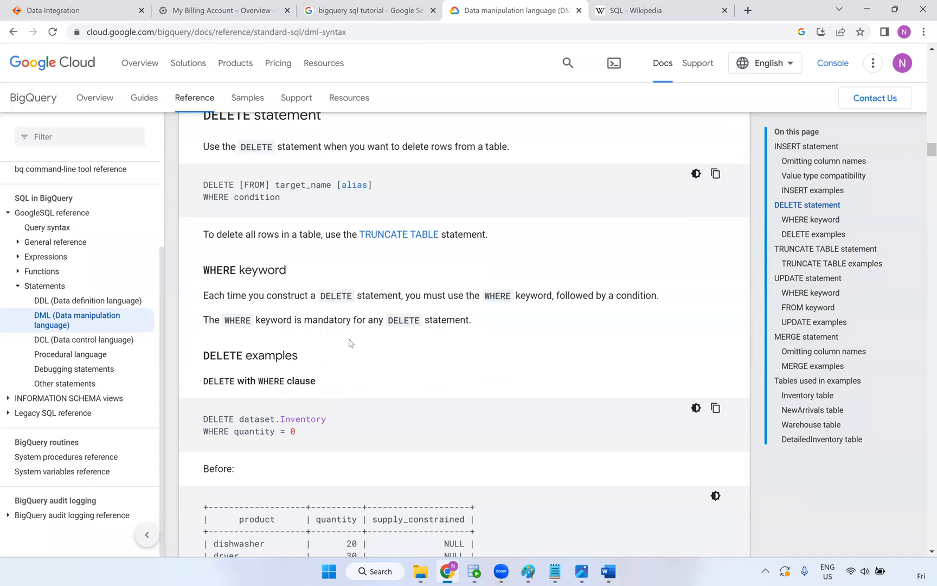
pyautogui.scroll(-15, 287, 304)
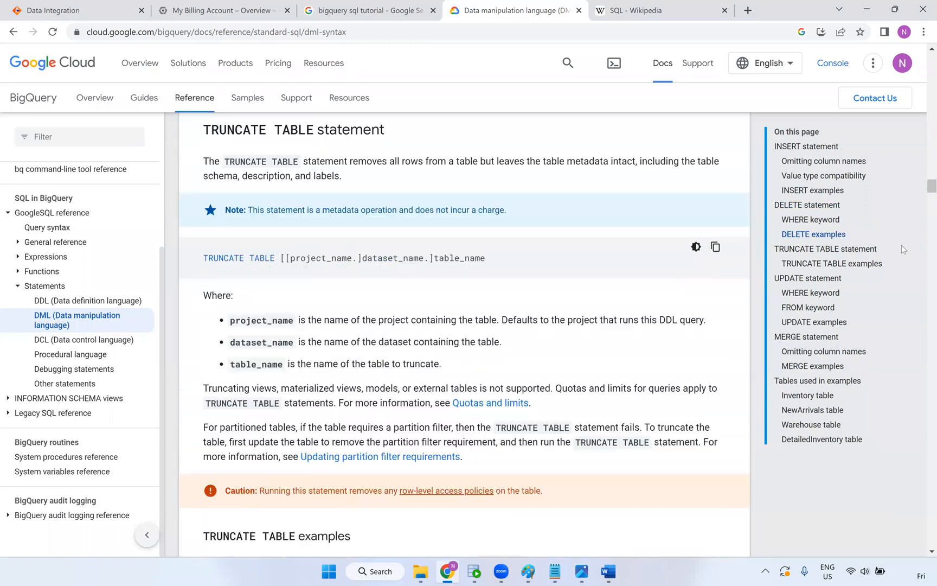
pyautogui.moveTo(924, 189); pyautogui.dragTo(919, 485)
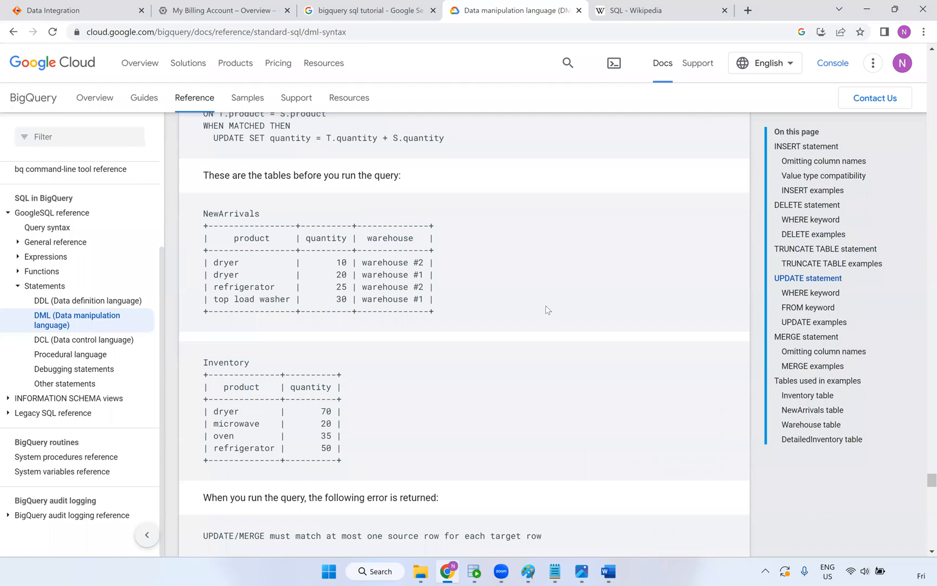
pyautogui.scroll(-8, 547, 295)
pyautogui.scroll(17, 412, 198)
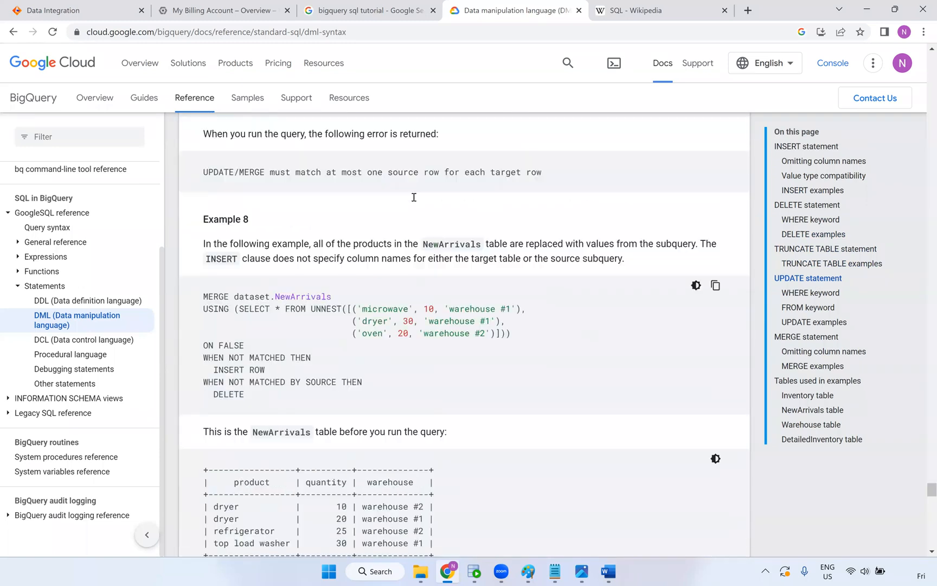
# Copy the DML page address and bring up the Word GCP notes at the column-listing query
pyautogui.click(236, 32)
pyautogui.hotkey('ctrl', 'c')
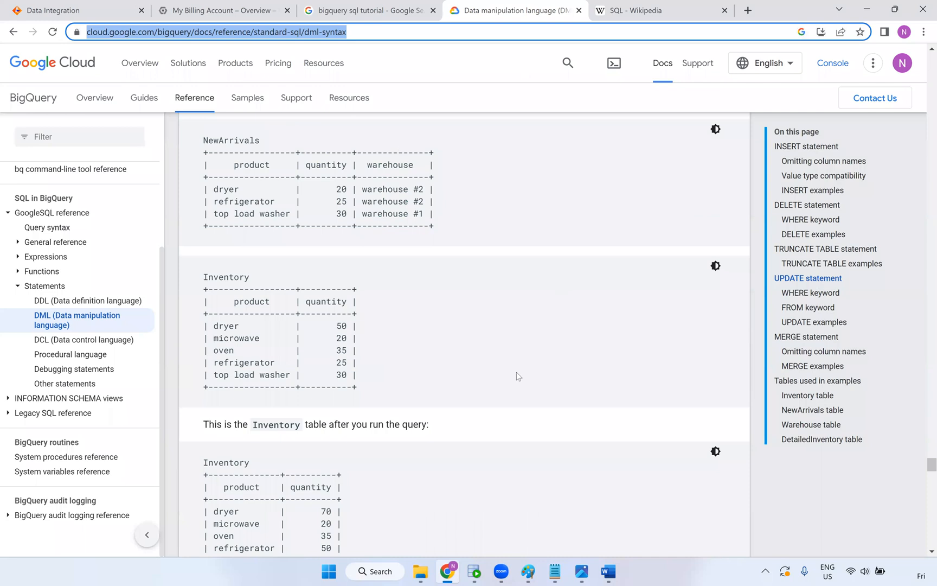
pyautogui.click(551, 572)
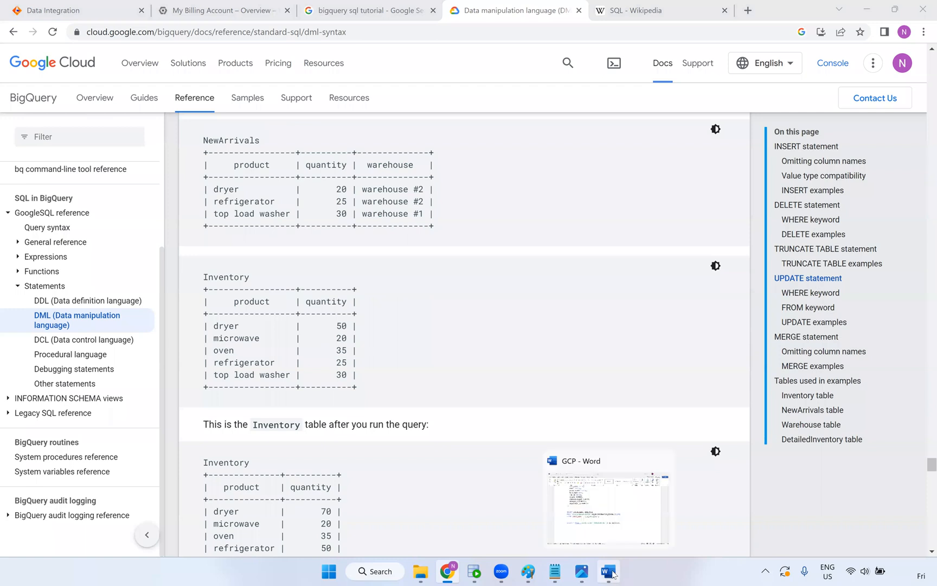
pyautogui.click(614, 573)
pyautogui.moveTo(152, 308); pyautogui.dragTo(402, 341)
# Below the queries, add a 'BiG Query: SQL' heading with the BigQuery DML documentation link, then save
pyautogui.click(304, 443)
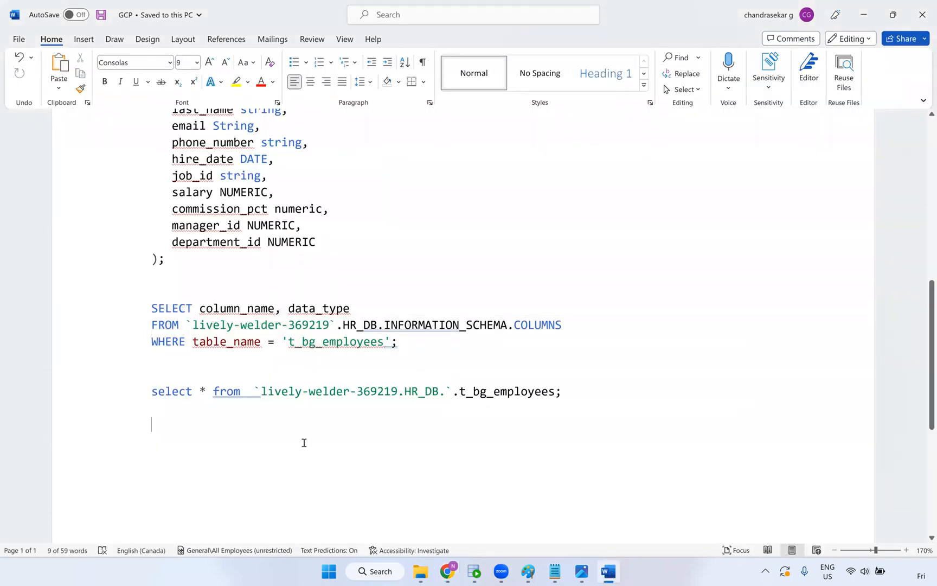
pyautogui.press('Return')
pyautogui.press('Return')
pyautogui.press('Return')
pyautogui.press('Return')
pyautogui.write('BiG ')
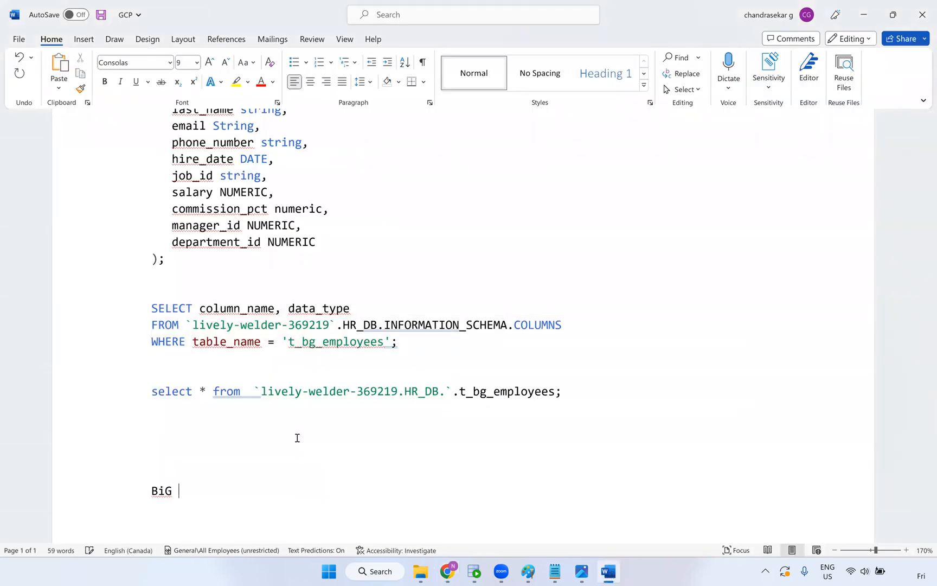
pyautogui.write('Query: SQL')
pyautogui.press('Return')
pyautogui.hotkey('ctrl', 'v')
pyautogui.press('Return')
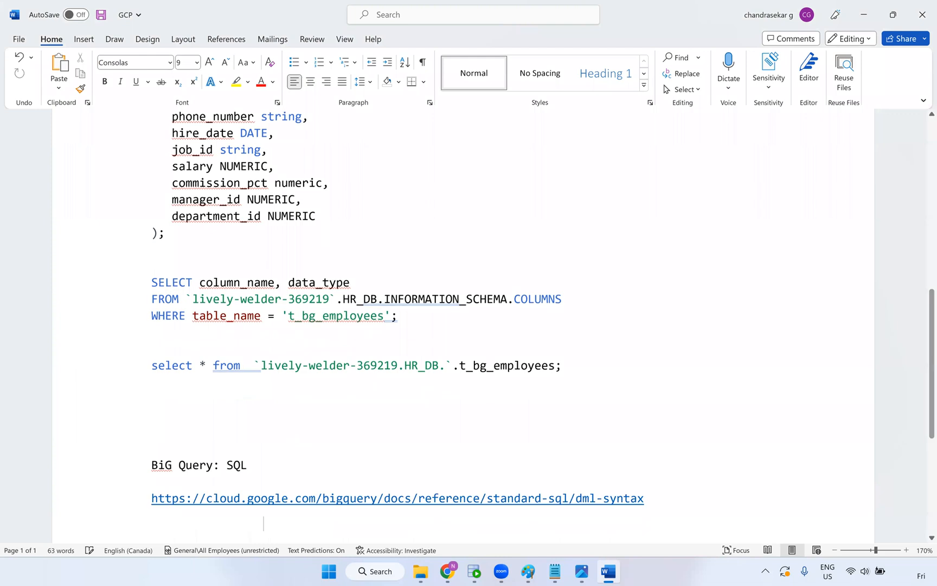
pyautogui.scroll(-1, 282, 478)
pyautogui.hotkey('ctrl', 's')
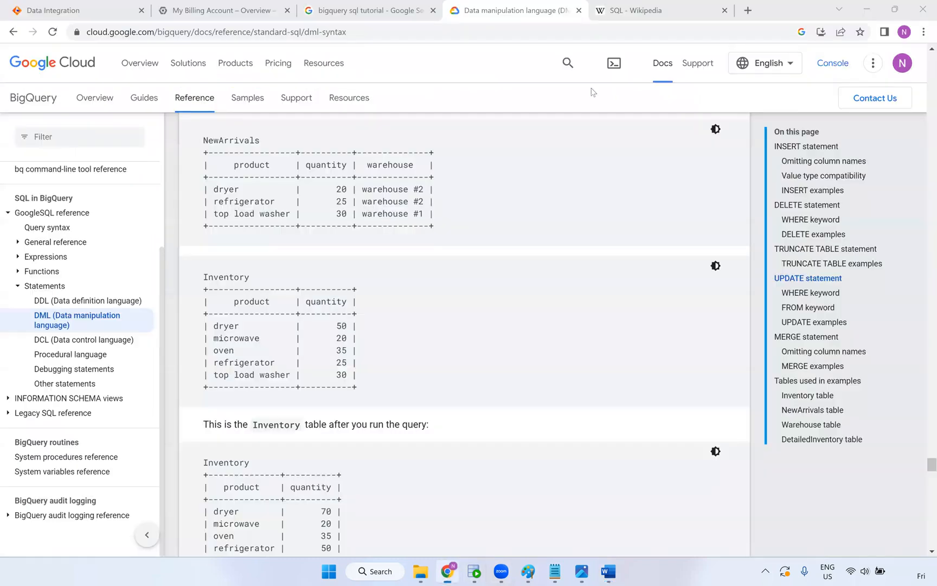
# Close the Wikipedia SQL and DML reference tabs, returning to the Billing Account Overview showing CA$0.00
pyautogui.hotkey('ctrl', 'Tab')
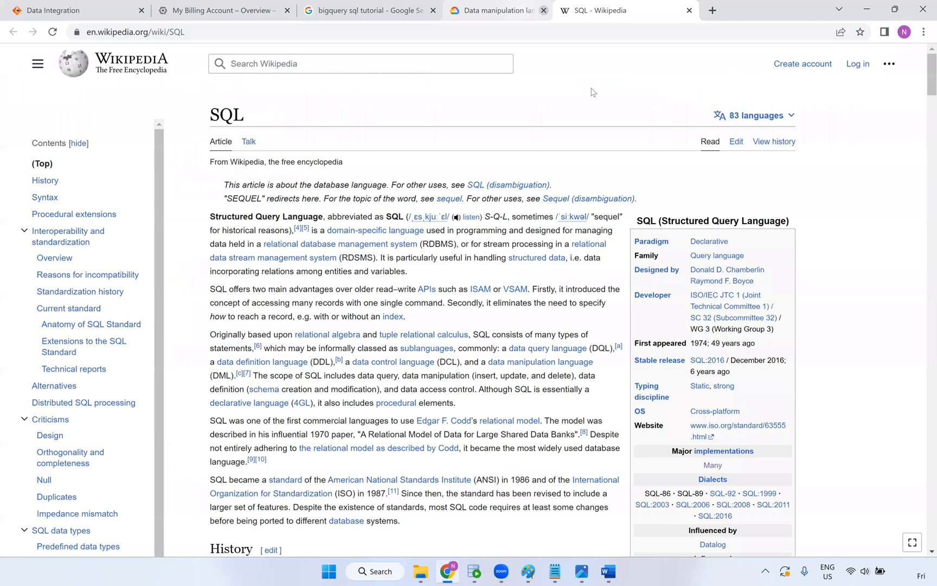
pyautogui.hotkey('ctrl', 'w')
pyautogui.hotkey('ctrl', 'w')
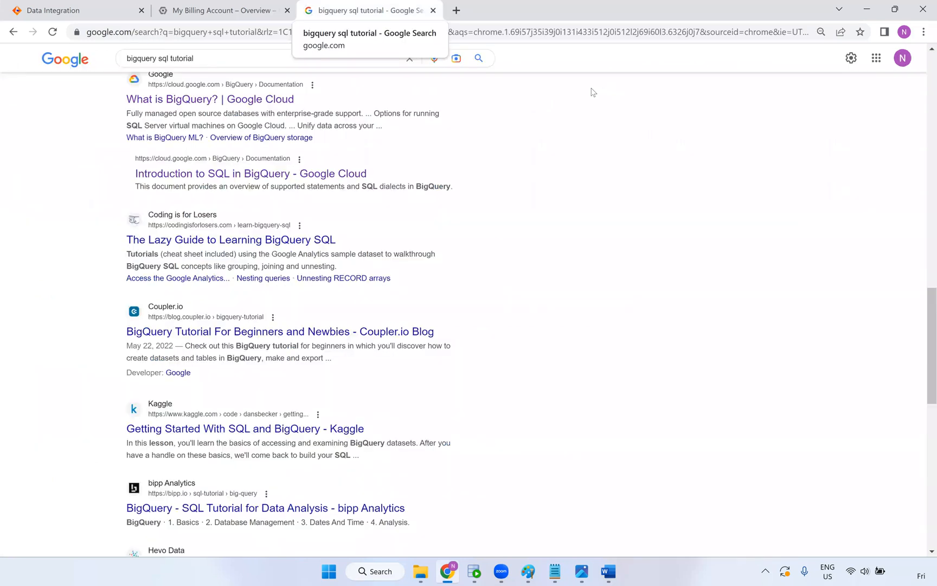
pyautogui.hotkey('ctrl', 'shift', 'Tab')
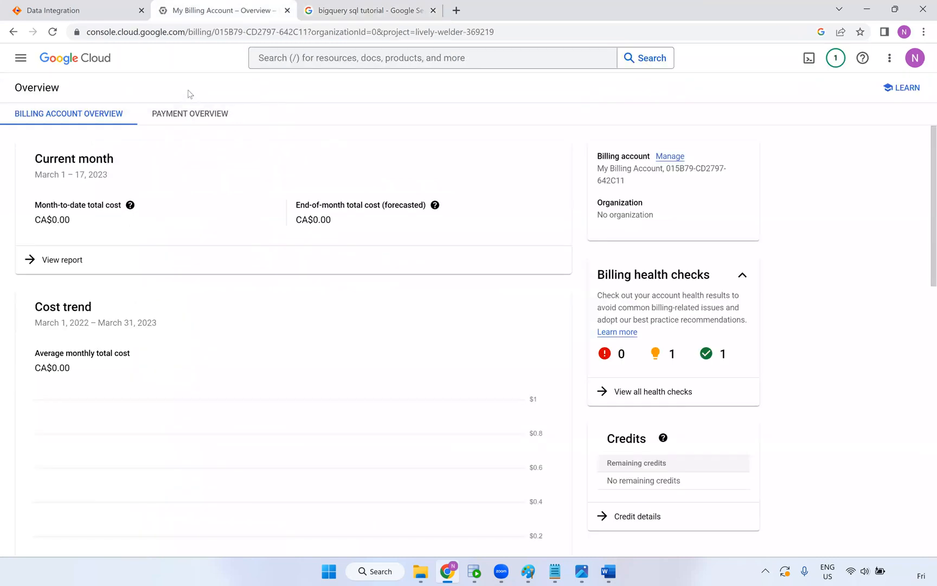
# Open the nic_bucket_003 bucket via Cloud Storage > Buckets and dismiss the deleted-bucket notification
pyautogui.click(20, 58)
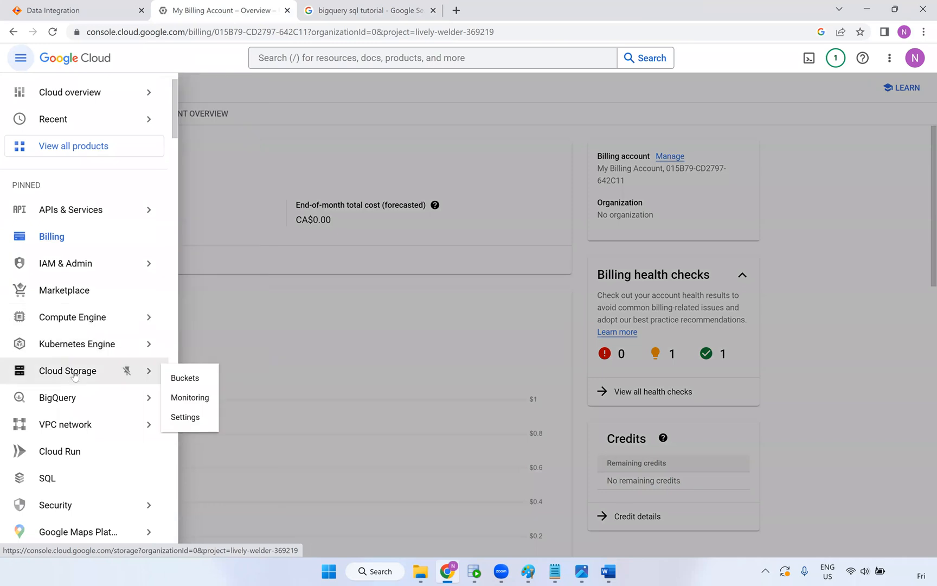
pyautogui.click(75, 375)
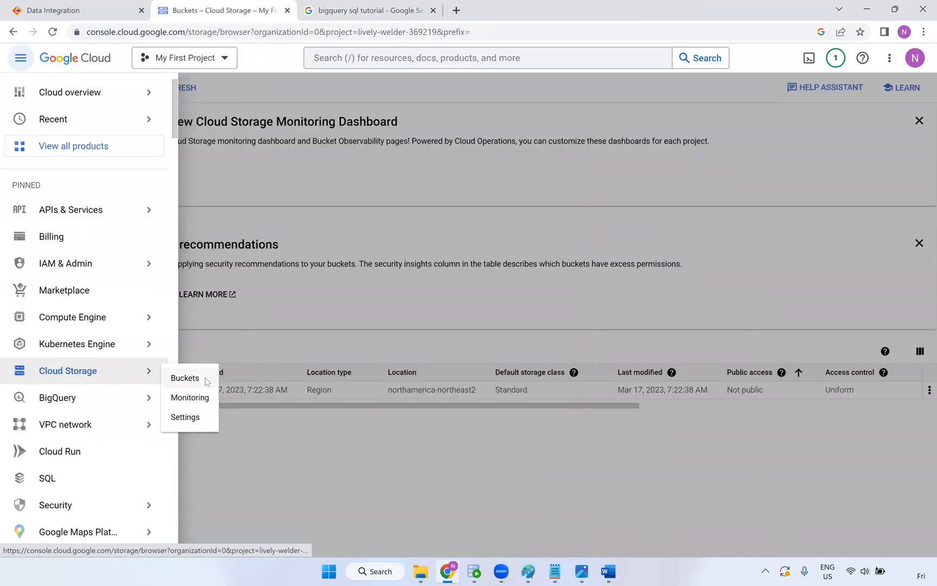
pyautogui.click(185, 378)
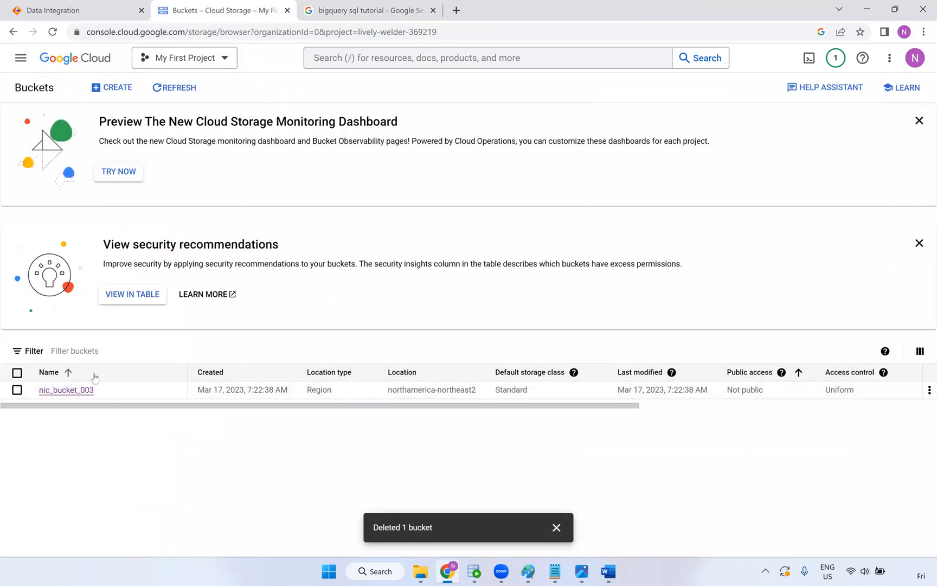
pyautogui.click(71, 390)
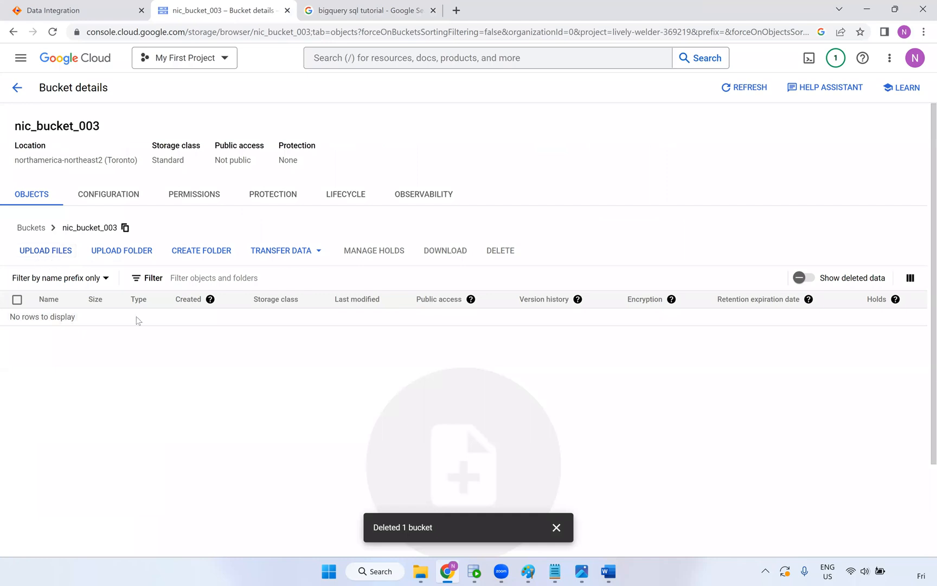
pyautogui.scroll(-2, 606, 427)
pyautogui.click(556, 529)
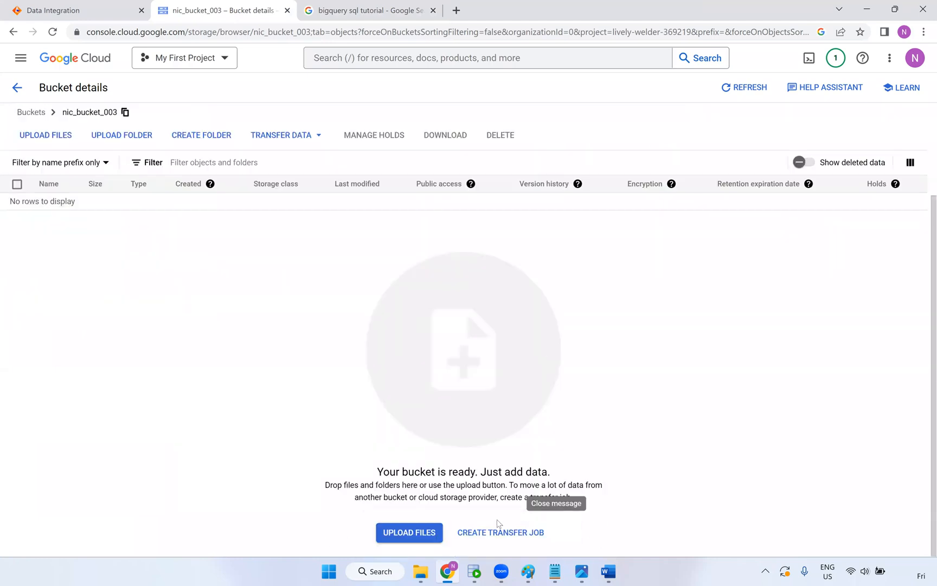
# Upload C:\Src_Files\Bkp\S_FF_Employees.csv (7.9 KB) into the bucket
pyautogui.click(399, 536)
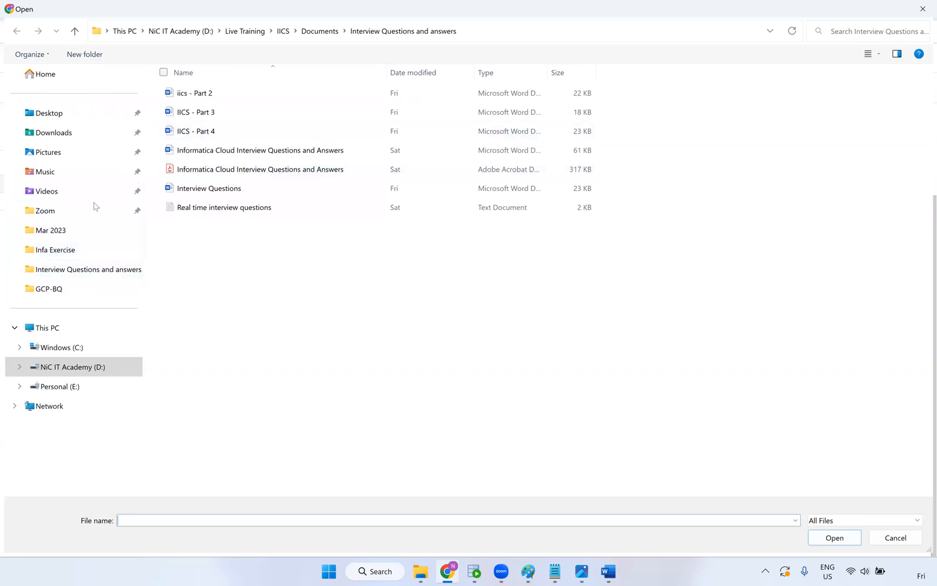
pyautogui.click(79, 347)
pyautogui.doubleClick(233, 208)
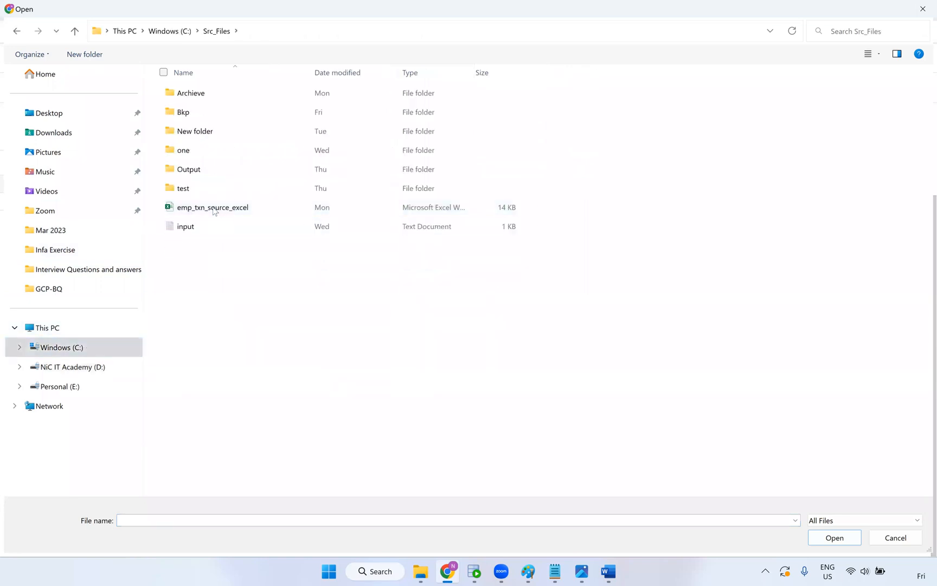
pyautogui.doubleClick(206, 111)
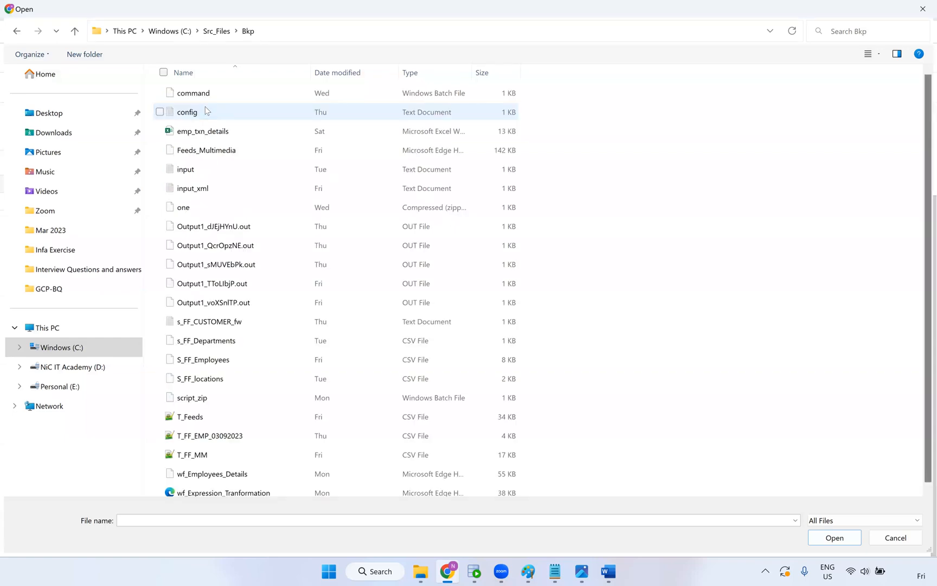
pyautogui.click(227, 360)
pyautogui.click(829, 541)
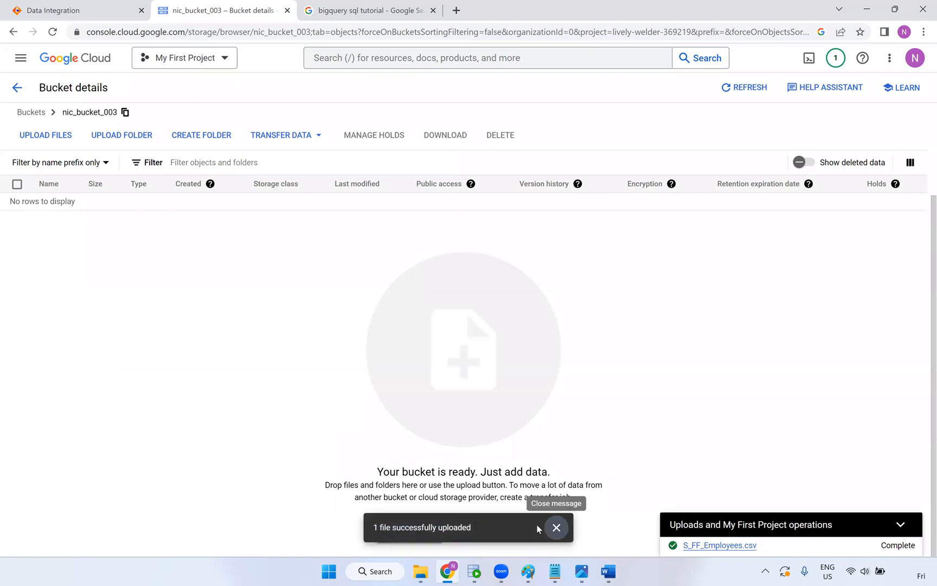
pyautogui.click(564, 533)
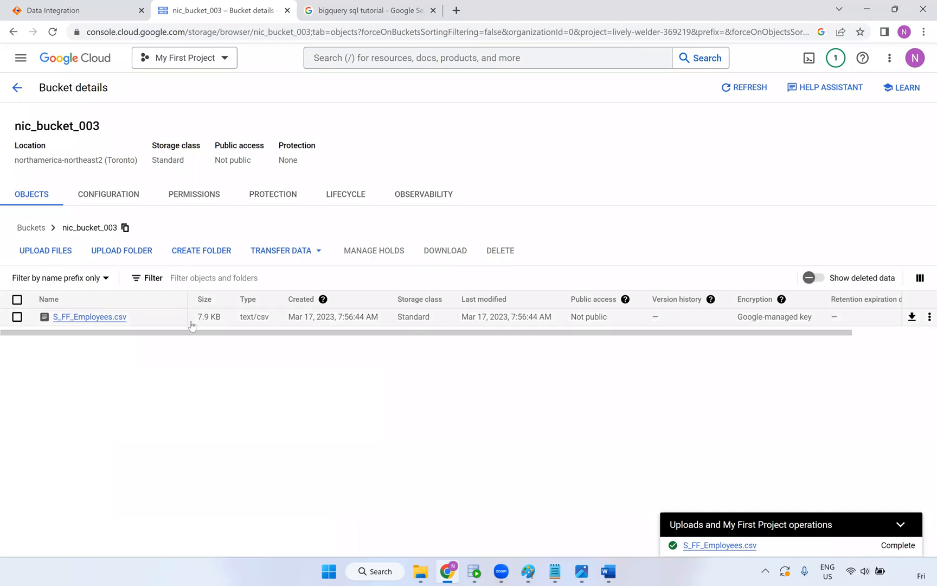
pyautogui.moveTo(748, 337); pyautogui.dragTo(418, 339)
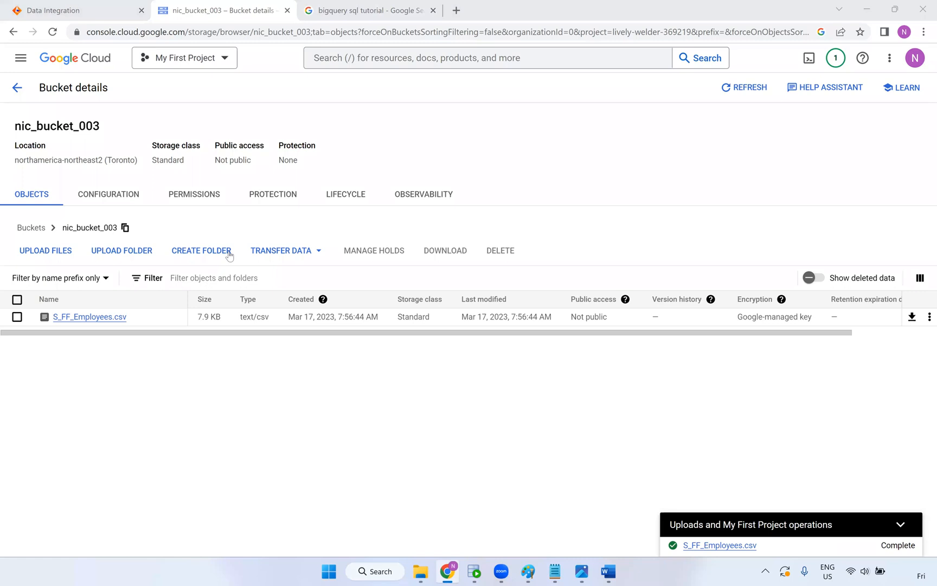
# Open the m_GCP_BIG_Query mapping from the Data Integration job results
pyautogui.click(94, 3)
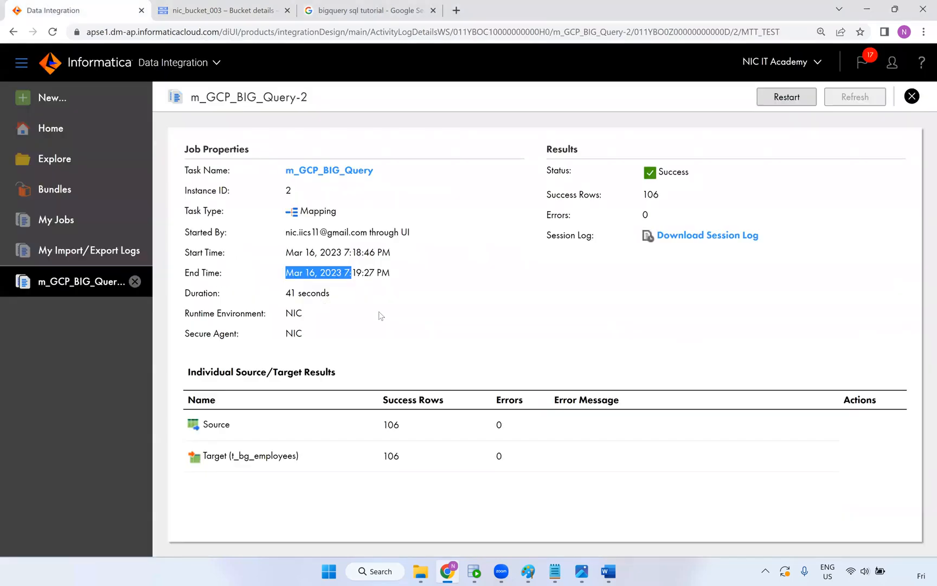
pyautogui.click(348, 341)
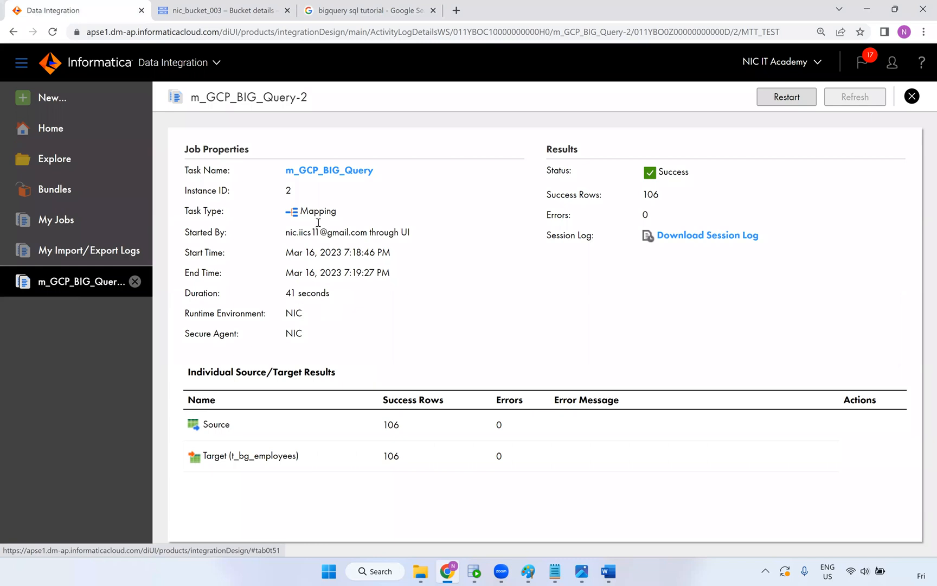
pyautogui.click(328, 172)
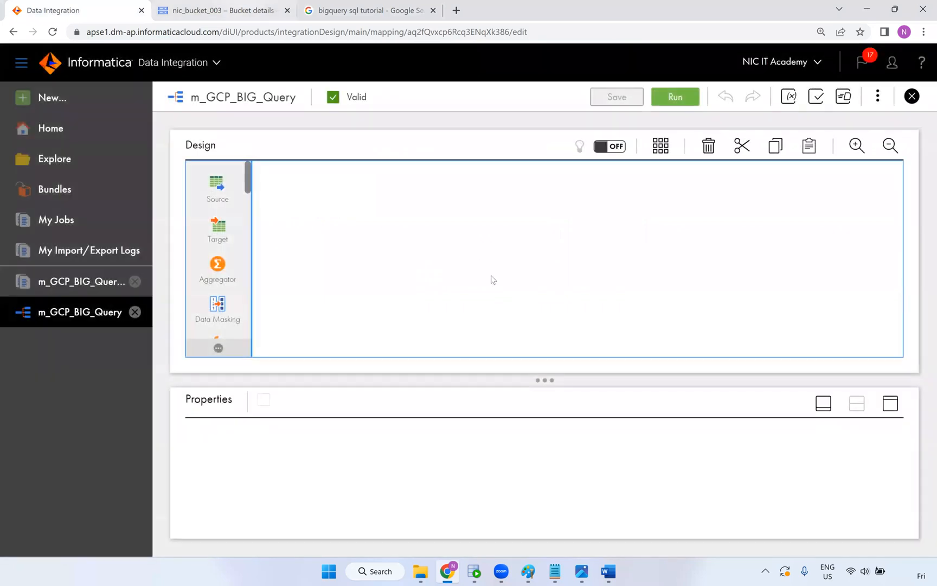
# Check the nic_bucket_003 bucket tab and browse the cloud console navigation without choosing anything
pyautogui.hotkey('ctrl', 'Tab')
pyautogui.hotkey('ctrl', 'Tab')
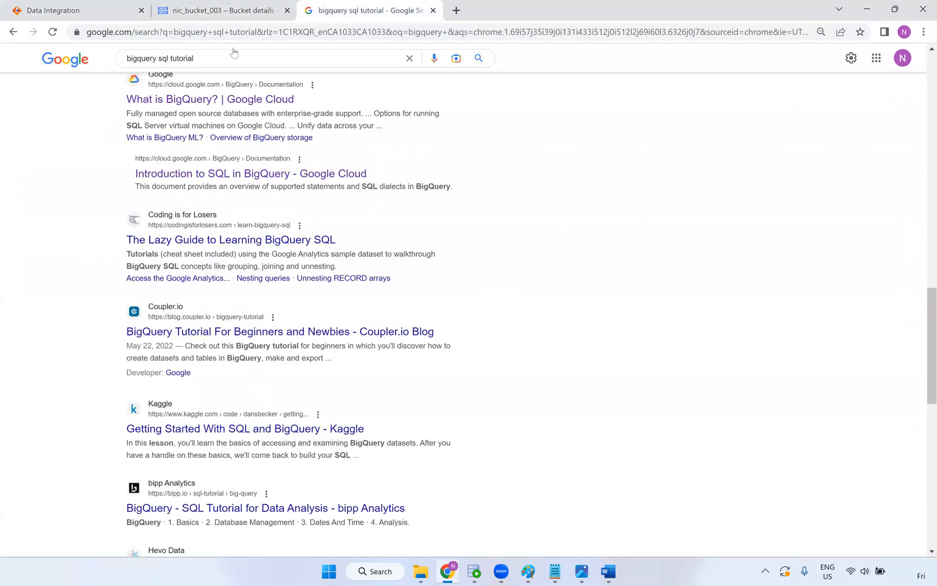
pyautogui.hotkey('ctrl', 'shift', 'Tab')
pyautogui.hotkey('ctrl', 'shift', 'Tab')
pyautogui.hotkey('ctrl', 'Tab')
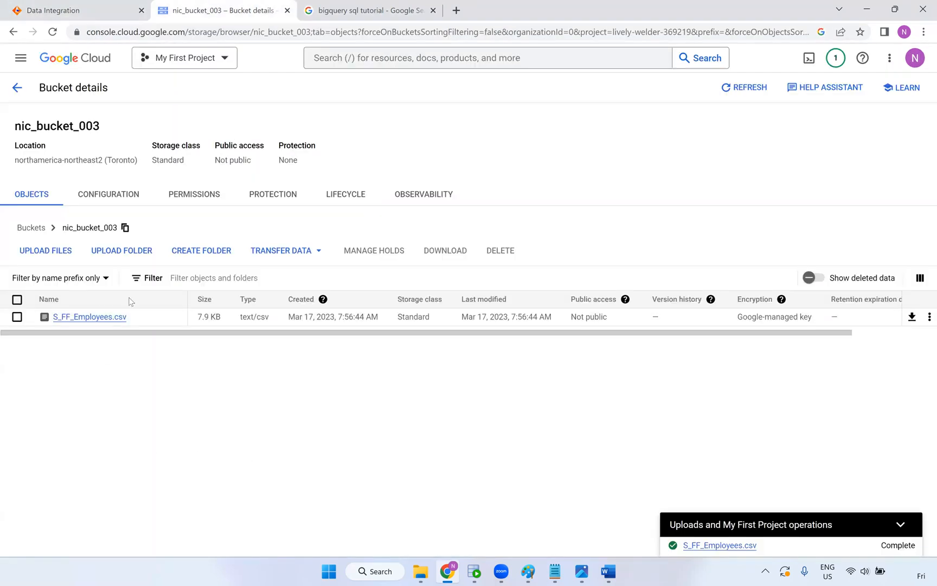
pyautogui.click(20, 57)
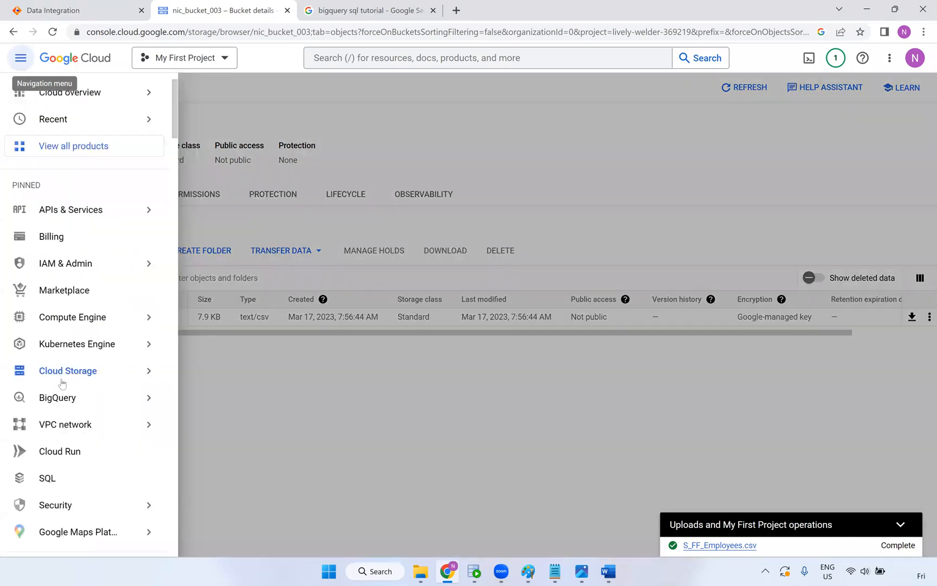
pyautogui.moveTo(126, 396)
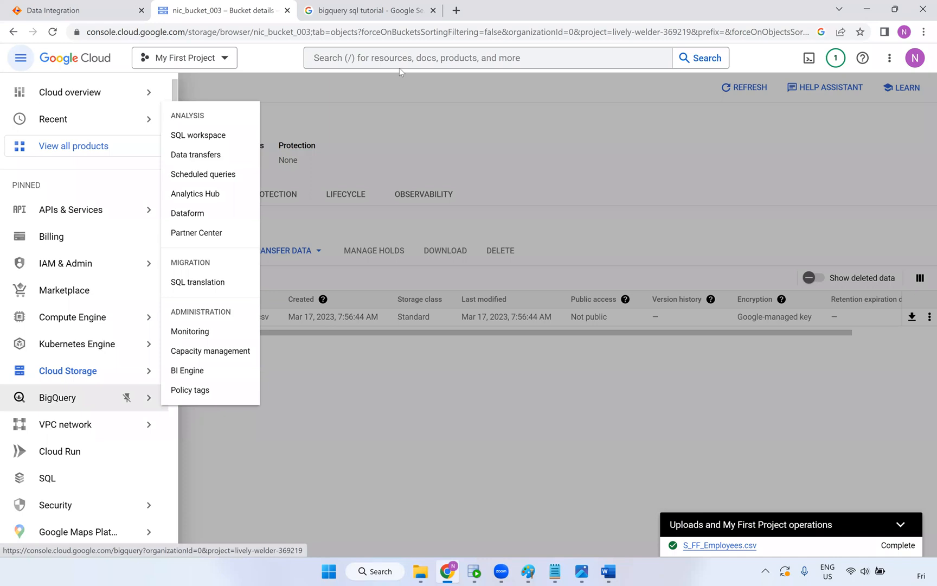
pyautogui.click(429, 151)
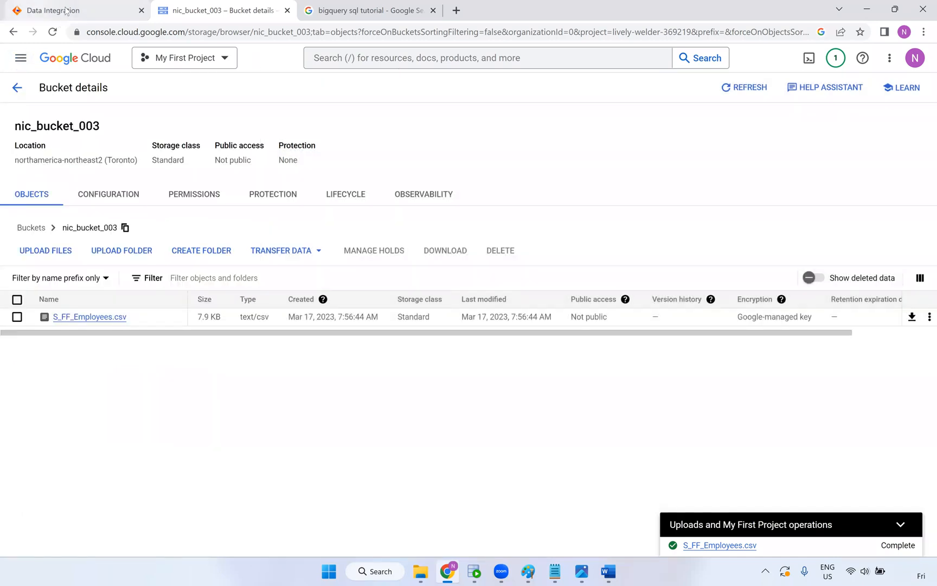
# Return to the m_GCP_BIG_Query mapping and show the My Services list
pyautogui.click(92, 12)
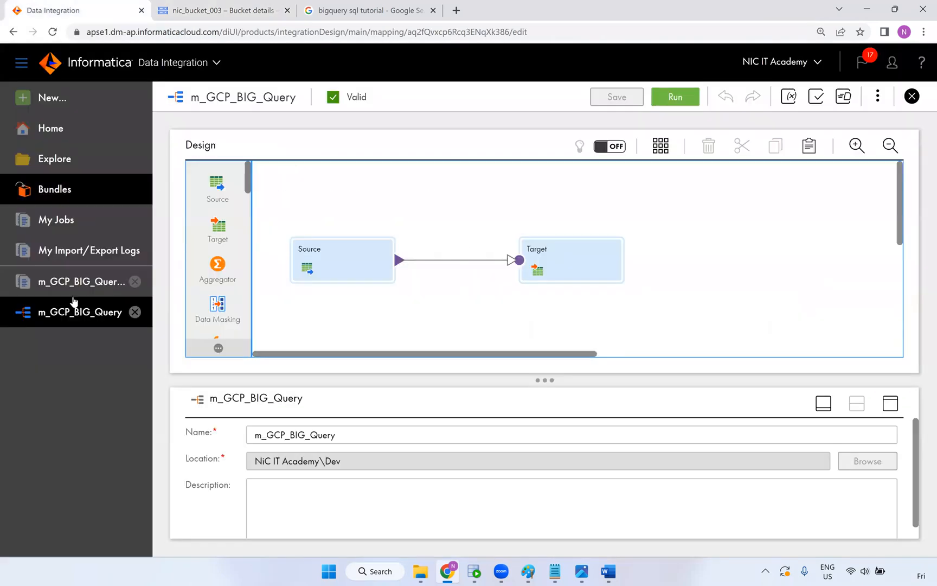
pyautogui.click(21, 63)
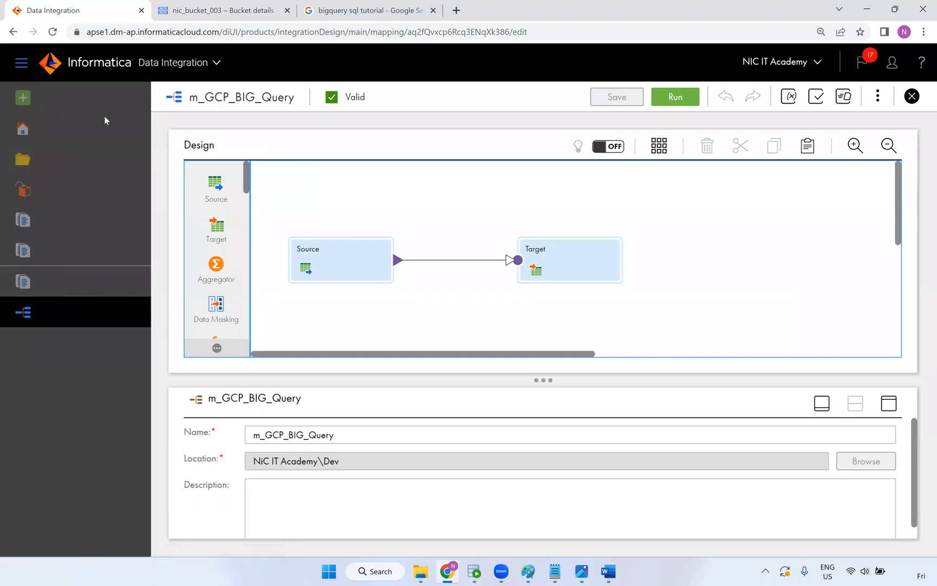
pyautogui.click(21, 62)
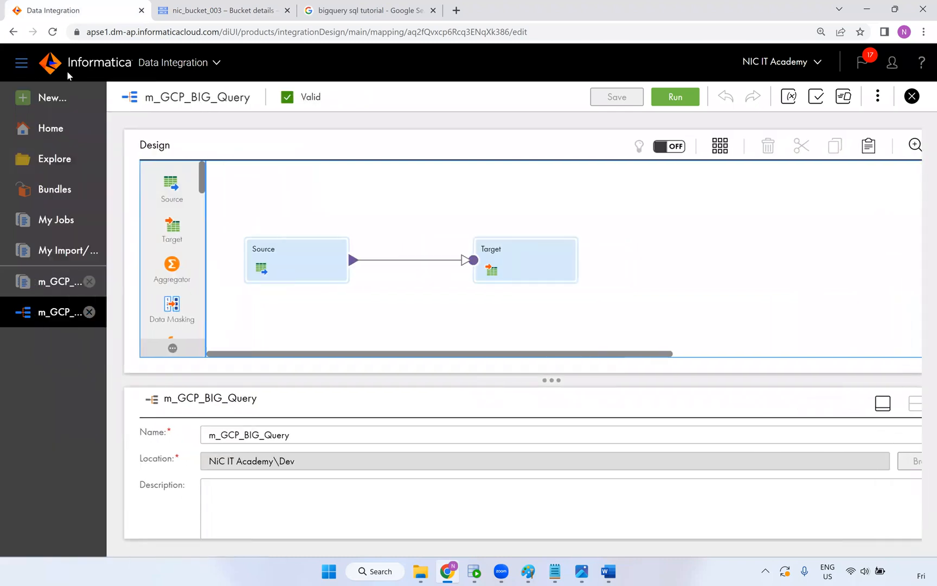
pyautogui.click(201, 64)
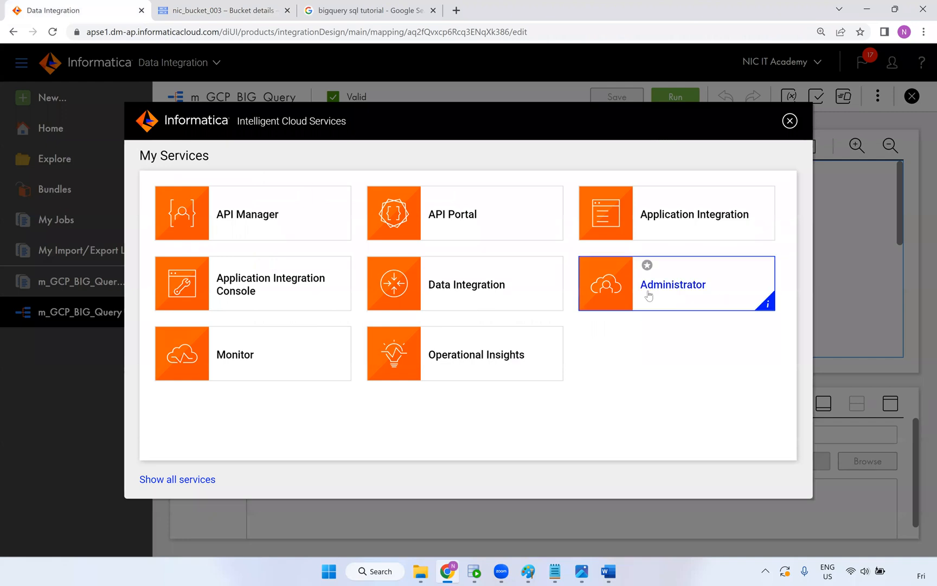
# In Administrator, search Add-On Connectors for 'storag', start the Google Cloud Storage V2 trial, and open New Connection
pyautogui.click(647, 294)
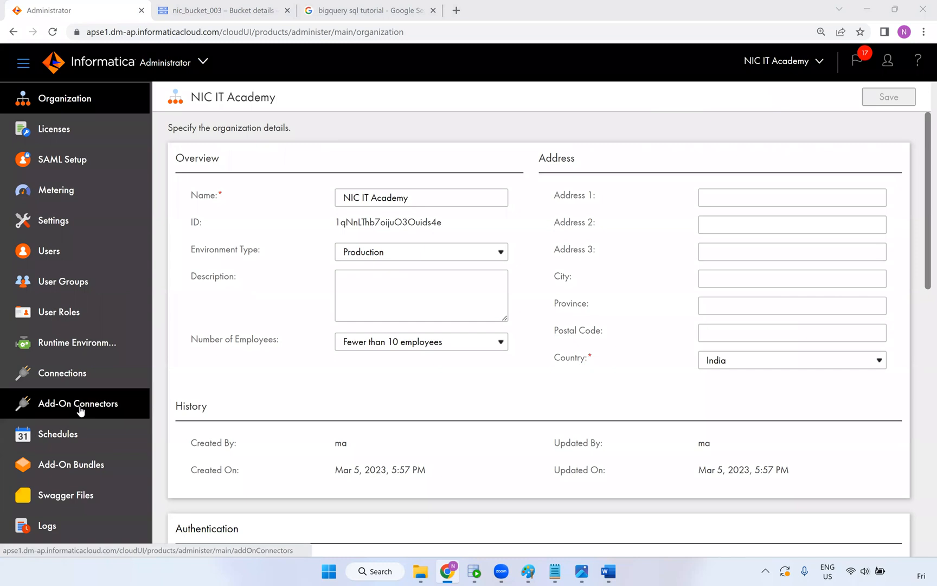
pyautogui.click(63, 411)
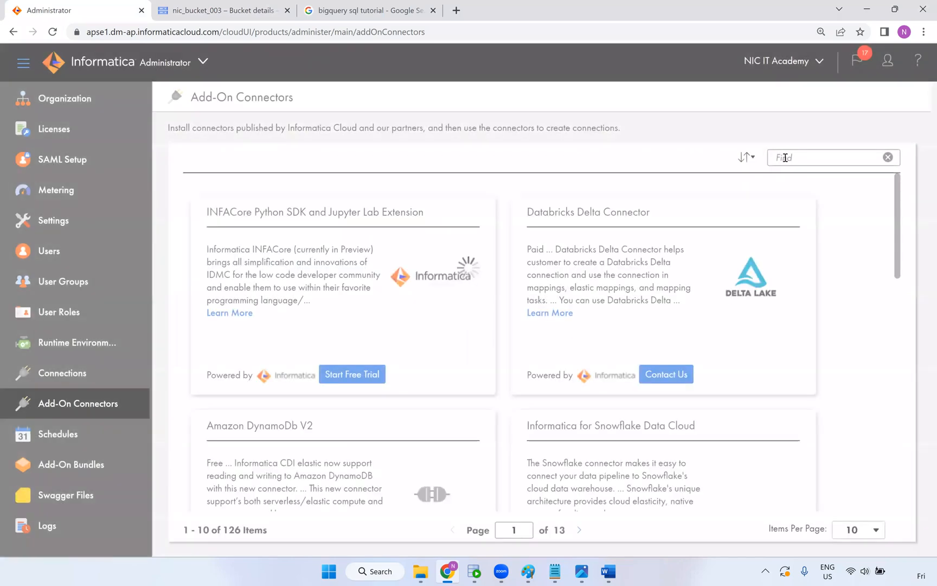
pyautogui.write('sto')
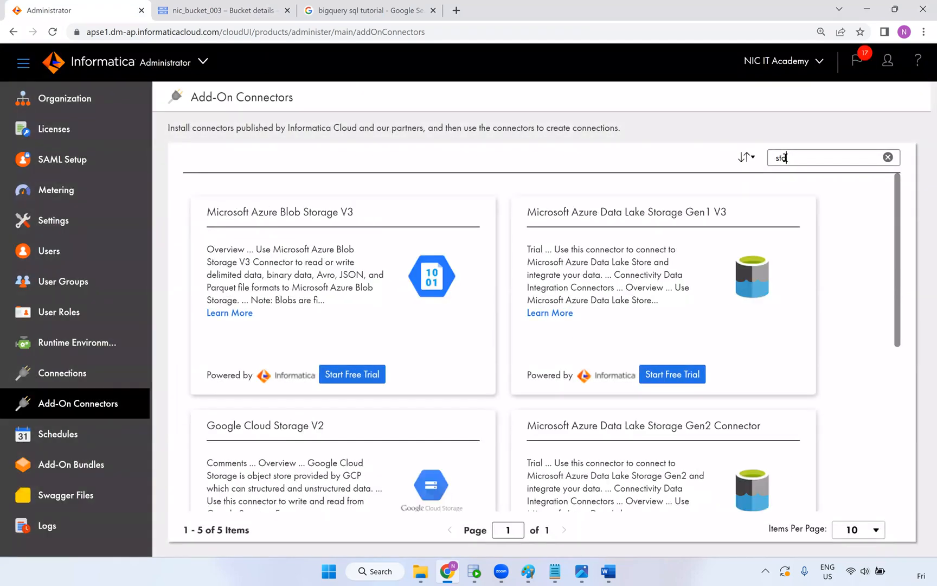
pyautogui.write('rage')
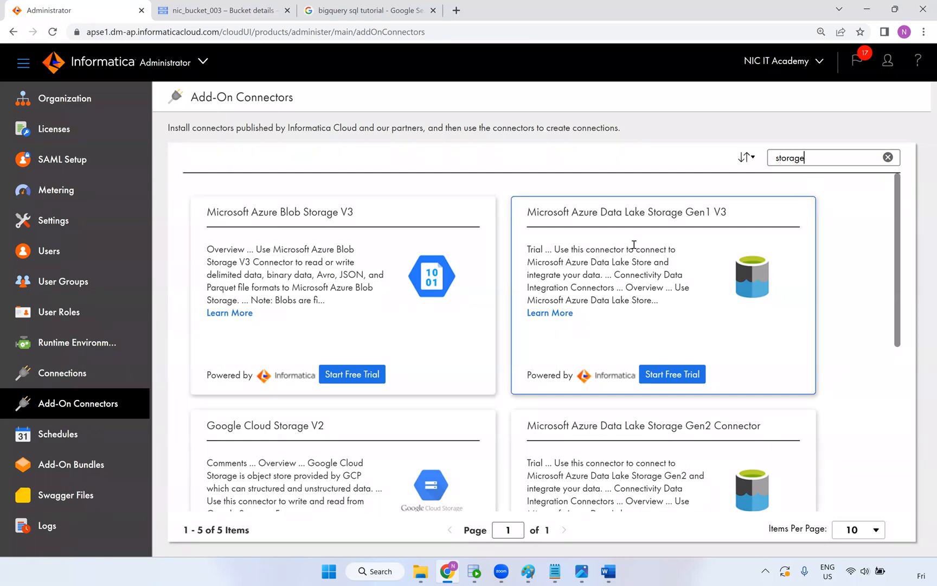
pyautogui.scroll(-5, 540, 314)
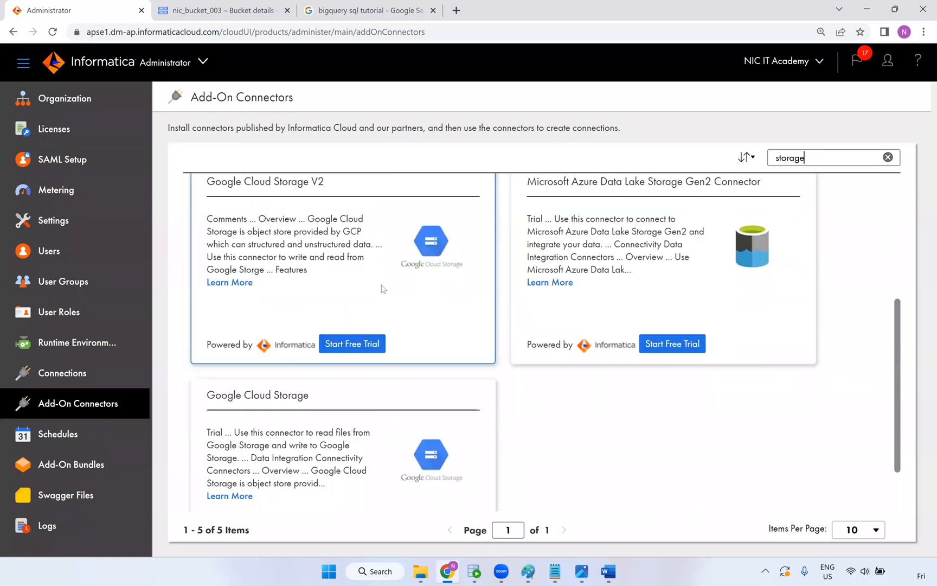
pyautogui.click(347, 344)
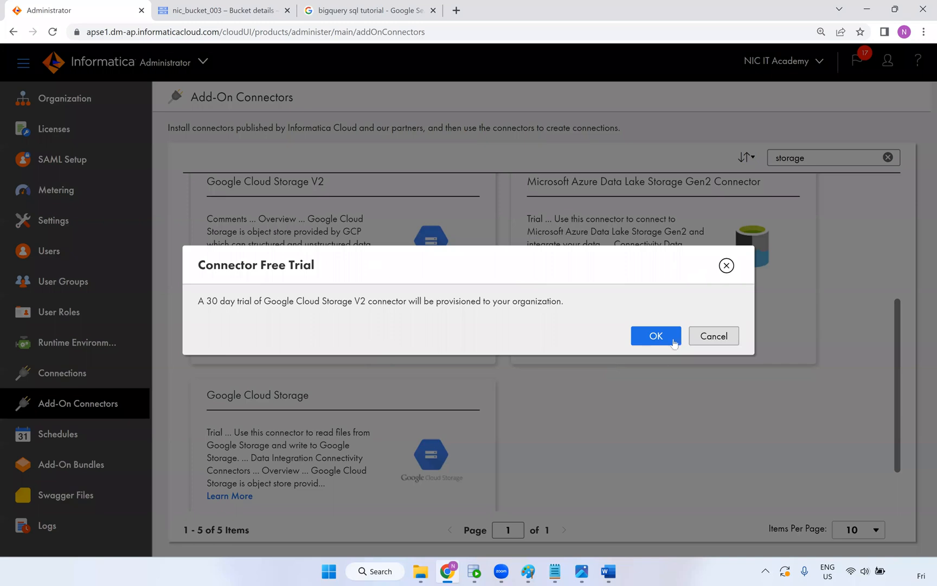
pyautogui.click(656, 335)
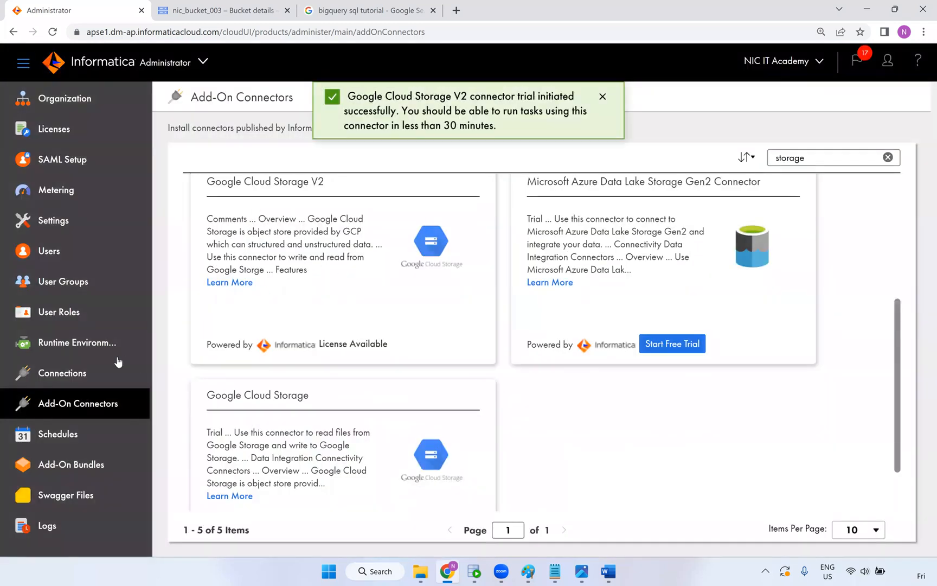
pyautogui.click(86, 373)
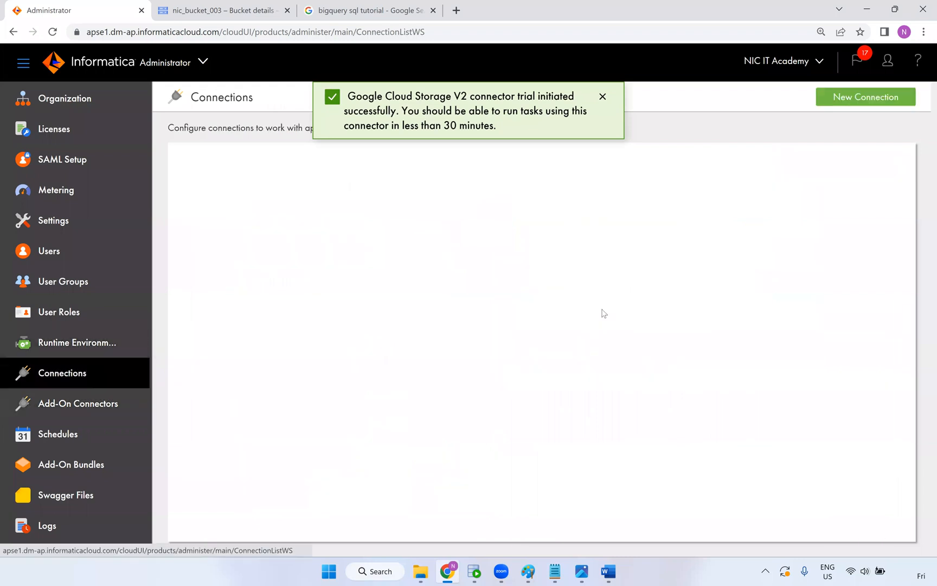
pyautogui.click(842, 99)
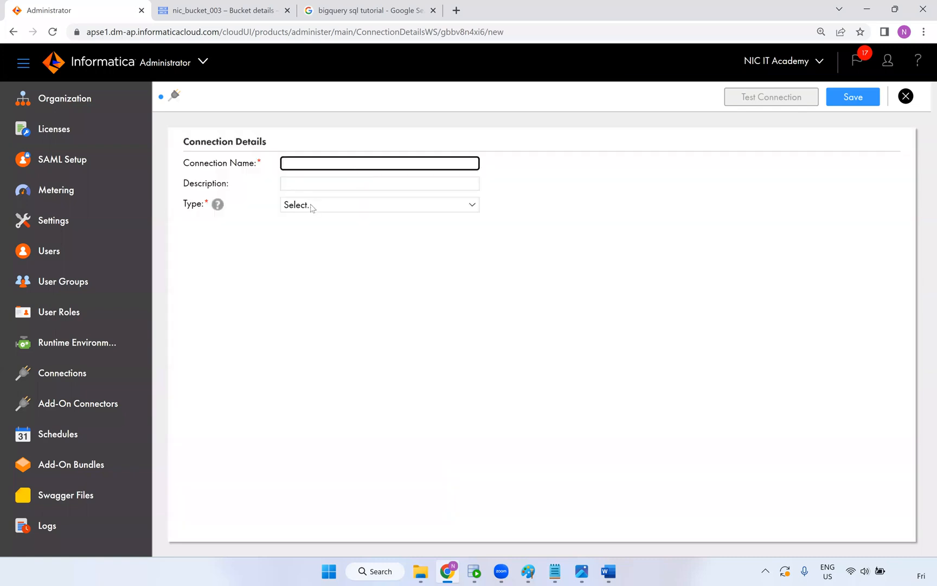
# Set the new connection's type to Google Cloud Storage V2
pyautogui.click(312, 208)
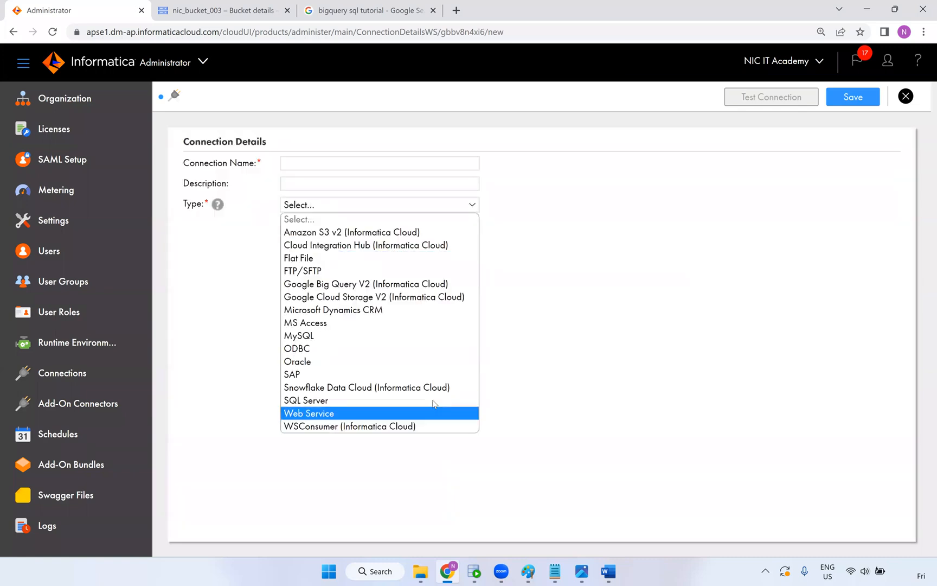
pyautogui.click(369, 297)
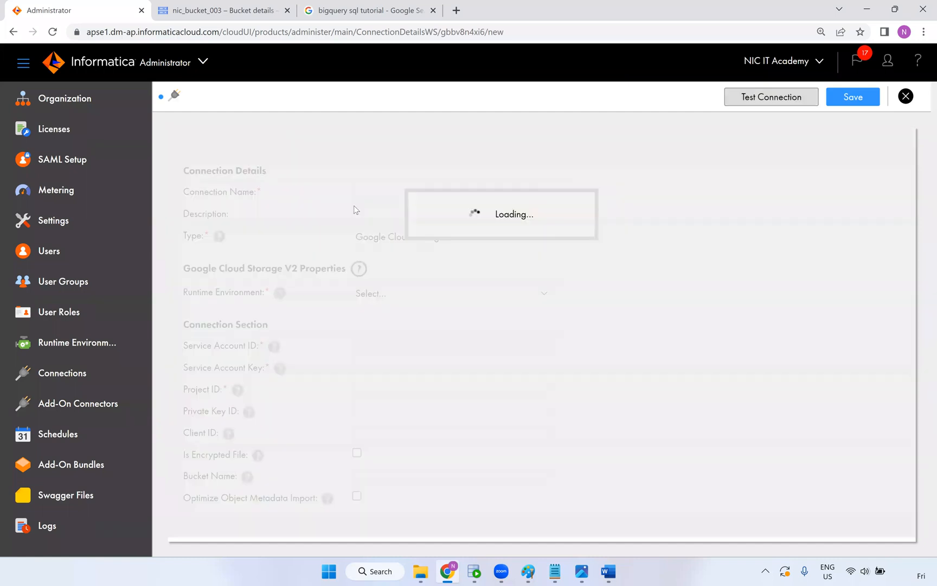
pyautogui.click(380, 193)
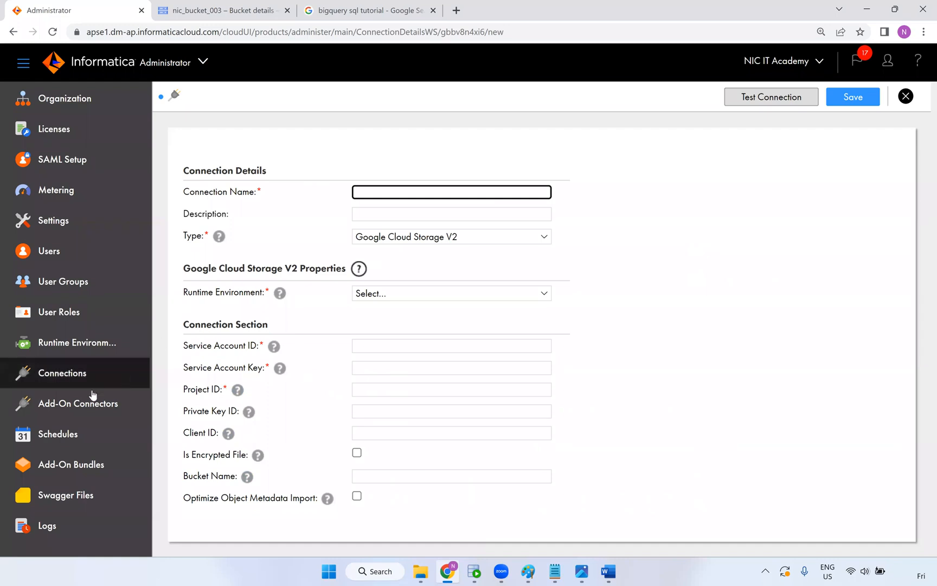
pyautogui.click(259, 170)
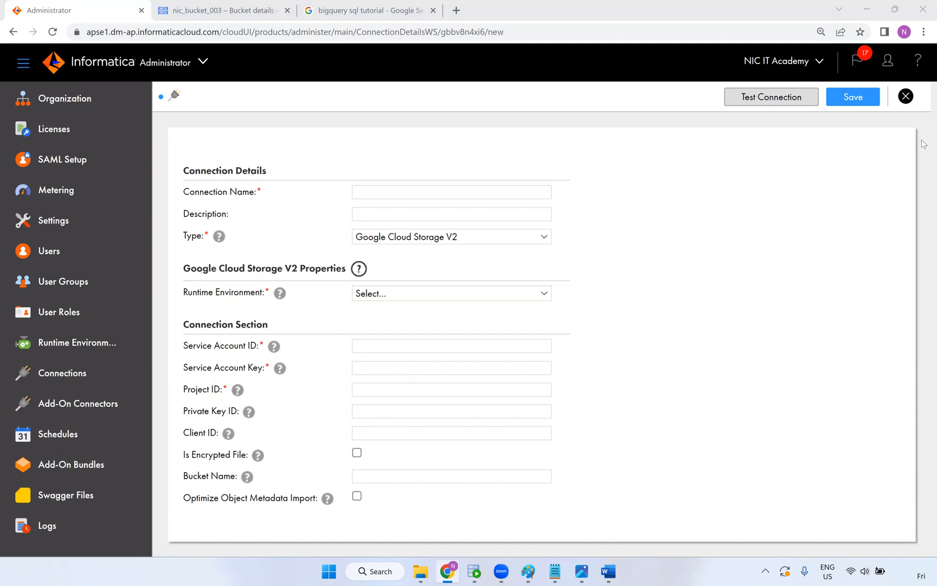
# Discard the unsaved connection and bring up the Paint diagram of the Oracle-to-GCP flow
pyautogui.click(911, 100)
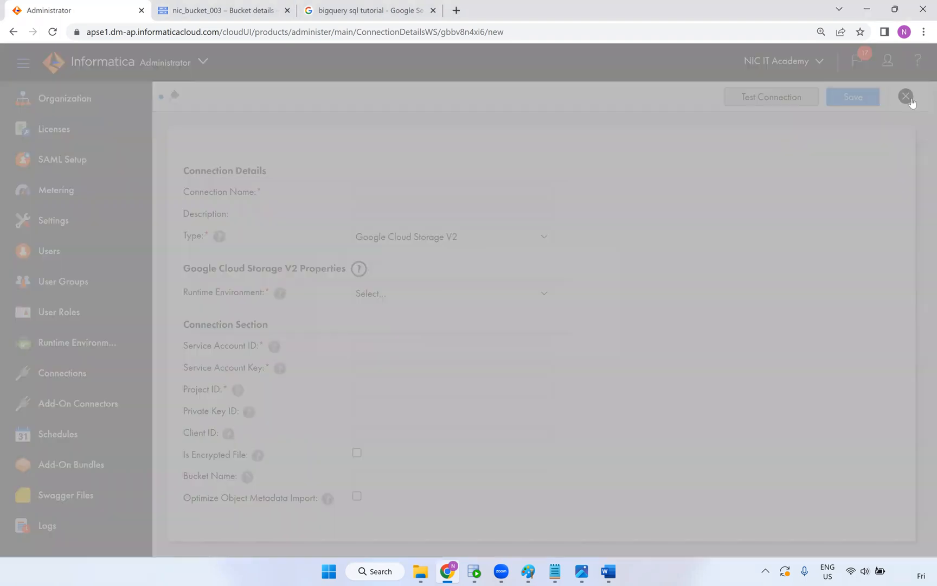
pyautogui.click(514, 334)
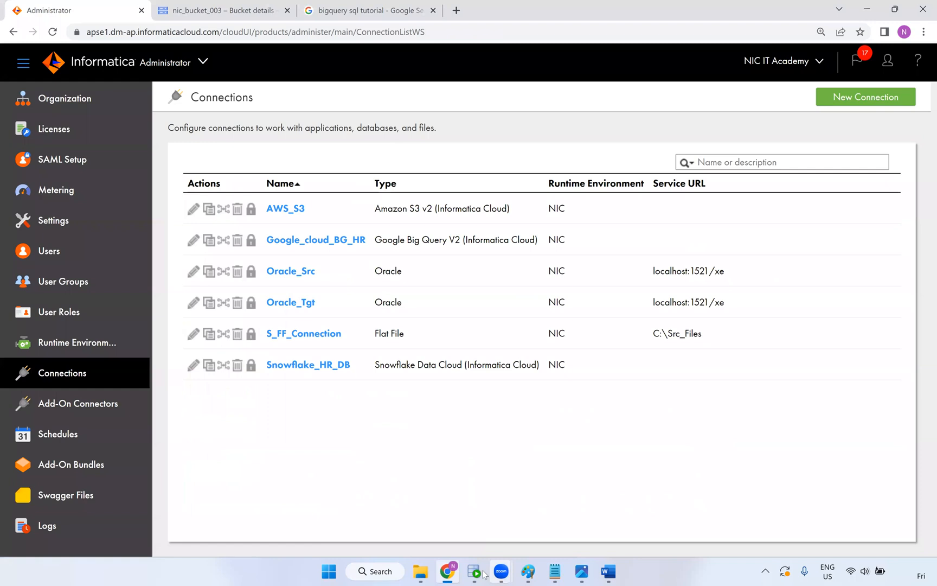
pyautogui.click(522, 574)
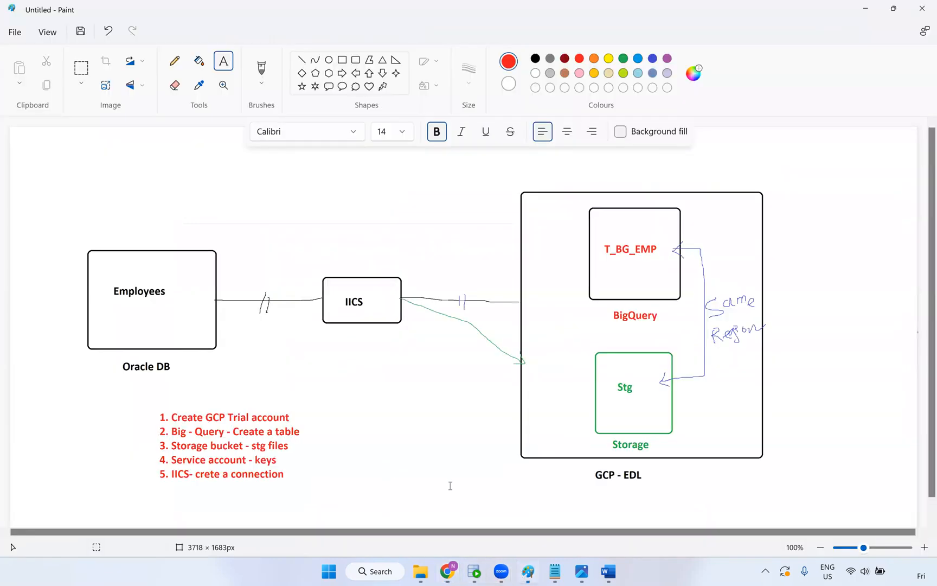
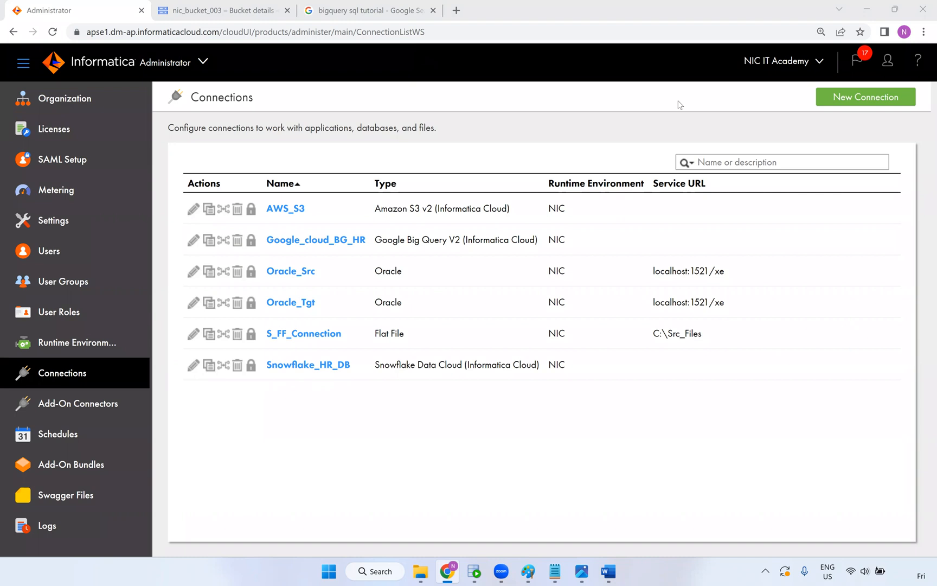
# Review the Oracle-to-BigQuery architecture diagram in Paint, then return to the Informatica Connections list
pyautogui.click(537, 573)
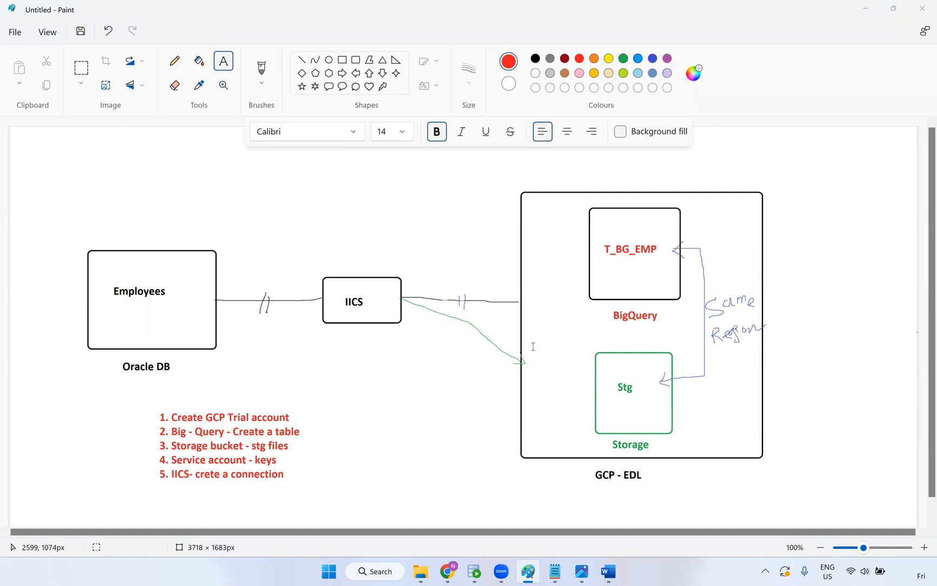
pyautogui.click(448, 571)
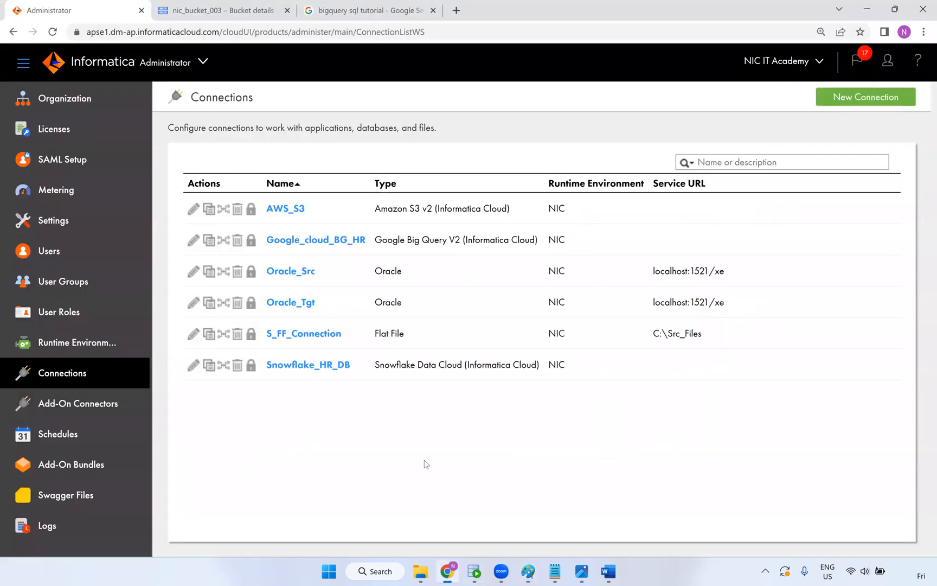
# Open the Google_cloud_BG_HR connection's details and put it into edit mode
pyautogui.click(310, 243)
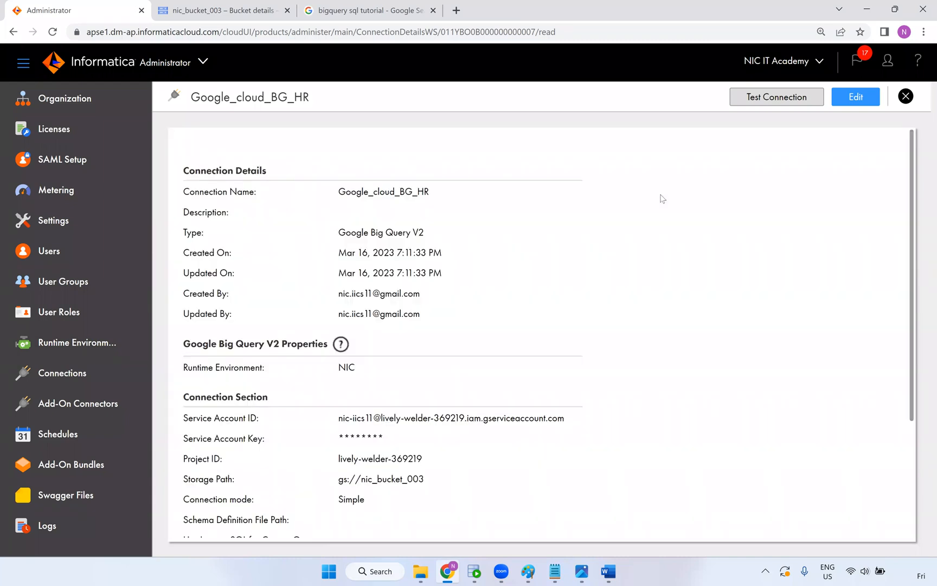
pyautogui.click(855, 99)
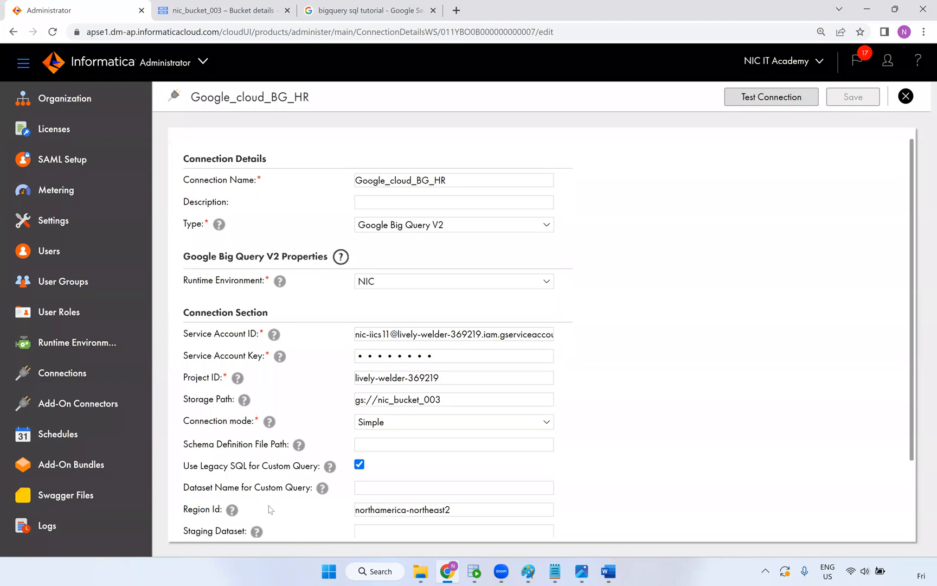
# Test the Google_cloud_BG_HR connection with its storage path gs://nic_bucket_003 still in place
pyautogui.scroll(-2, 270, 509)
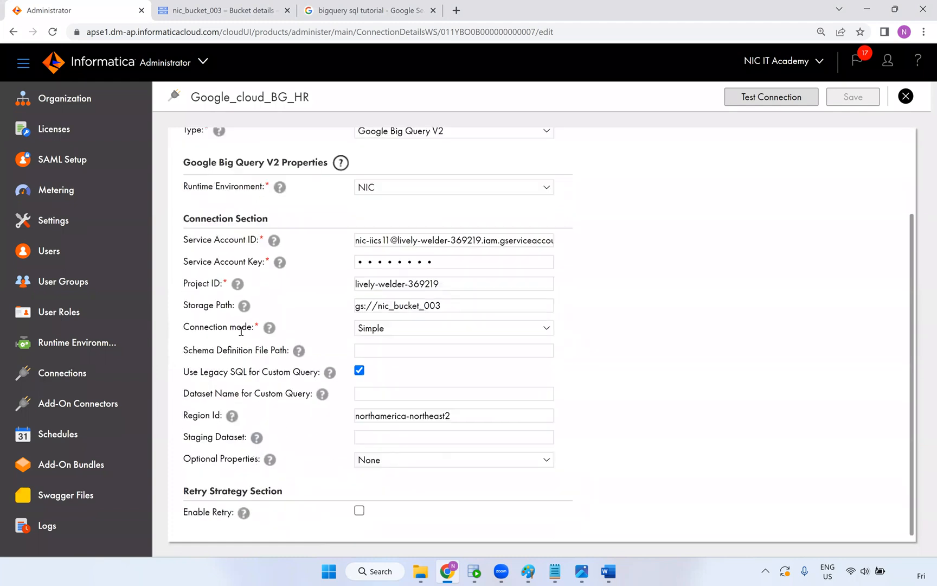
pyautogui.moveTo(245, 307)
pyautogui.tripleClick(391, 307)
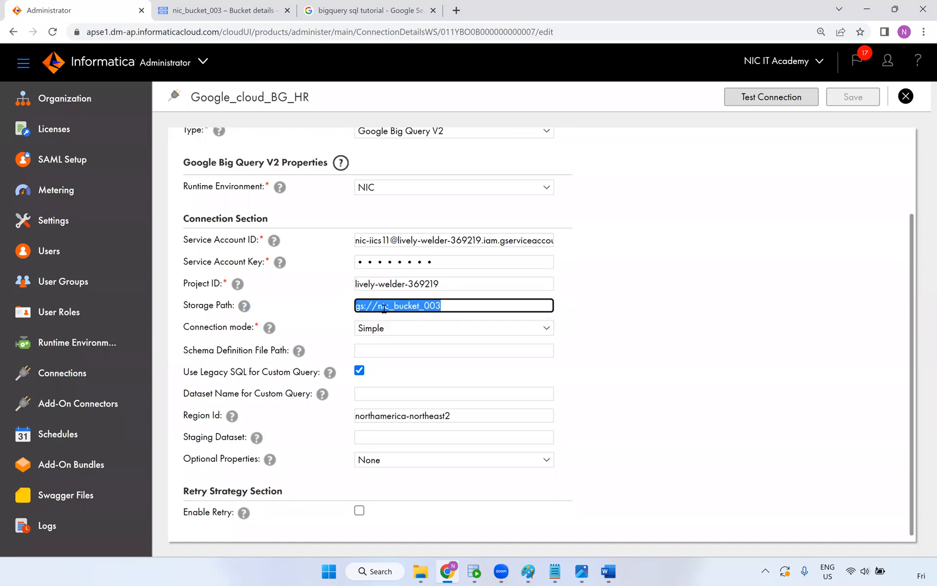
pyautogui.press('BackSpace')
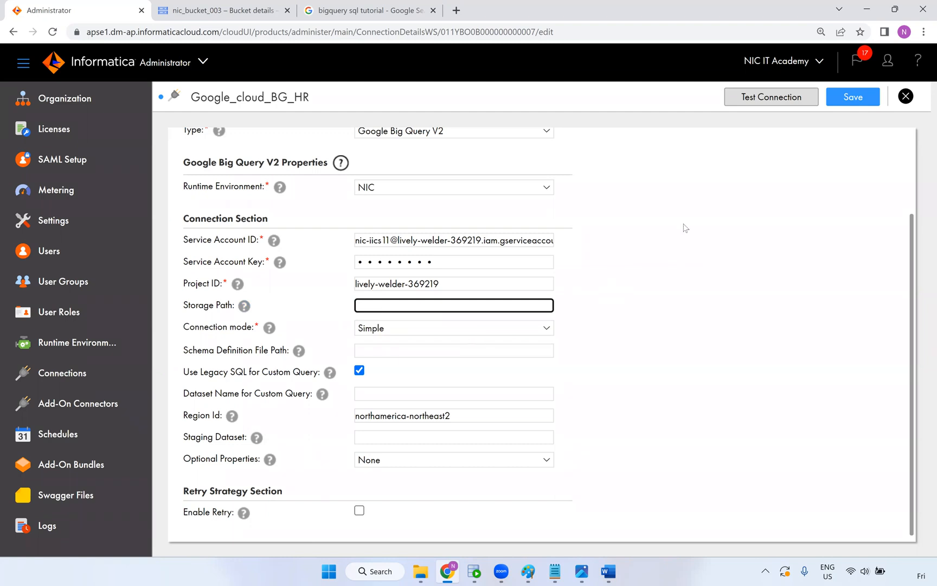
pyautogui.hotkey('ctrl', 'z')
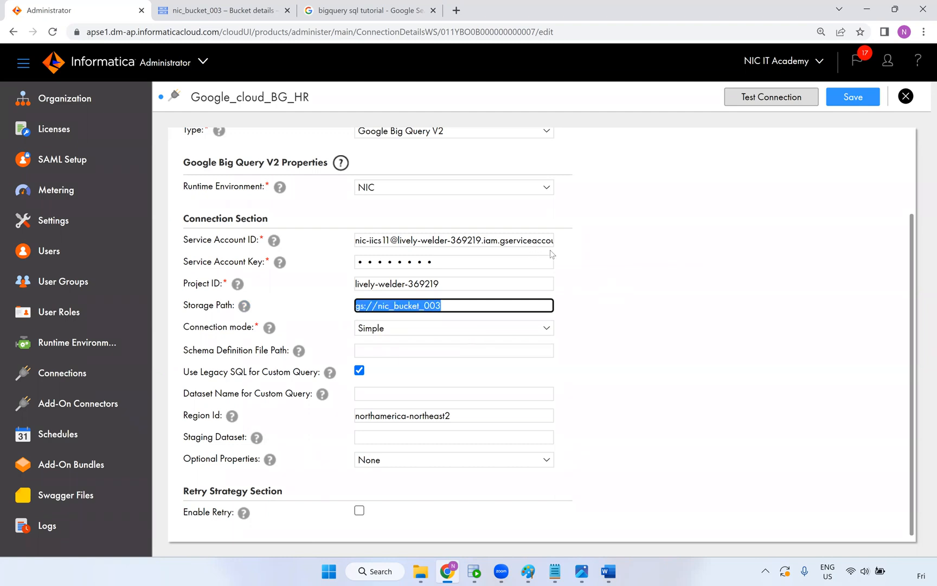
pyautogui.click(779, 102)
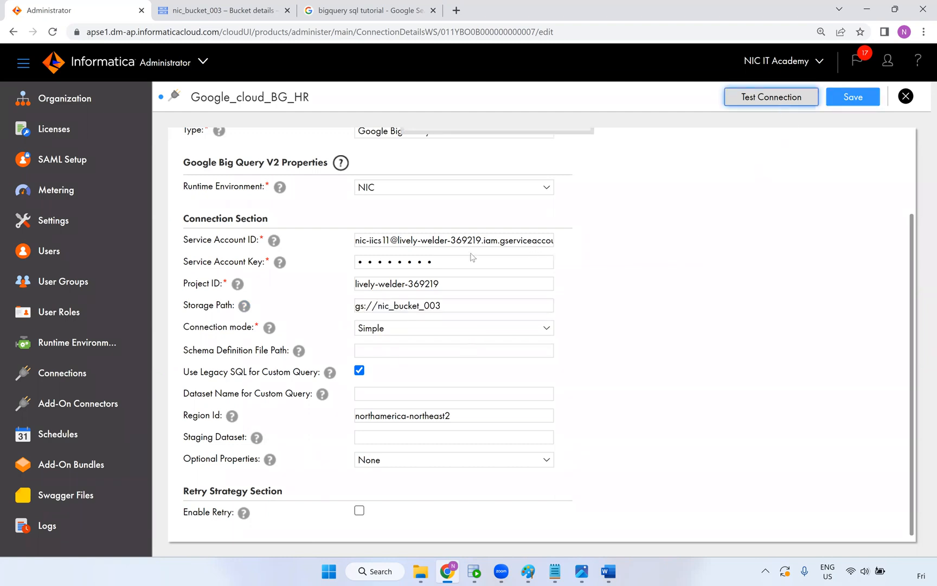
# Clear the Storage Path, retest successfully, check the Region Id, then save and close the connection
pyautogui.moveTo(446, 307); pyautogui.dragTo(274, 312)
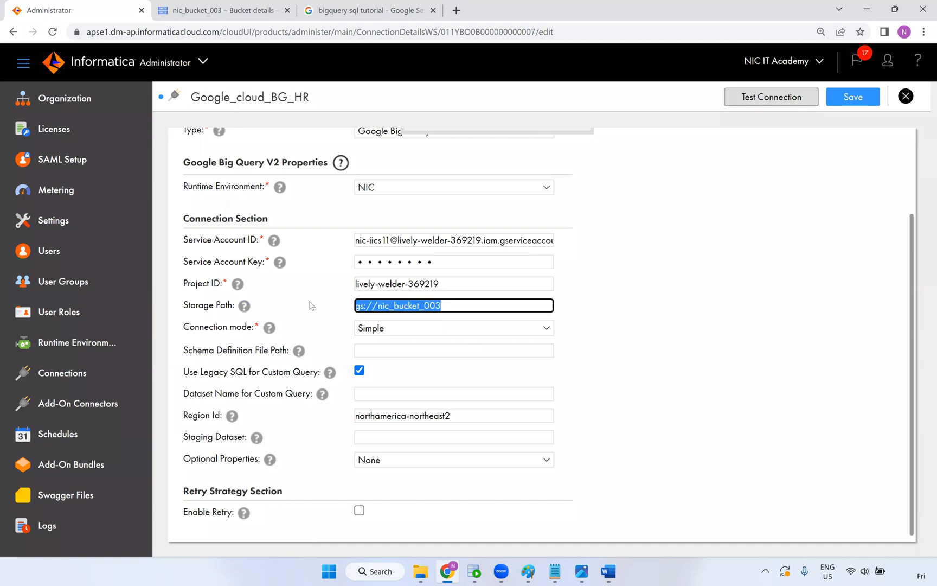
pyautogui.press('BackSpace')
pyautogui.click(764, 101)
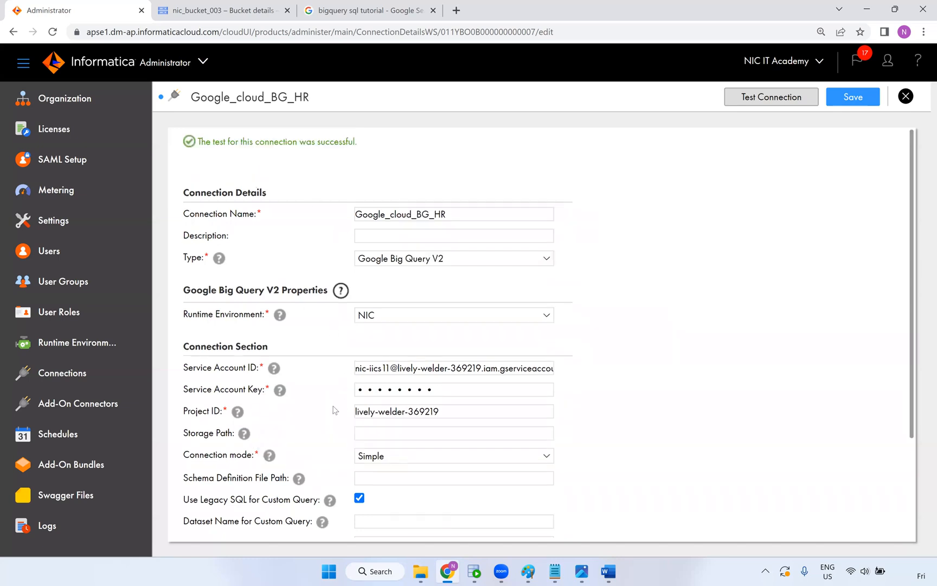
pyautogui.scroll(-3, 322, 427)
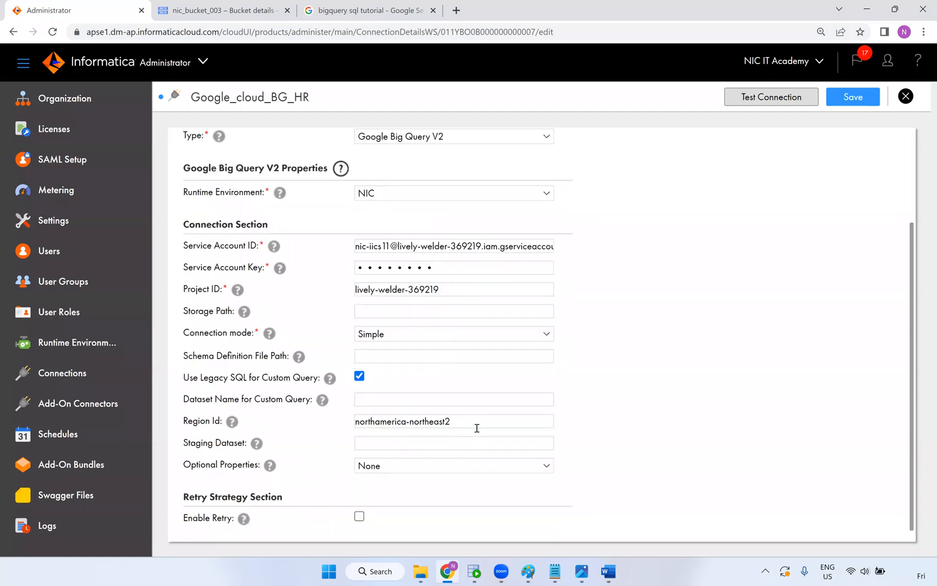
pyautogui.tripleClick(444, 421)
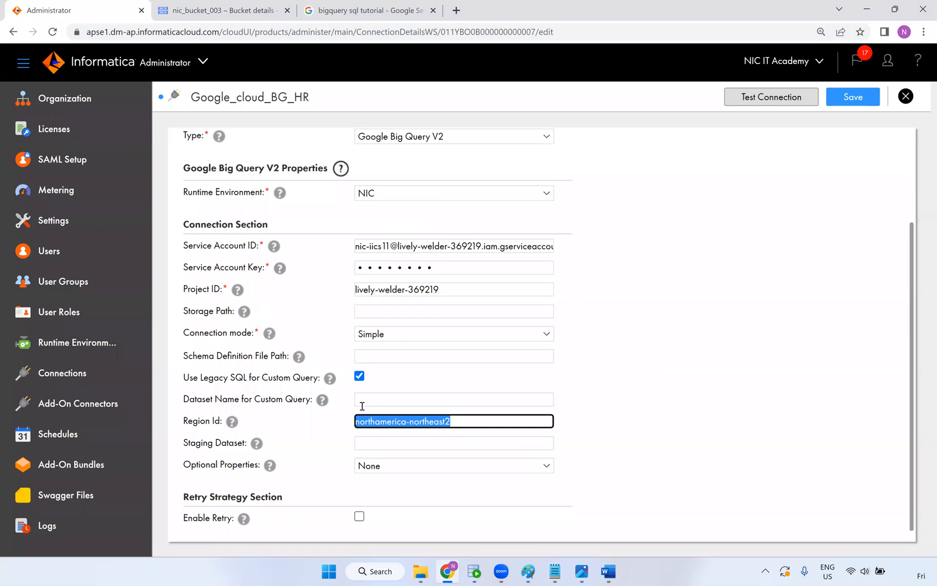
pyautogui.click(855, 103)
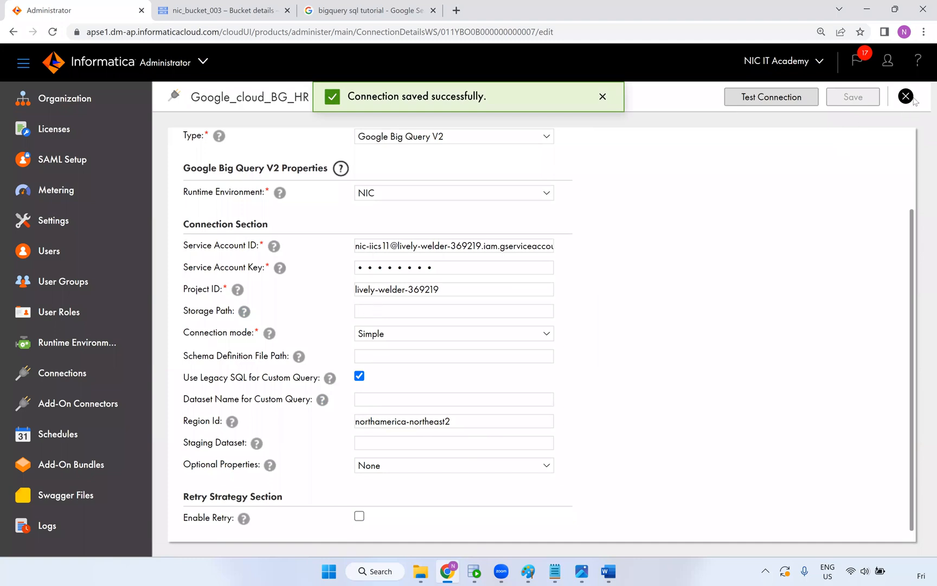
pyautogui.click(910, 98)
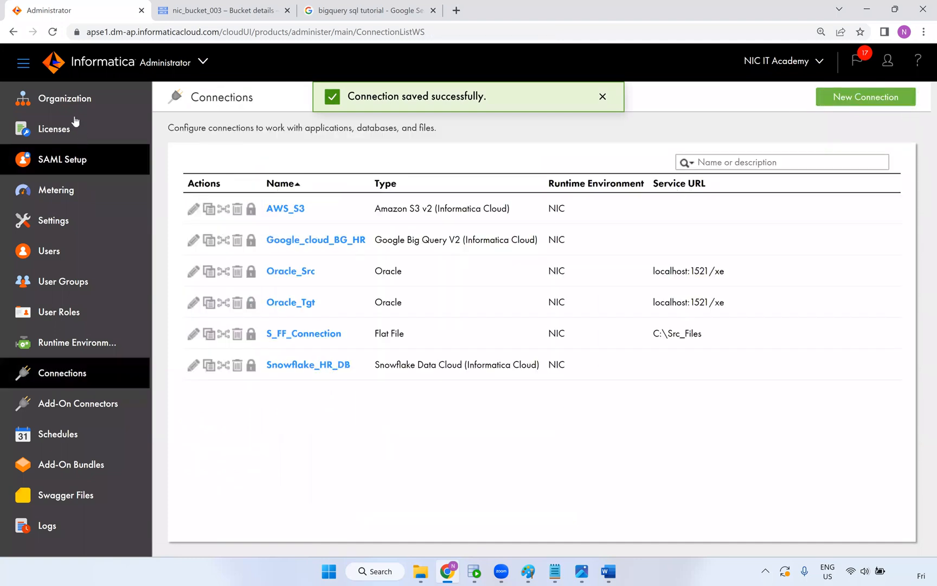
# Switch to Data Integration and open the m_GCP_BIG_Query mapping from Recent Assets
pyautogui.click(166, 66)
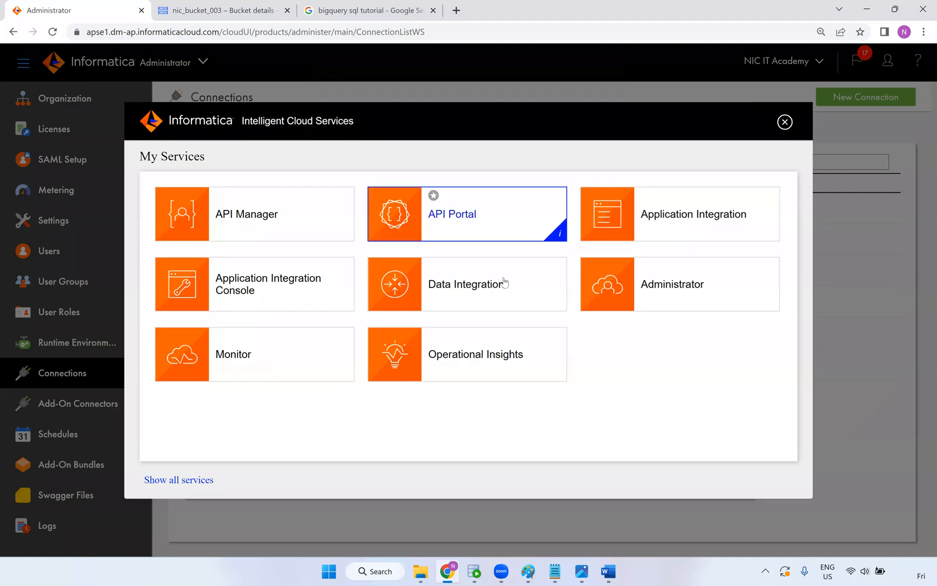
pyautogui.click(492, 283)
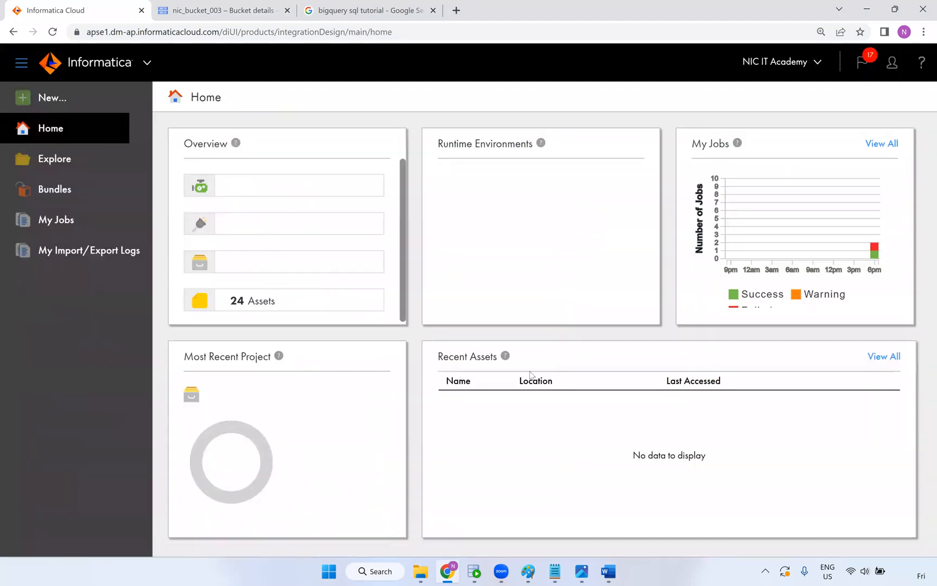
pyautogui.click(488, 407)
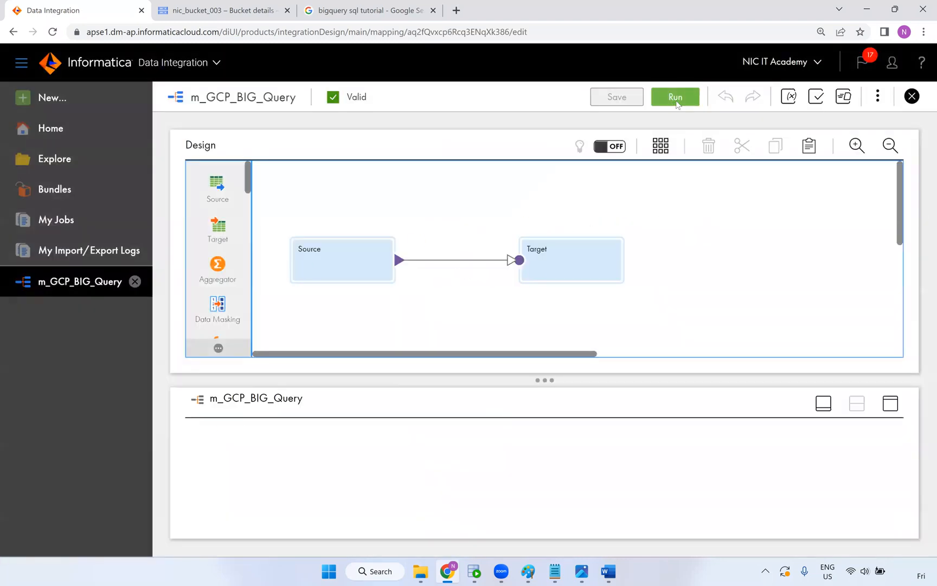
# Run the m_GCP_BIG_Query mapping on the NIC runtime environment
pyautogui.click(677, 103)
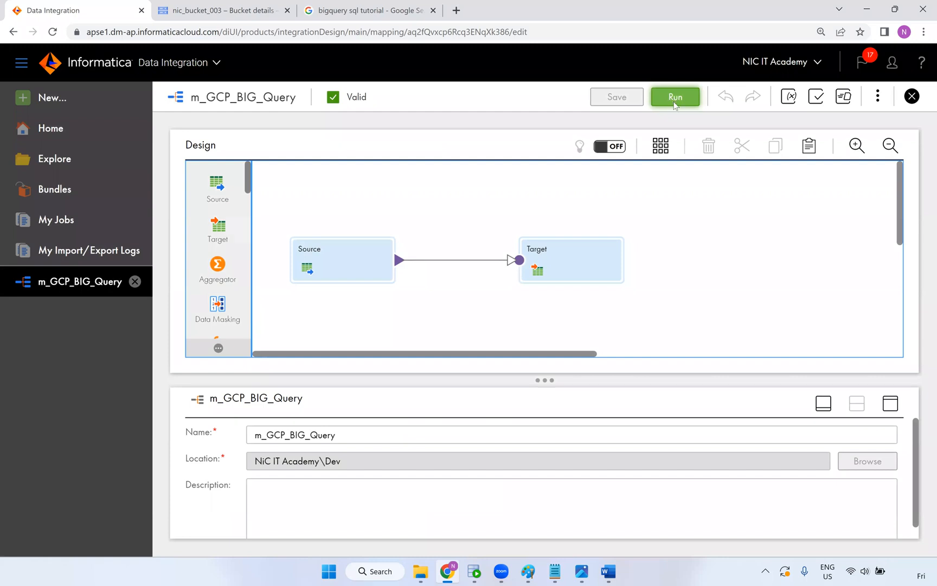
pyautogui.click(684, 98)
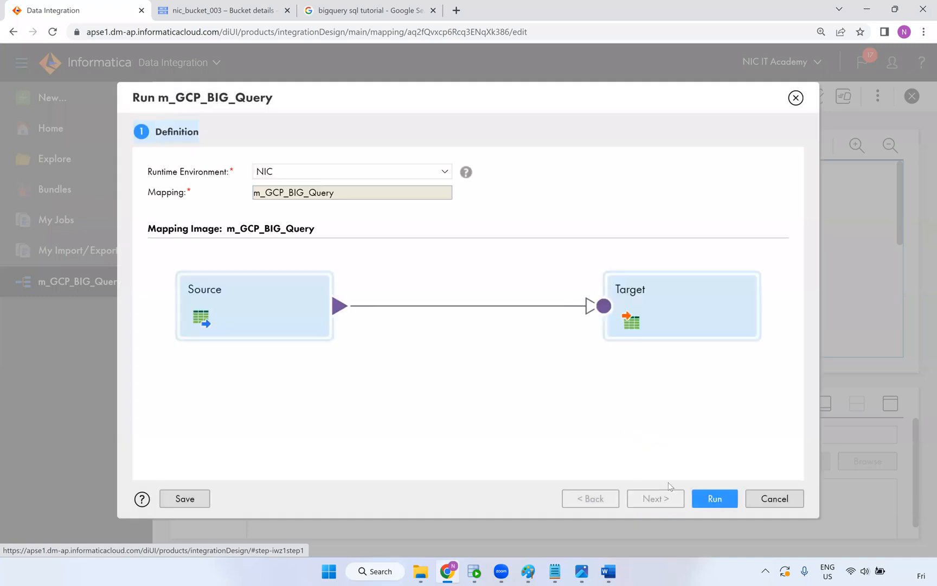
pyautogui.click(707, 496)
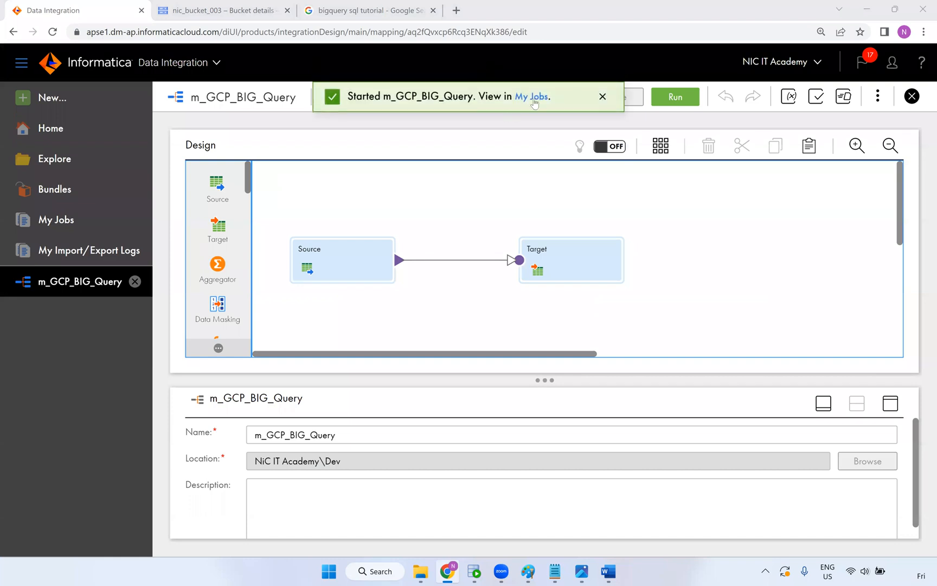
# Follow m_GCP_BIG_Query's runs in My Jobs, refreshing until run 3 ends Failed
pyautogui.click(532, 100)
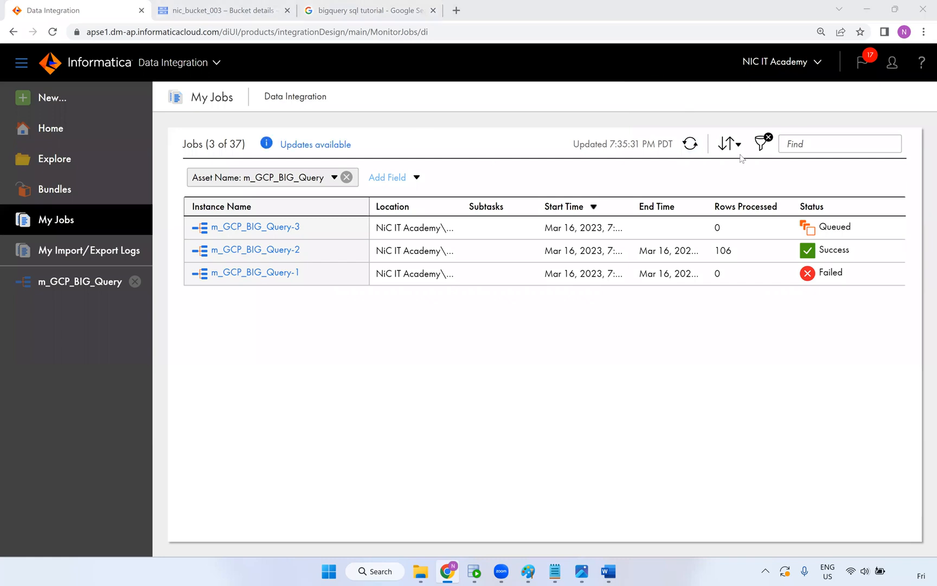
pyautogui.click(690, 144)
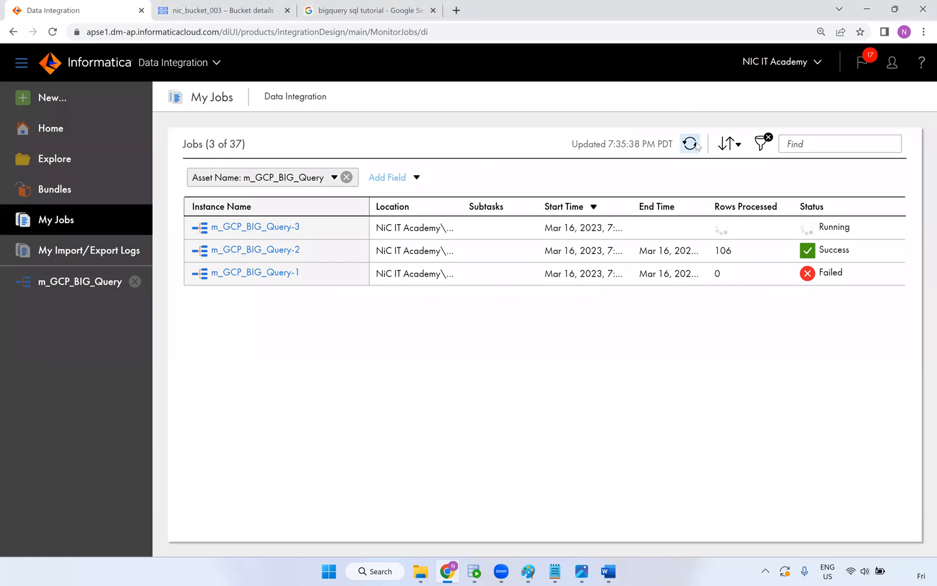
pyautogui.click(694, 145)
pyautogui.click(694, 144)
pyautogui.click(692, 145)
pyautogui.click(693, 145)
pyautogui.click(692, 145)
pyautogui.click(693, 145)
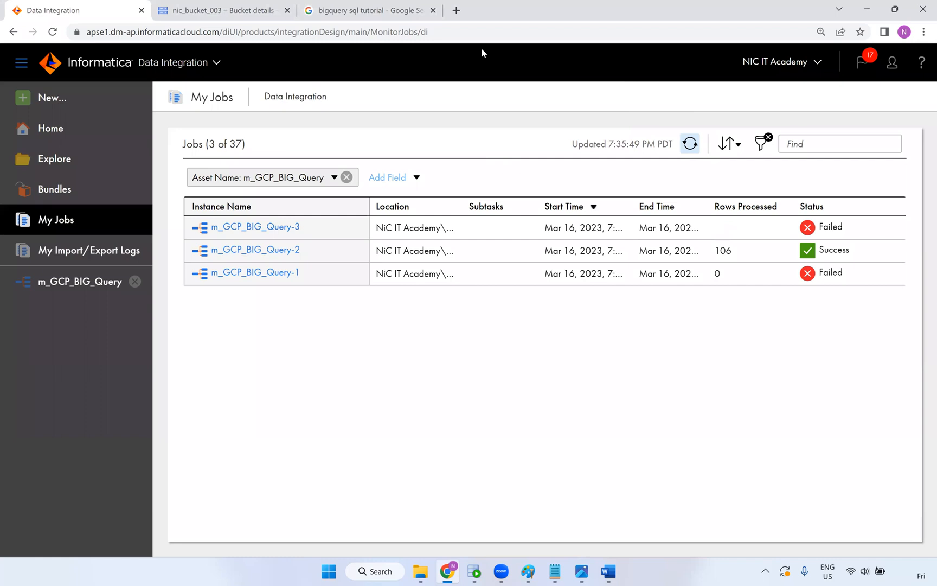
# Review the architecture diagram in Paint, then switch to the 'bigquery sql tutorial' search results
pyautogui.moveTo(808, 227)
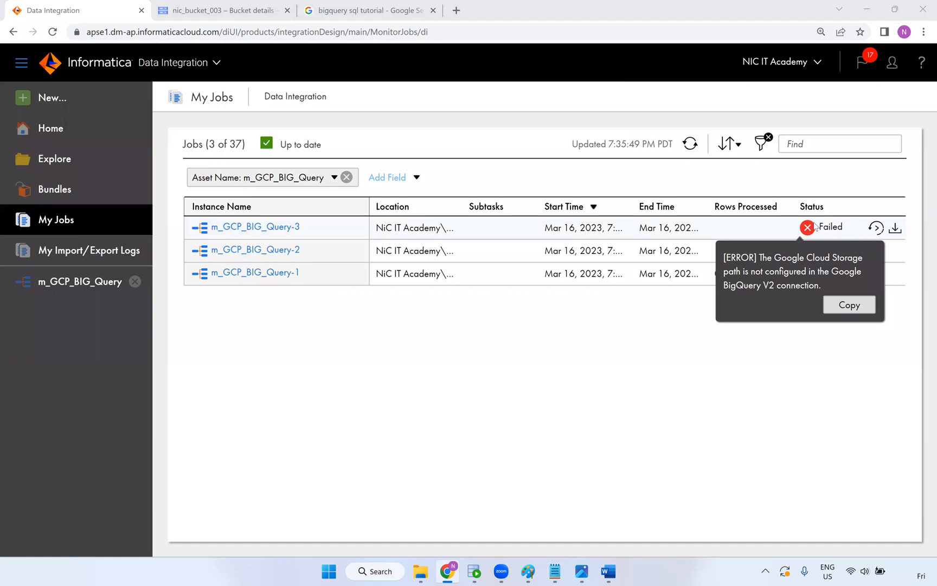
pyautogui.click(537, 573)
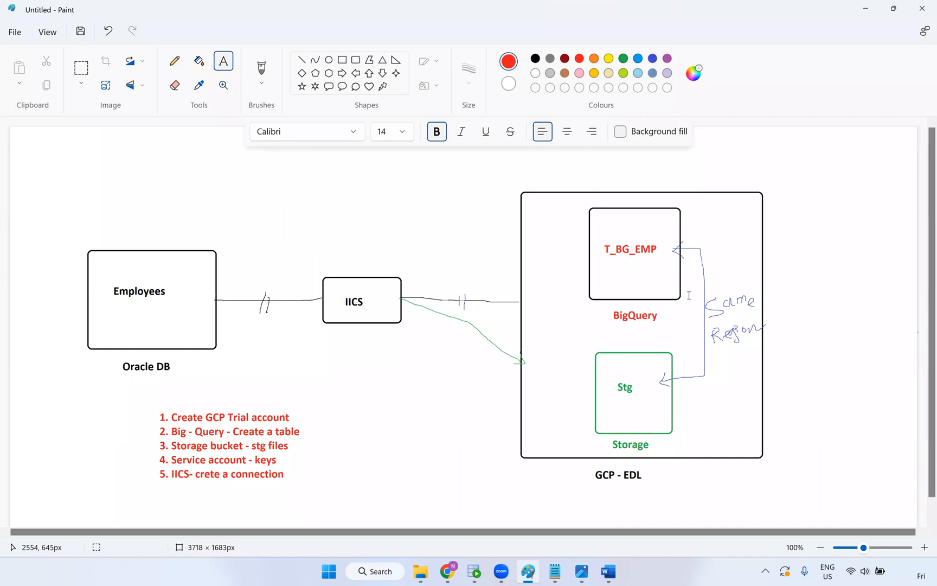
pyautogui.click(447, 570)
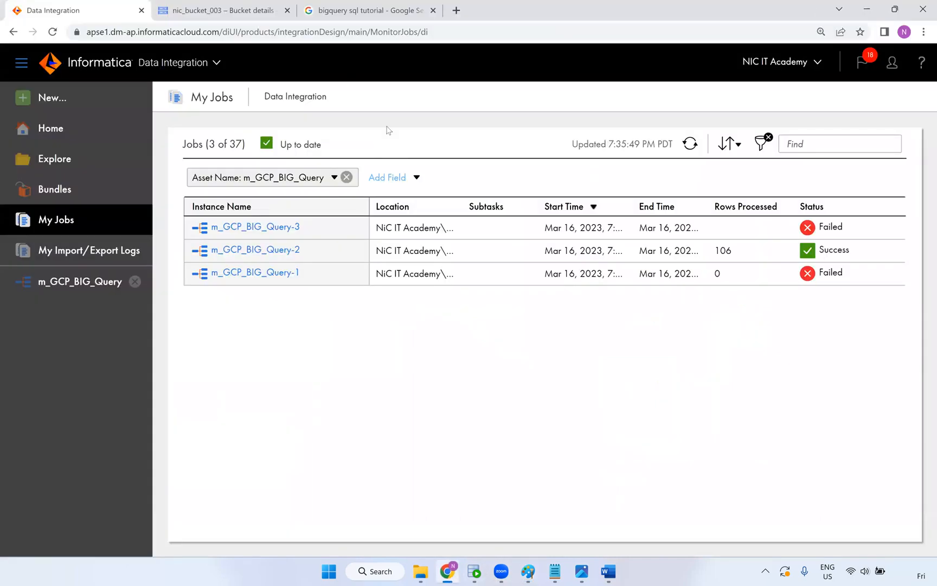
pyautogui.hotkey('ctrl', 'shift', 'Tab')
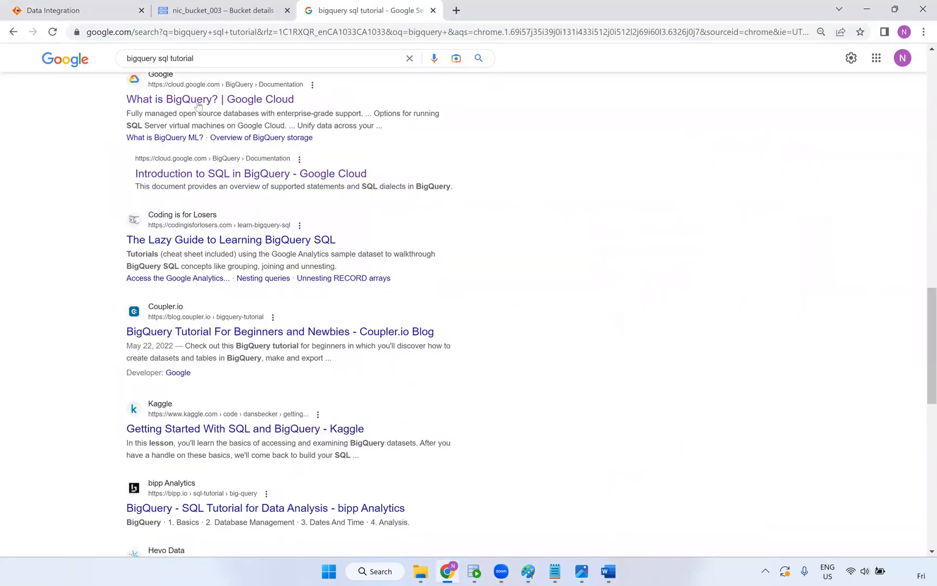
pyautogui.scroll(3, 205, 292)
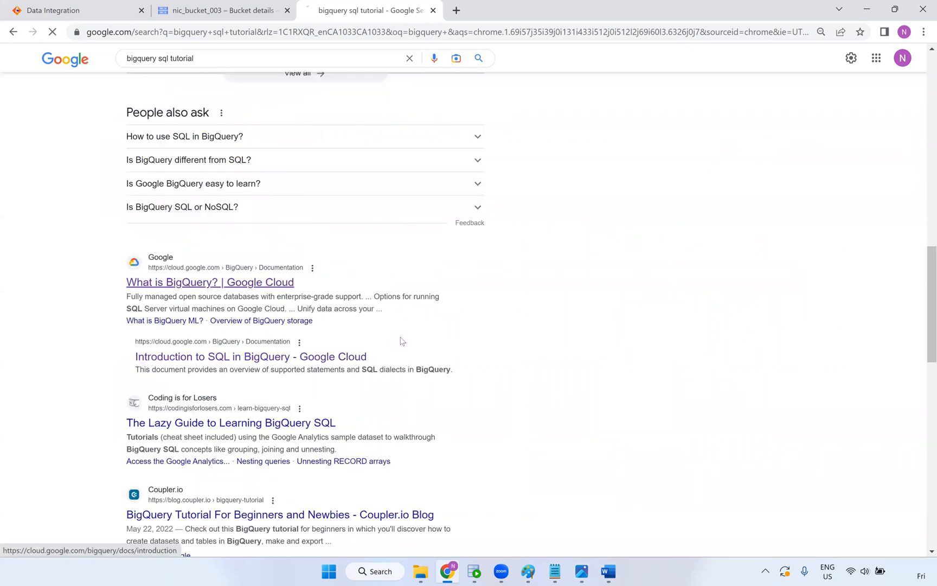
pyautogui.click(252, 289)
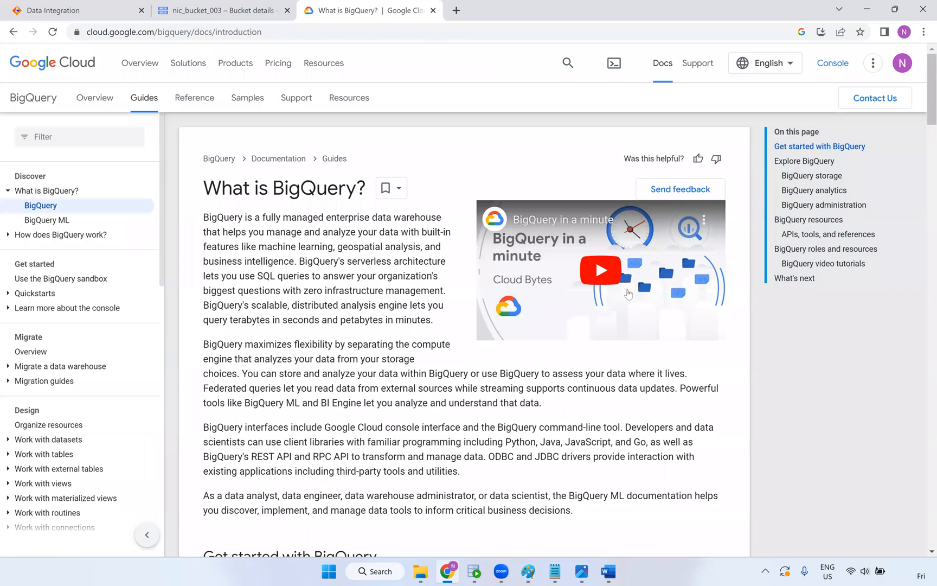
pyautogui.moveTo(203, 217); pyautogui.dragTo(354, 217)
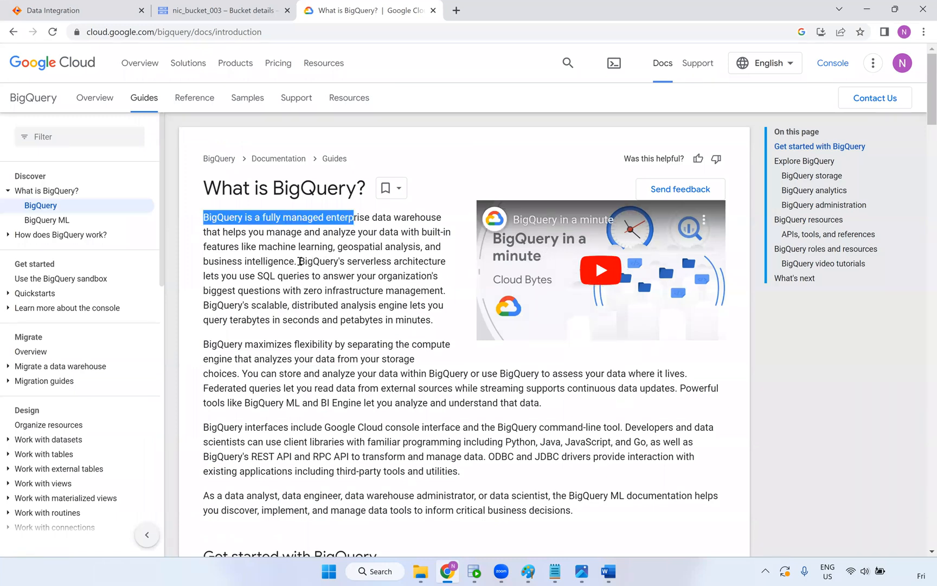
pyautogui.moveTo(299, 262); pyautogui.dragTo(440, 265)
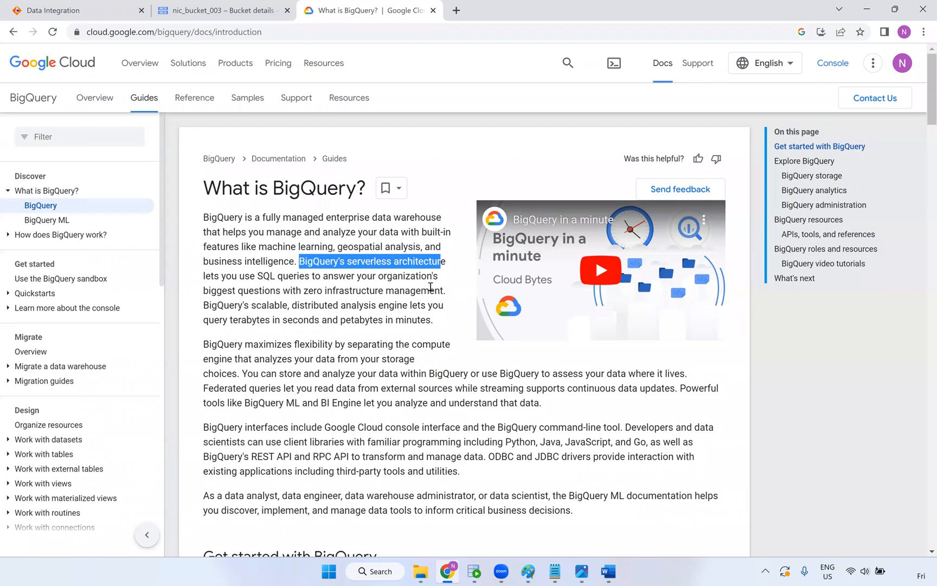
pyautogui.moveTo(222, 277); pyautogui.dragTo(346, 277)
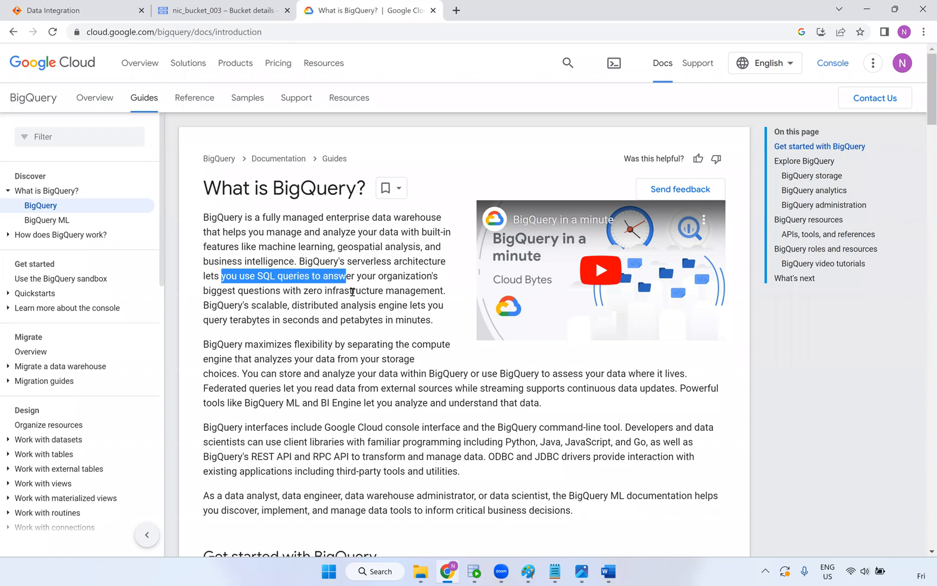
pyautogui.moveTo(204, 292); pyautogui.dragTo(443, 290)
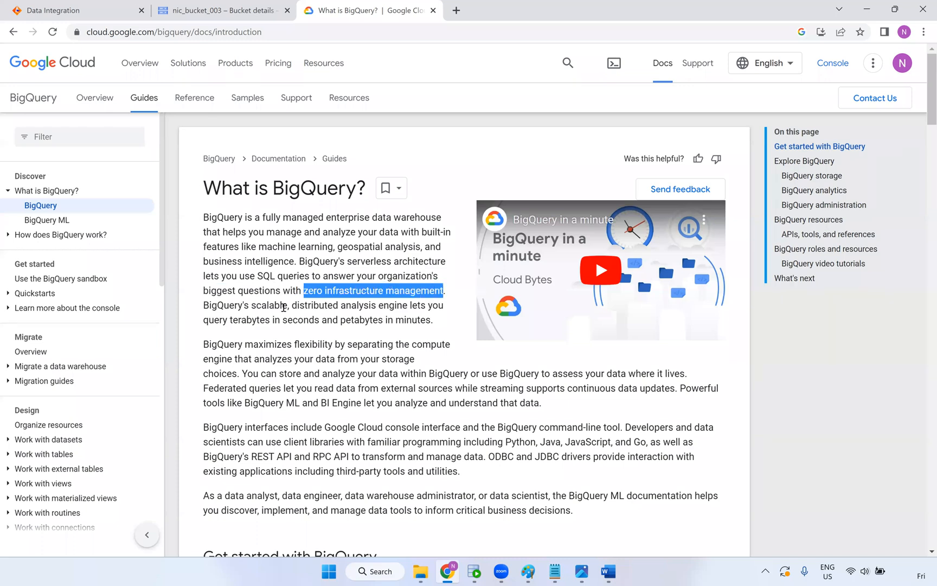
pyautogui.moveTo(204, 307); pyautogui.dragTo(292, 318)
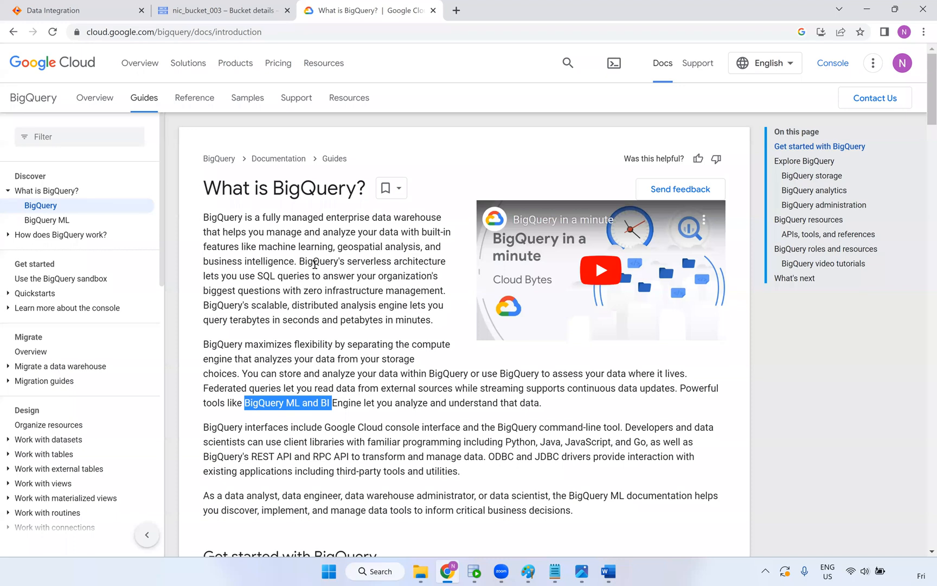
pyautogui.scroll(-5, 319, 303)
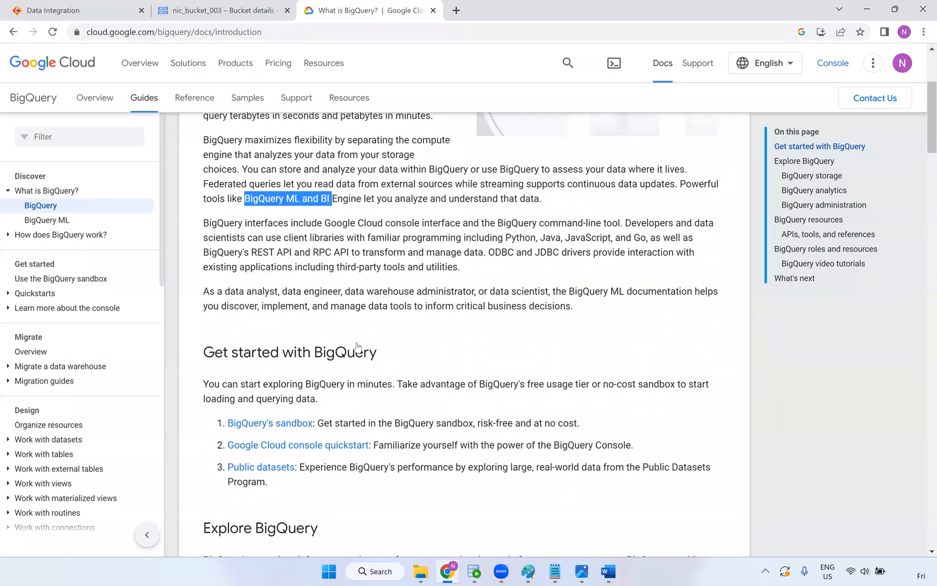
pyautogui.scroll(-3, 493, 336)
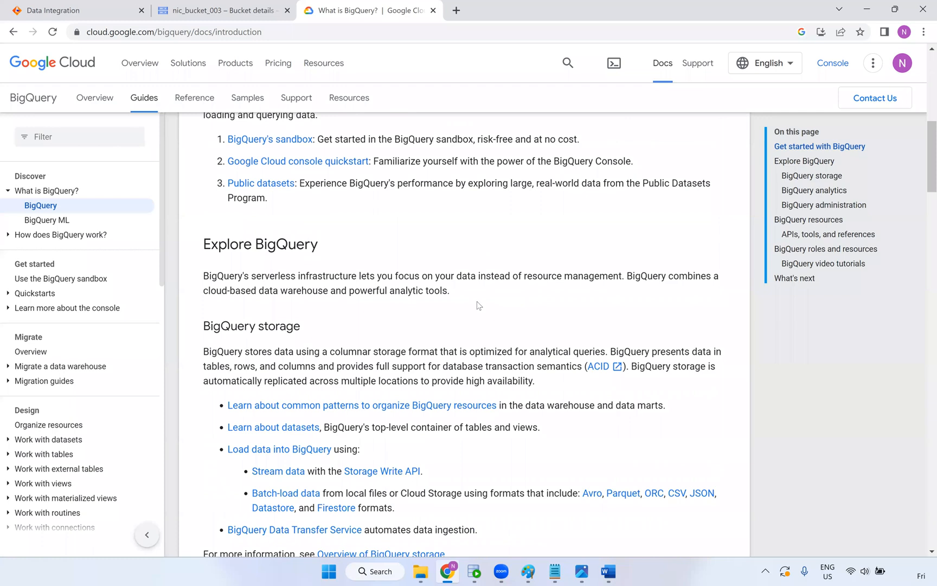
pyautogui.scroll(-7, 358, 225)
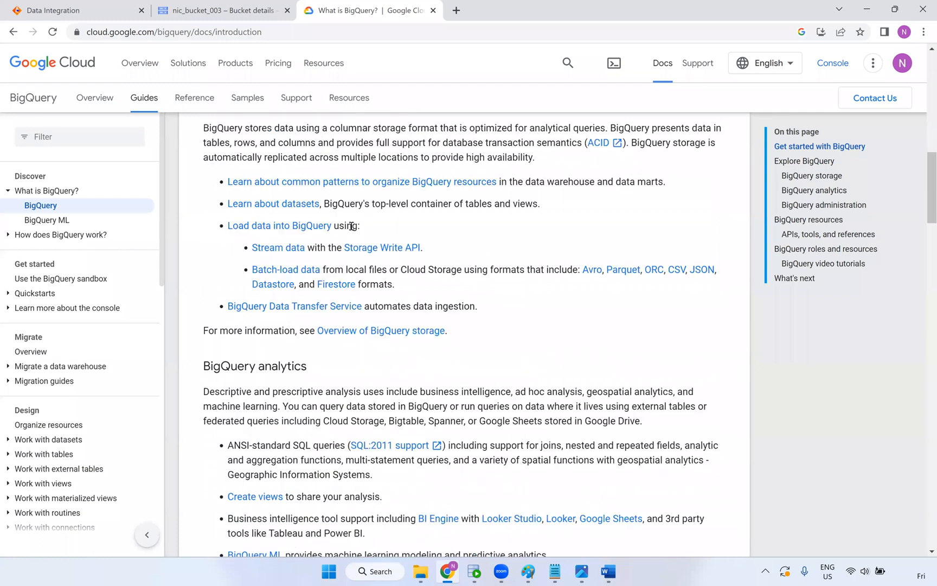
pyautogui.scroll(-1, 332, 247)
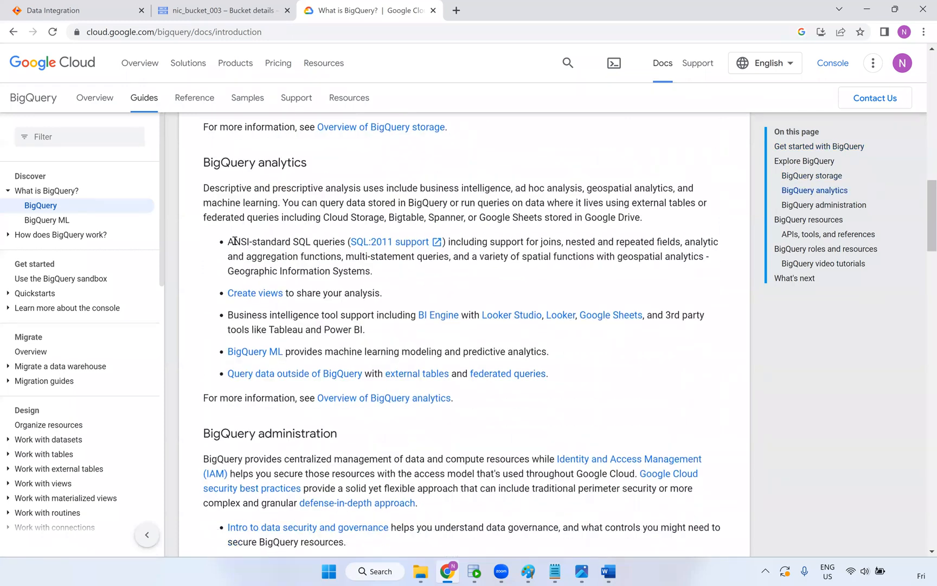
pyautogui.moveTo(314, 242); pyautogui.dragTo(228, 242)
pyautogui.scroll(-3, 306, 304)
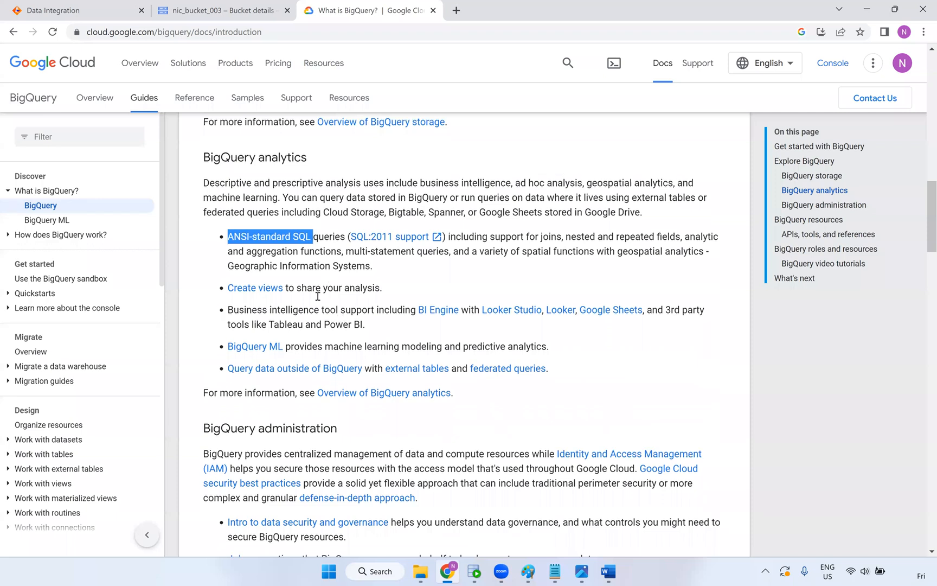
pyautogui.scroll(-6, 283, 274)
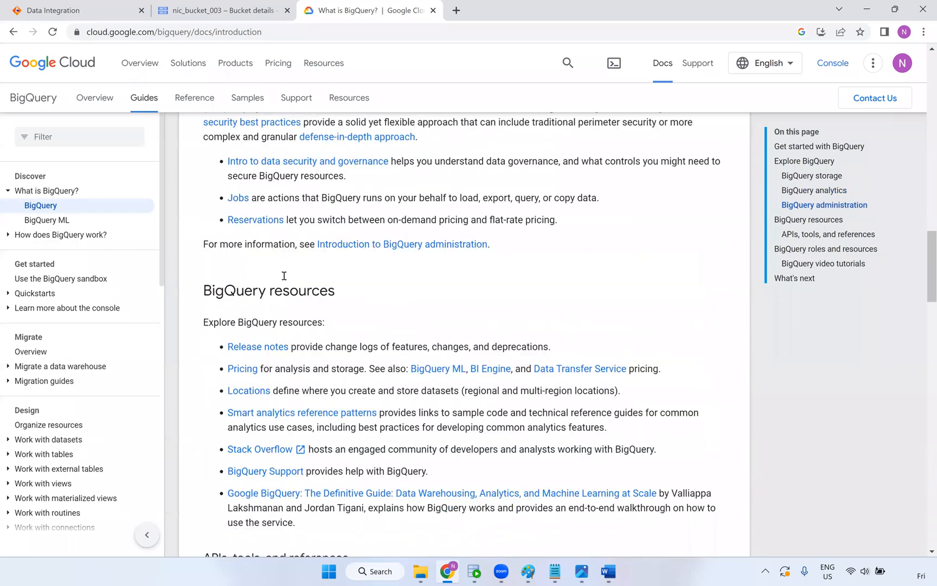
pyautogui.scroll(-2, 283, 273)
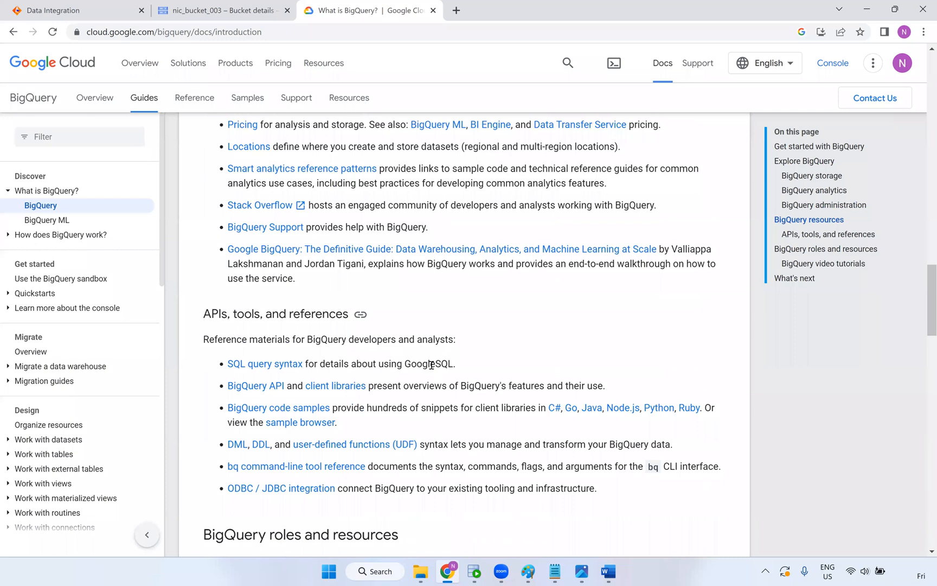
pyautogui.scroll(-7, 416, 420)
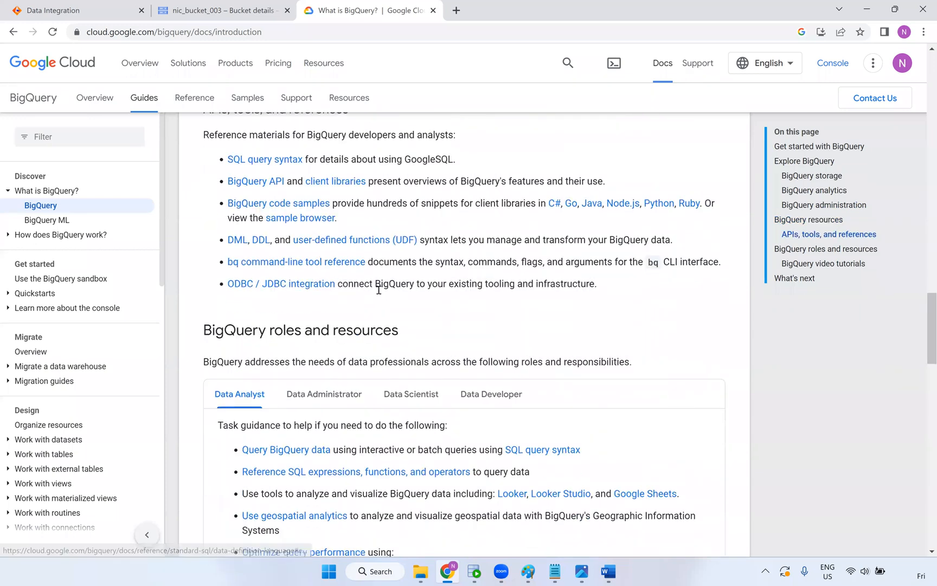
pyautogui.scroll(15, 380, 294)
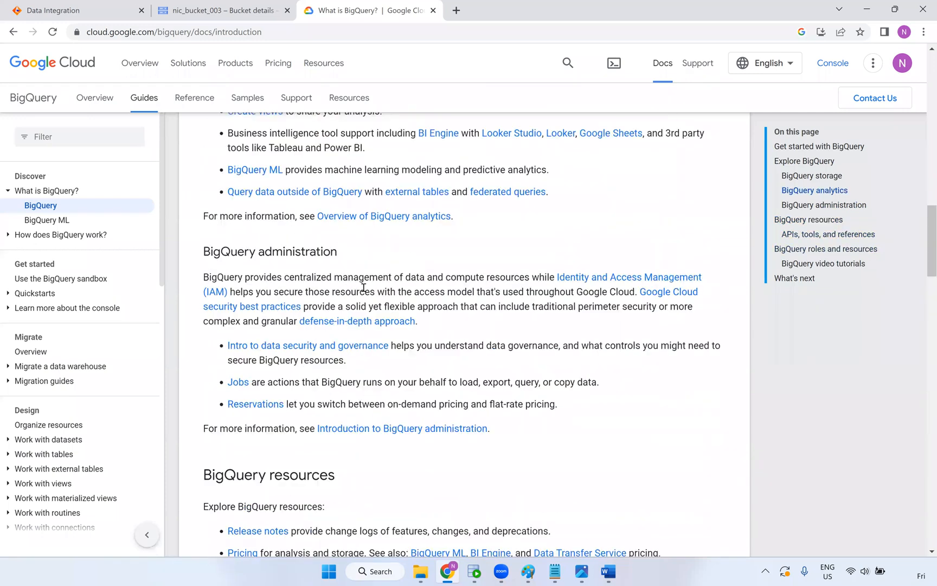
pyautogui.scroll(15, 356, 282)
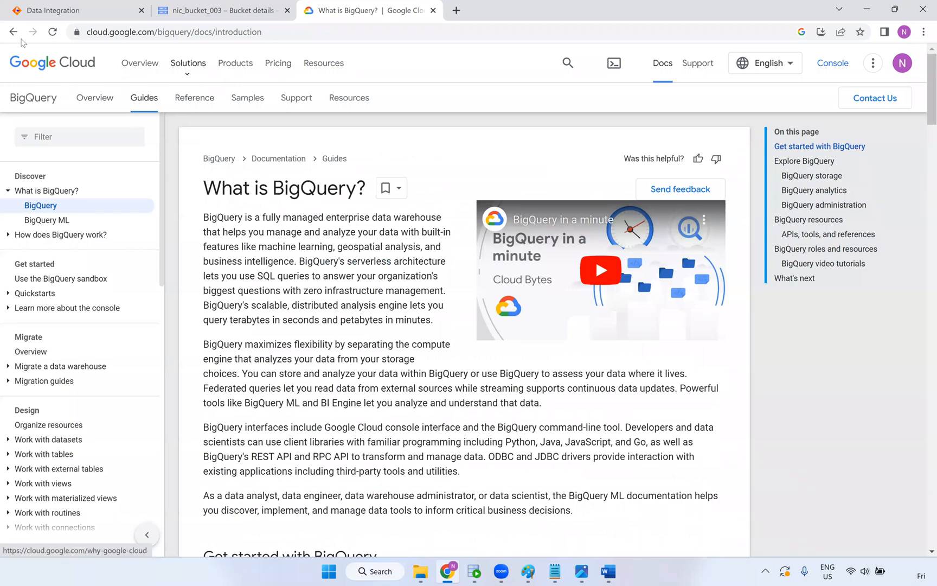
# Go back to the search results and narrow the query to just 'bigquery'
pyautogui.click(15, 33)
pyautogui.scroll(-15, 282, 185)
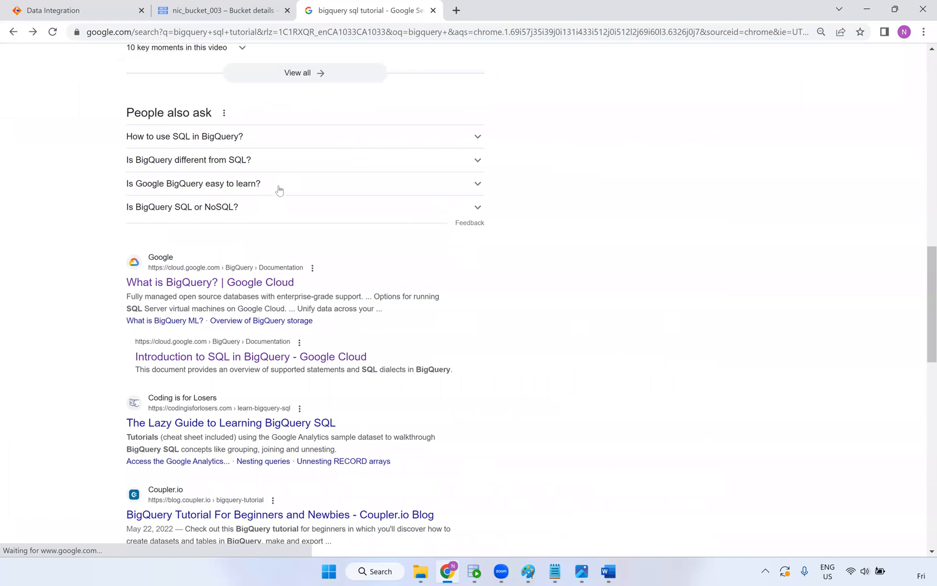
pyautogui.scroll(9, 277, 187)
pyautogui.scroll(7, 274, 187)
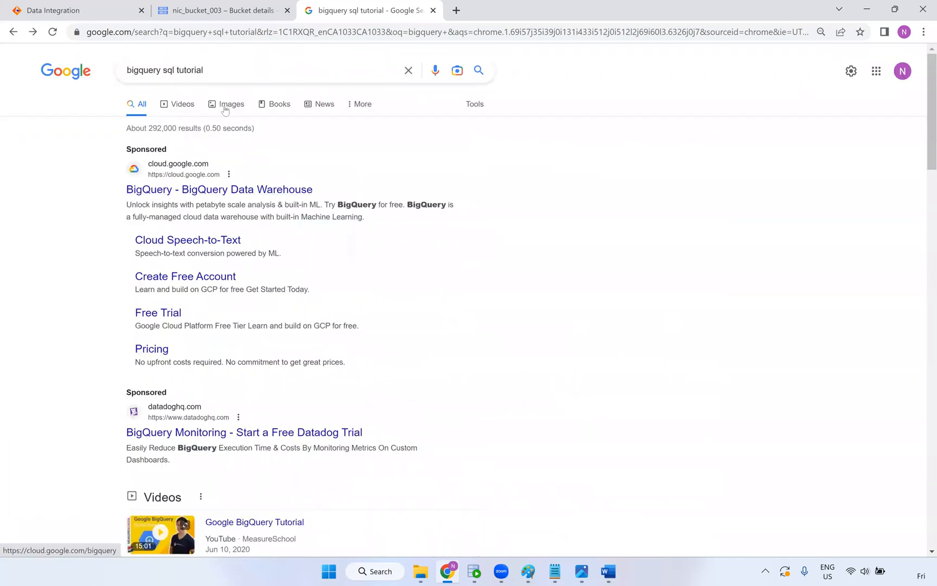
pyautogui.moveTo(218, 74); pyautogui.dragTo(102, 61)
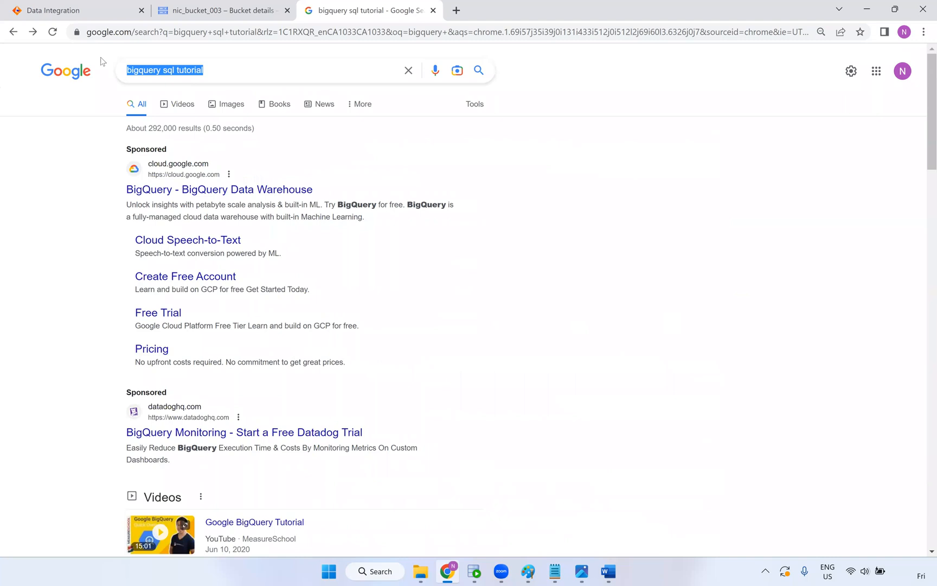
pyautogui.hotkey('alt', 'Tab')
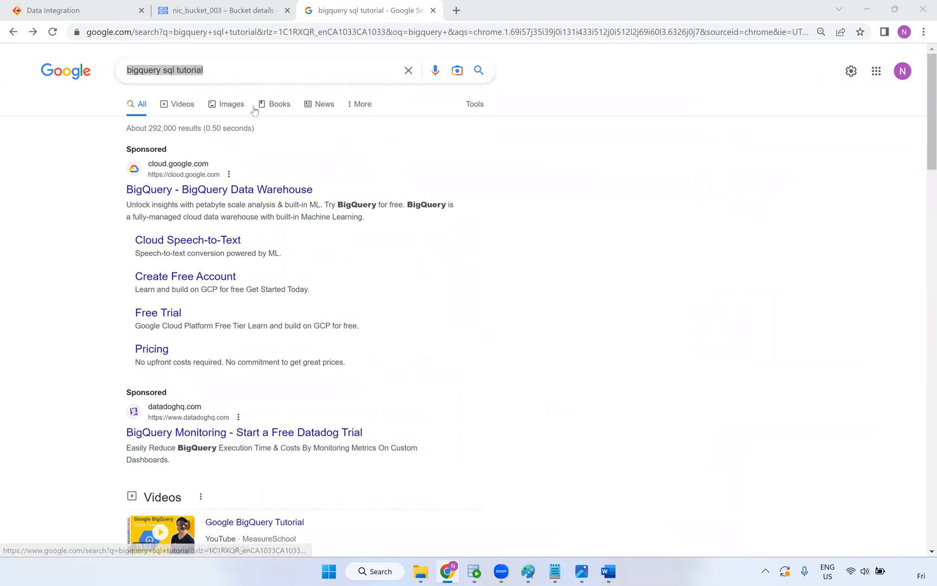
pyautogui.click(242, 68)
pyautogui.moveTo(243, 68); pyautogui.dragTo(159, 64)
pyautogui.press('BackSpace')
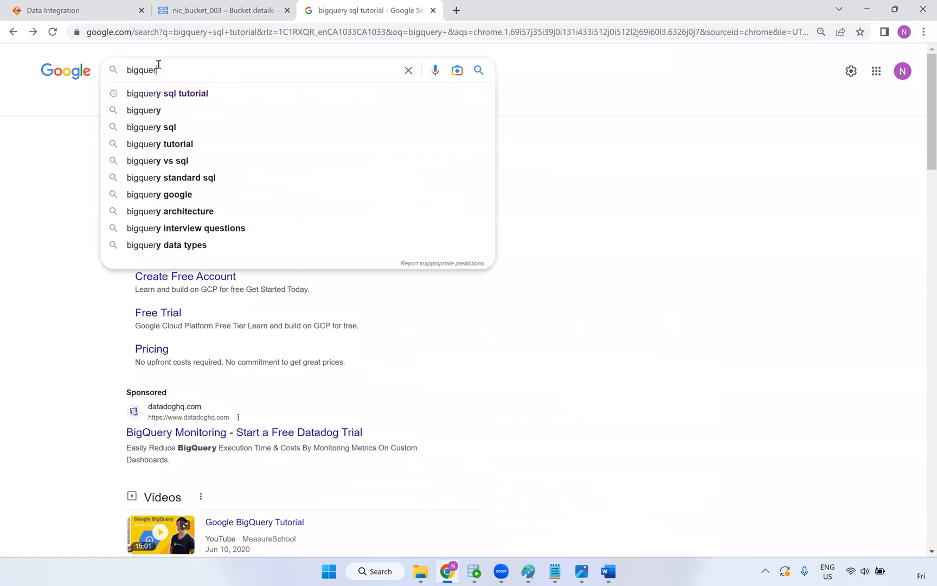
pyautogui.press('Return')
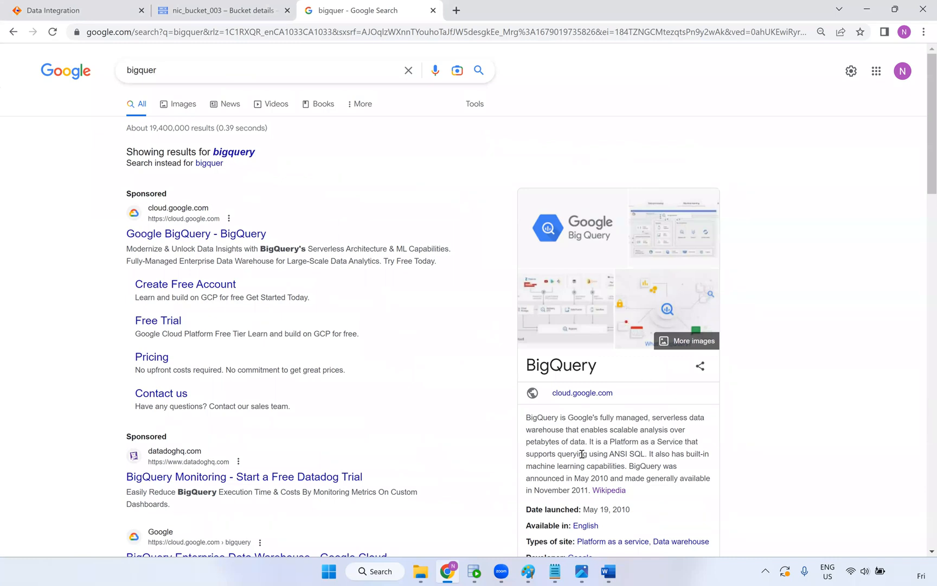
# Read the BigQuery knowledge panel description, then close the search tab
pyautogui.moveTo(527, 417); pyautogui.dragTo(564, 429)
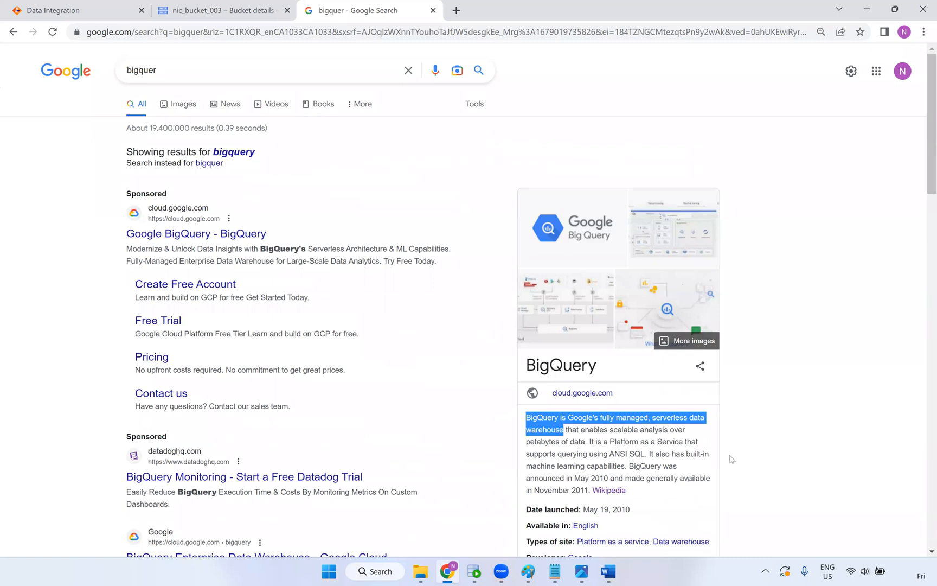
pyautogui.click(799, 477)
pyautogui.scroll(-1, 799, 484)
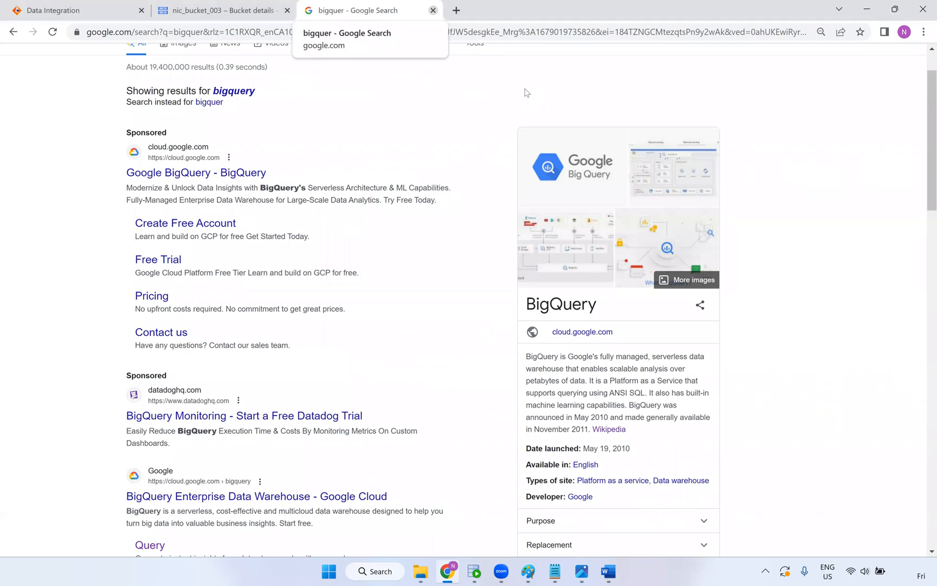
pyautogui.hotkey('ctrl', 'w')
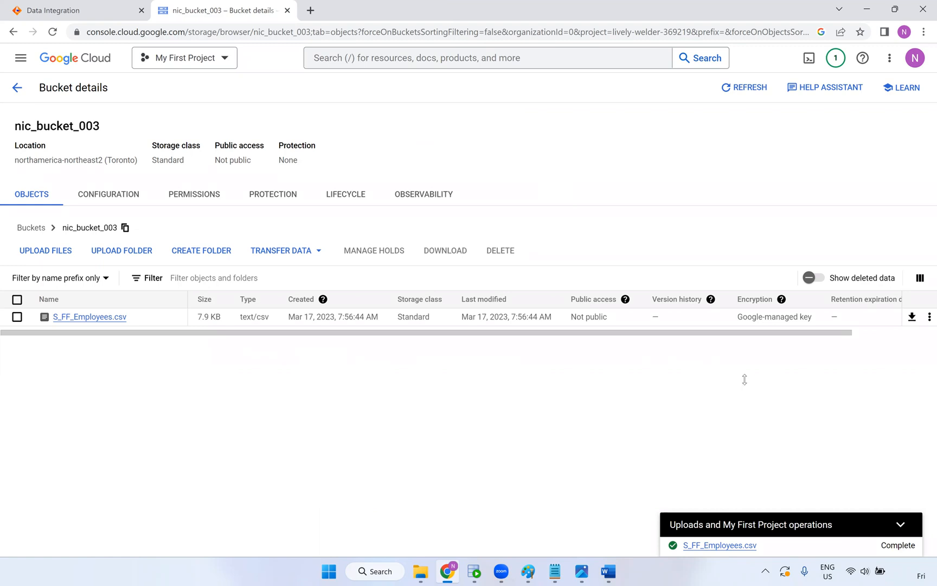
# Browse the Google Cloud product navigation, expanding More products and scrolling through its list
pyautogui.click(21, 57)
pyautogui.scroll(-5, 81, 217)
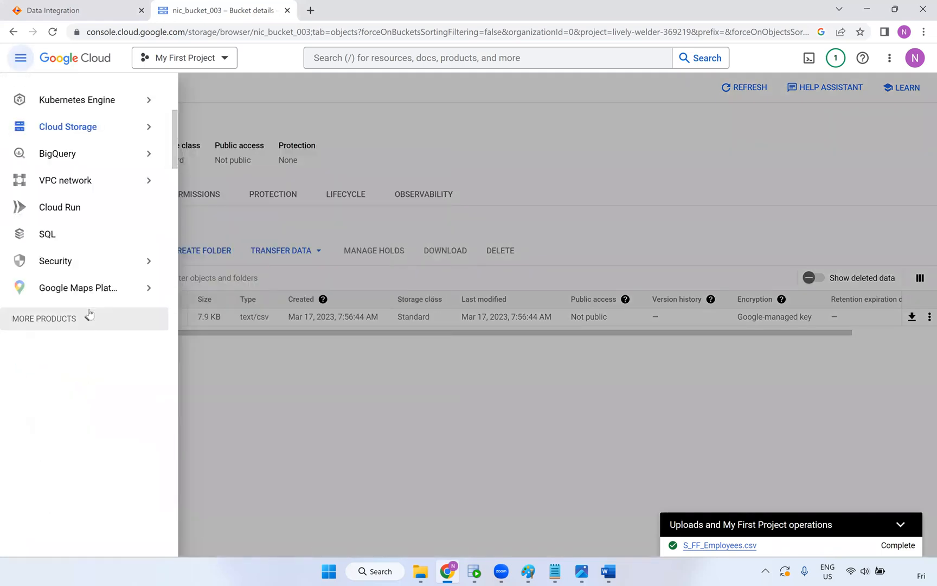
pyautogui.moveTo(111, 293)
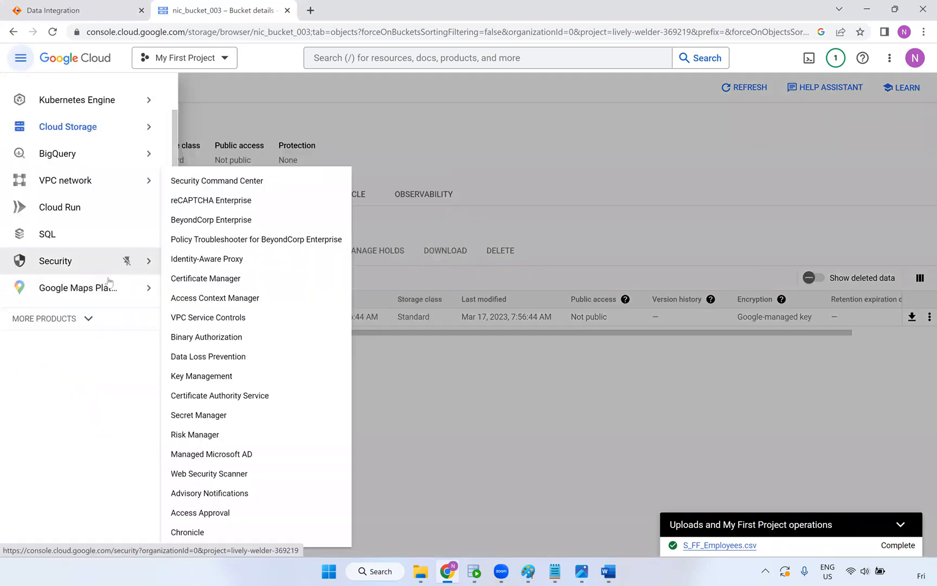
pyautogui.click(95, 325)
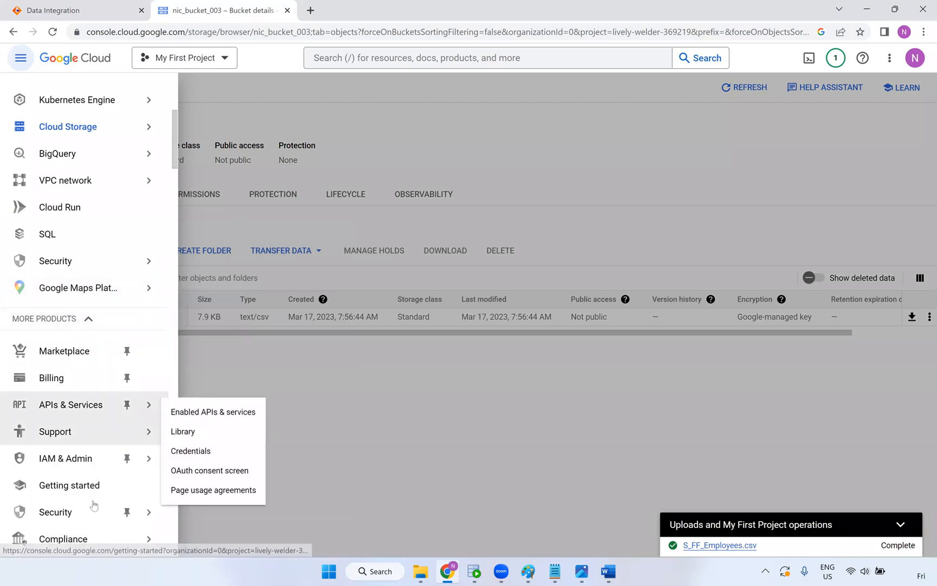
pyautogui.scroll(-2, 93, 499)
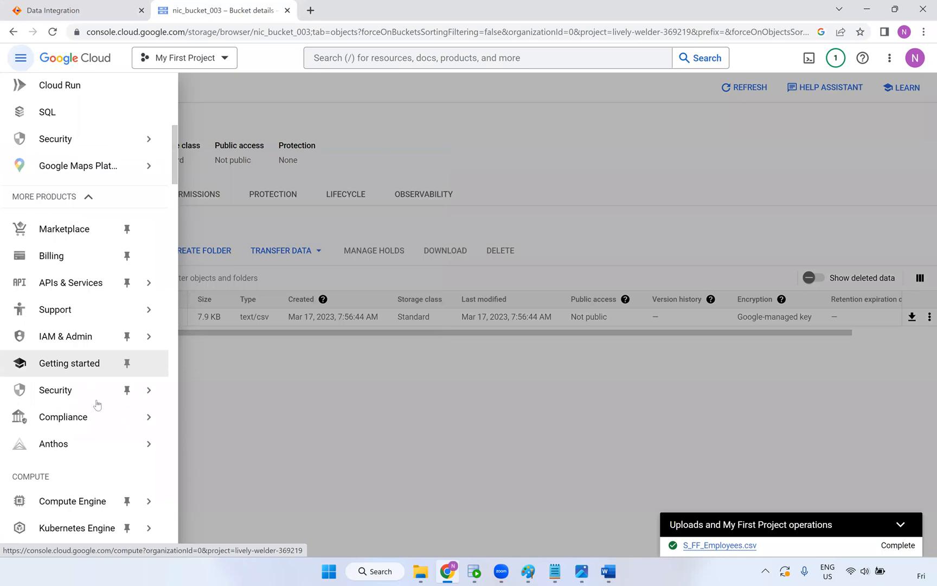
pyautogui.scroll(-3, 95, 407)
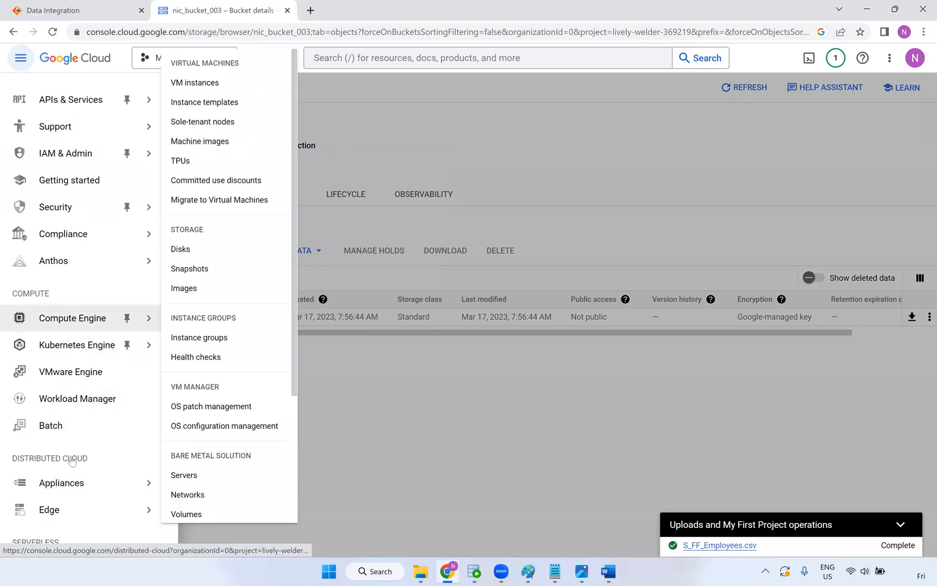
pyautogui.scroll(-3, 74, 488)
pyautogui.moveTo(73, 495)
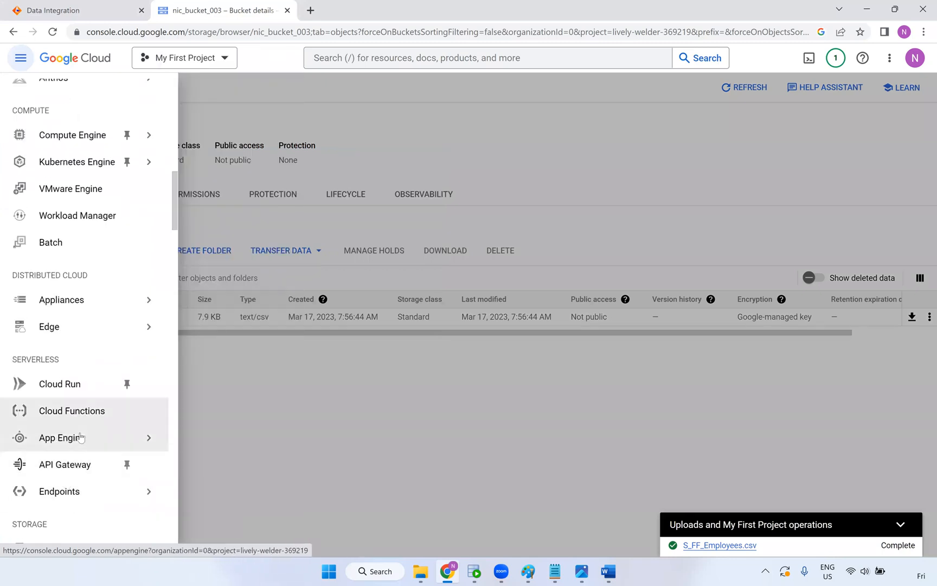
pyautogui.scroll(-4, 77, 407)
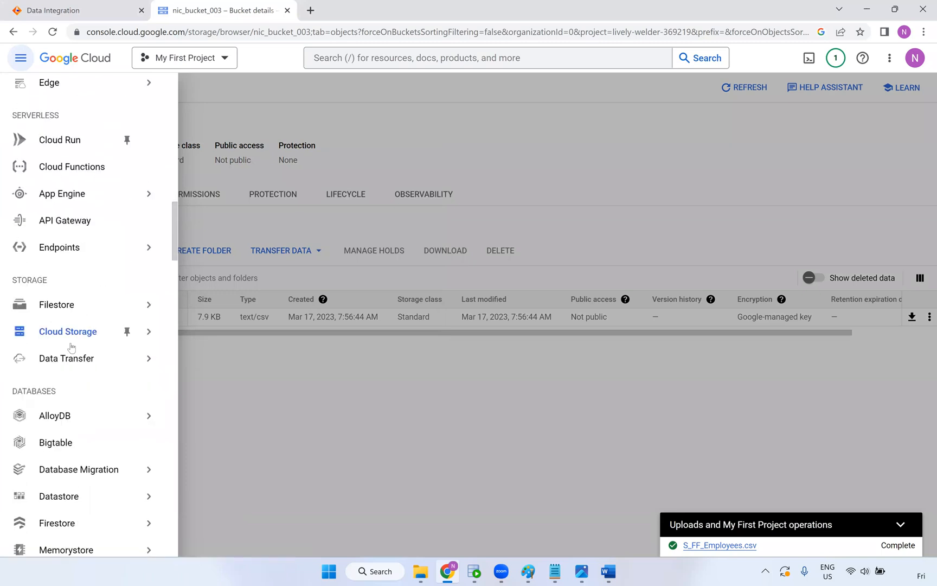
pyautogui.scroll(-2, 84, 385)
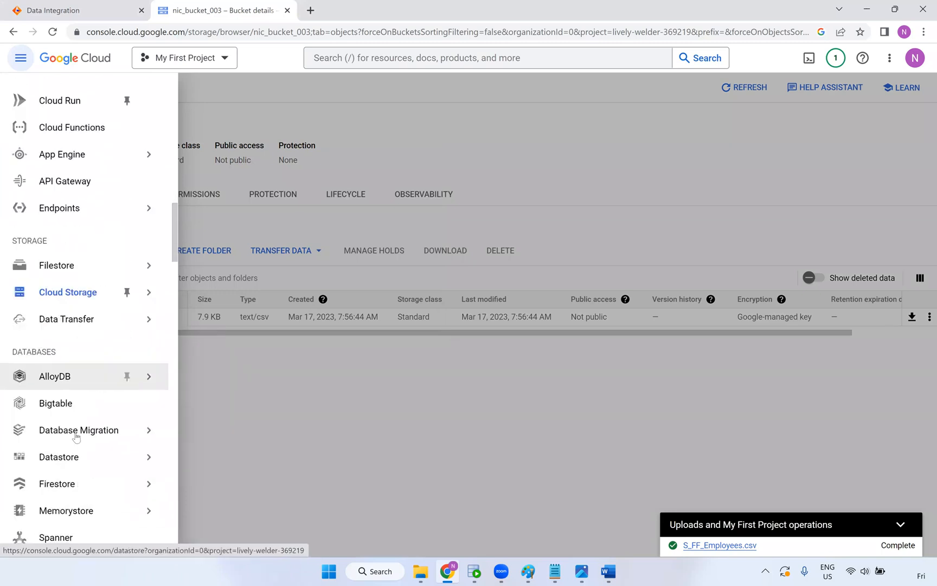
pyautogui.moveTo(87, 384)
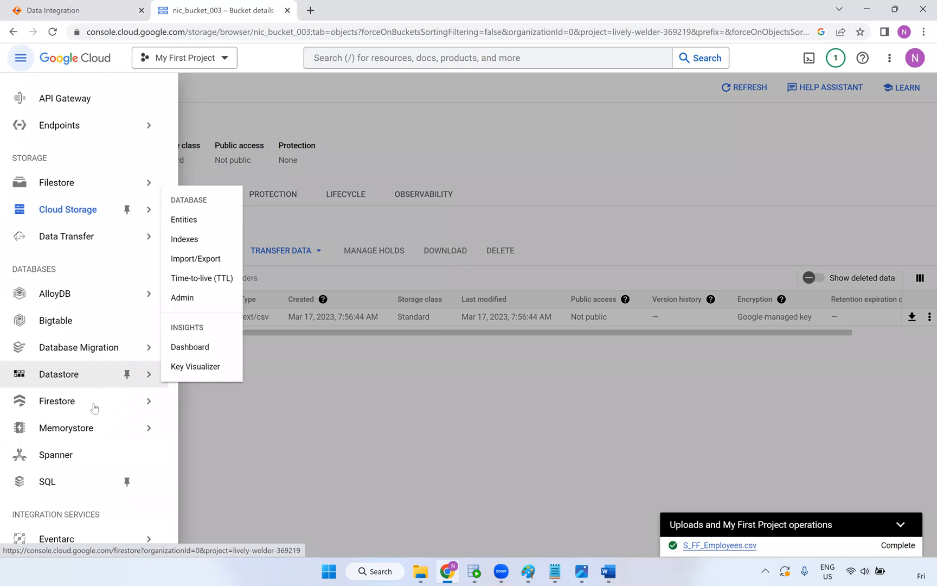
pyautogui.moveTo(92, 414)
pyautogui.moveTo(92, 434)
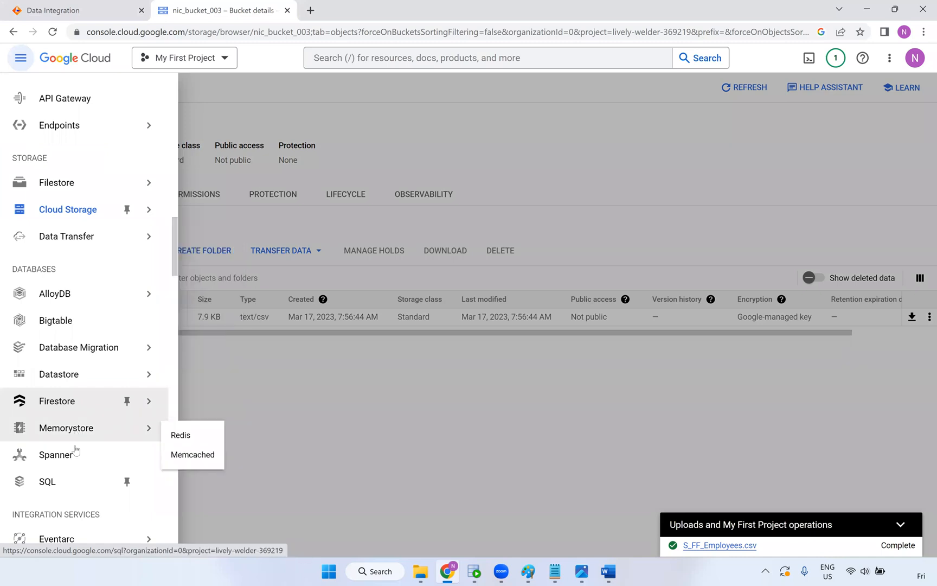
pyautogui.scroll(-3, 82, 434)
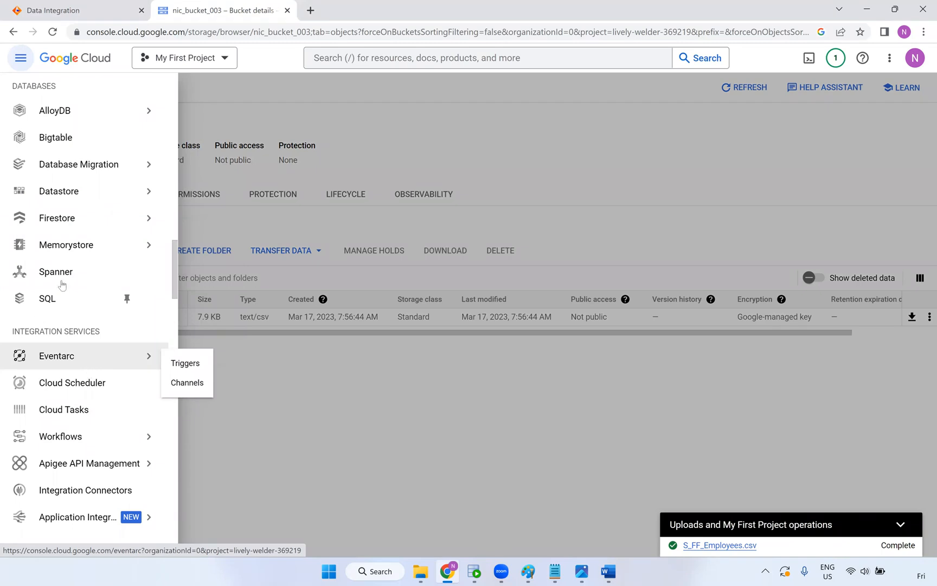
# Dismiss the navigation to show the nic_bucket_003 bucket details and open a new browser tab
pyautogui.scroll(6, 82, 279)
pyautogui.scroll(7, 84, 281)
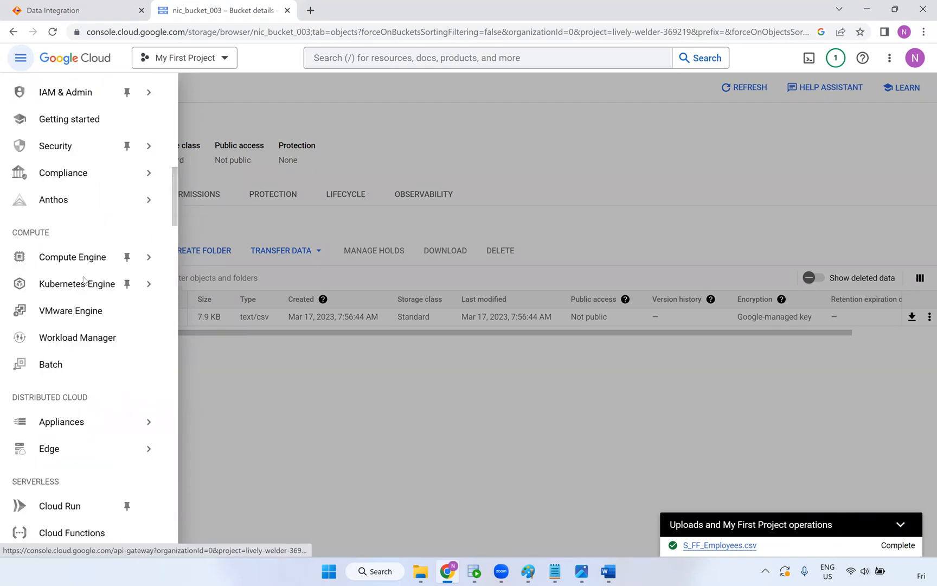
pyautogui.moveTo(88, 216)
pyautogui.scroll(5, 87, 216)
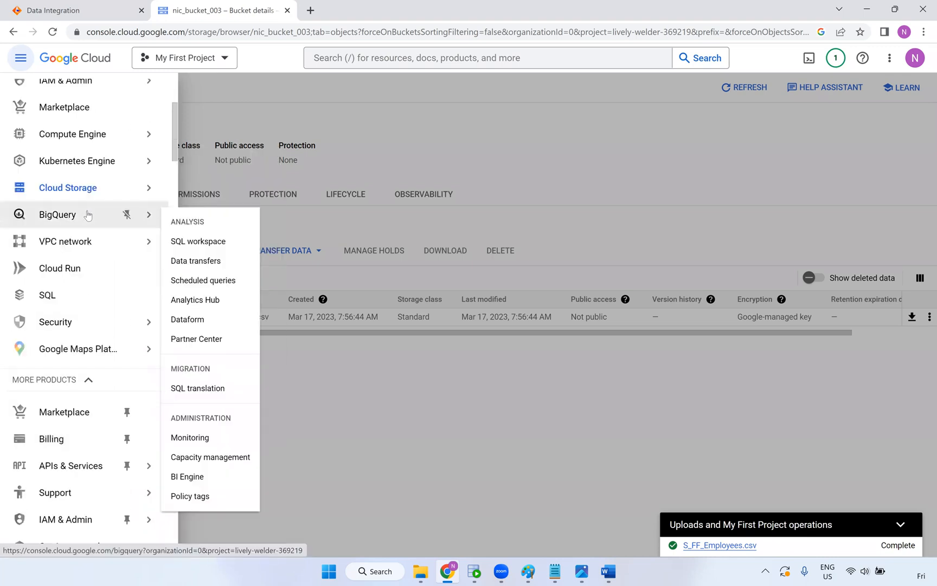
pyautogui.scroll(1, 61, 241)
pyautogui.scroll(3, 62, 241)
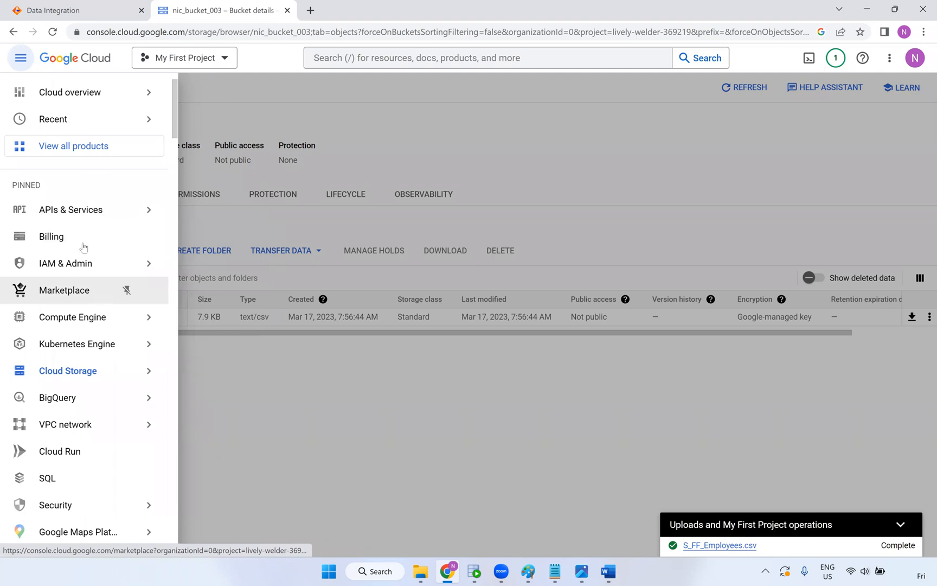
pyautogui.click(351, 417)
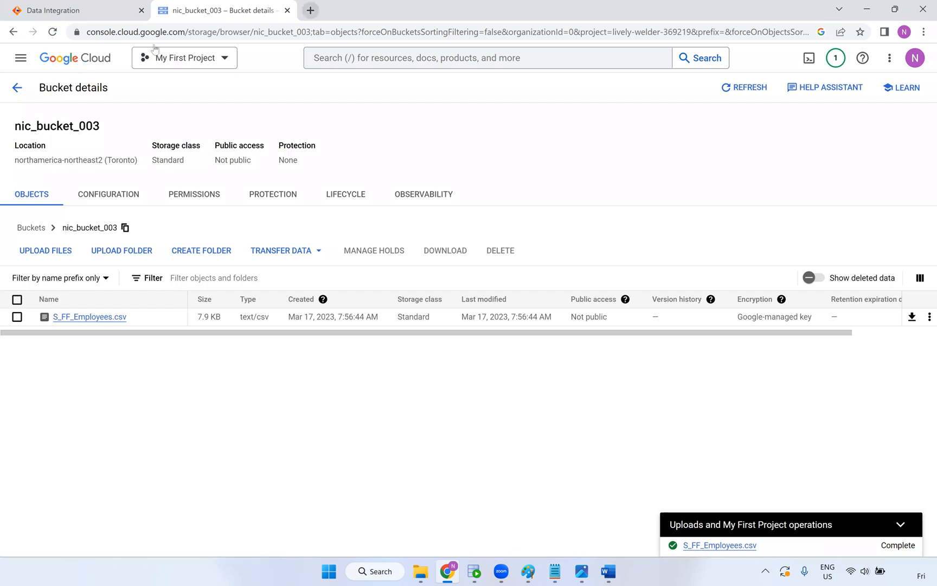
pyautogui.click(310, 10)
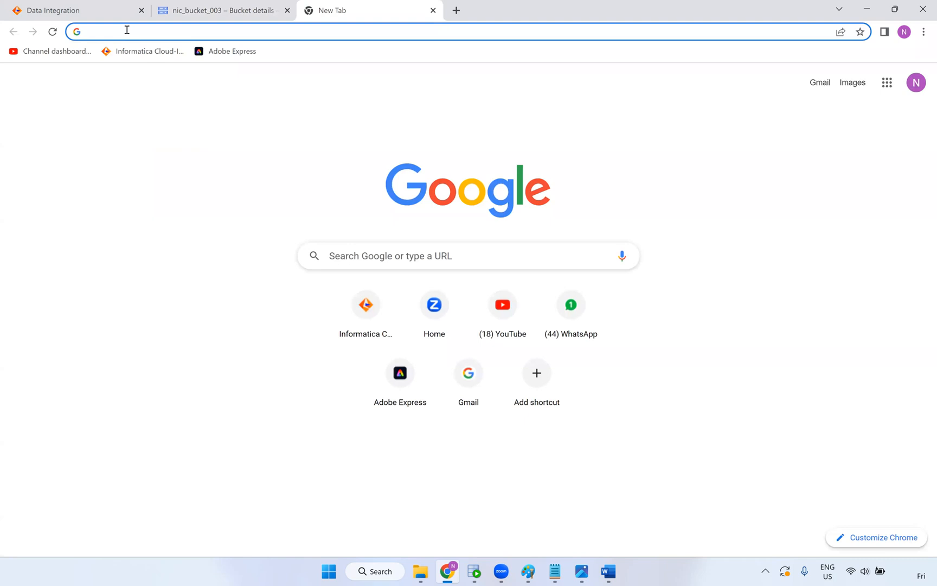
# Search Google for 'gcp' and skim the results
pyautogui.write('gcp')
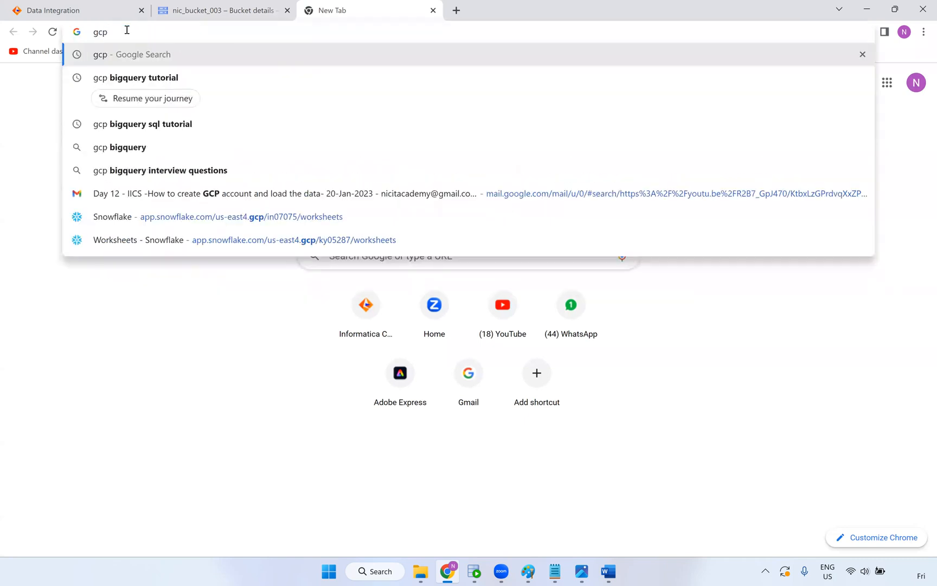
pyautogui.press('Return')
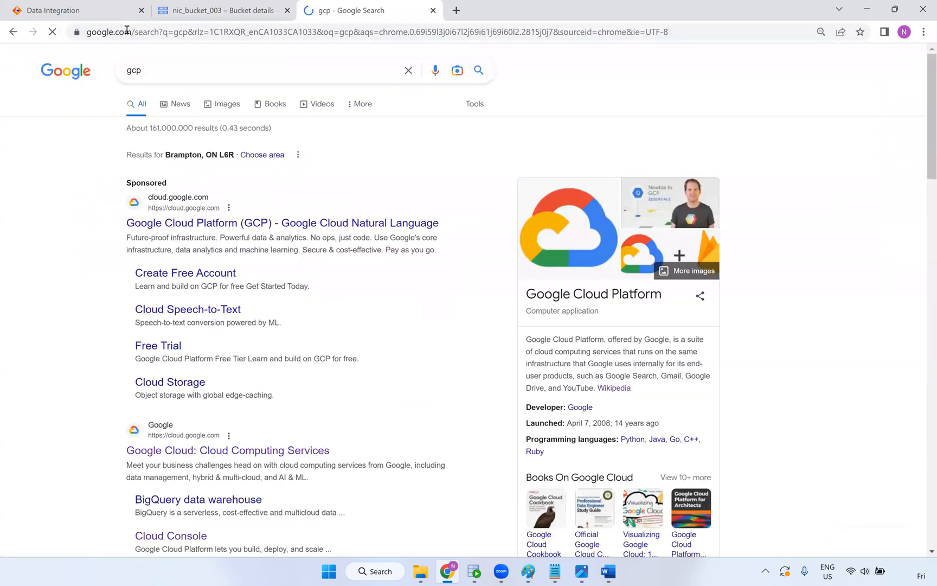
pyautogui.scroll(-3, 640, 374)
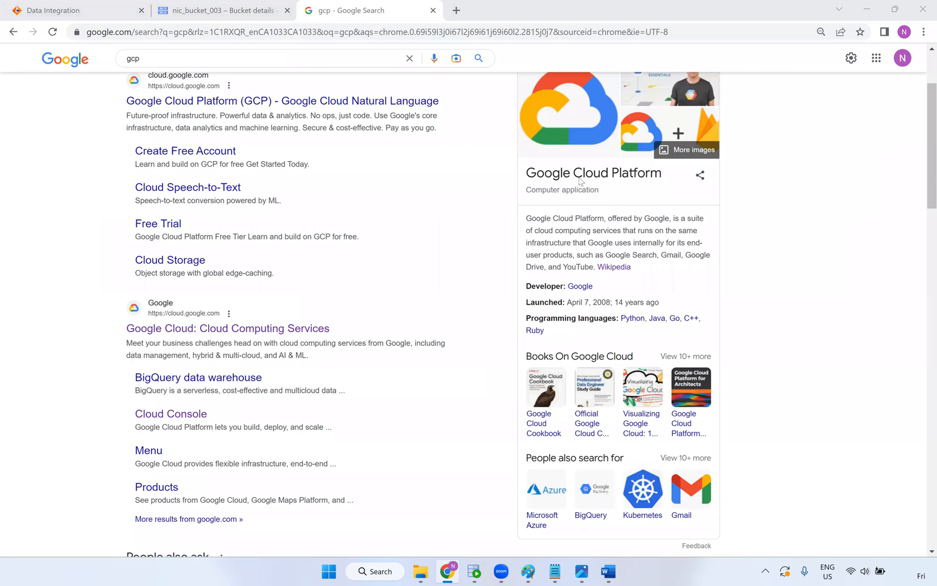
pyautogui.scroll(-3, 612, 326)
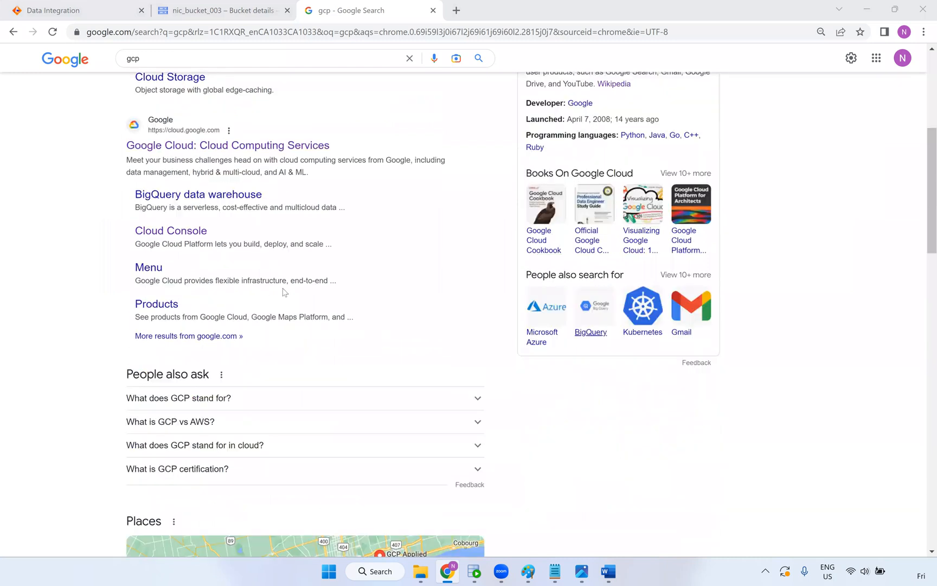
pyautogui.scroll(-9, 278, 303)
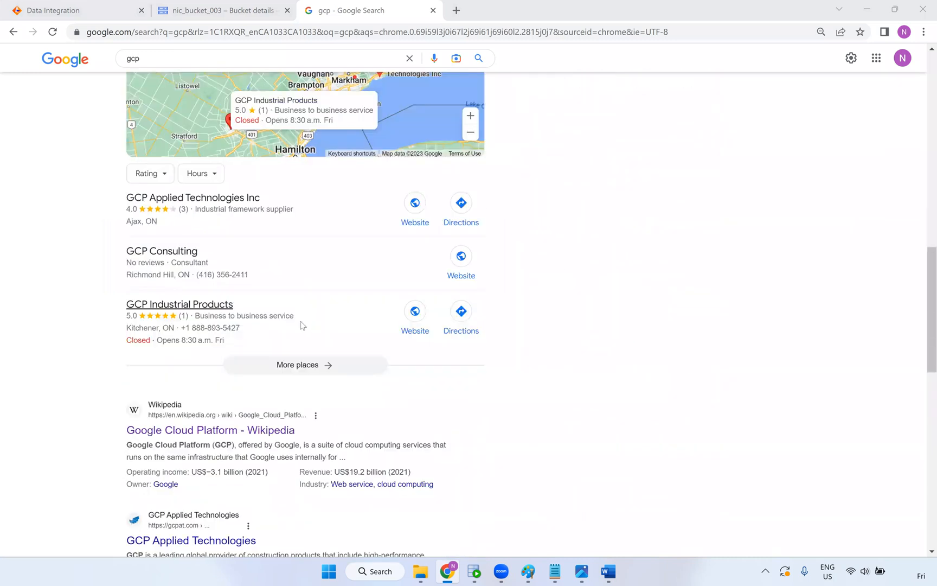
pyautogui.scroll(15, 210, 215)
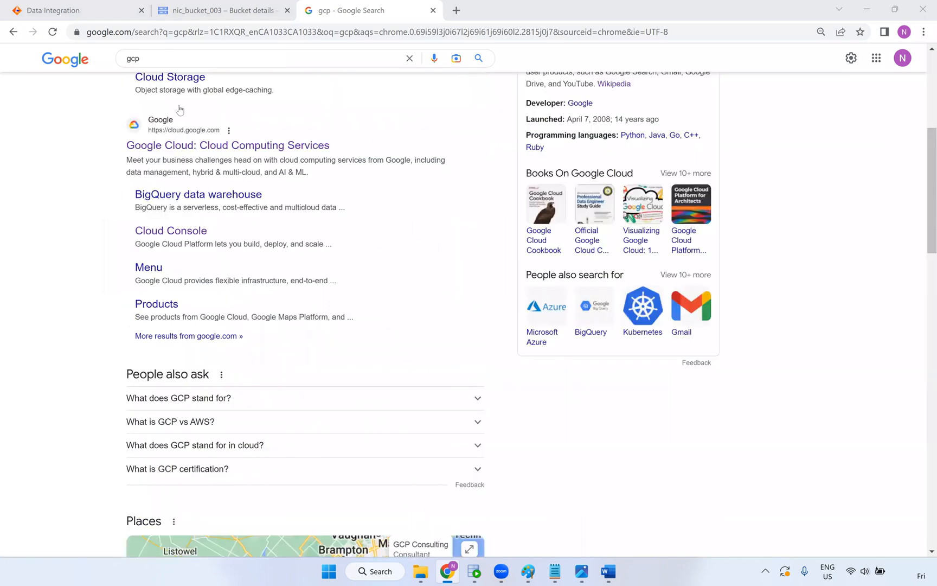
# Refine the search to 'gcp iics' and skim the results
pyautogui.click(161, 79)
pyautogui.write('iics')
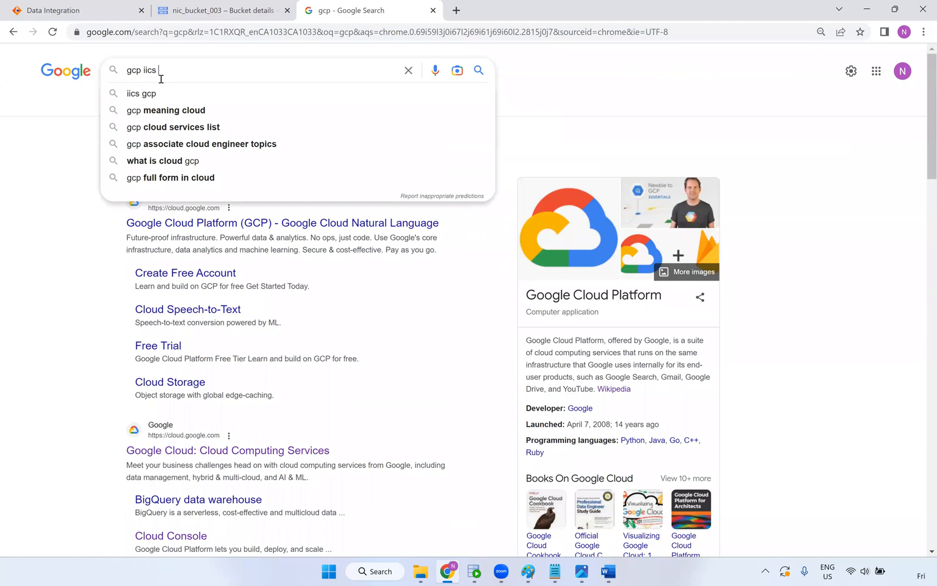
pyautogui.press('Return')
pyautogui.scroll(-1, 525, 203)
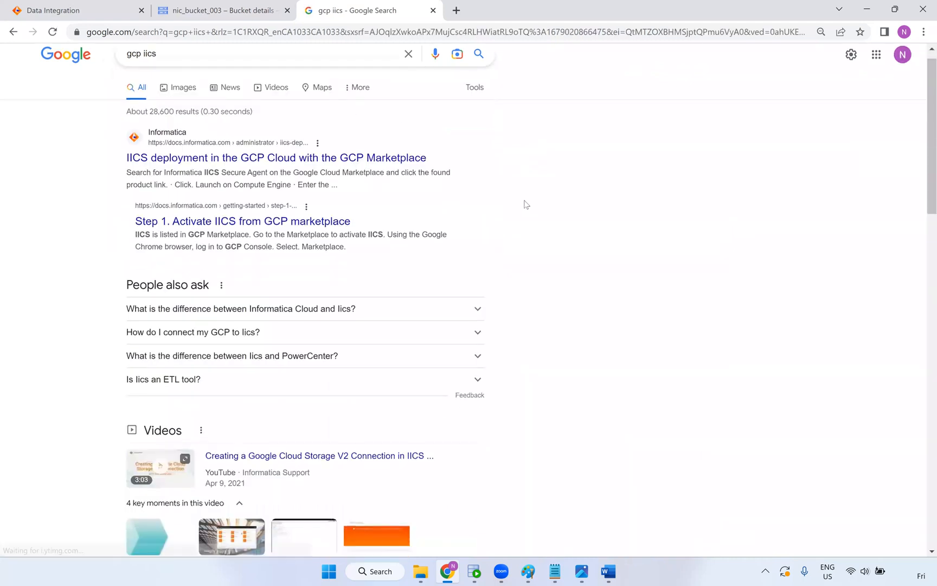
pyautogui.scroll(-12, 526, 216)
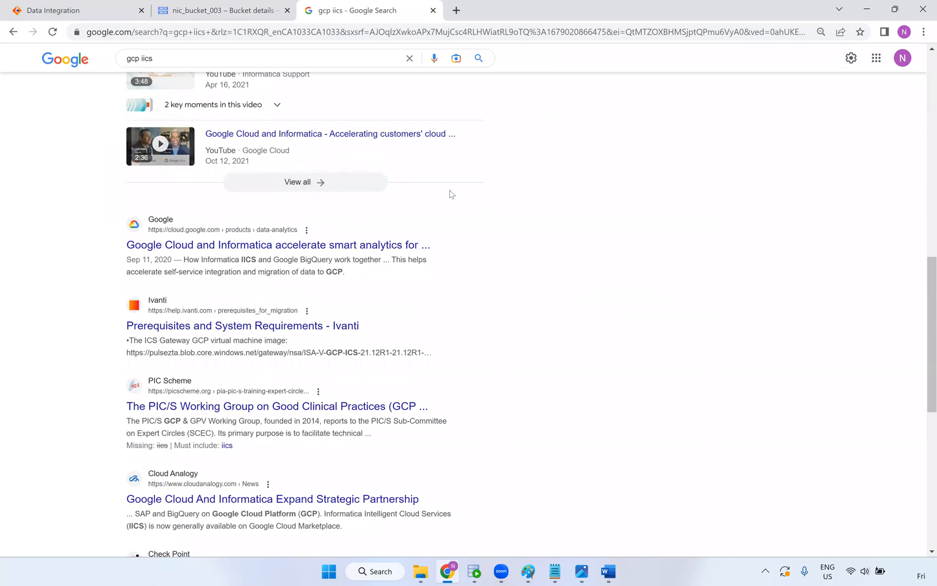
pyautogui.scroll(6, 211, 60)
# Search 'gcp iics aws jobs' and open the 'Gcp Aws Jobs - Naukri.com' result
pyautogui.click(212, 60)
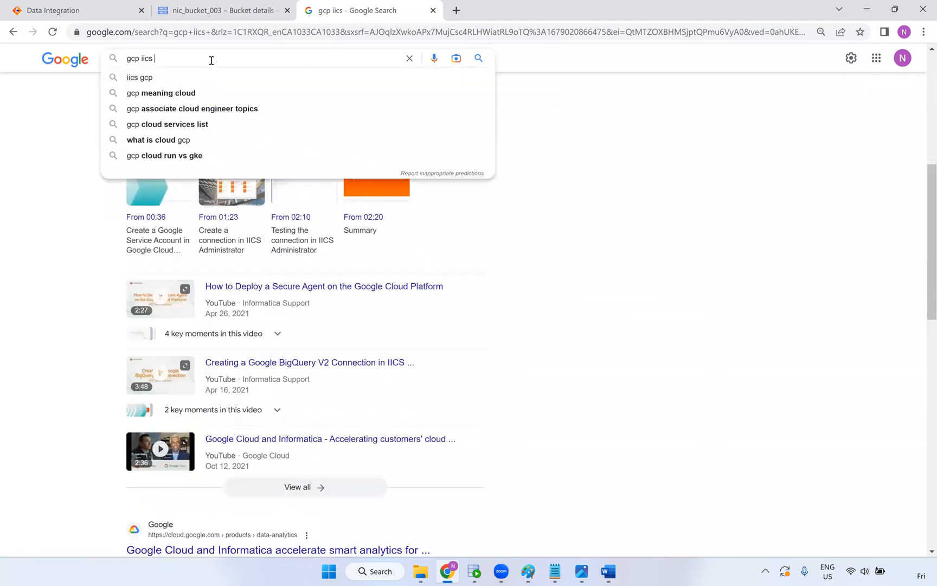
pyautogui.write('aws job')
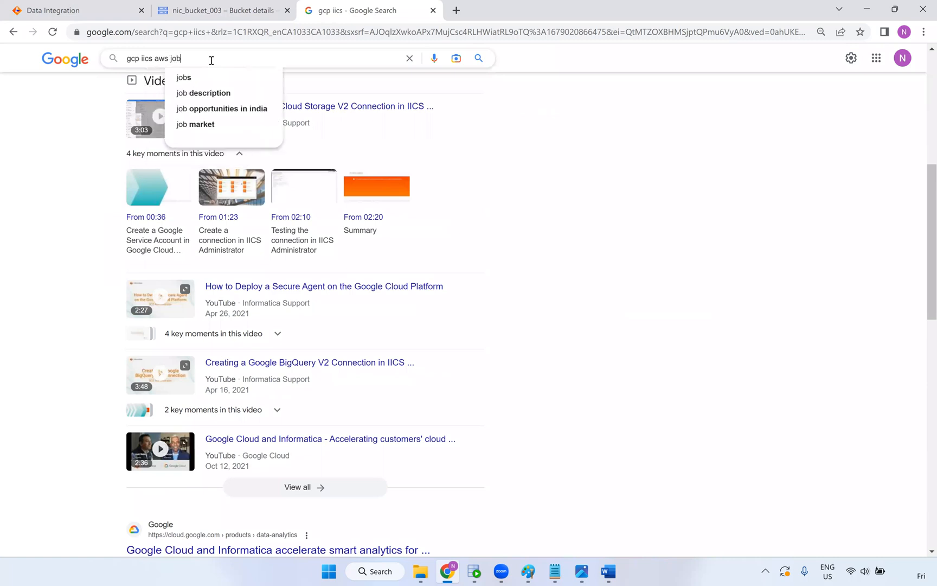
pyautogui.write('s')
pyautogui.press('Return')
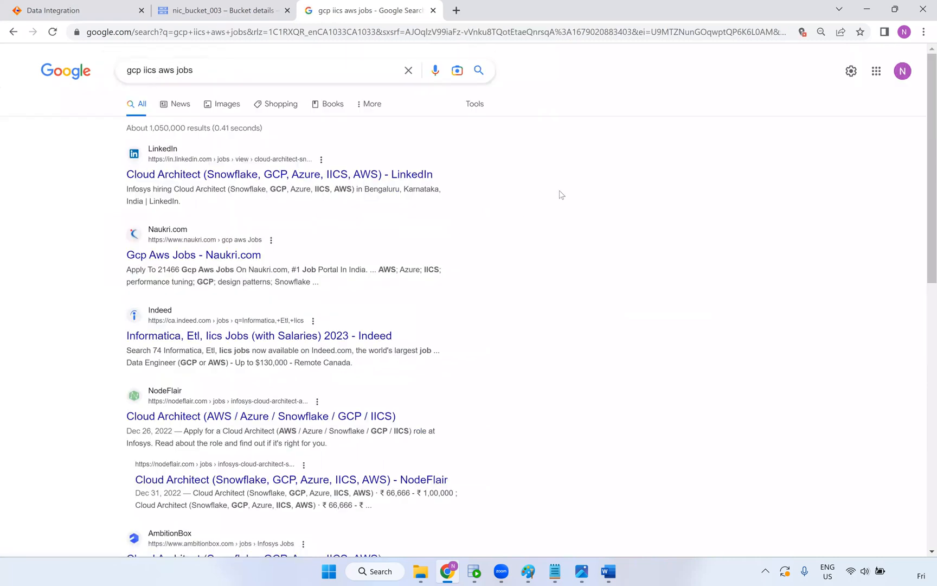
pyautogui.click(242, 262)
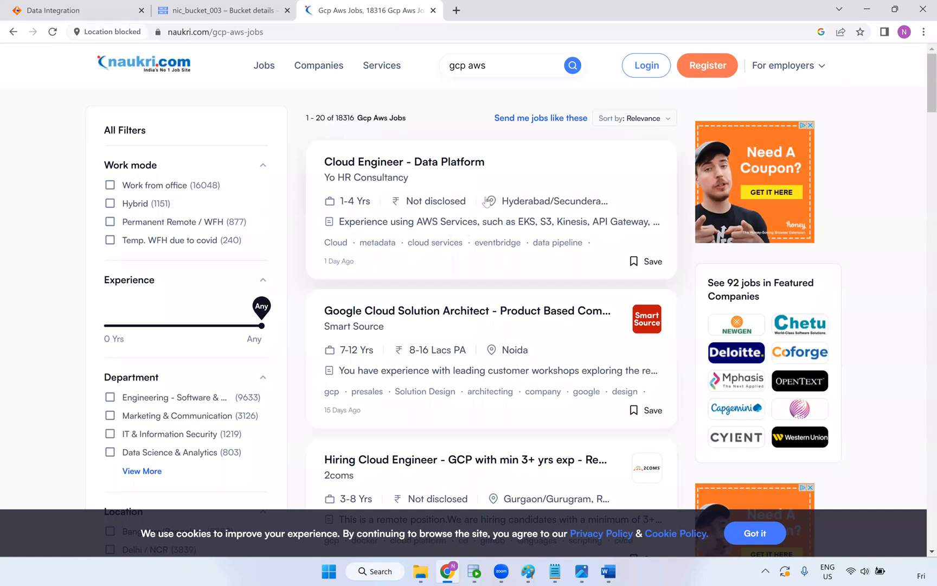
# Scroll through Naukri's GCP AWS openings like Cloud Engineer and Senior Devops Engineer, then close the tab
pyautogui.scroll(-2, 483, 217)
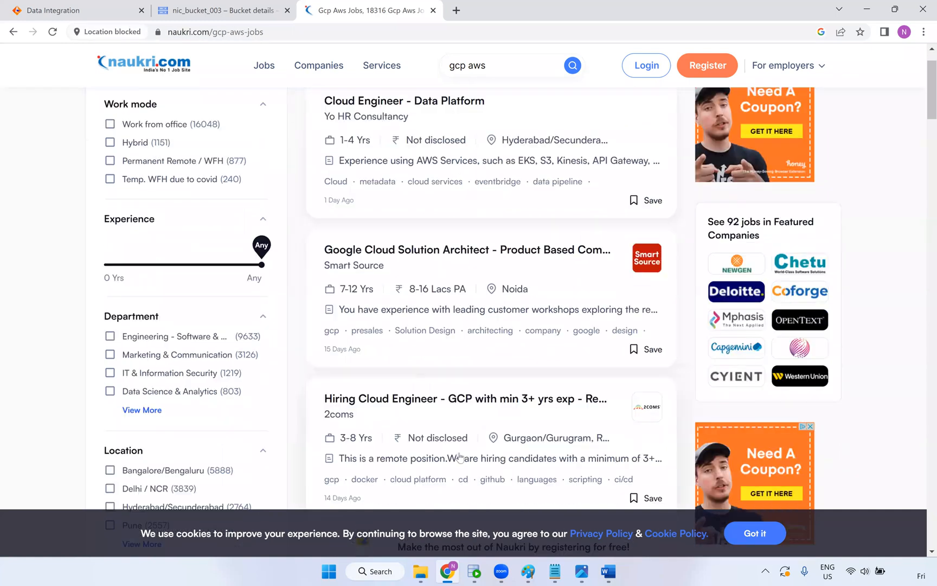
pyautogui.scroll(-2, 461, 444)
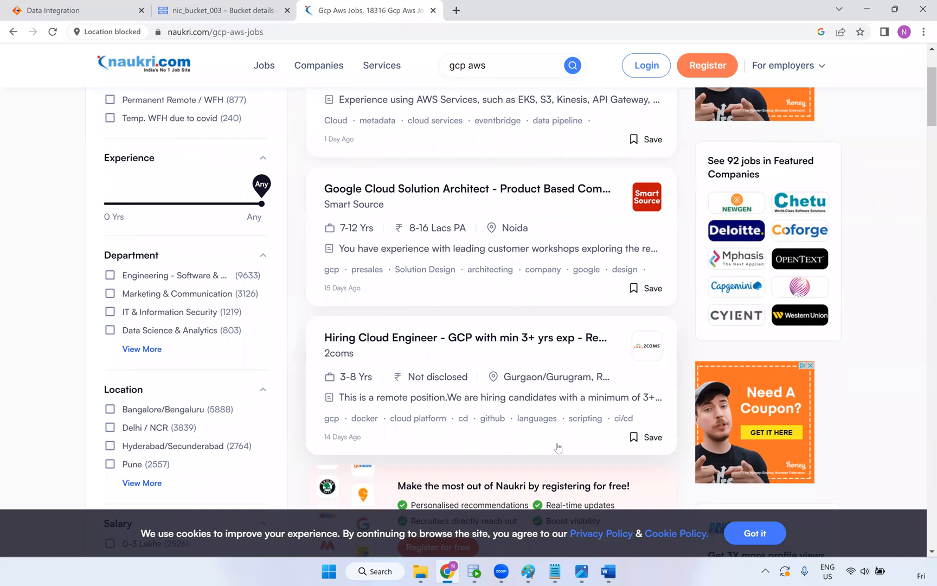
pyautogui.scroll(-5, 542, 445)
pyautogui.scroll(-1, 491, 247)
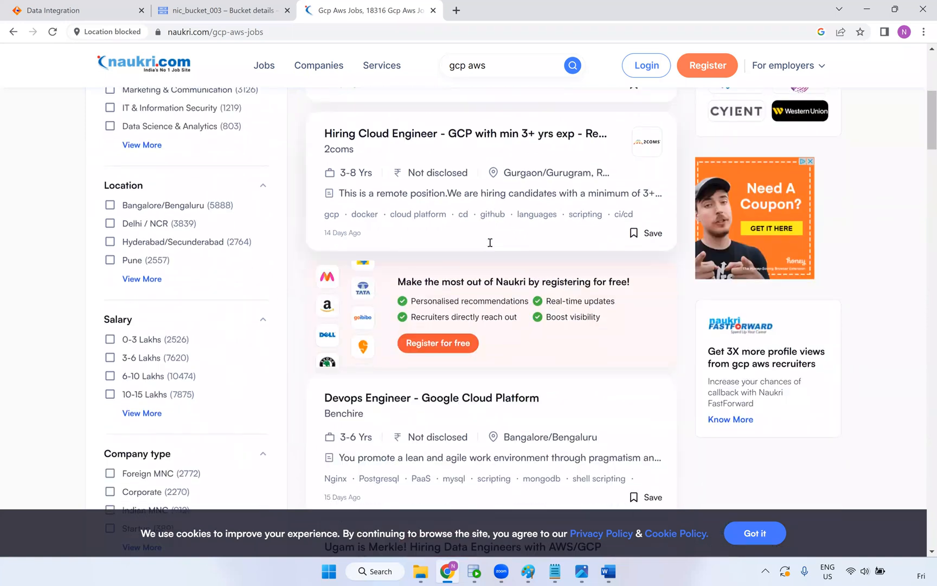
pyautogui.scroll(-1, 506, 148)
pyautogui.scroll(4, 376, 163)
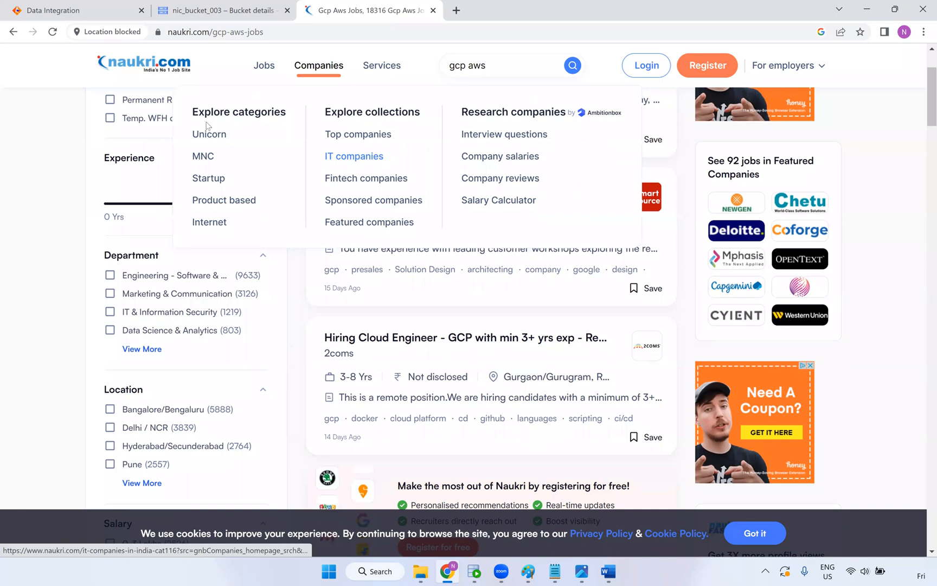
pyautogui.scroll(2, 241, 274)
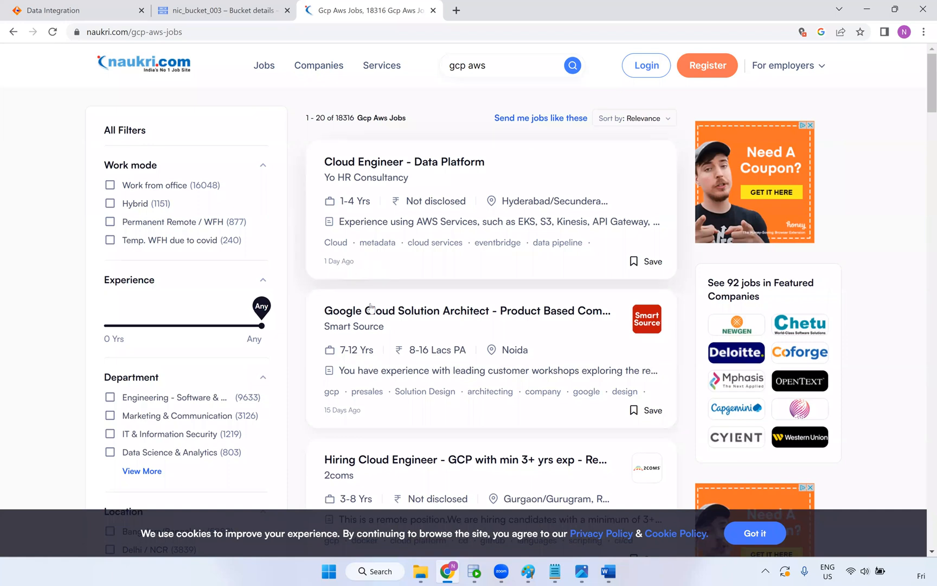
pyautogui.scroll(-5, 460, 295)
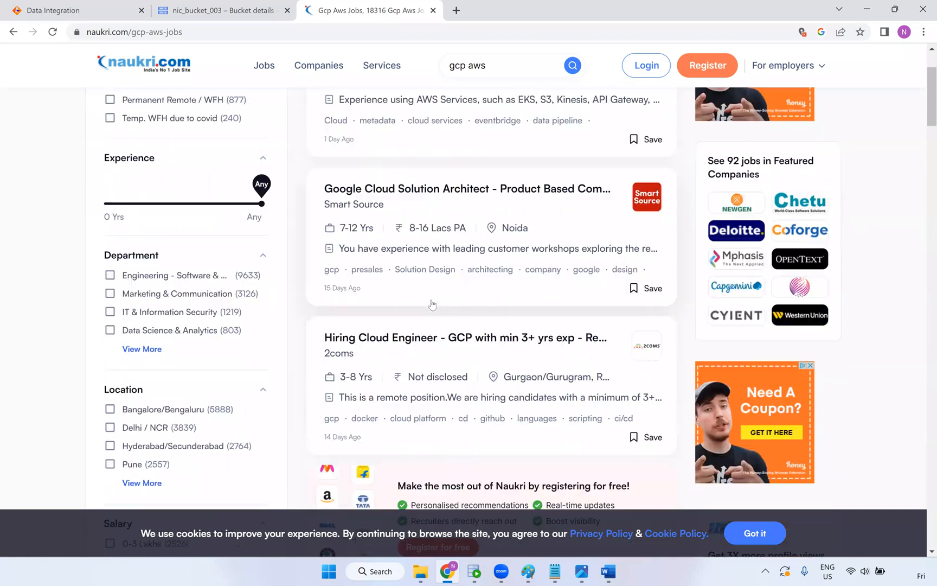
pyautogui.rightClick(488, 286)
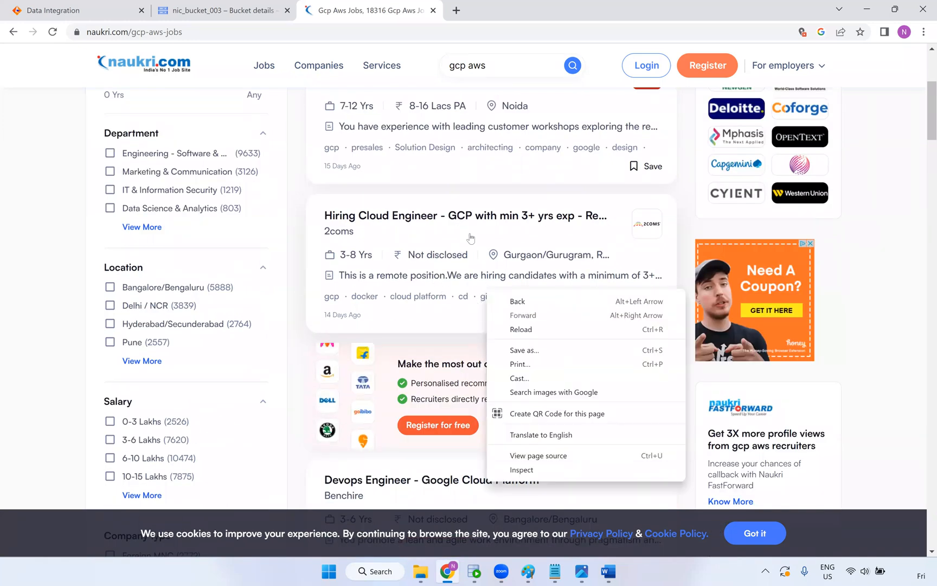
pyautogui.scroll(-2, 466, 239)
pyautogui.scroll(-3, 469, 266)
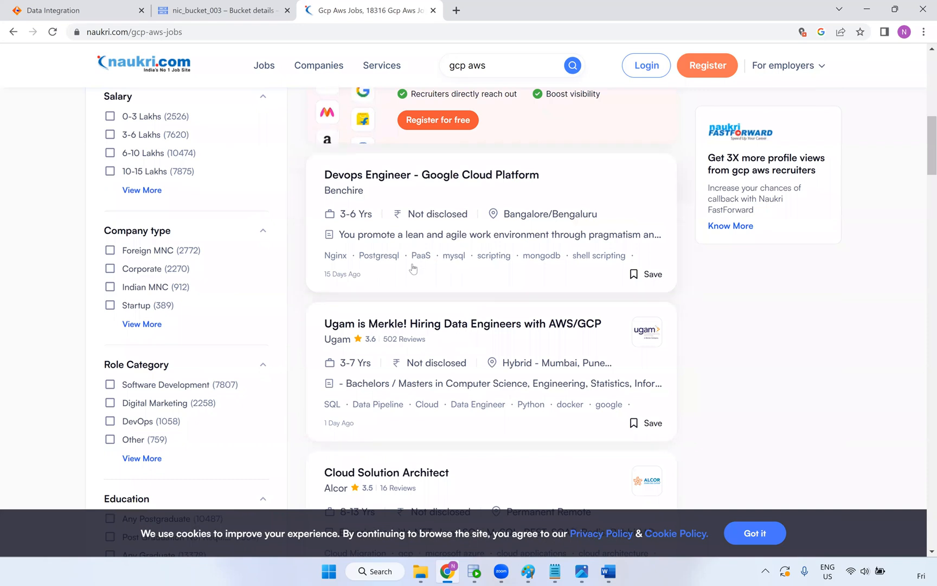
pyautogui.scroll(-2, 445, 378)
pyautogui.scroll(-2, 444, 378)
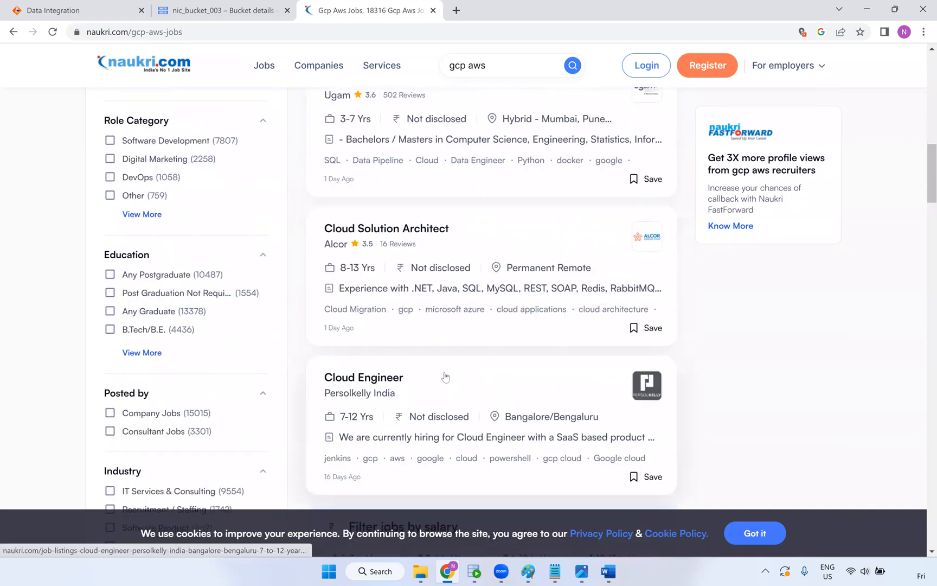
pyautogui.scroll(-2, 464, 355)
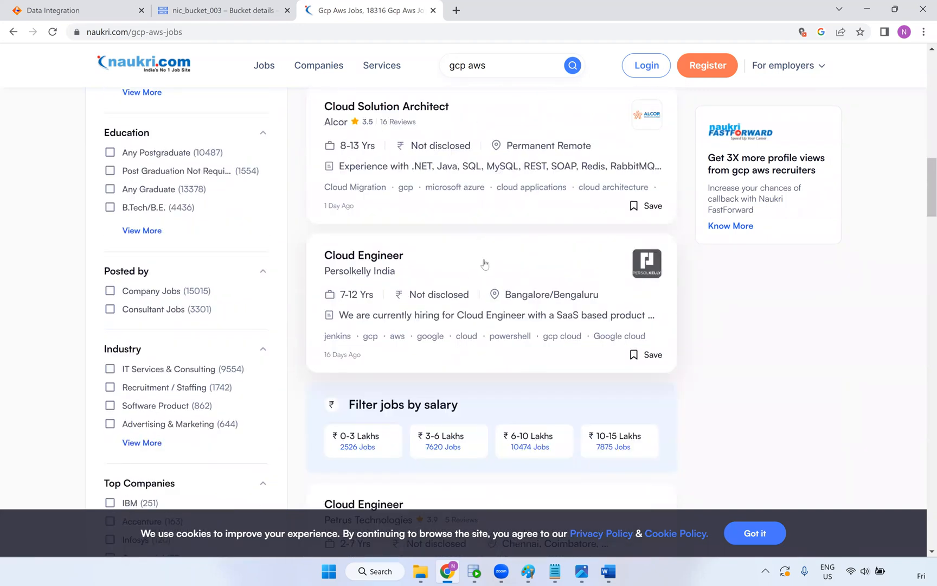
pyautogui.scroll(-1, 482, 261)
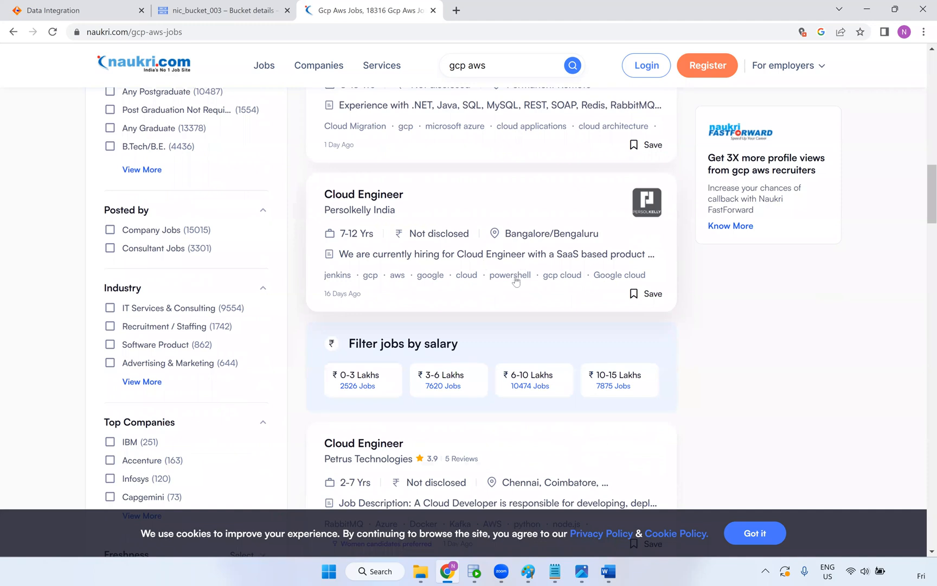
pyautogui.scroll(-3, 518, 271)
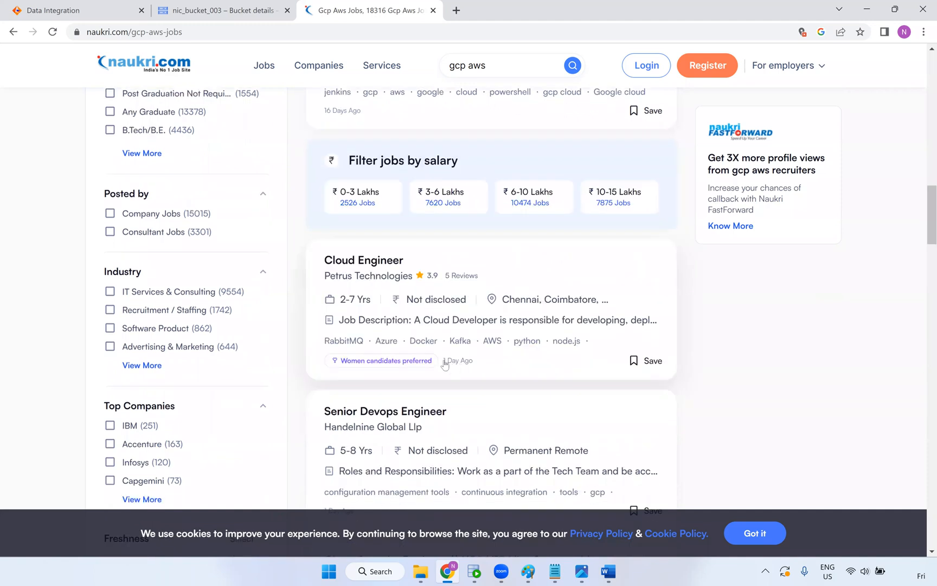
pyautogui.scroll(-2, 463, 350)
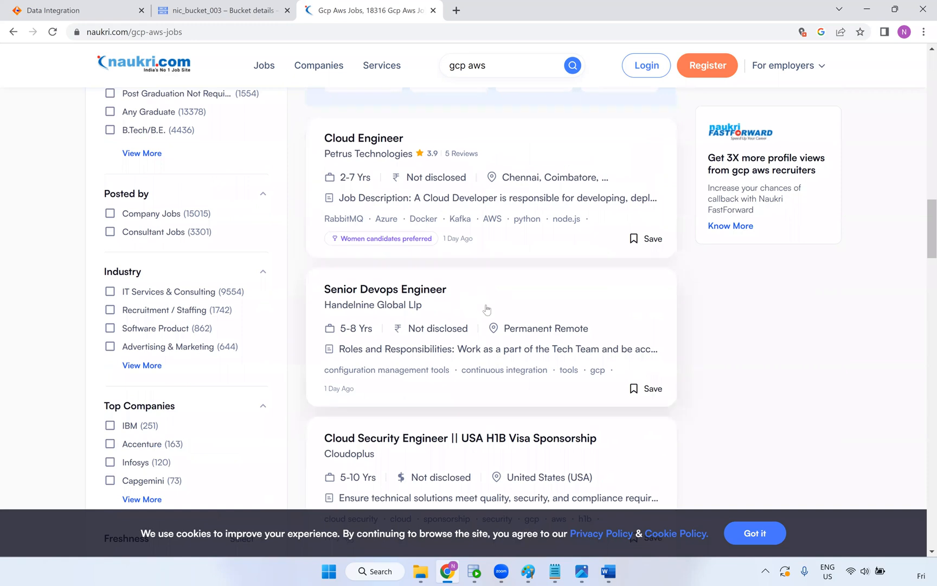
pyautogui.scroll(-1, 486, 304)
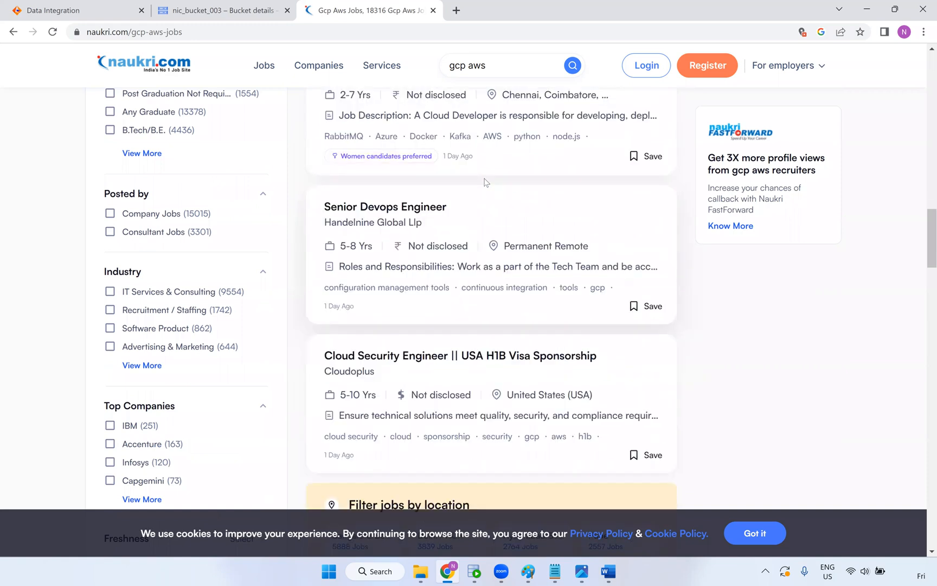
pyautogui.scroll(-1, 849, 243)
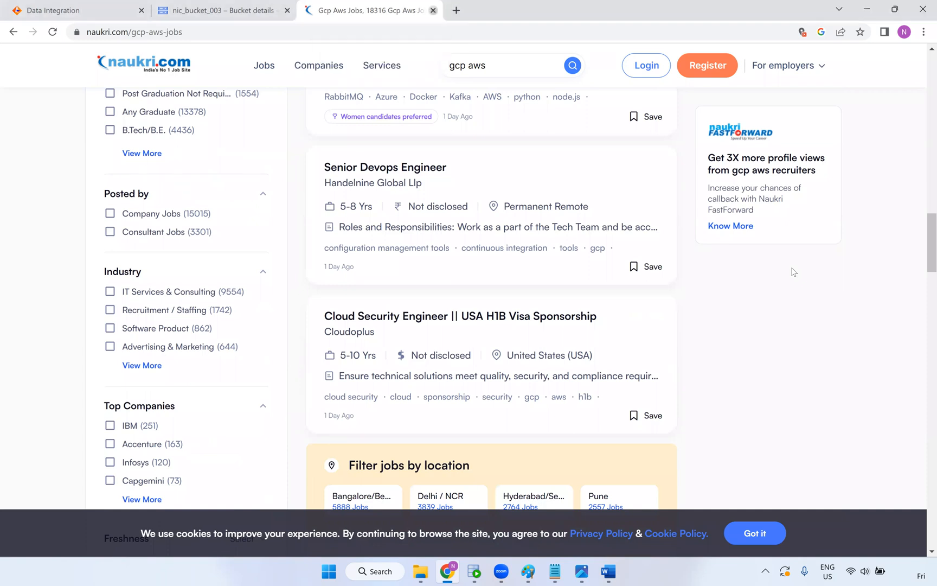
pyautogui.hotkey('ctrl', 'w')
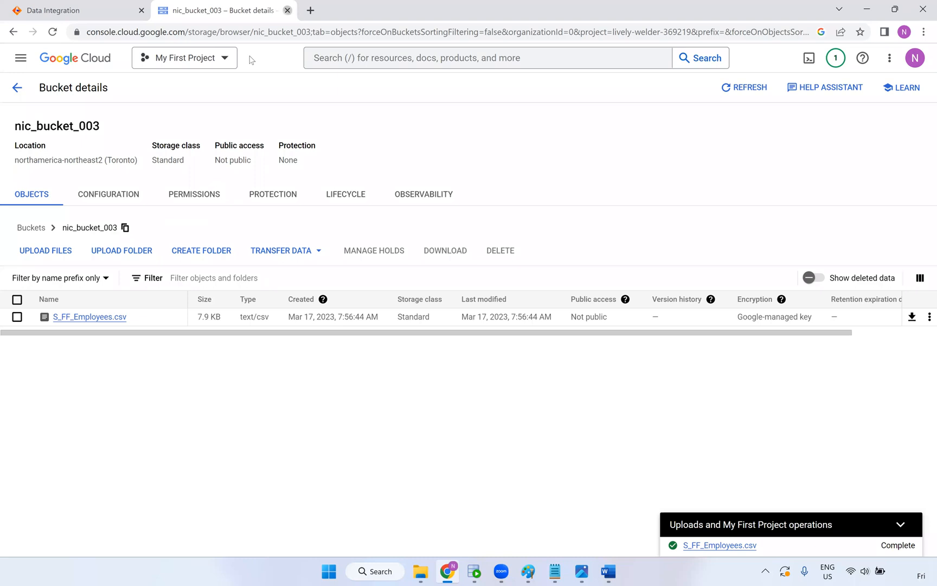
# Close the bucket details tab to return to the m_GCP_BIG_Query job runs, then switch to the GCP Word document
pyautogui.hotkey('ctrl', 'w')
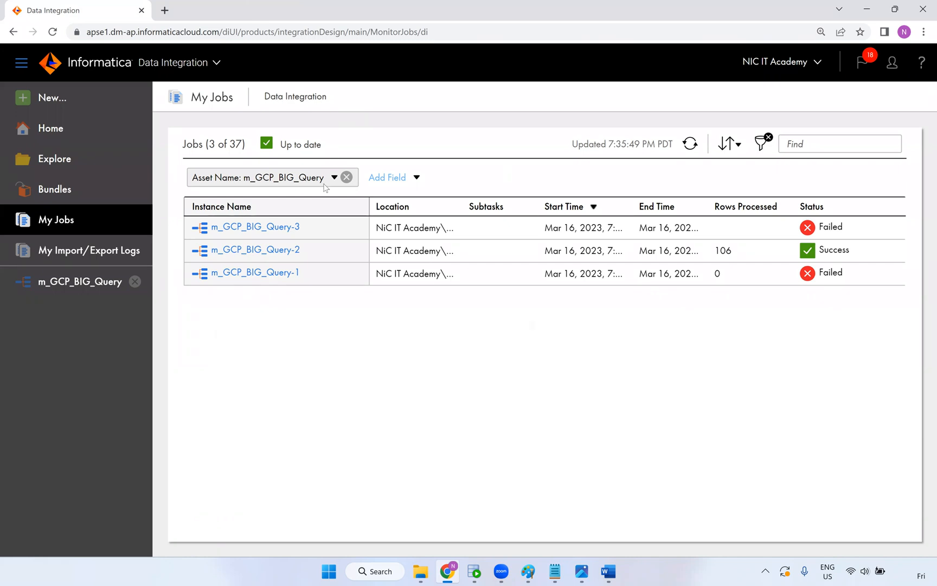
pyautogui.moveTo(341, 281)
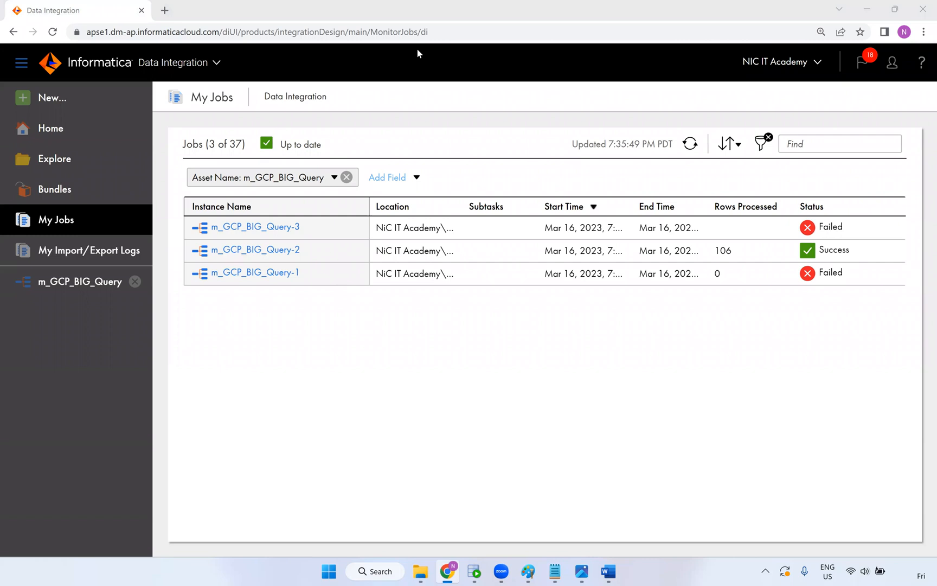
pyautogui.click(520, 53)
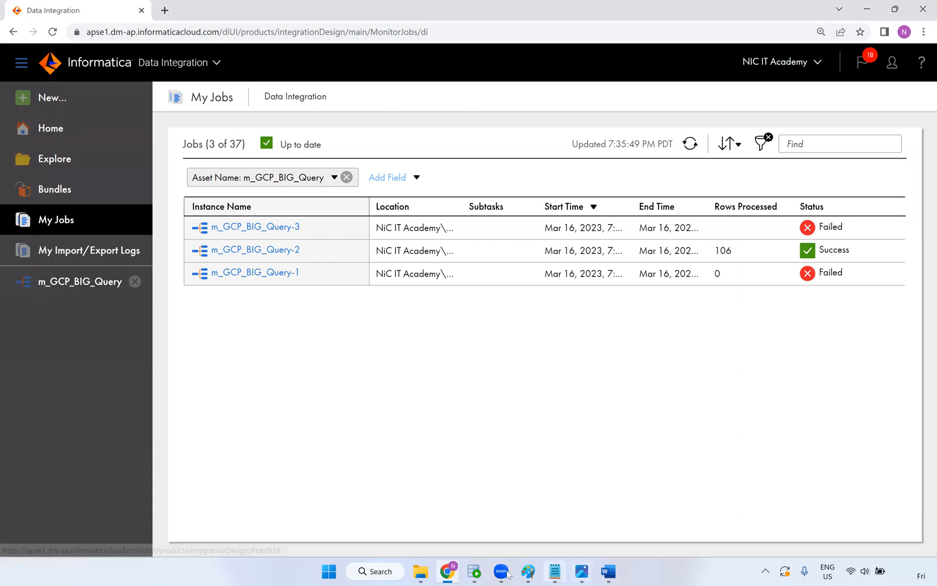
pyautogui.click(605, 574)
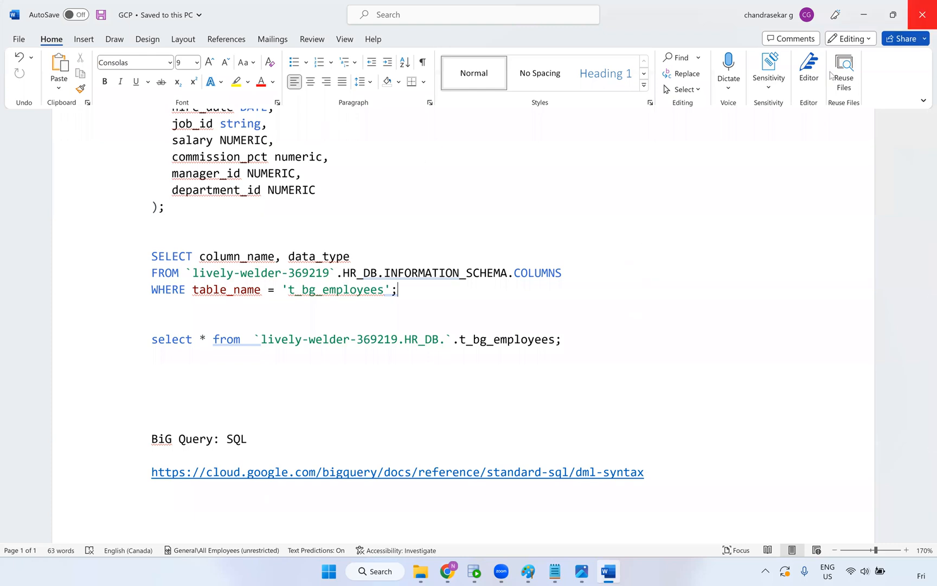
# Close the GCP Word document and the Big-Query Connection screenshot
pyautogui.click(922, 14)
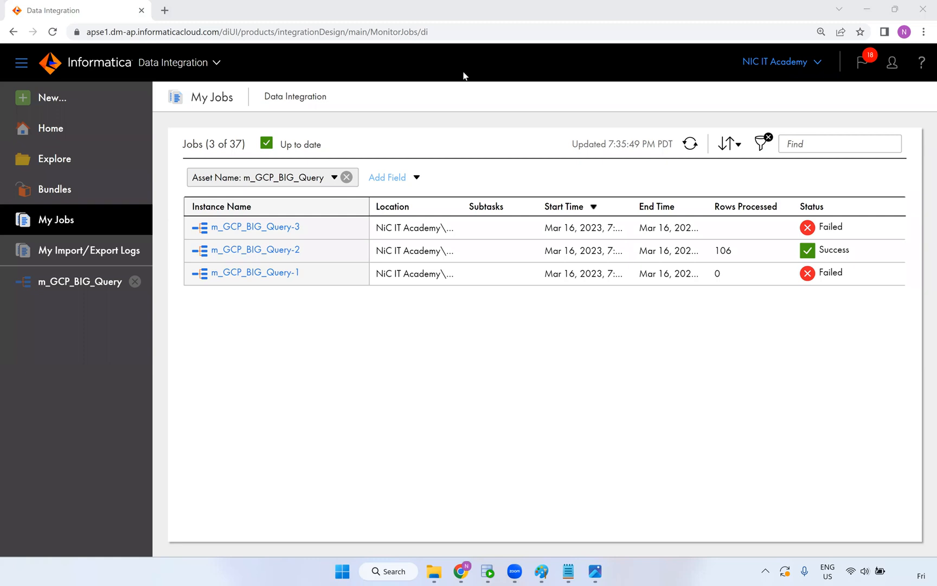
pyautogui.click(596, 571)
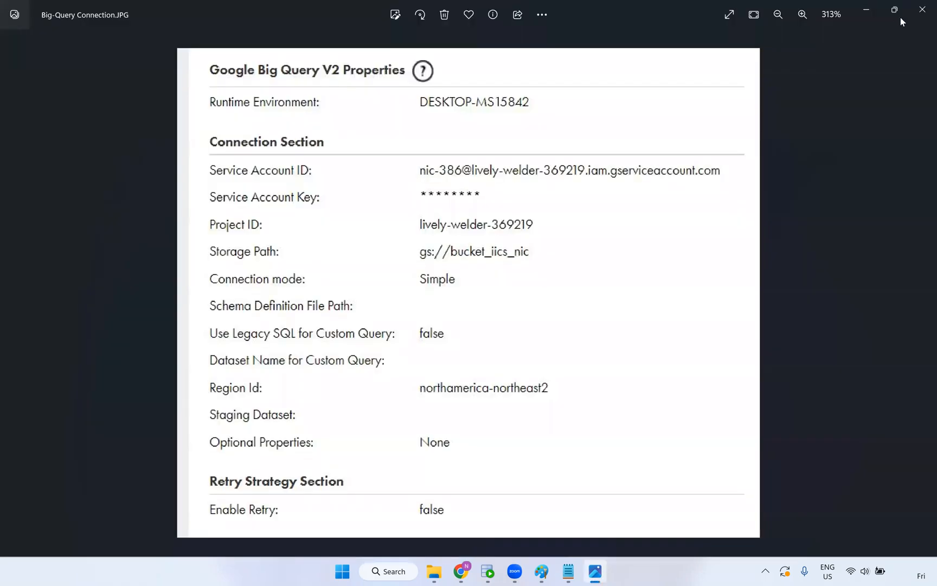
pyautogui.click(921, 10)
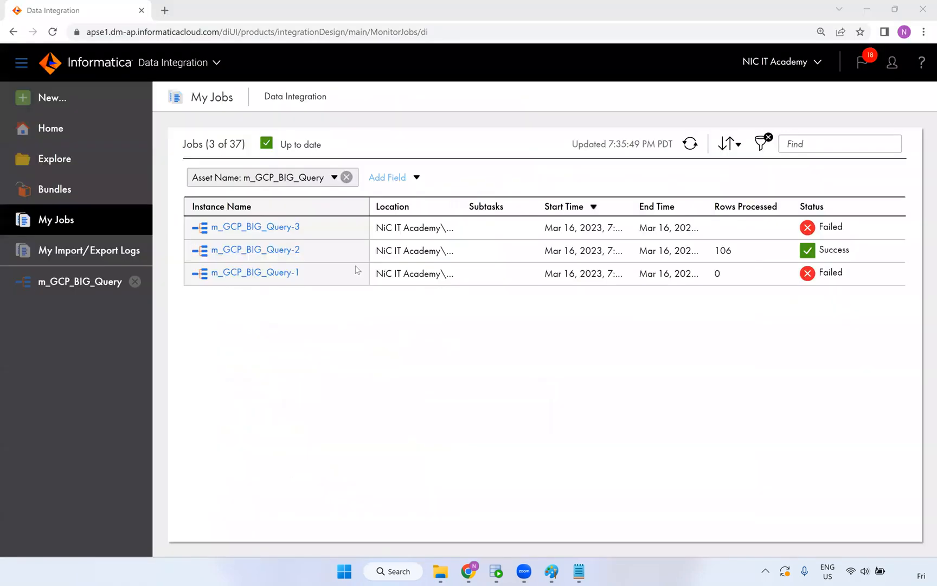
# Close the gcp notes in Notepad without saving and bring the Paint architecture diagram forward
pyautogui.click(584, 571)
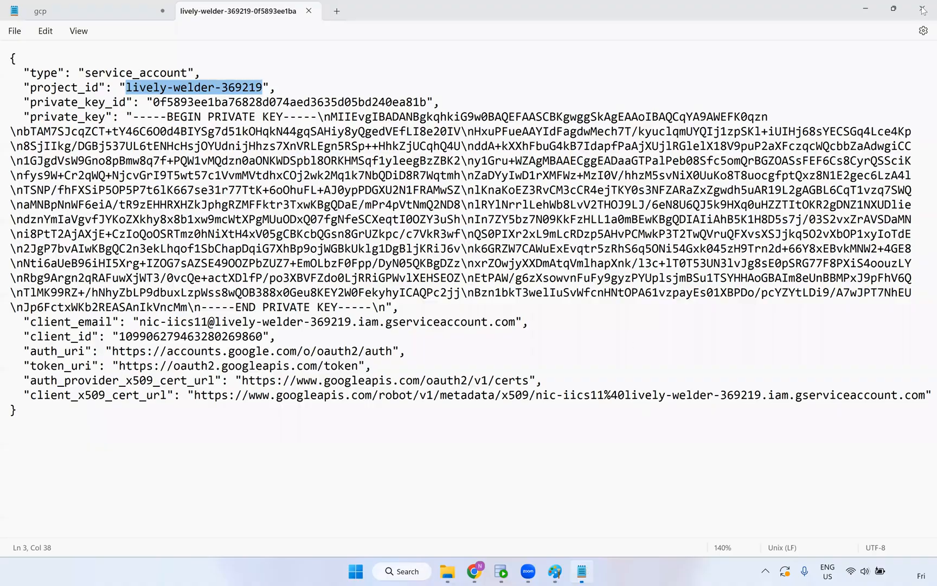
pyautogui.hotkey('alt', 'F4')
pyautogui.click(456, 313)
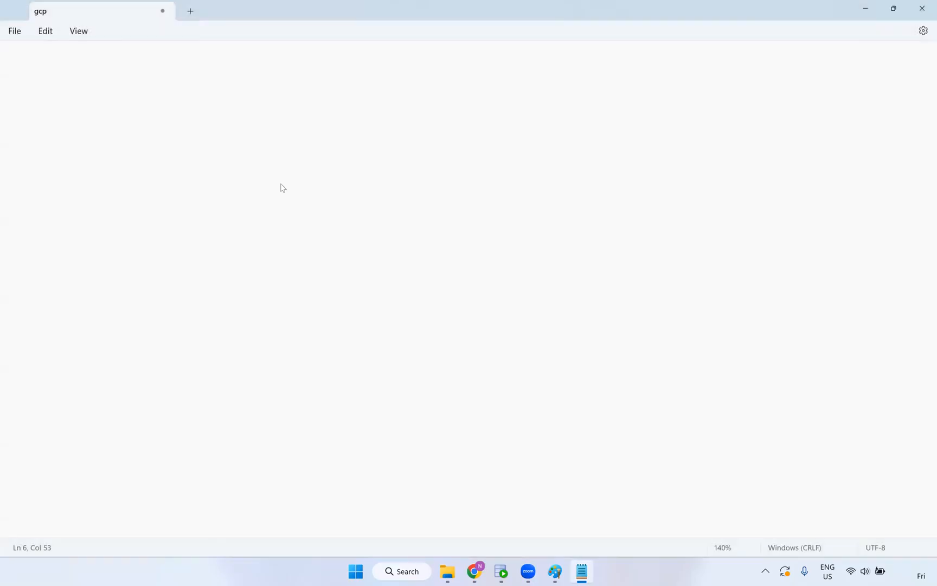
pyautogui.moveTo(567, 571)
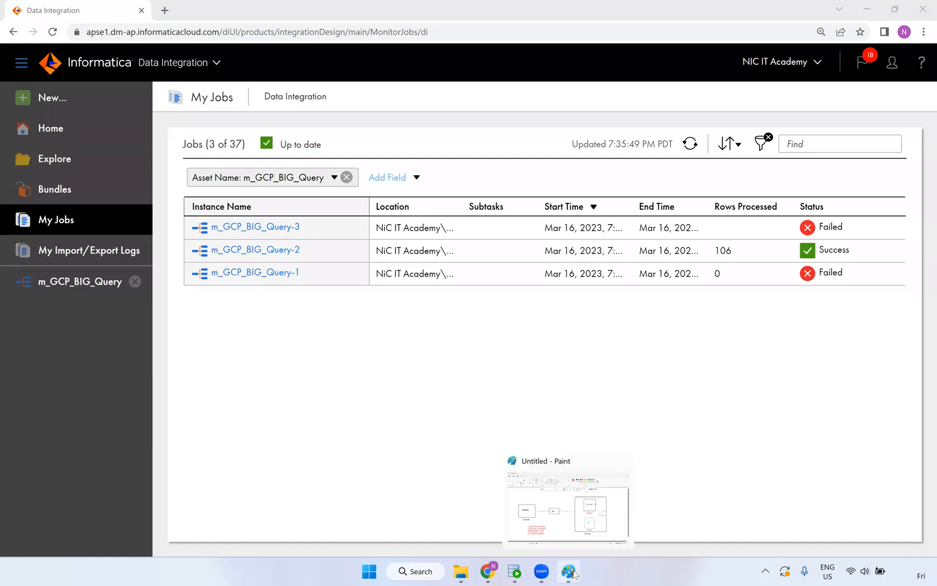
pyautogui.click(592, 515)
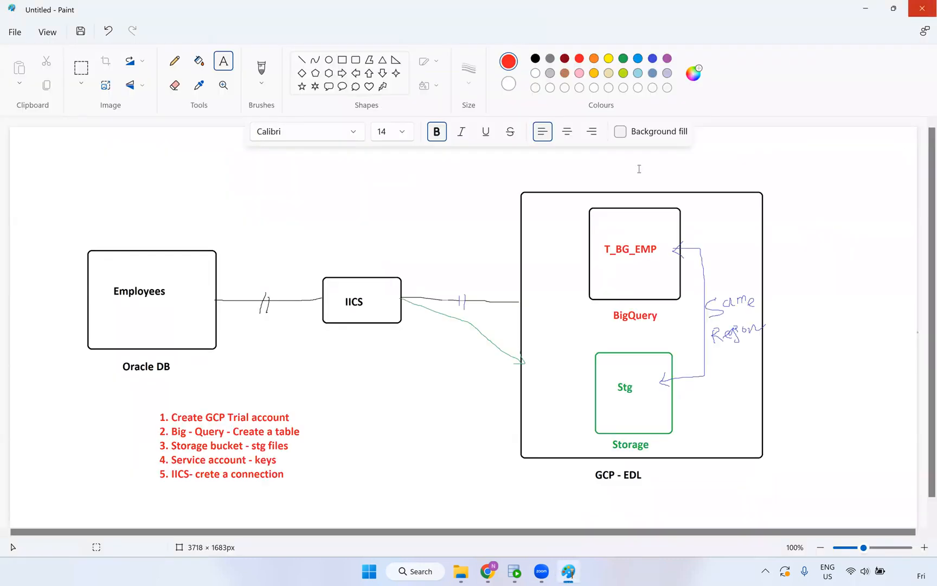
# Start saving the diagram with the save location set to D:\Live Training\IICS\Documents\GCP-BQ
pyautogui.click(15, 32)
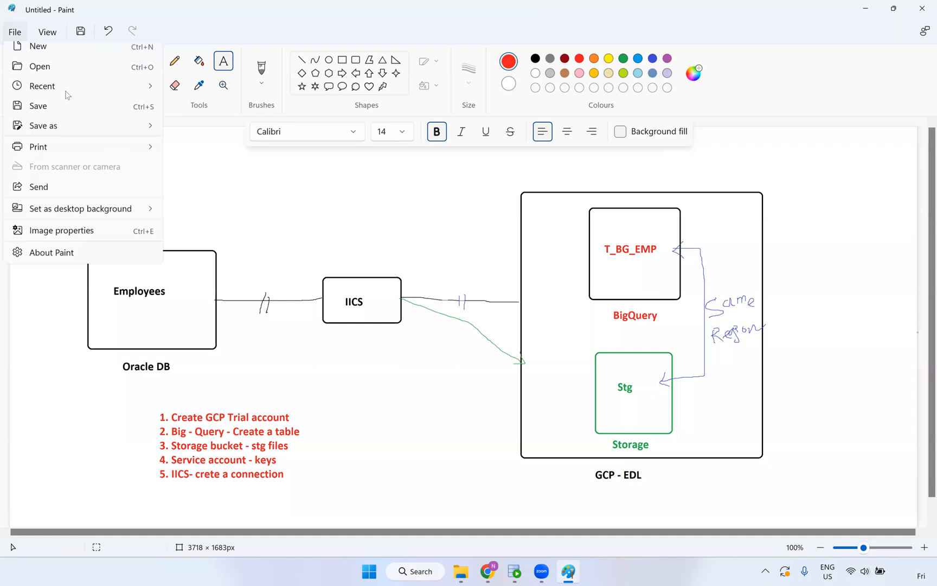
pyautogui.click(47, 115)
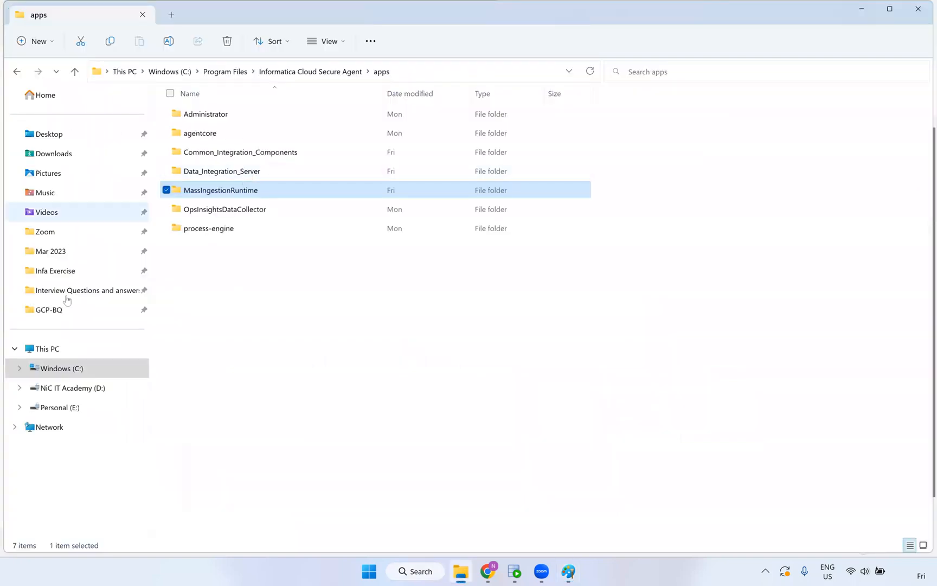
pyautogui.click(69, 310)
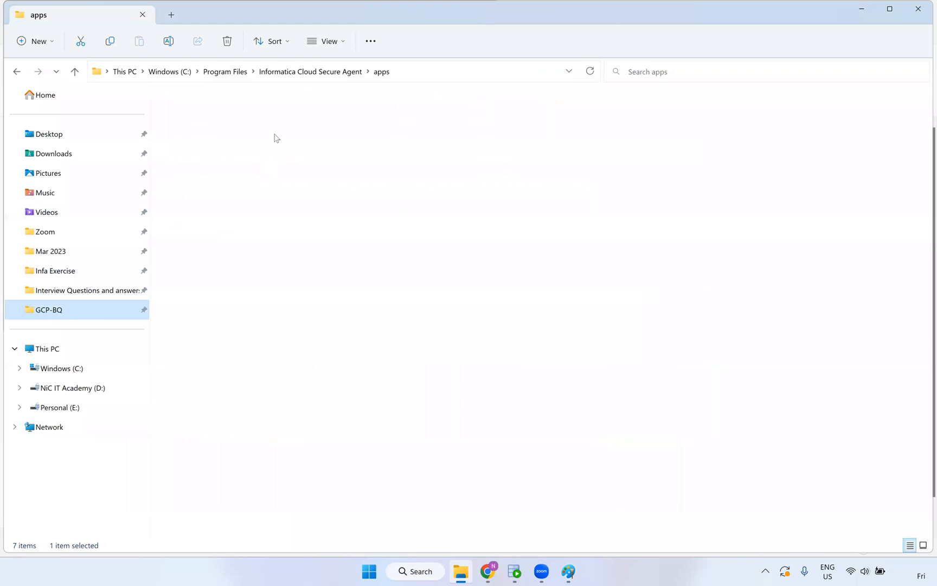
pyautogui.click(392, 72)
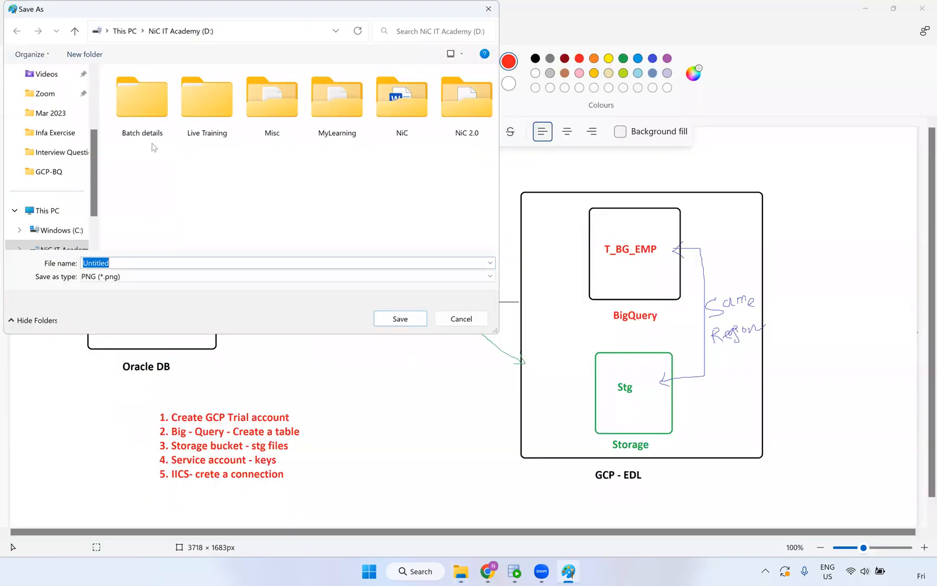
pyautogui.write('D:\\Live Training\\IICS\\Documents\\GCP-BQ')
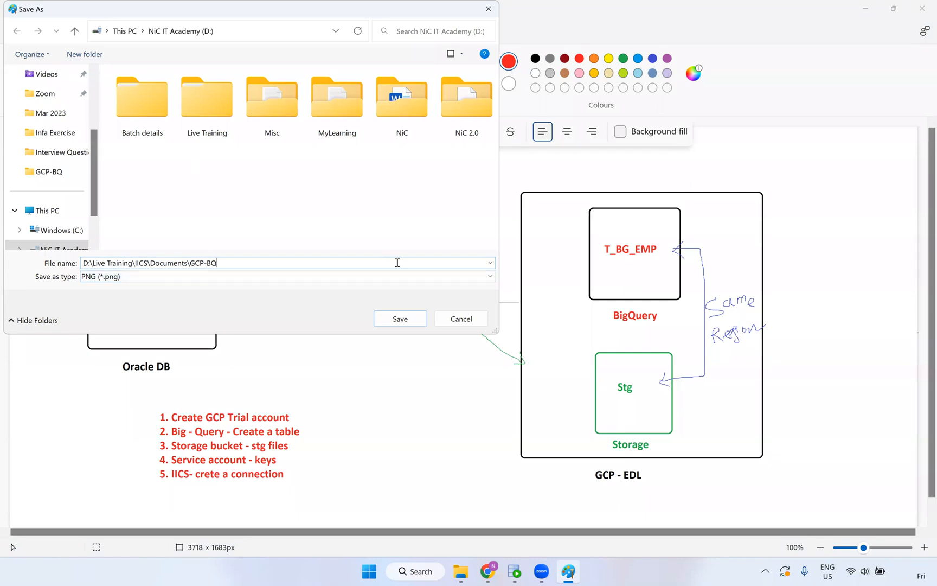
pyautogui.click(59, 178)
pyautogui.click(402, 318)
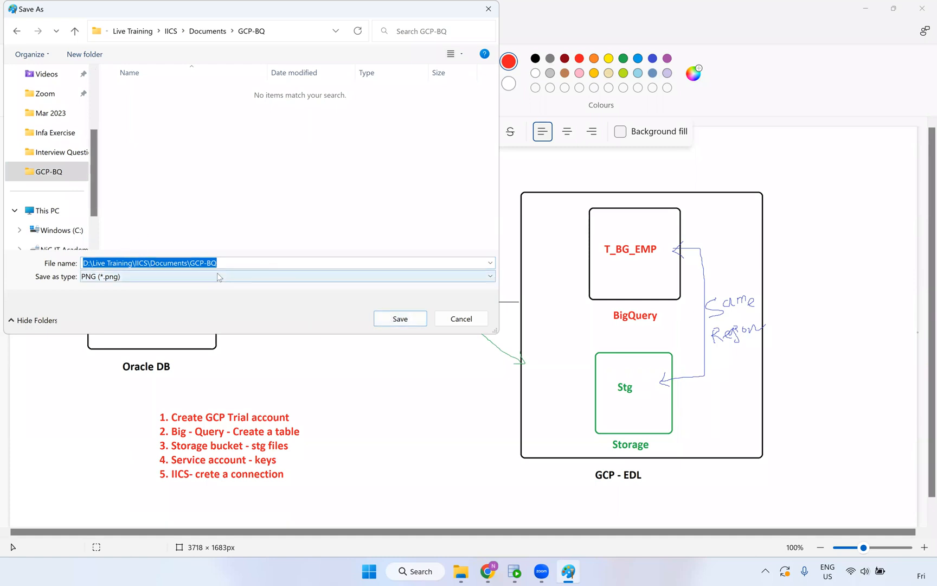
# Name the file GCP-IICS and save it as a PNG
pyautogui.moveTo(251, 261); pyautogui.dragTo(5, 261)
pyautogui.write('GC')
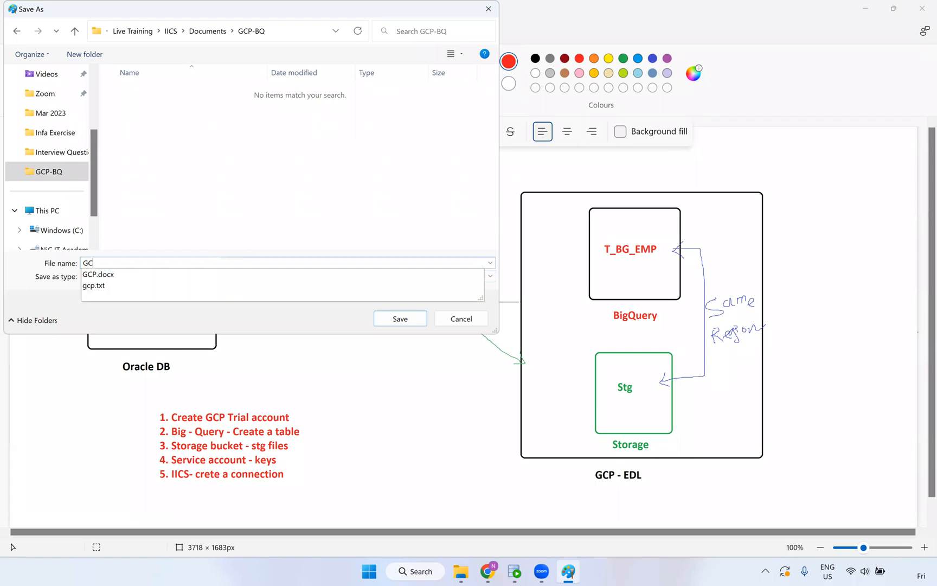
pyautogui.write('P -IICS')
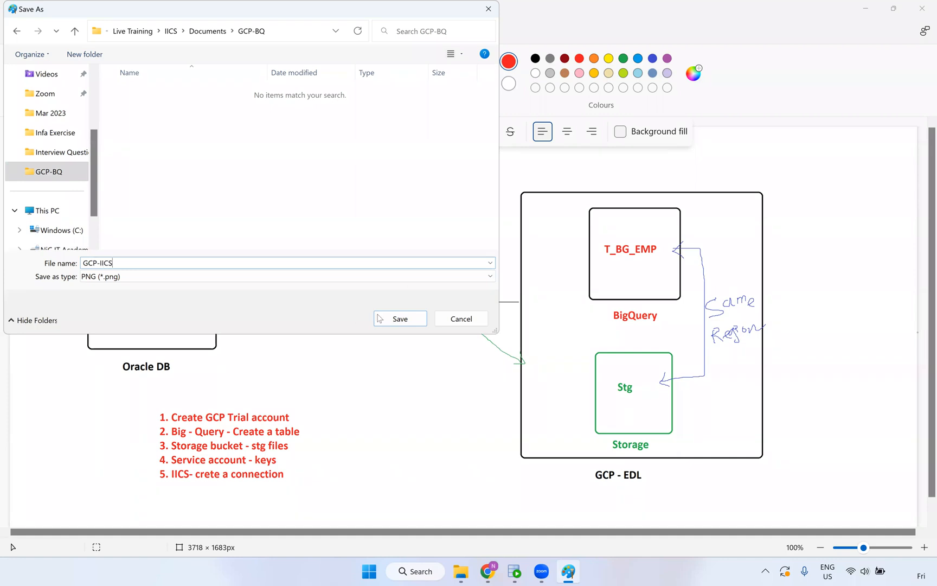
pyautogui.click(404, 313)
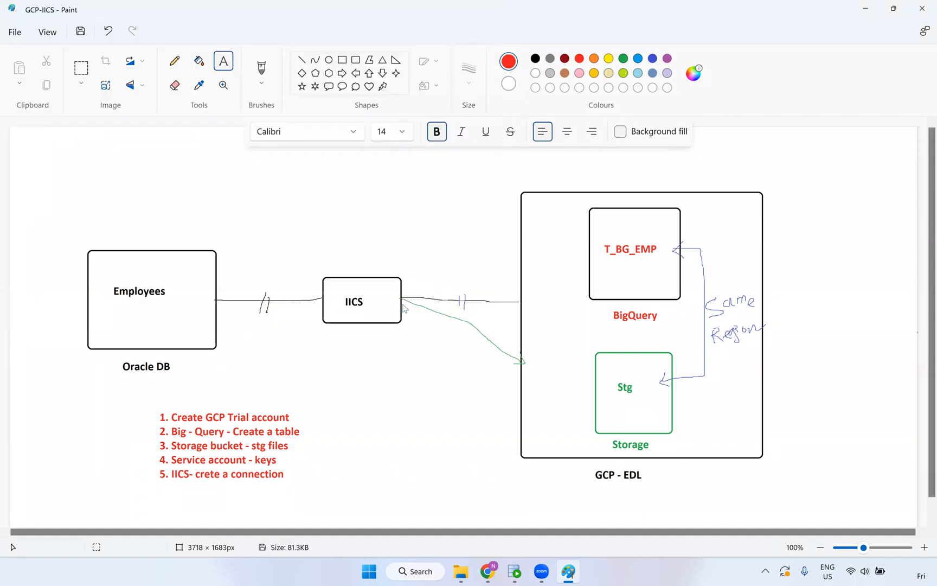